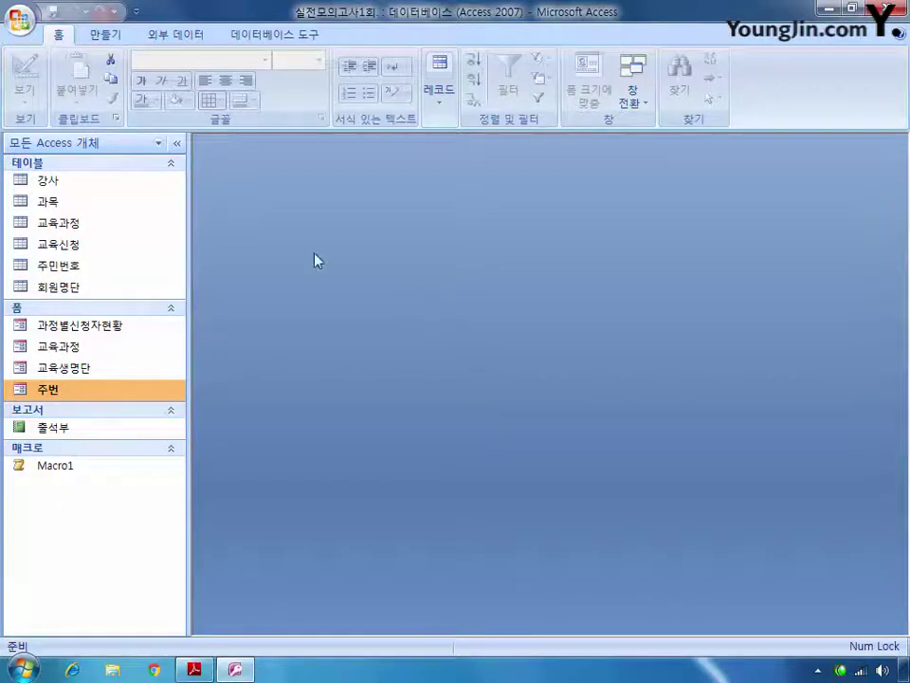
# Check the primary key on the 과정코드 field in the 교육과정 table's design, then close the property sheet and the table
pyautogui.rightClick(70, 223)
pyautogui.click(124, 260)
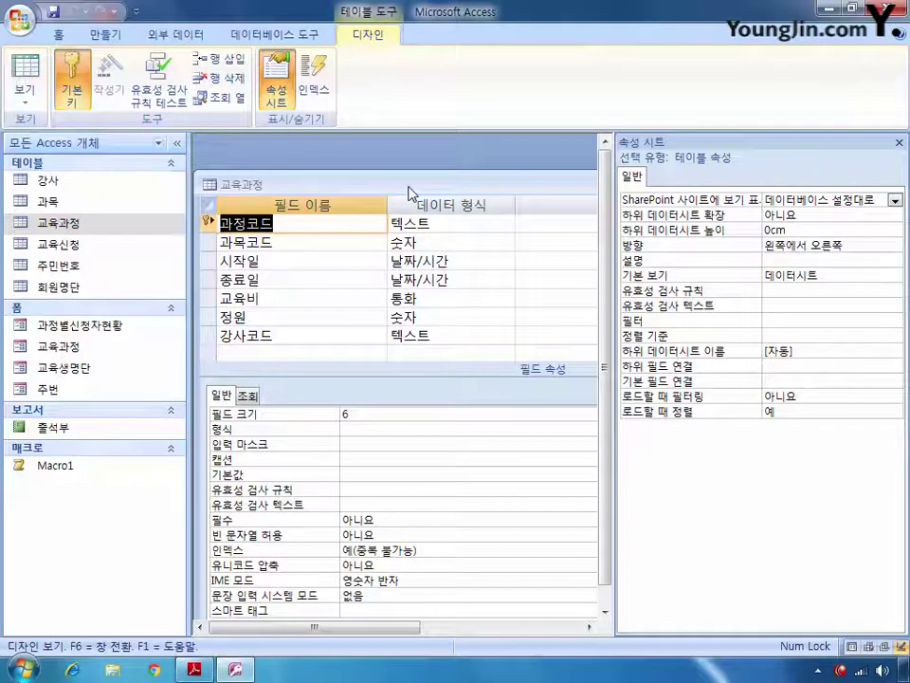
pyautogui.click(208, 225)
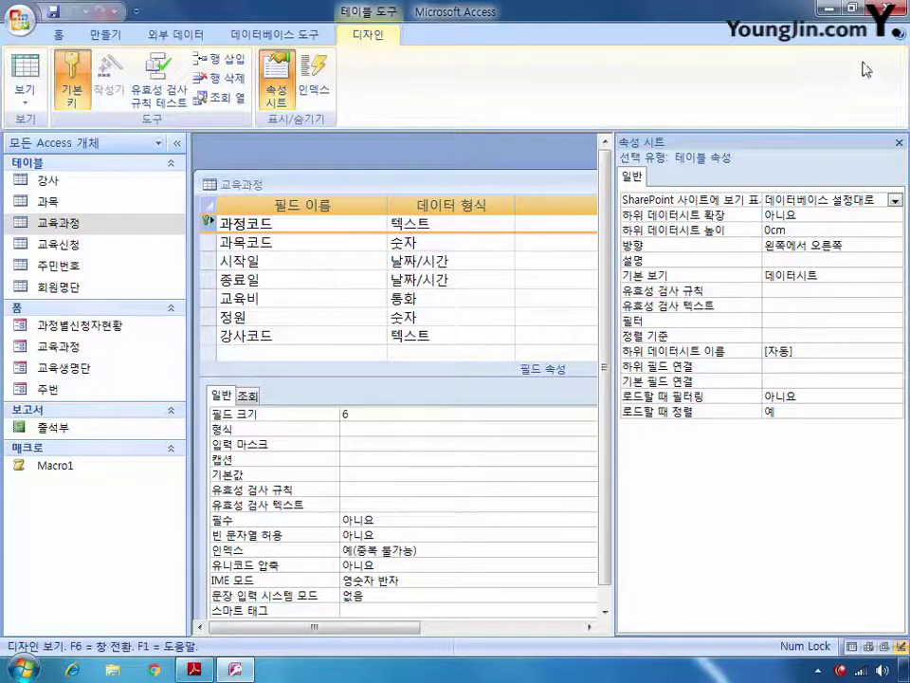
pyautogui.click(899, 142)
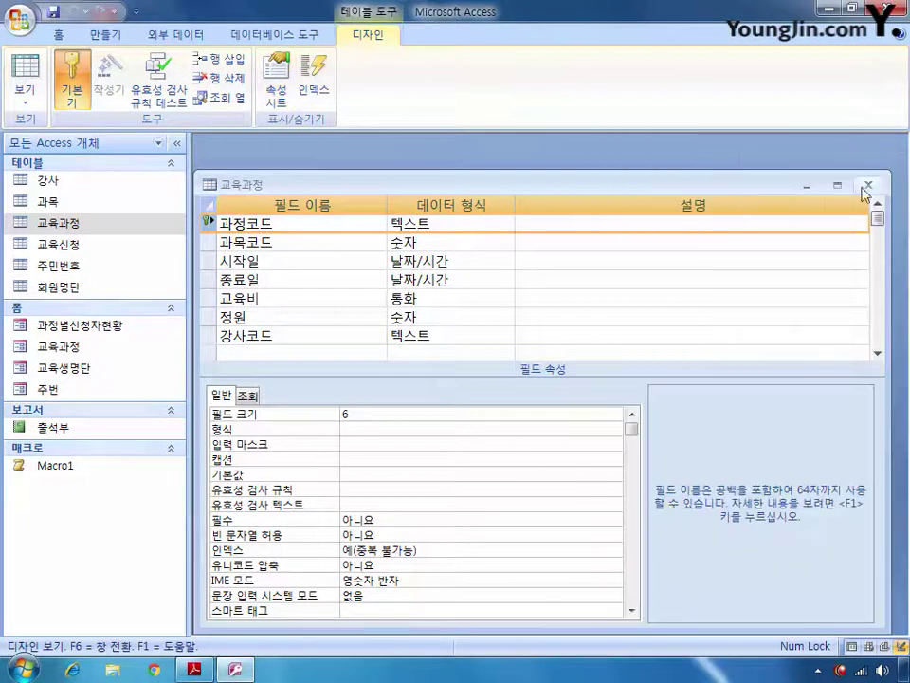
pyautogui.click(867, 183)
# Set 과정코드 and 주민등록번호 together as the primary key in the design of the 교육신청 table
pyautogui.rightClick(79, 245)
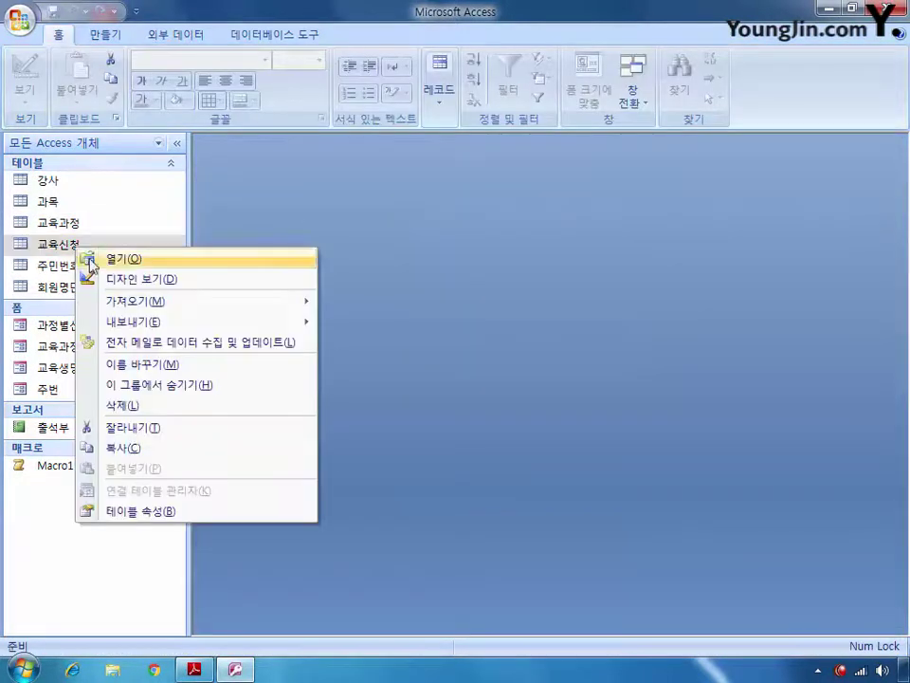
pyautogui.click(168, 277)
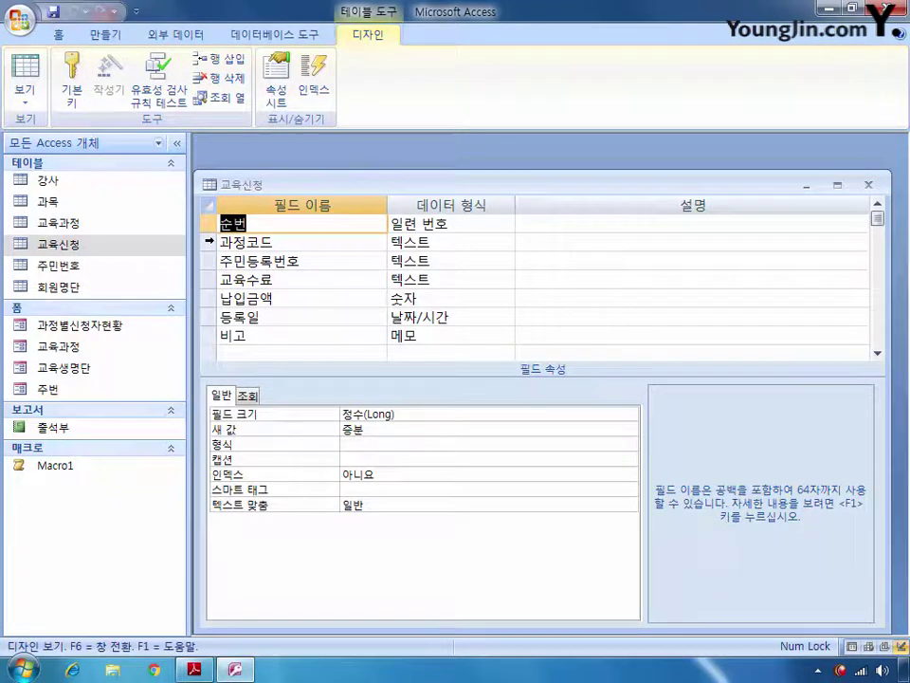
pyautogui.click(209, 242)
pyautogui.click(209, 261)
pyautogui.click(71, 81)
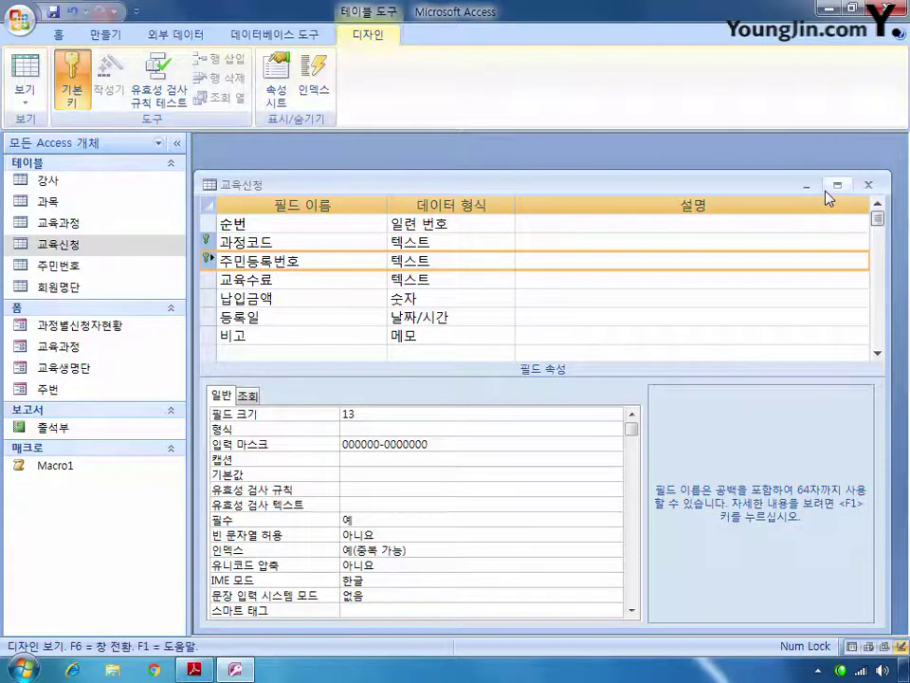
# Set the 필수 property of the 과정코드 field to 예, and save and close the 교육신청 table
pyautogui.click(205, 241)
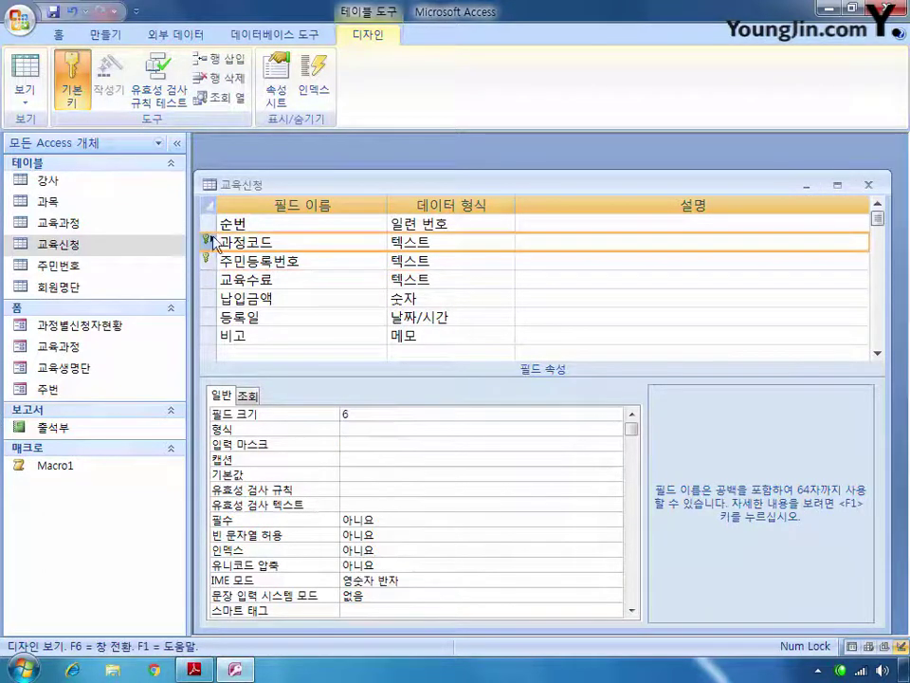
pyautogui.click(608, 518)
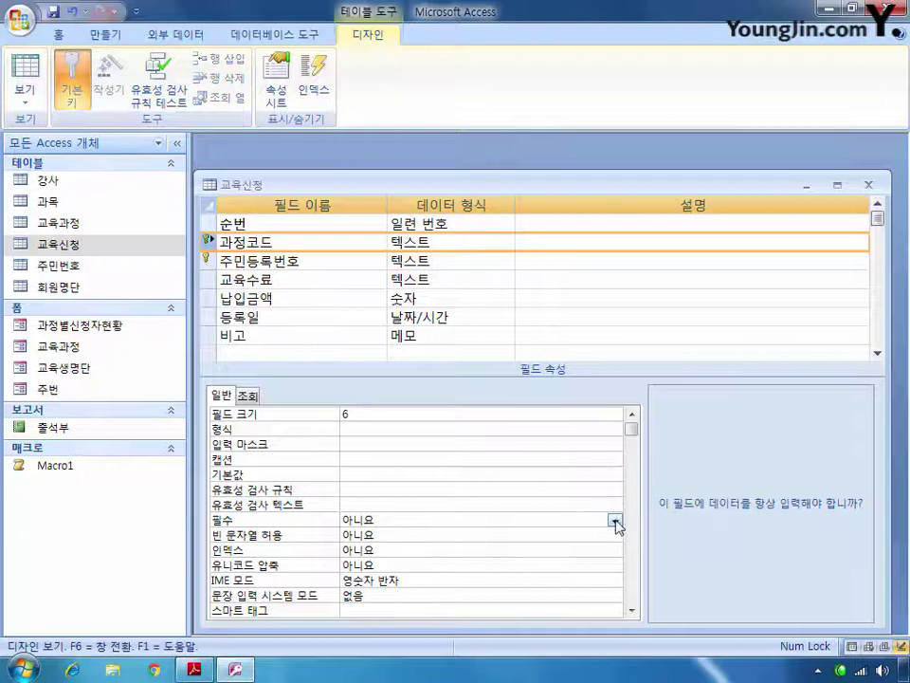
pyautogui.click(614, 520)
pyautogui.click(598, 533)
pyautogui.click(865, 186)
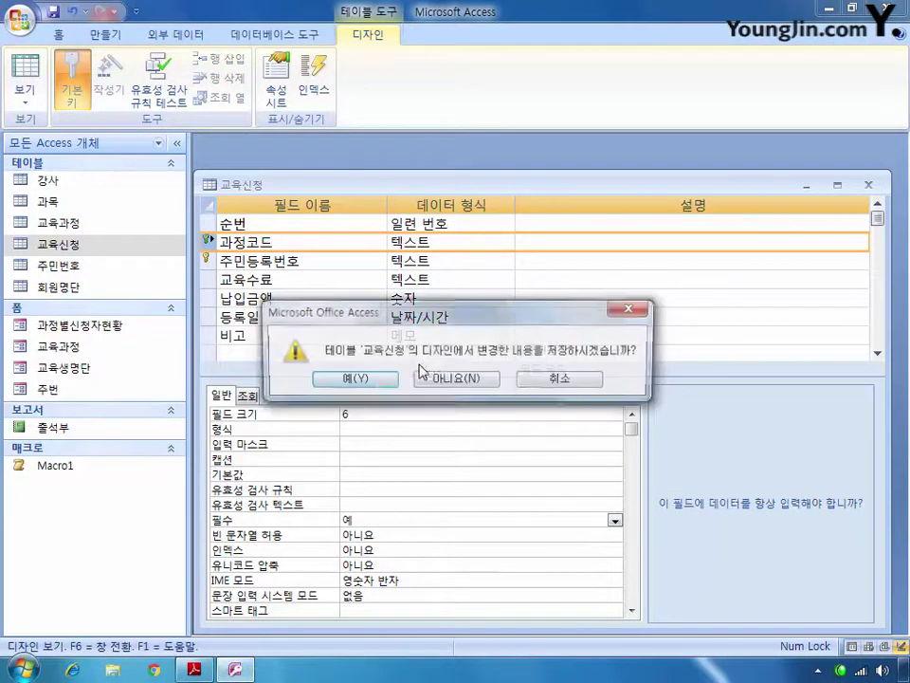
pyautogui.press('Return')
pyautogui.press('Return')
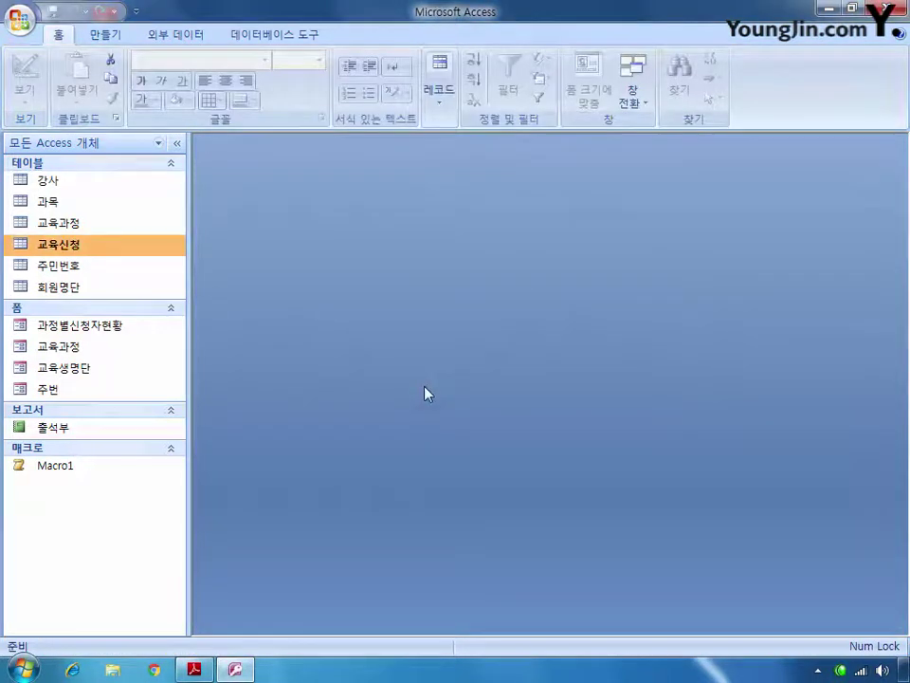
# Set the input mask of the 과정코드 field to >AAAA in the design of the 교육과정 table
pyautogui.rightClick(78, 226)
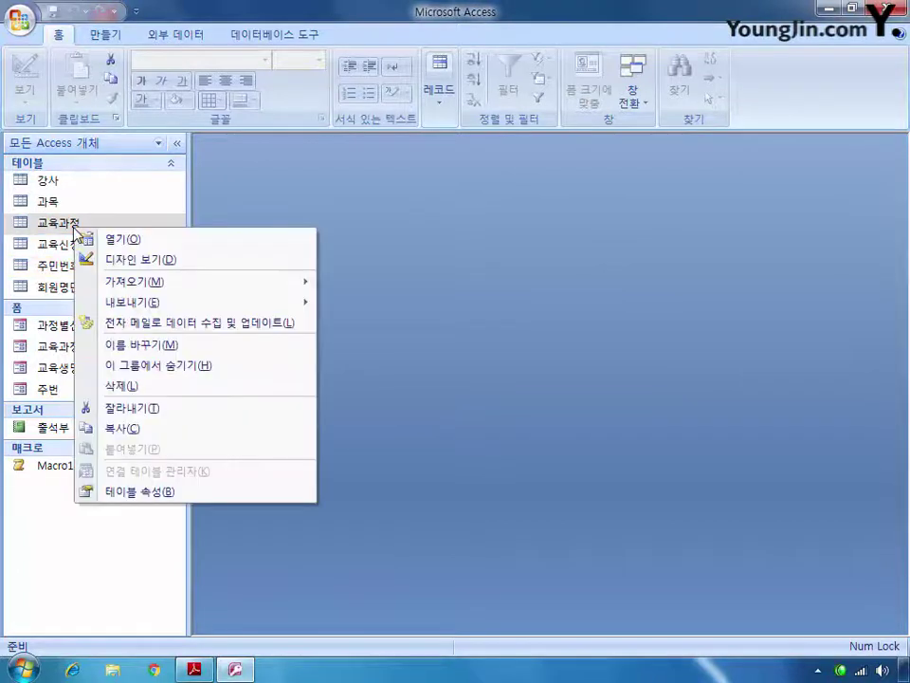
pyautogui.click(118, 260)
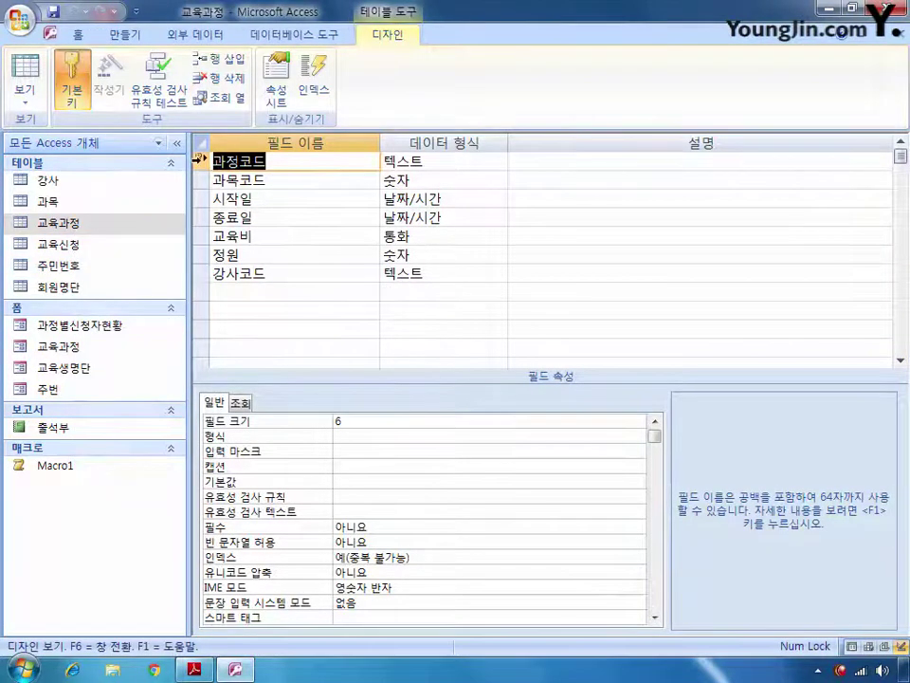
pyautogui.click(365, 453)
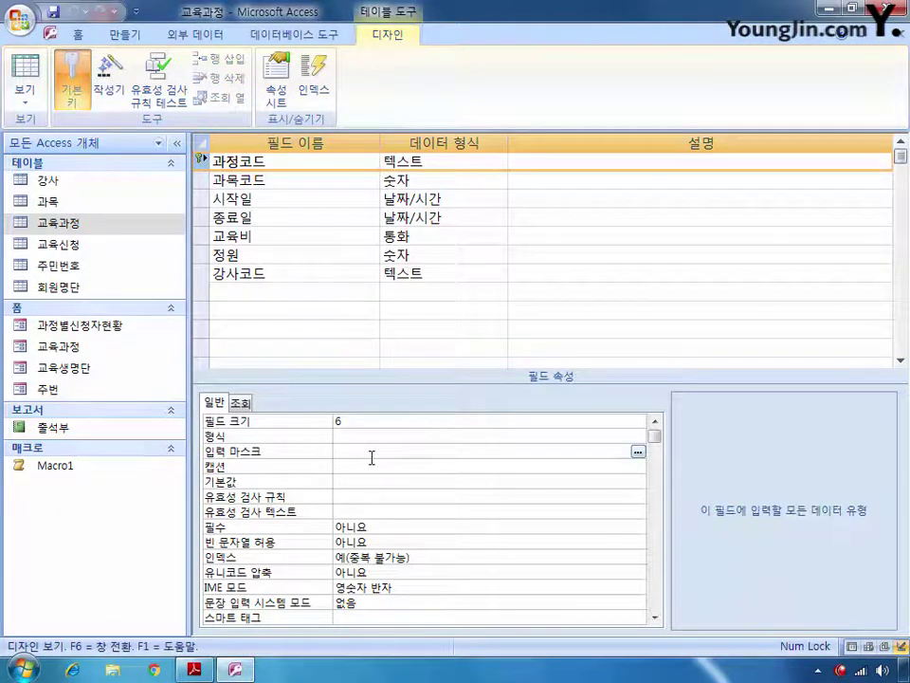
pyautogui.write('>AAAA')
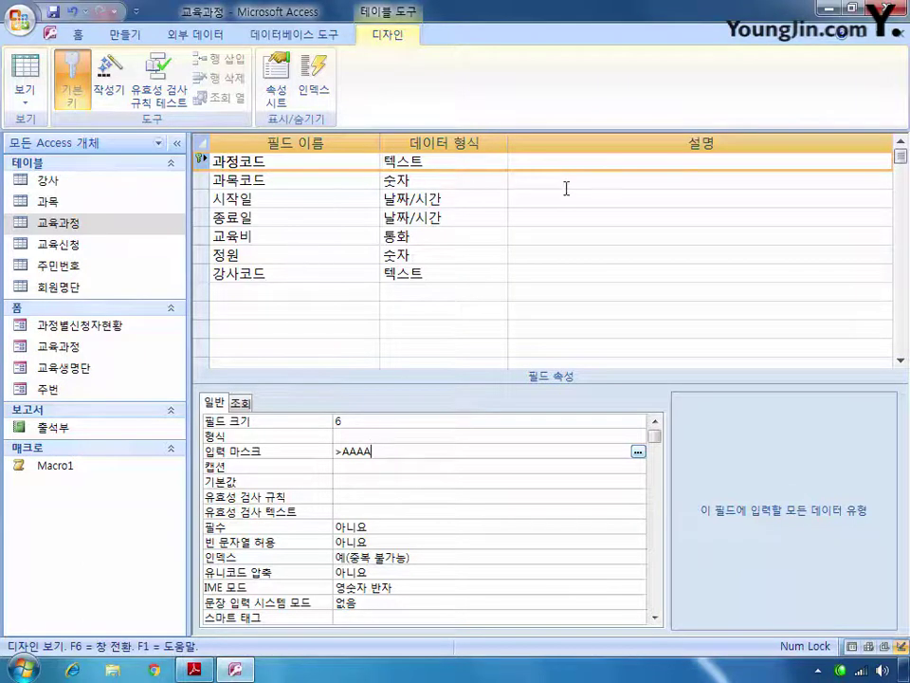
# Set the table-level validation rule of 교육과정 to [시작일]<=[종료일], and close the property sheet
pyautogui.click(275, 87)
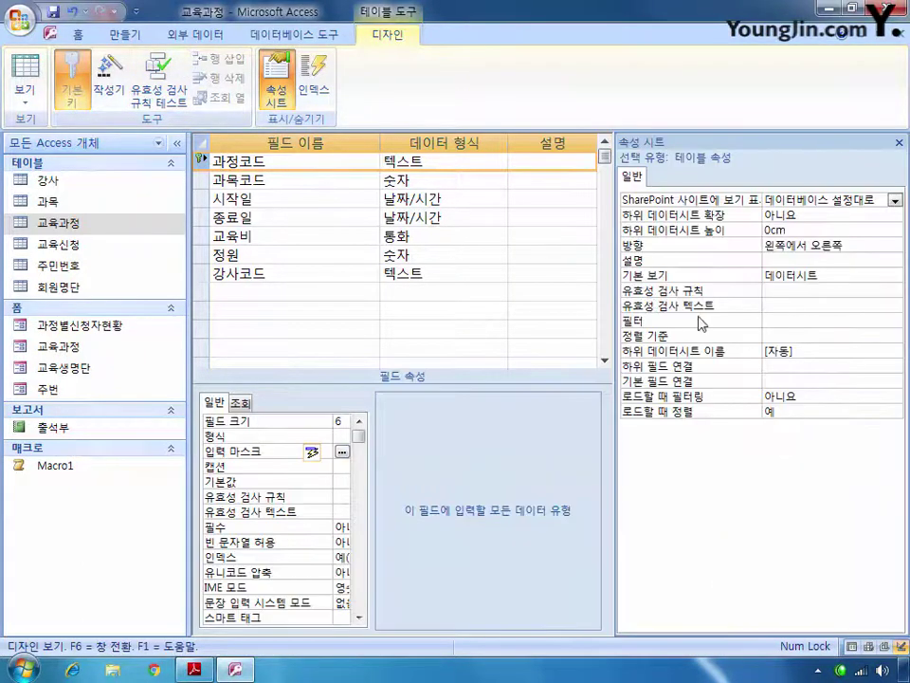
pyautogui.click(784, 293)
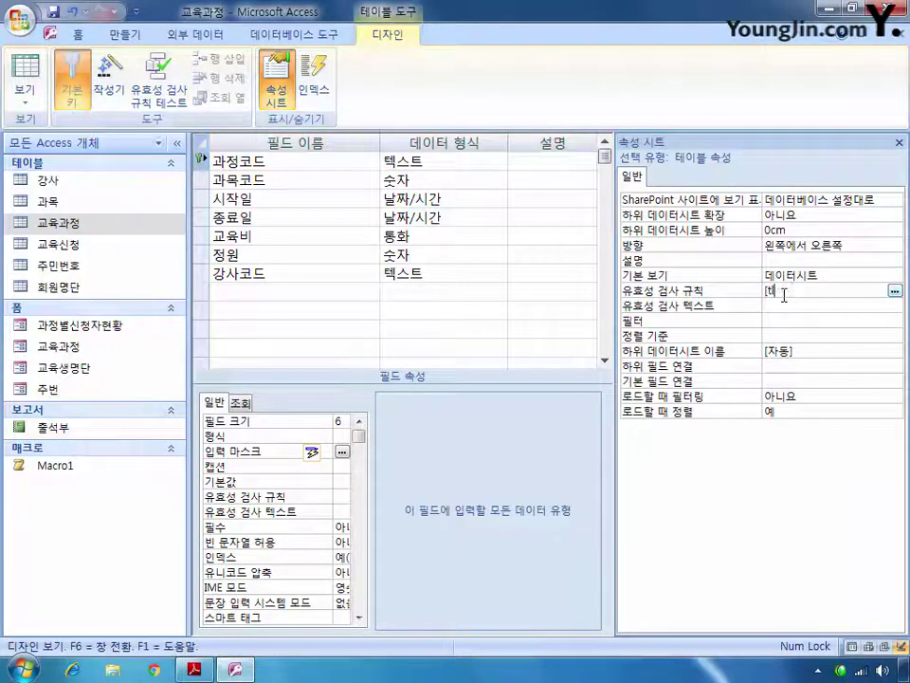
pyautogui.write('[시작일')
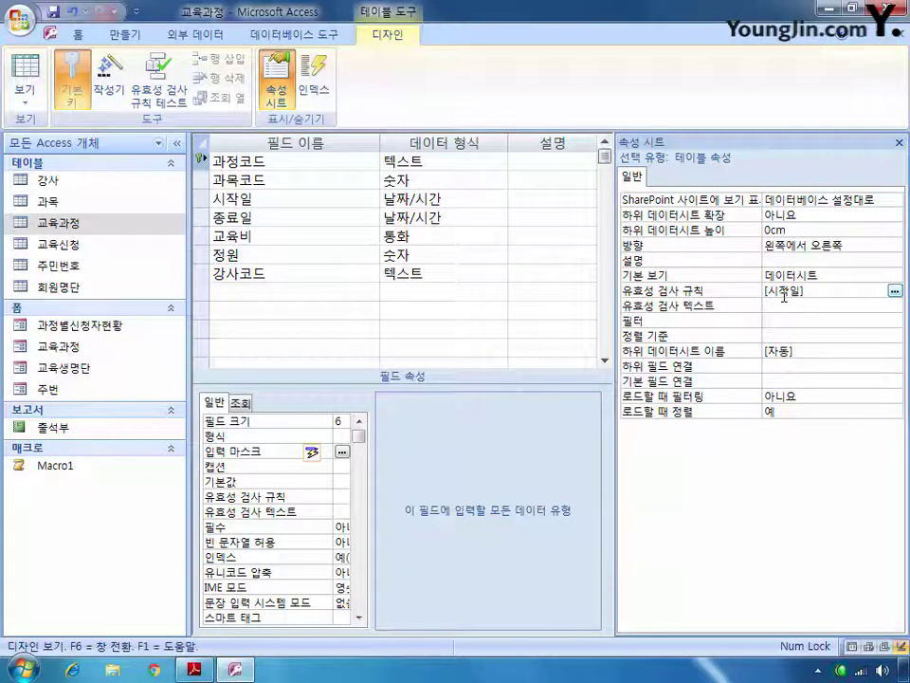
pyautogui.write(']<=')
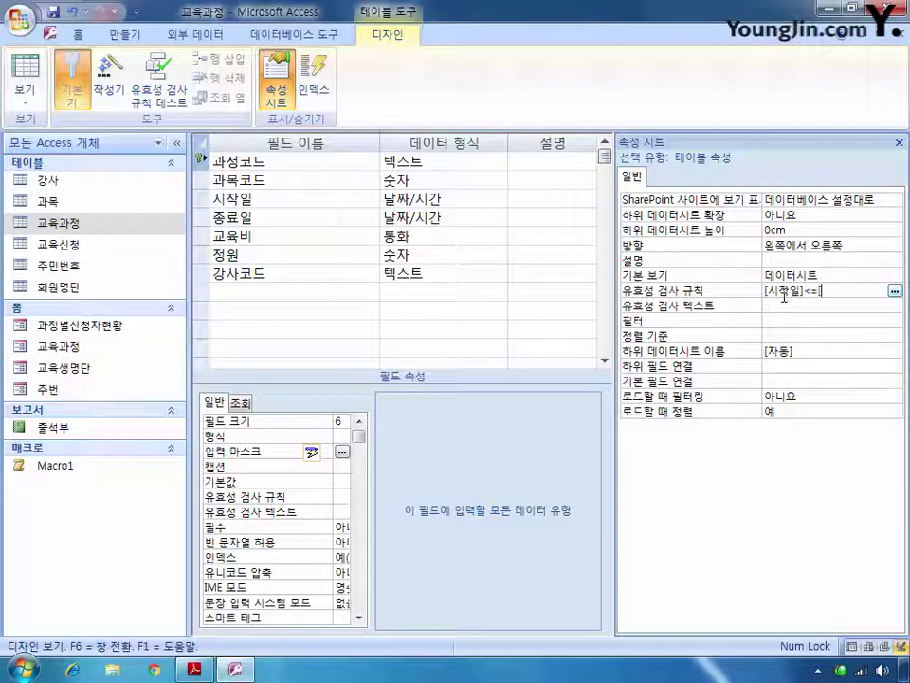
pyautogui.write('[종료일]')
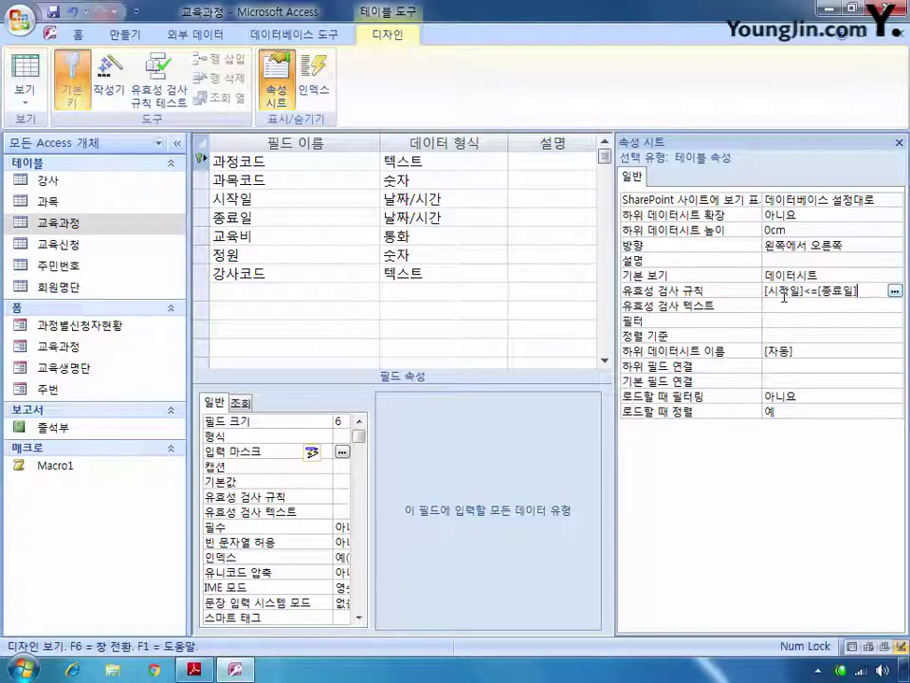
pyautogui.click(899, 142)
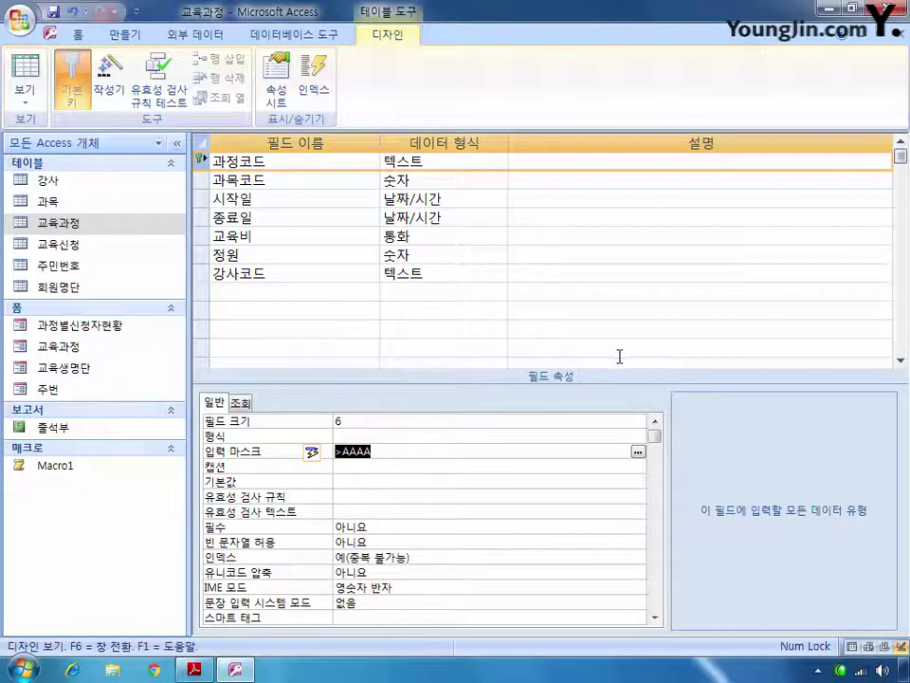
# Set the validation rule of the 정원 field to >=15 And <=25
pyautogui.click(205, 256)
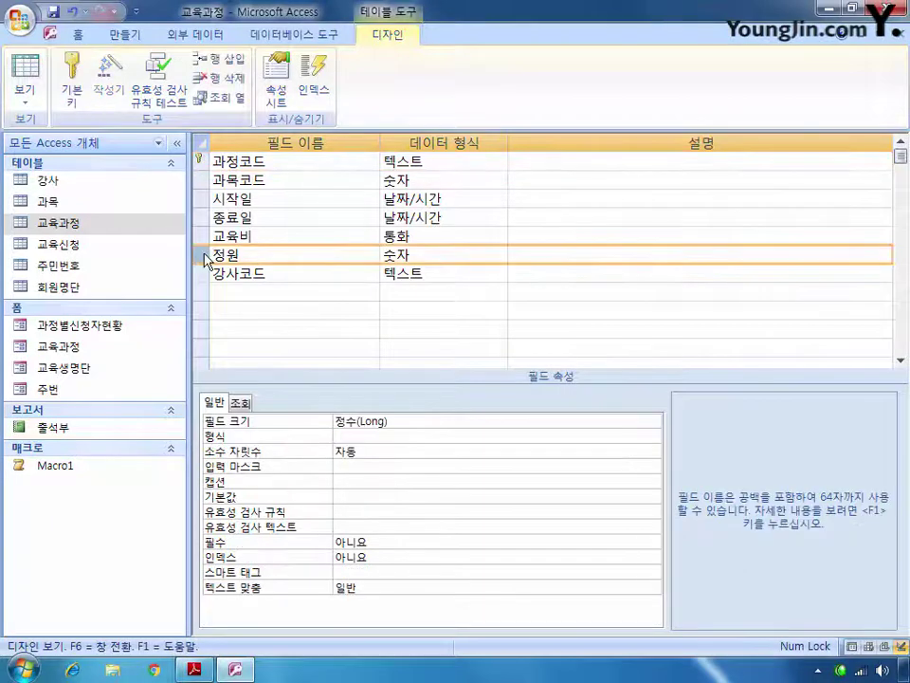
pyautogui.click(366, 513)
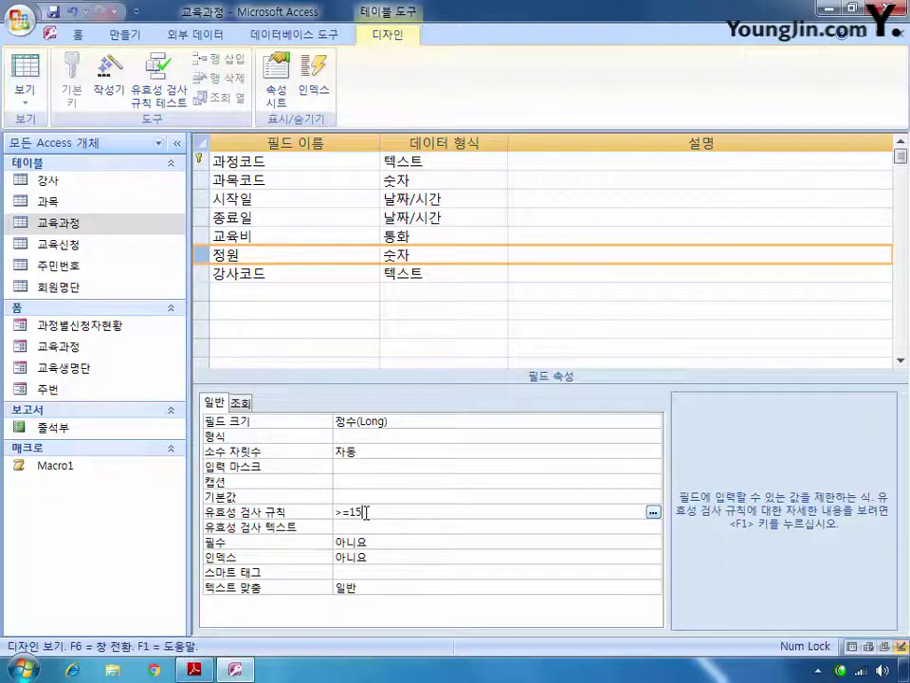
pyautogui.write('>=15 A')
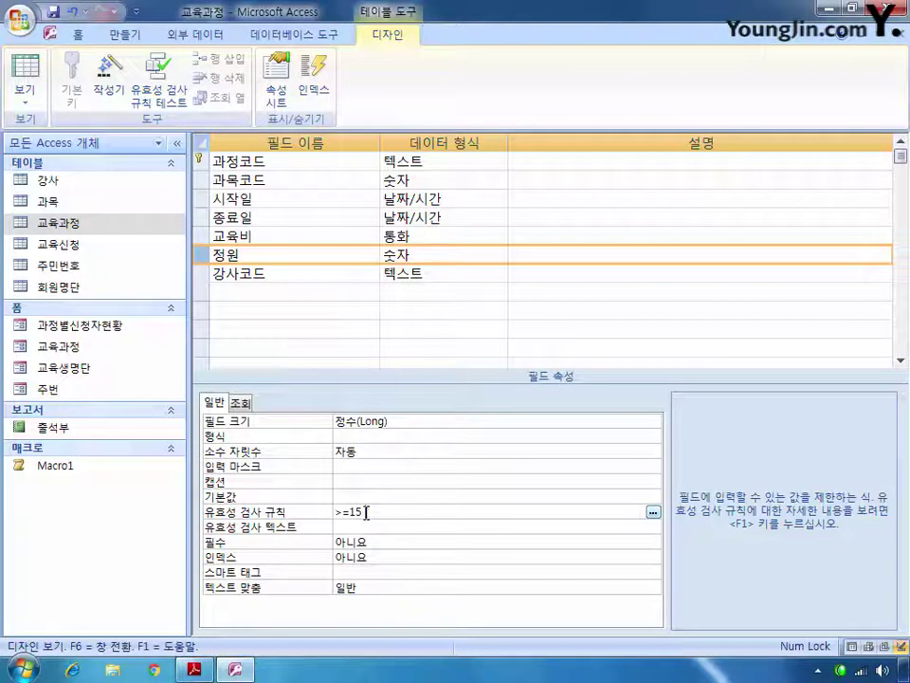
pyautogui.write('nd ')
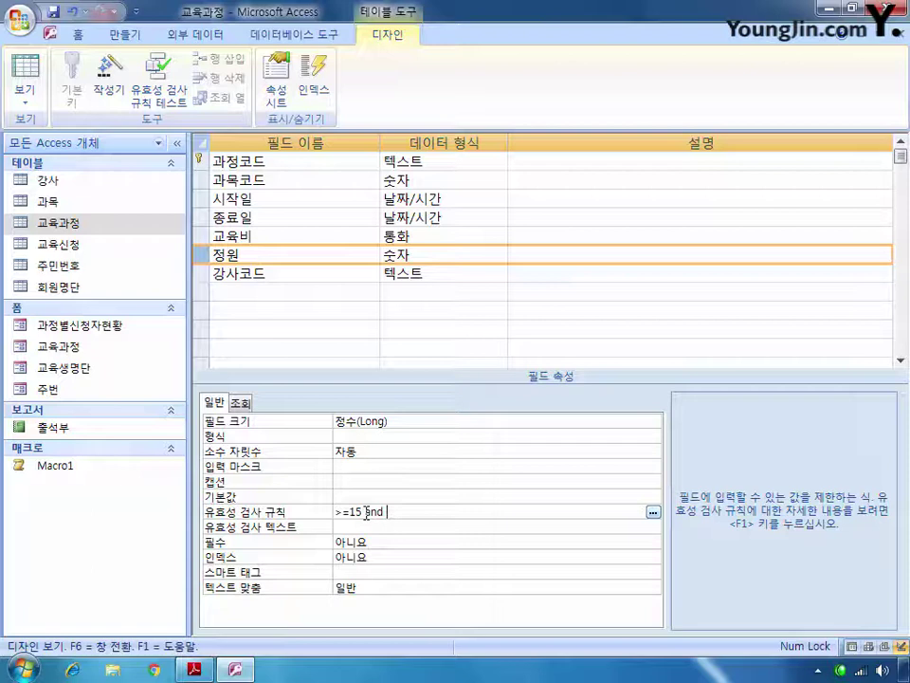
pyautogui.write('<=25')
pyautogui.press('Return')
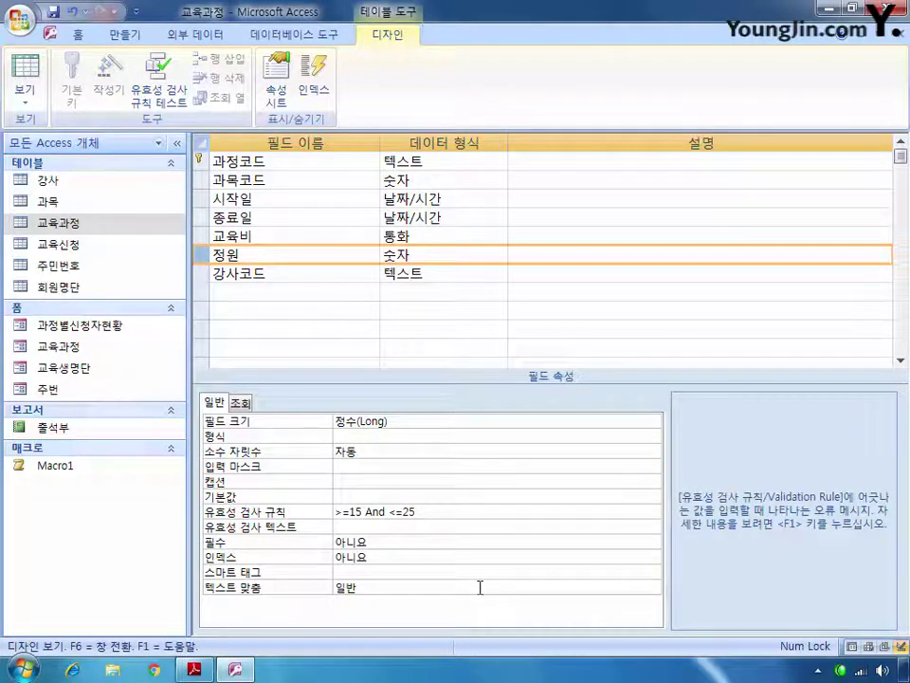
# Enter "15이상 25이하의 값만 입력가능" as the 정원 field's validation text, and save and close the 교육과정 table
pyautogui.write('15ㄷ')
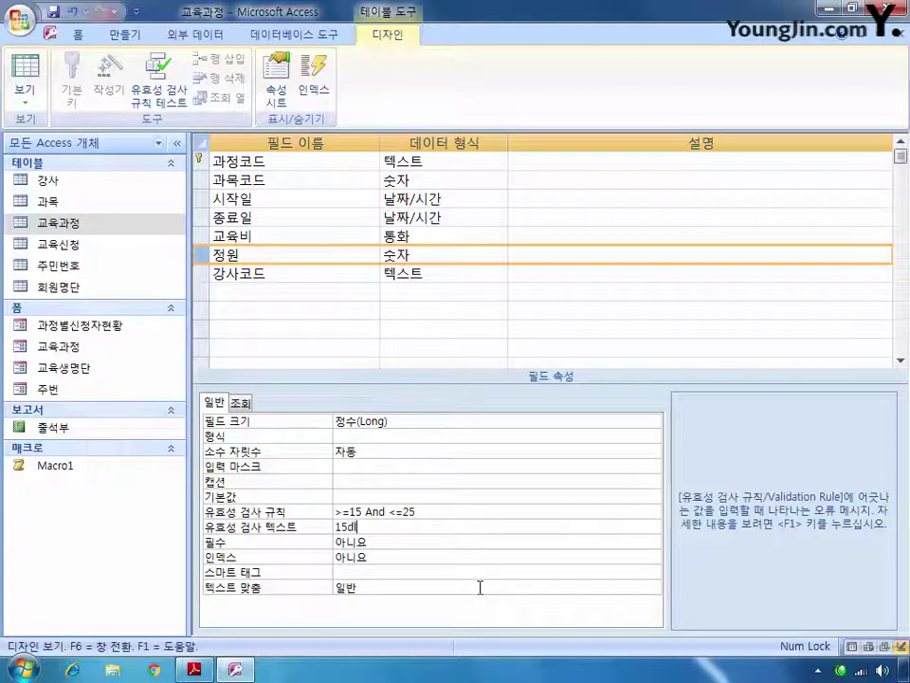
pyautogui.write('이상')
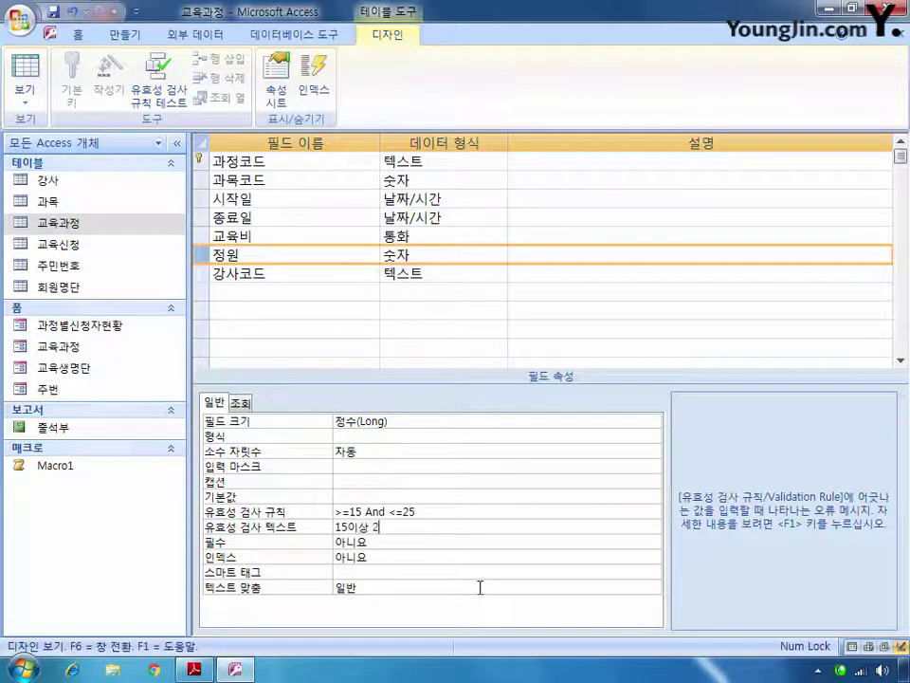
pyautogui.write(' 25이하의 값')
pyautogui.write('만 입력가')
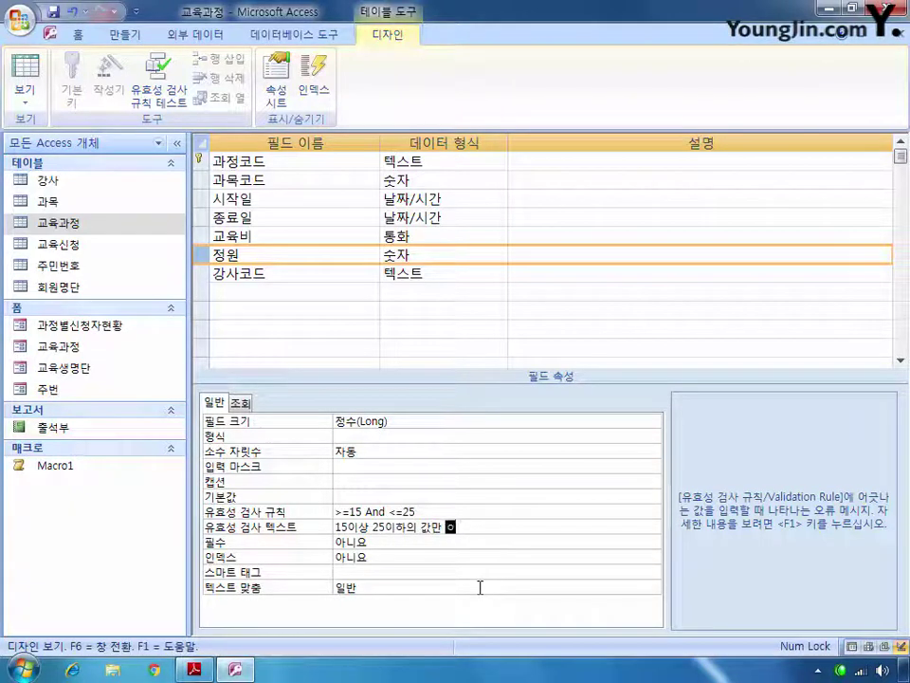
pyautogui.write('능')
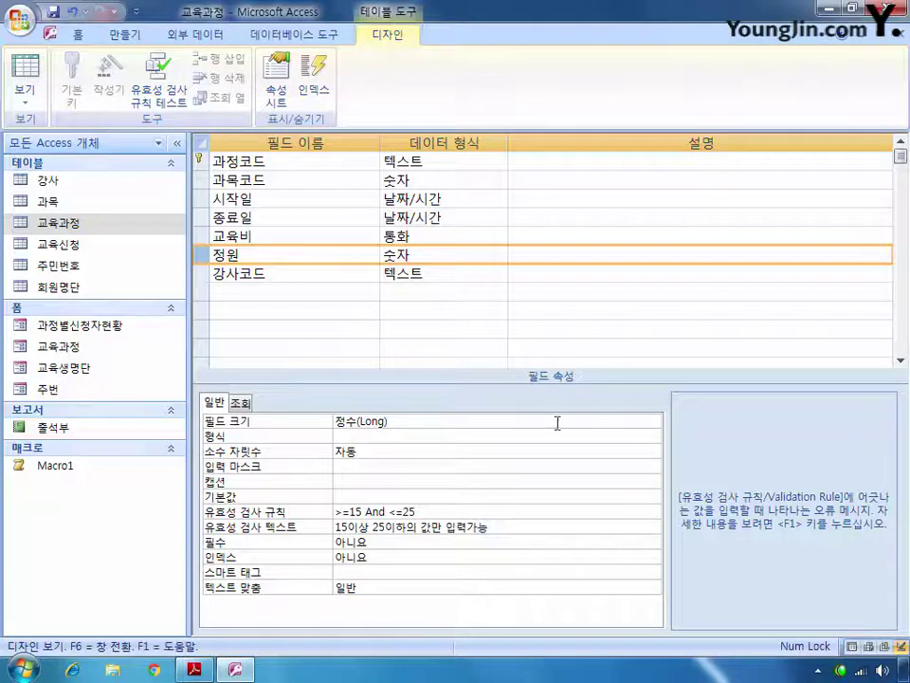
pyautogui.click(896, 10)
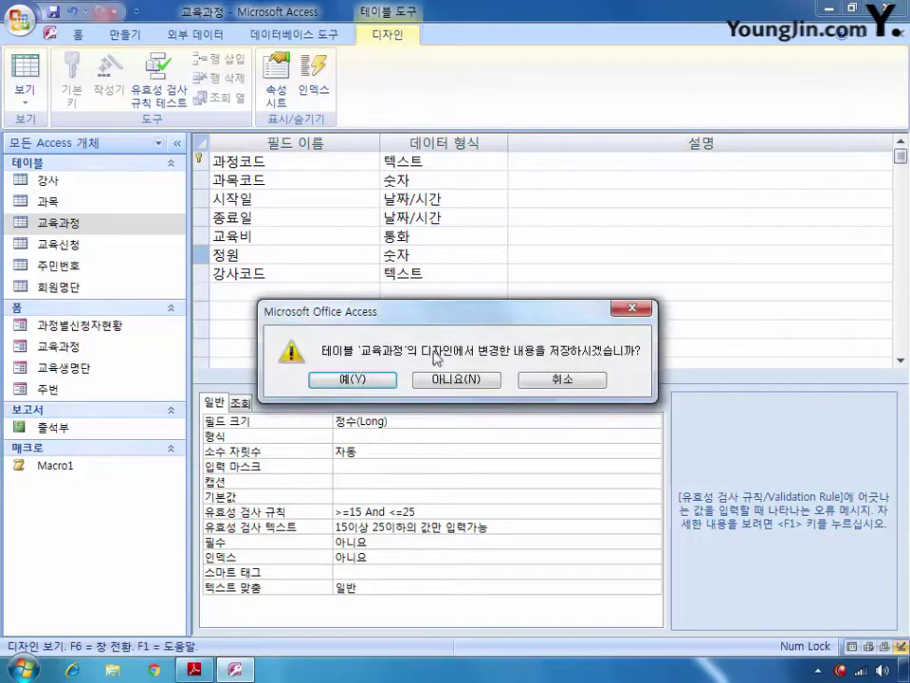
pyautogui.click(350, 378)
pyautogui.click(360, 380)
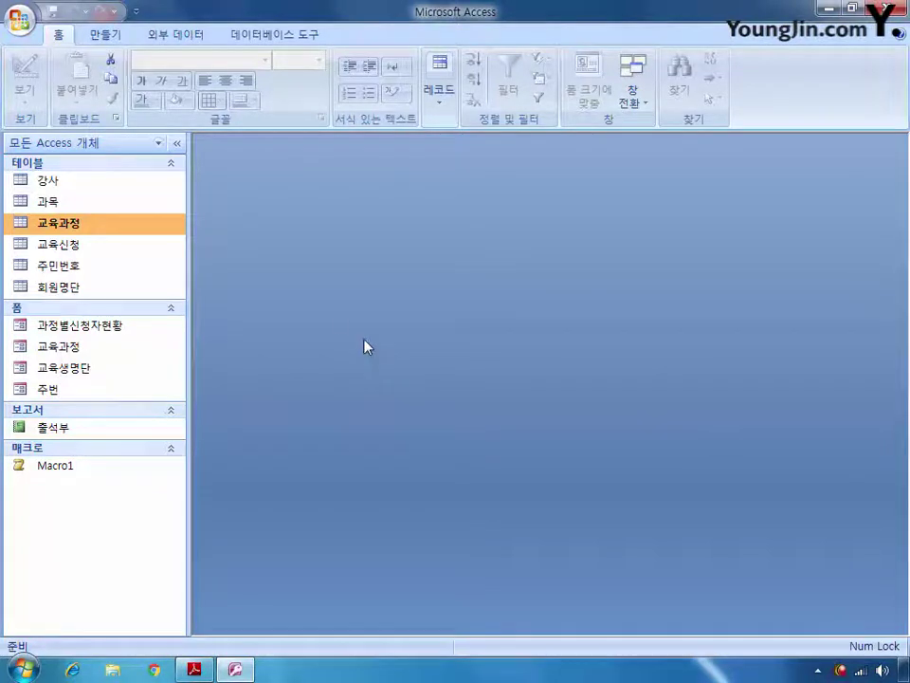
# Start an Excel data import and choose 인적사항.xlsx from the 모의고사 folder as the source file
pyautogui.click(176, 38)
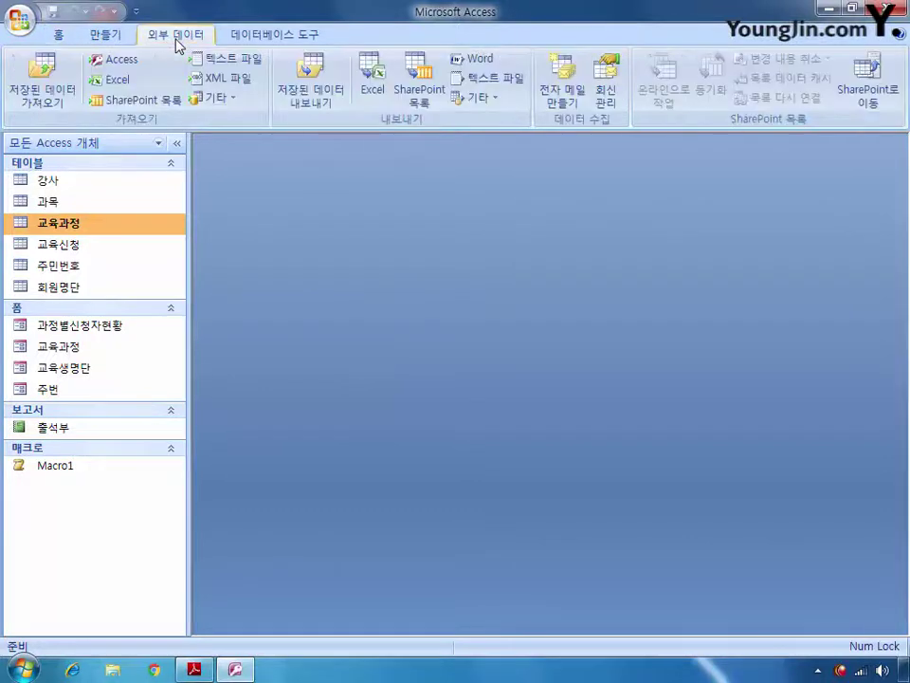
pyautogui.click(123, 81)
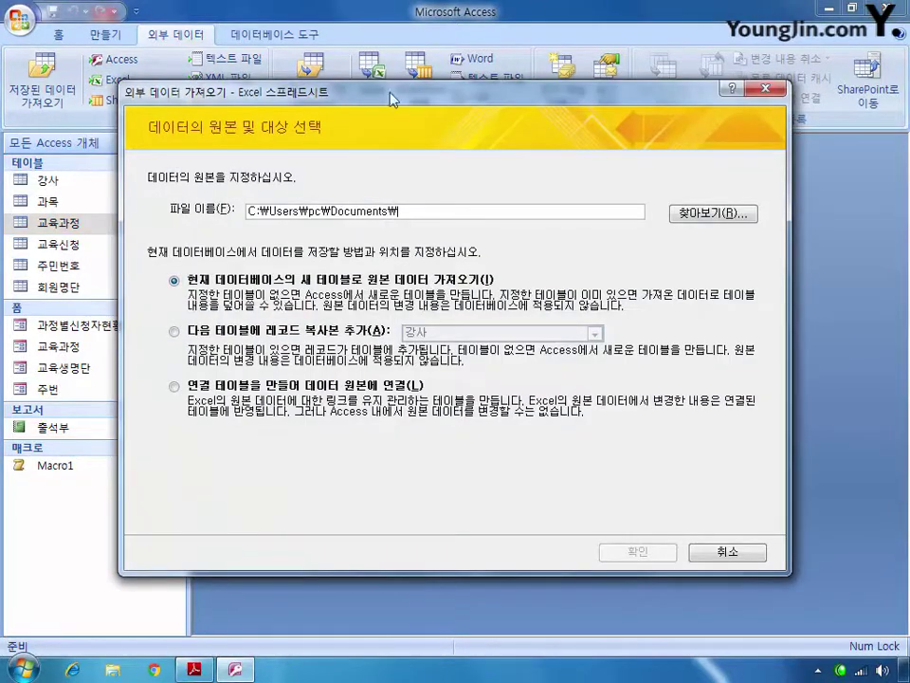
pyautogui.click(713, 213)
pyautogui.click(330, 322)
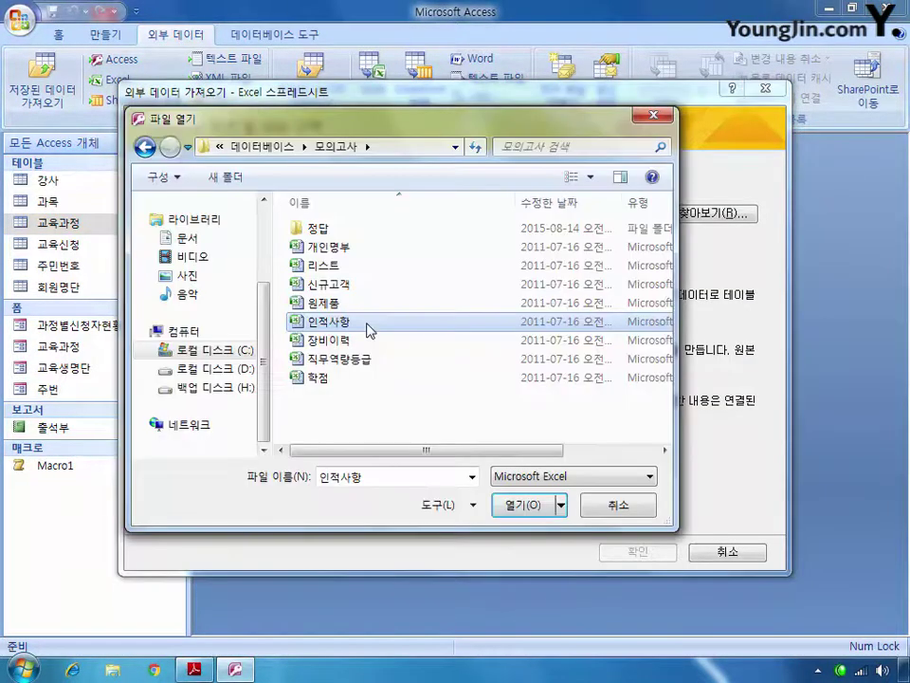
pyautogui.click(527, 507)
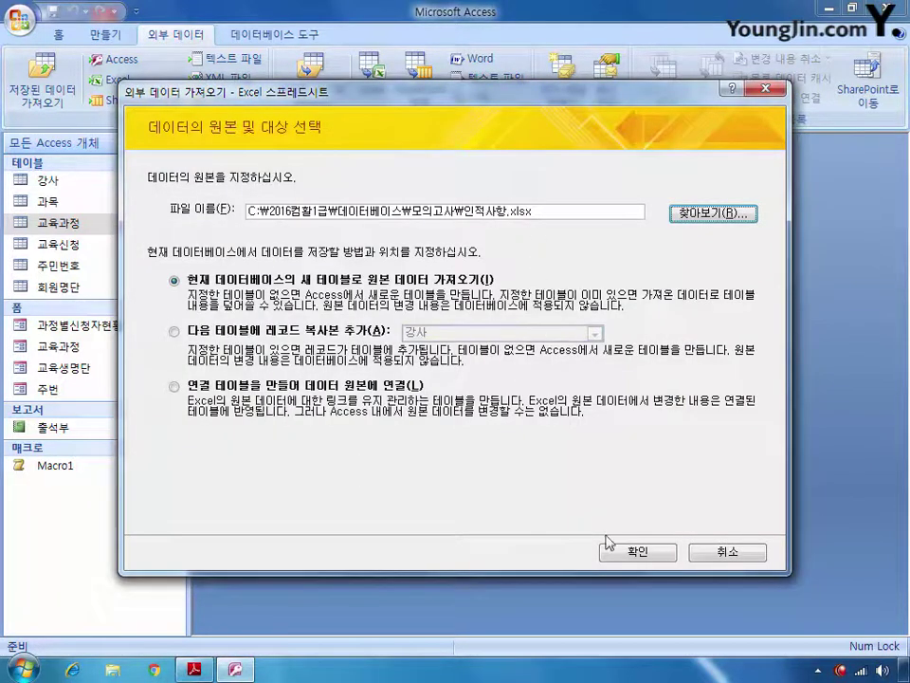
pyautogui.click(644, 554)
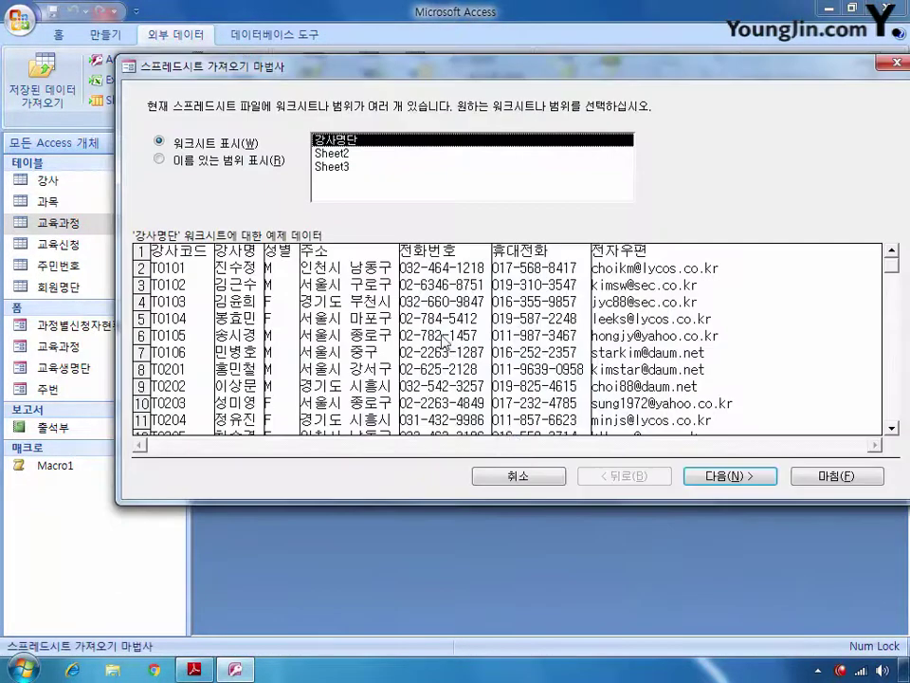
pyautogui.click(731, 479)
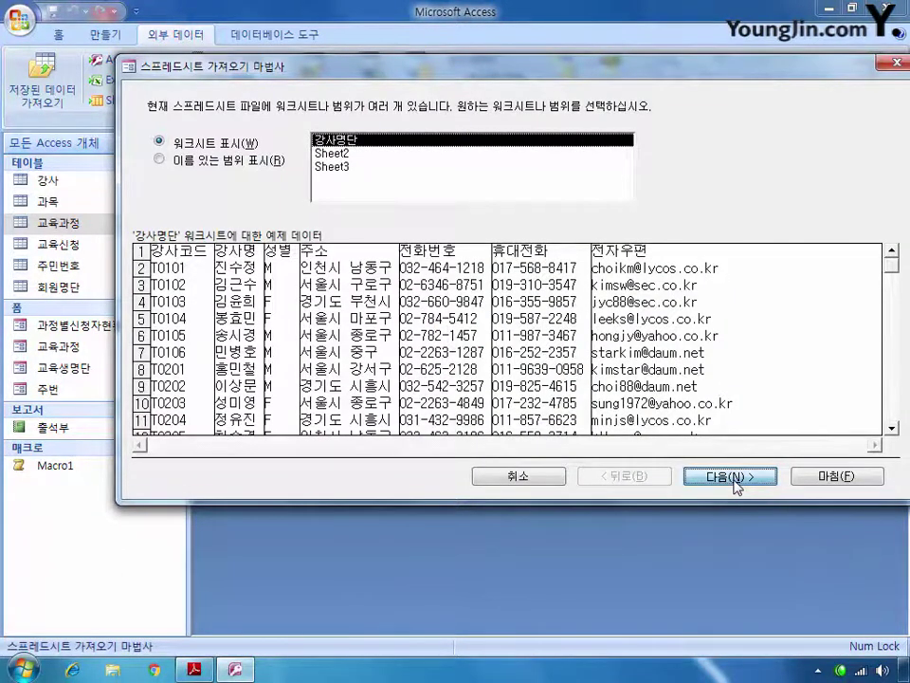
pyautogui.click(244, 149)
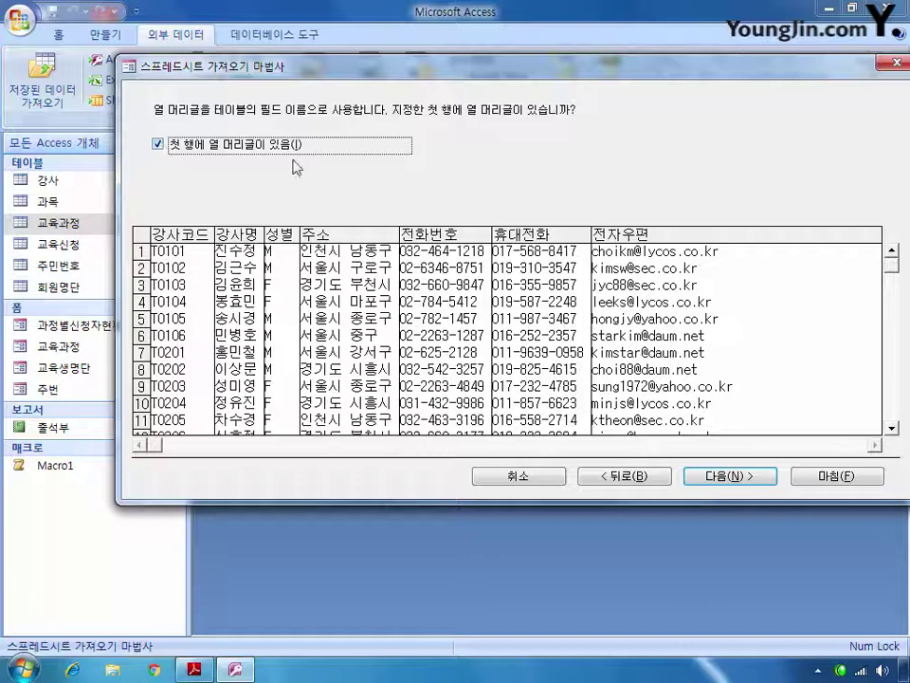
pyautogui.click(731, 477)
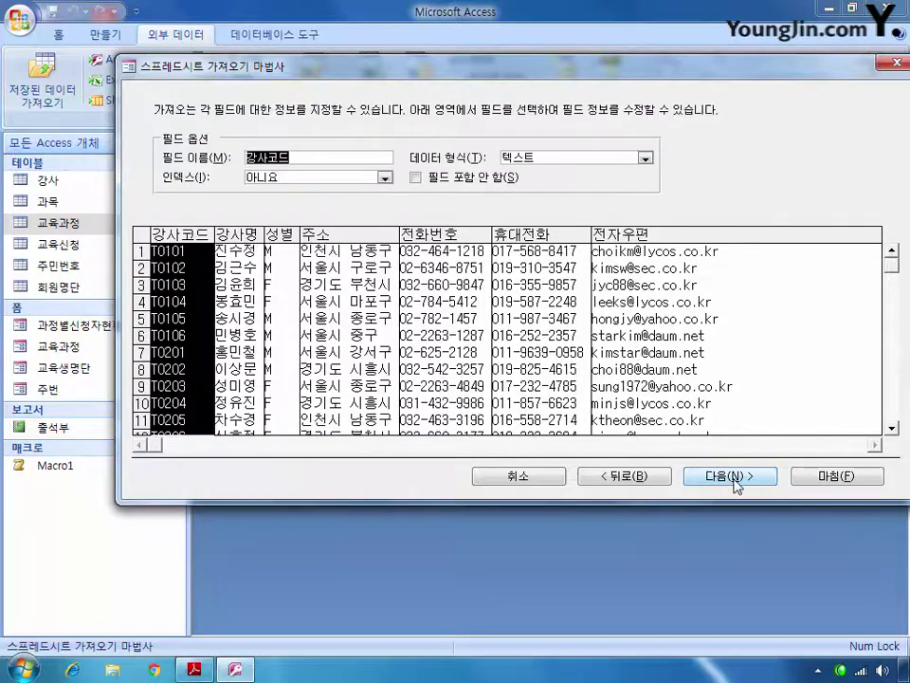
pyautogui.click(731, 477)
pyautogui.click(342, 191)
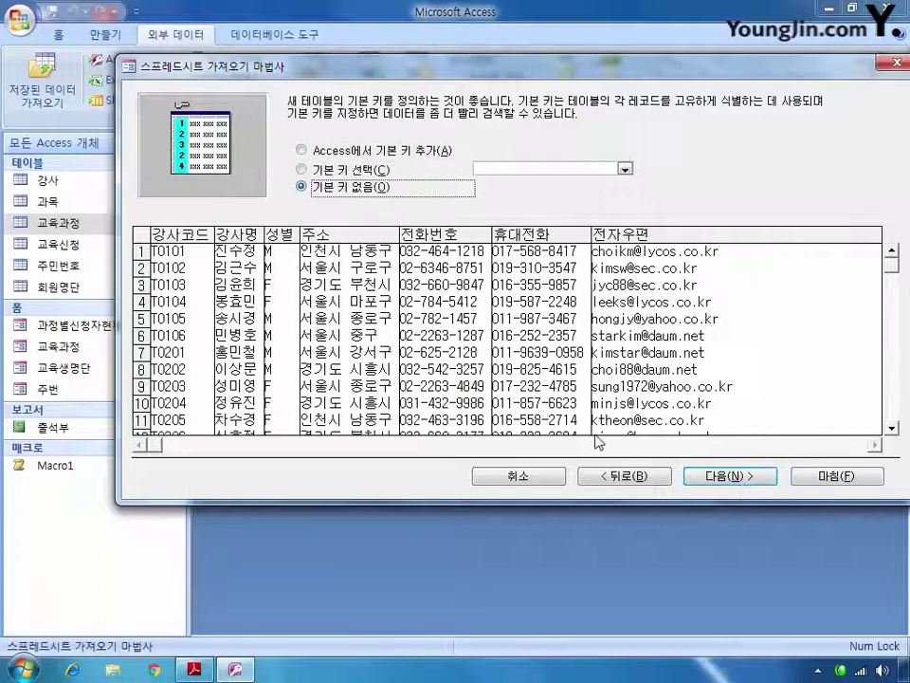
pyautogui.click(731, 477)
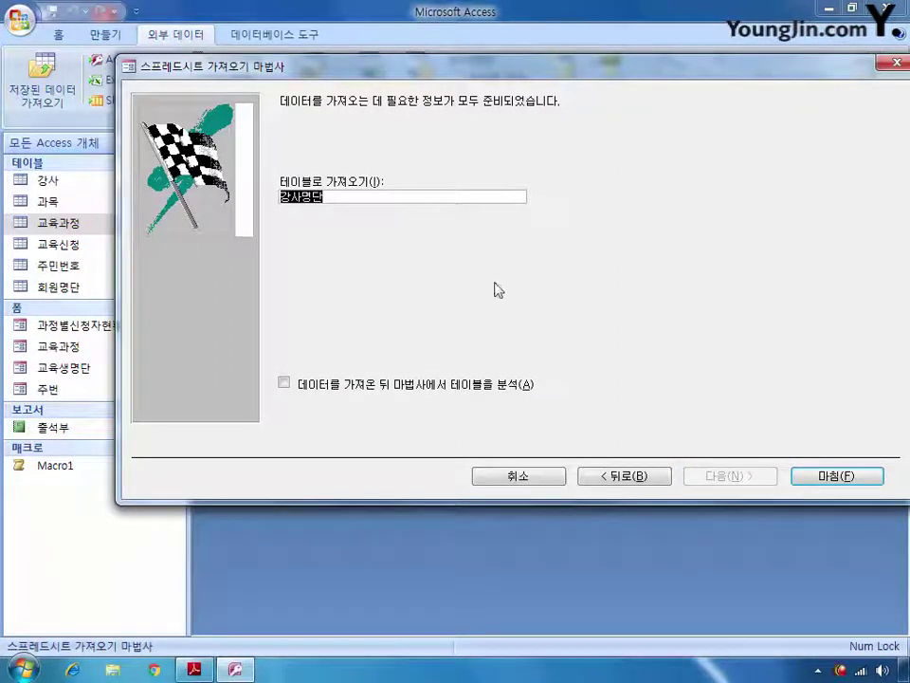
pyautogui.moveTo(303, 66); pyautogui.dragTo(231, 108)
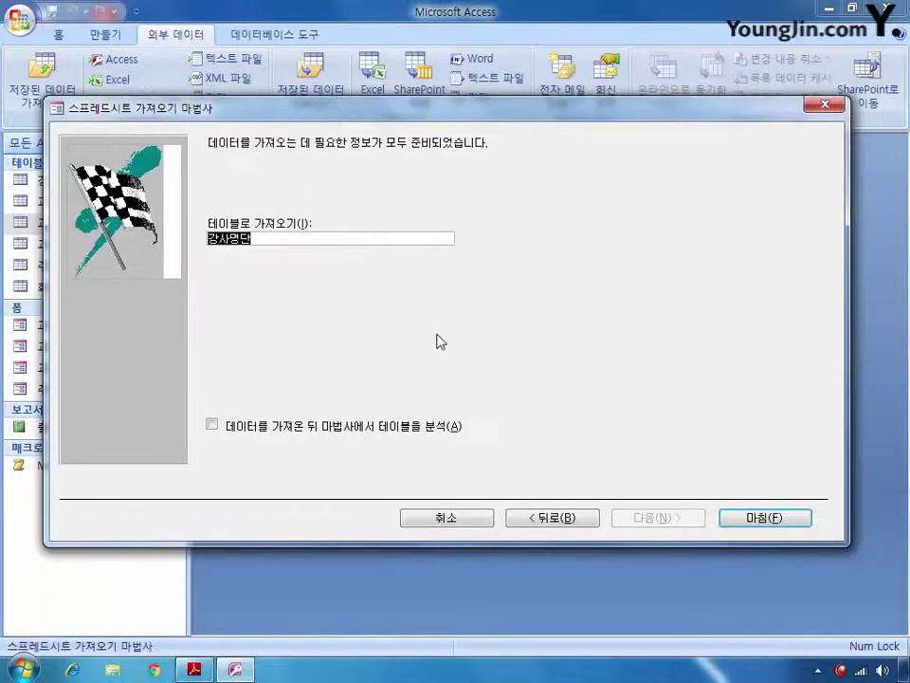
pyautogui.click(551, 518)
pyautogui.click(551, 518)
pyautogui.click(551, 517)
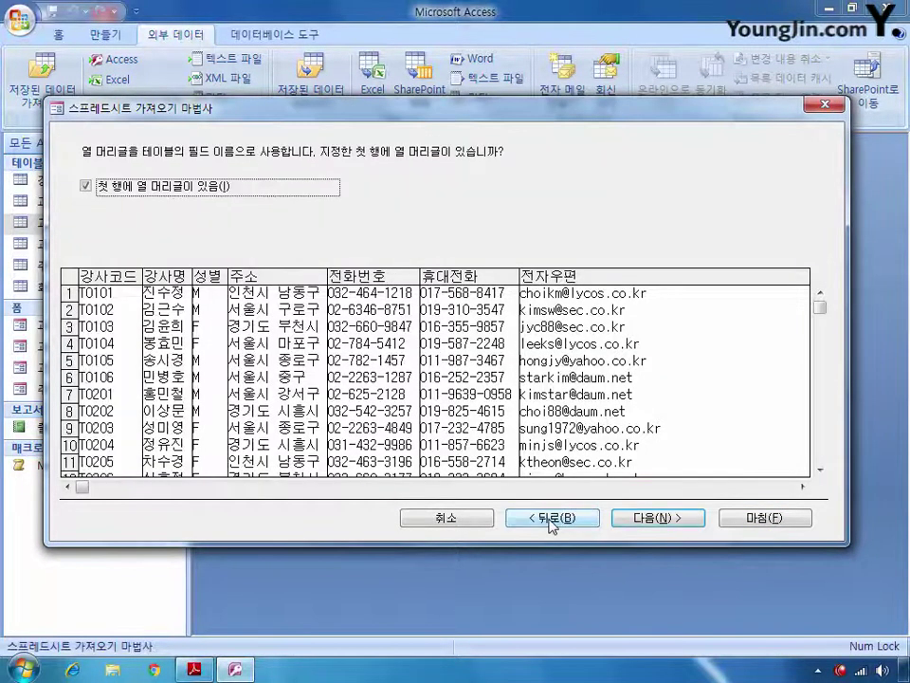
pyautogui.click(551, 518)
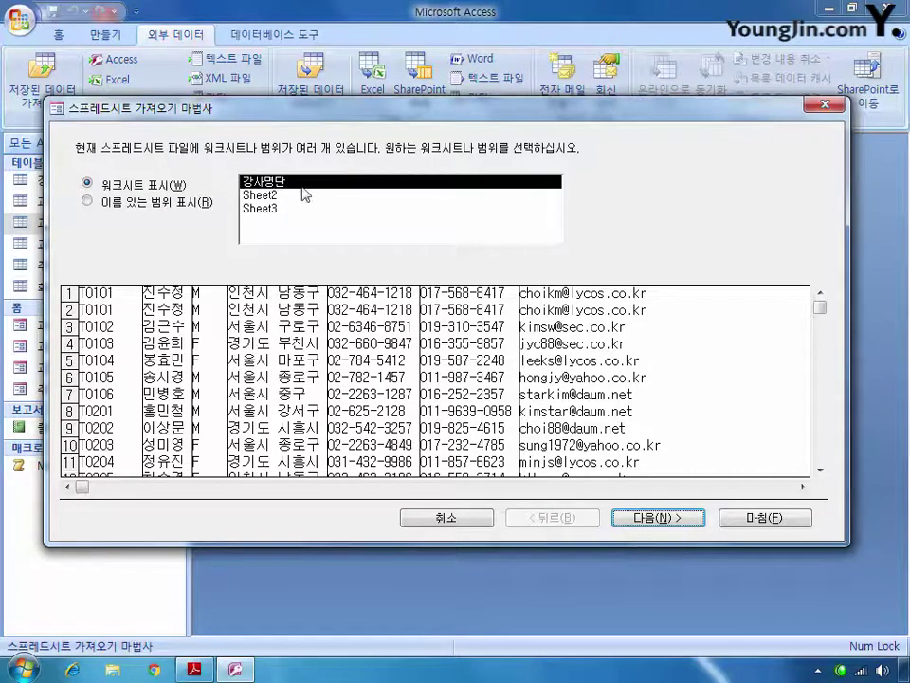
pyautogui.click(645, 520)
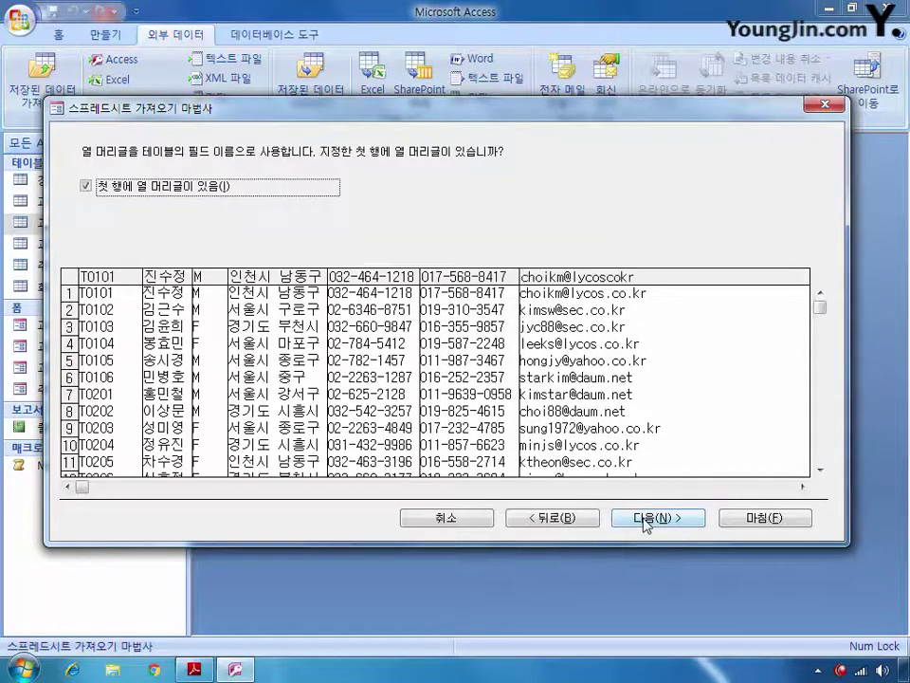
pyautogui.click(551, 518)
pyautogui.click(465, 521)
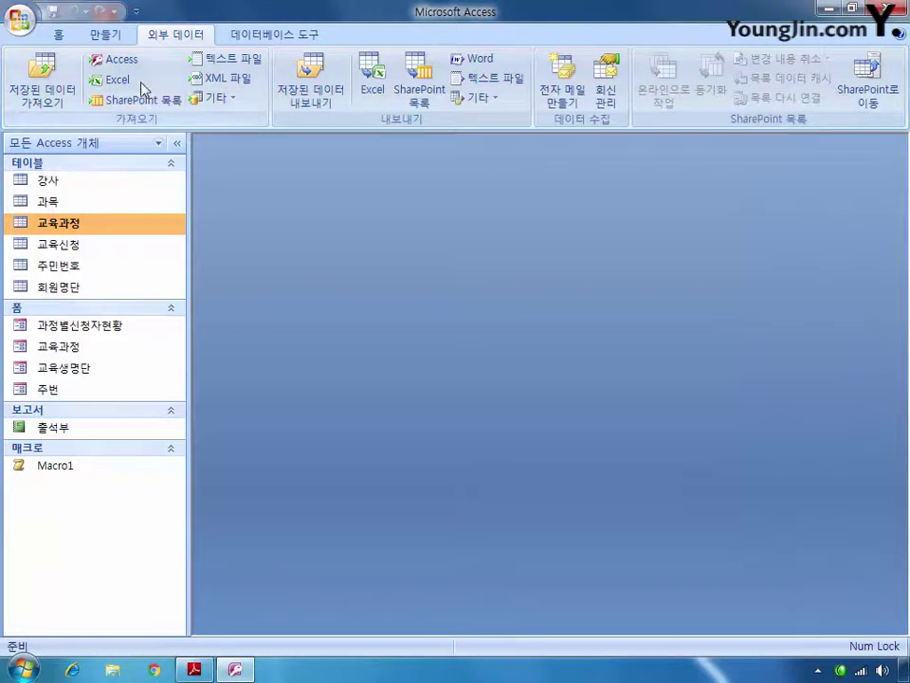
# Start an Excel import that appends records to the 강사 table, using 인적사항.xlsx from the 모의고사 folder as the source
pyautogui.click(112, 79)
pyautogui.click(309, 334)
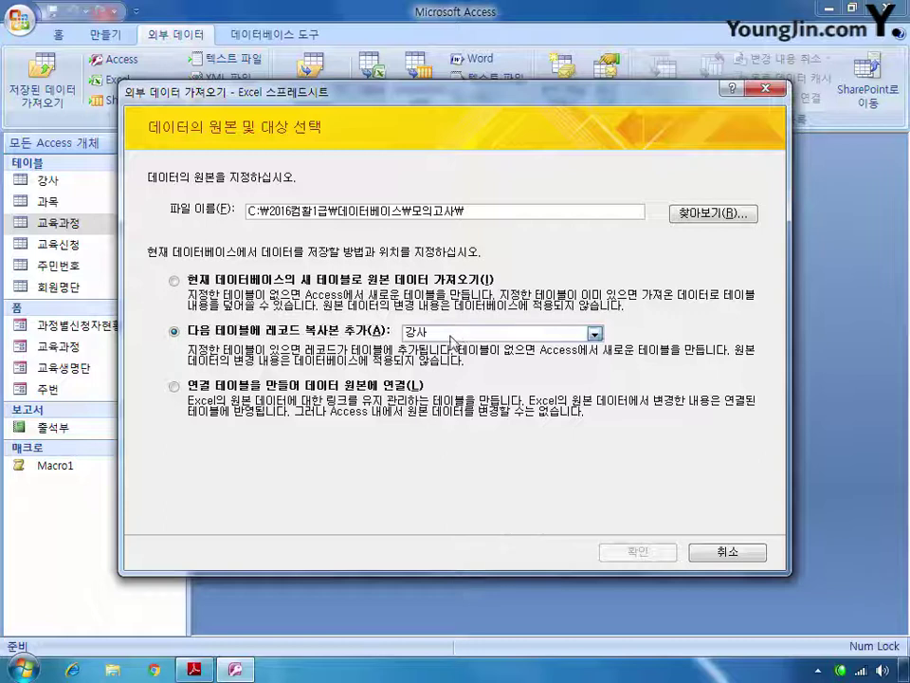
pyautogui.click(594, 333)
pyautogui.click(580, 347)
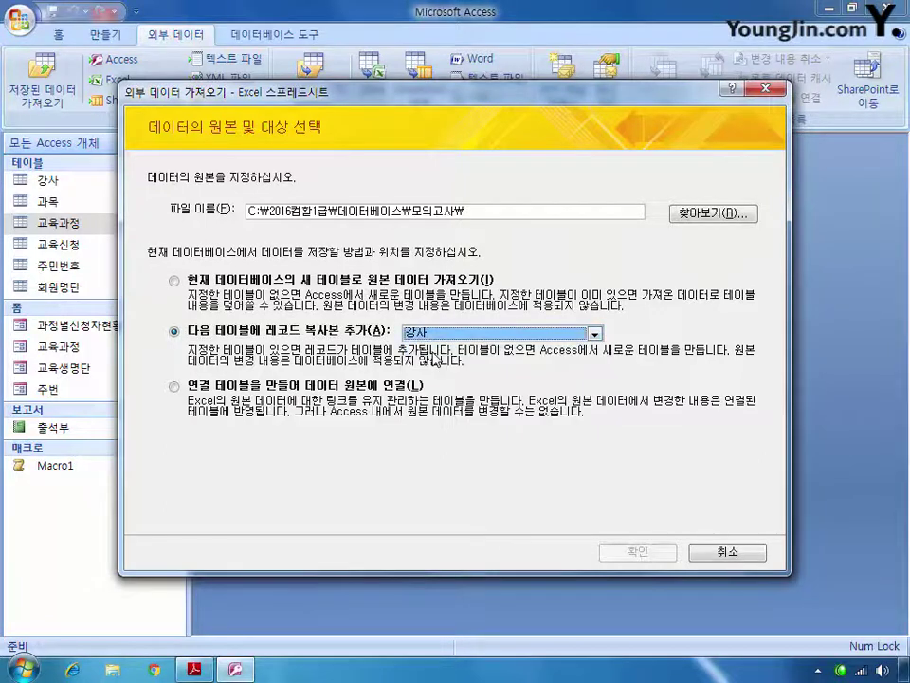
pyautogui.click(554, 211)
pyautogui.click(673, 216)
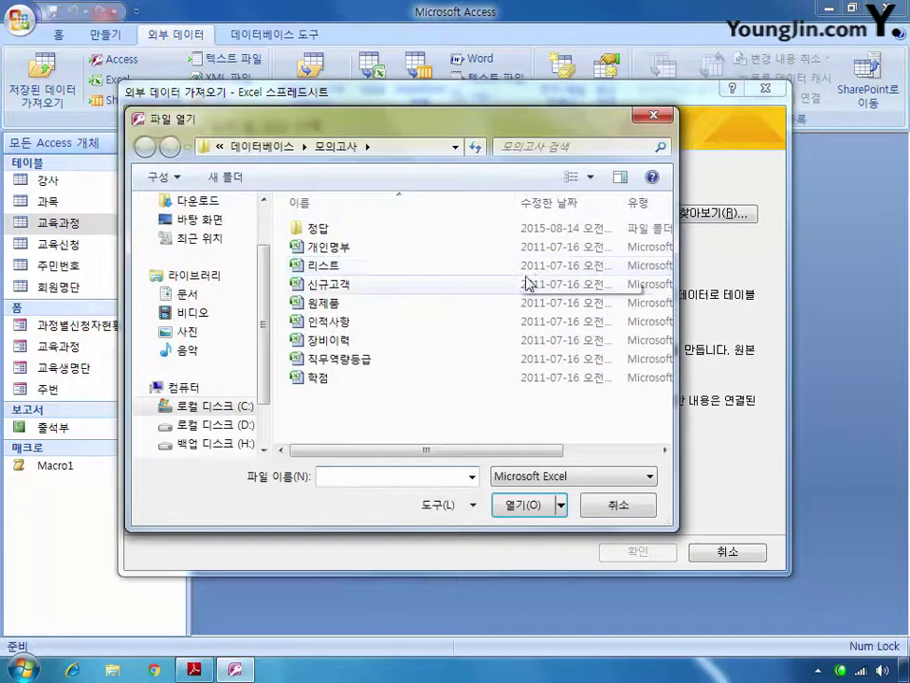
pyautogui.doubleClick(350, 327)
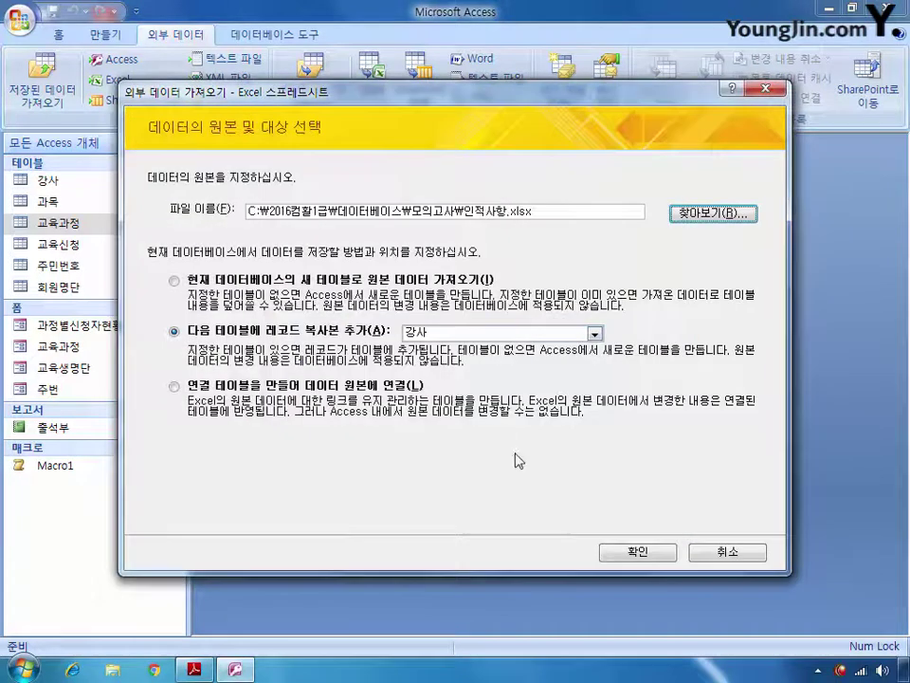
# Import the 강사명단 worksheet into the 강사 table and close the import without saving its steps
pyautogui.click(639, 553)
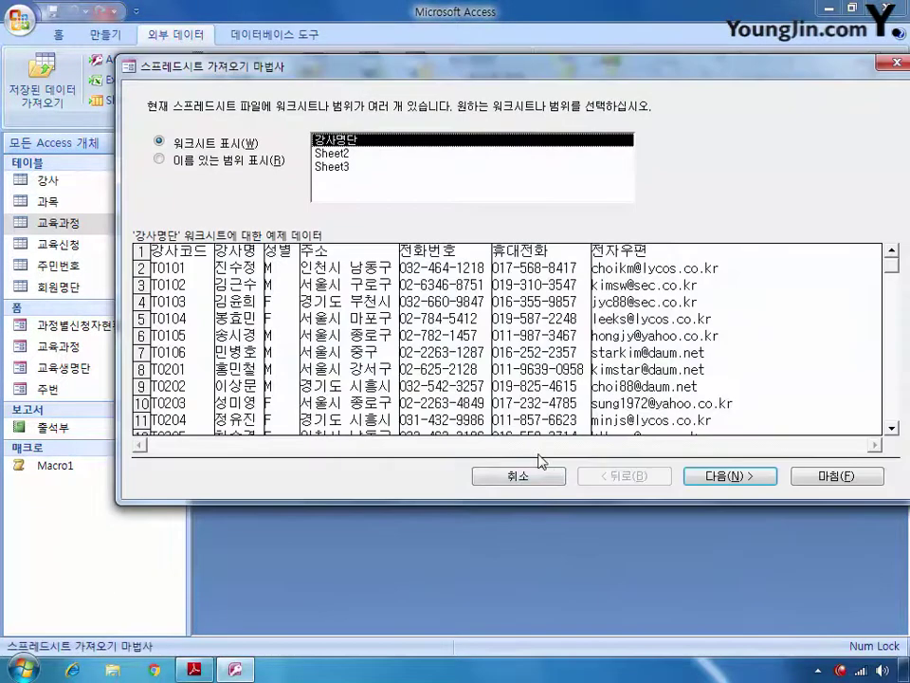
pyautogui.click(730, 476)
pyautogui.click(729, 477)
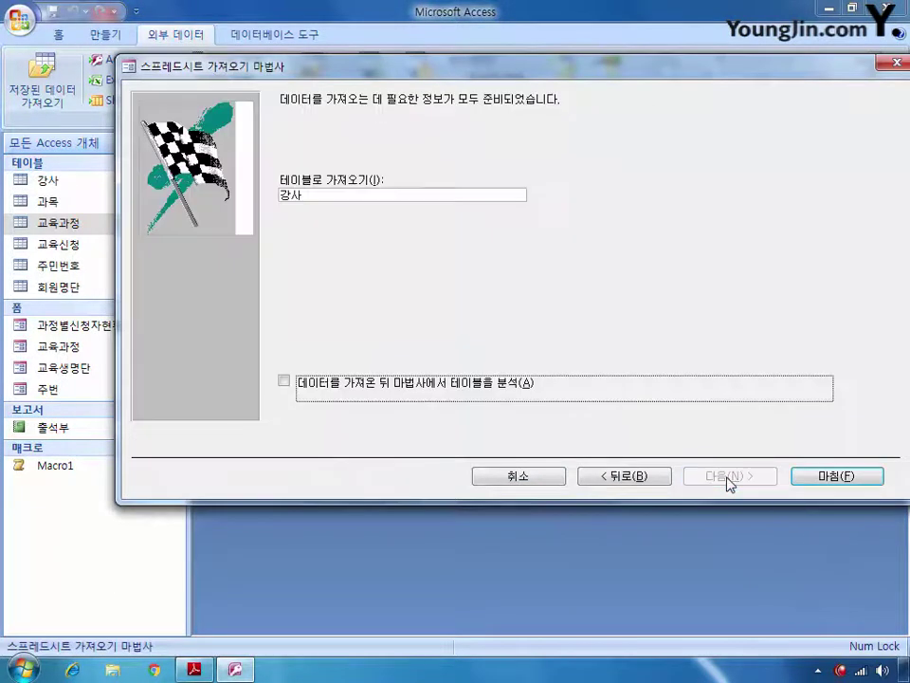
pyautogui.click(828, 477)
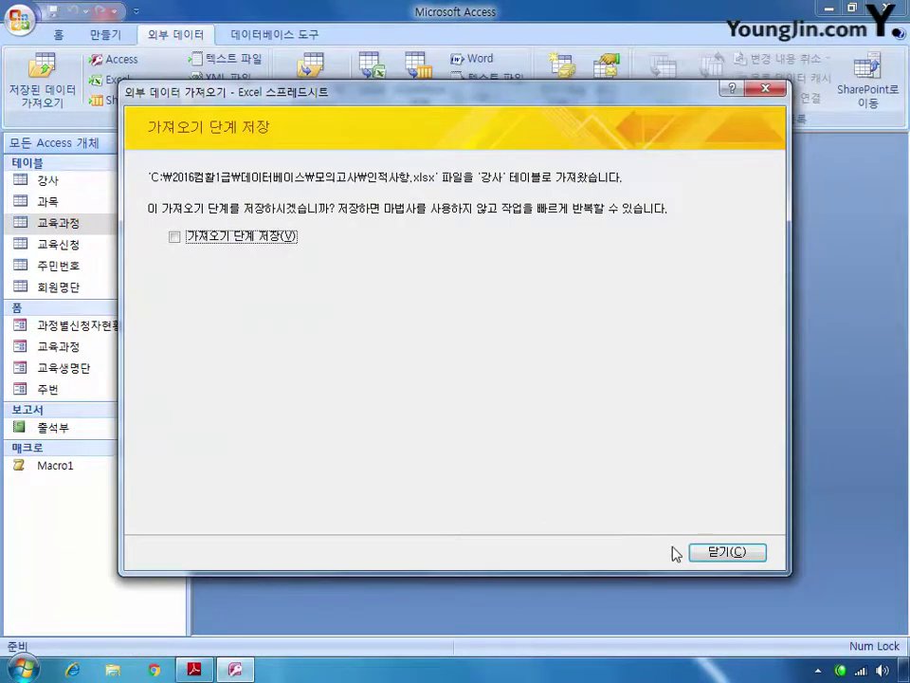
pyautogui.click(740, 550)
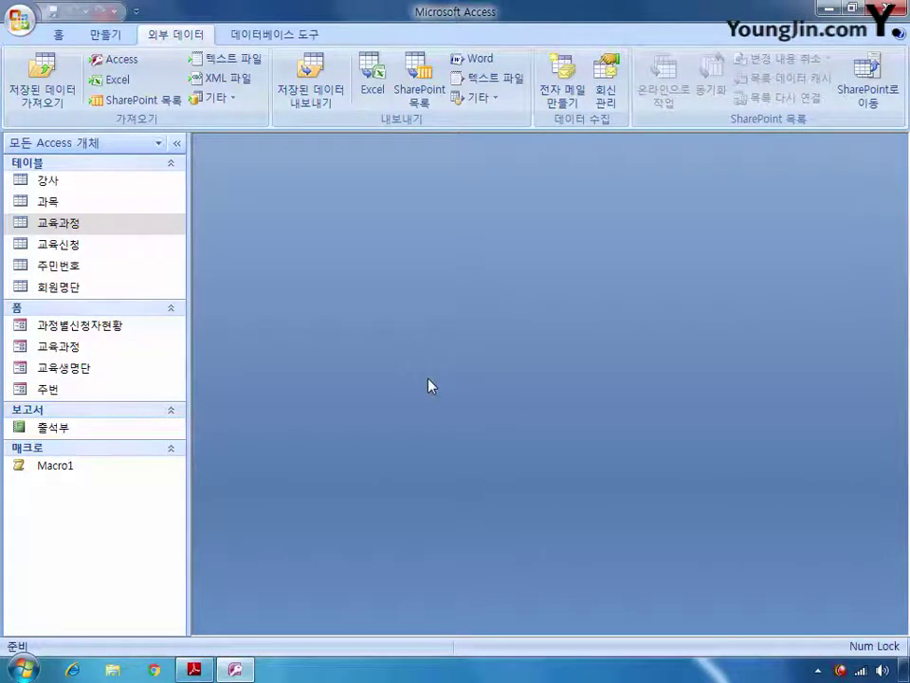
# Open the 교육과정 table in design view and set the 과목코드 field's lookup display control to 콤보 상자
pyautogui.rightClick(75, 225)
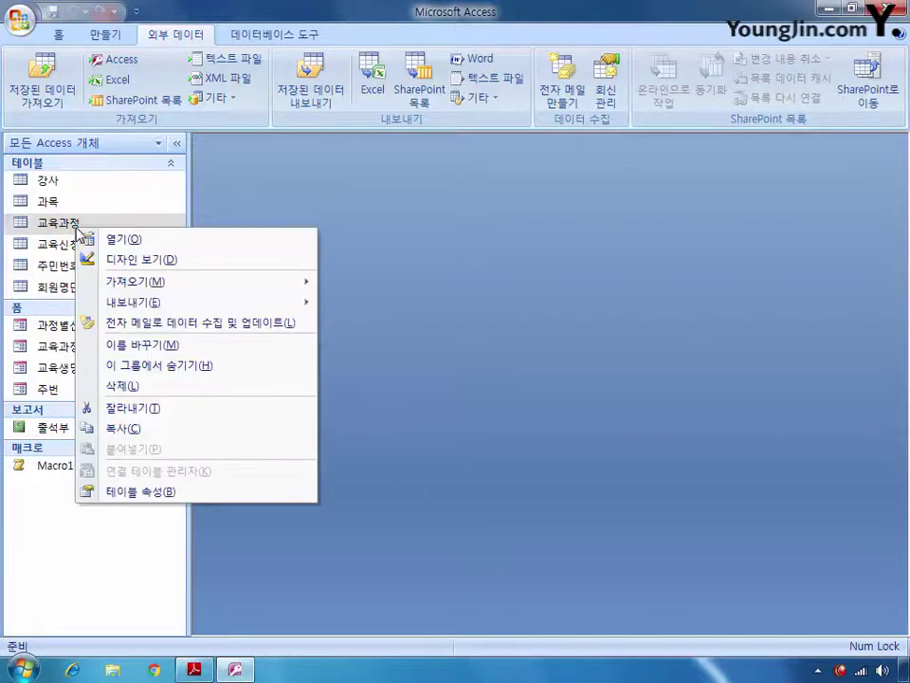
pyautogui.click(142, 259)
pyautogui.doubleClick(428, 190)
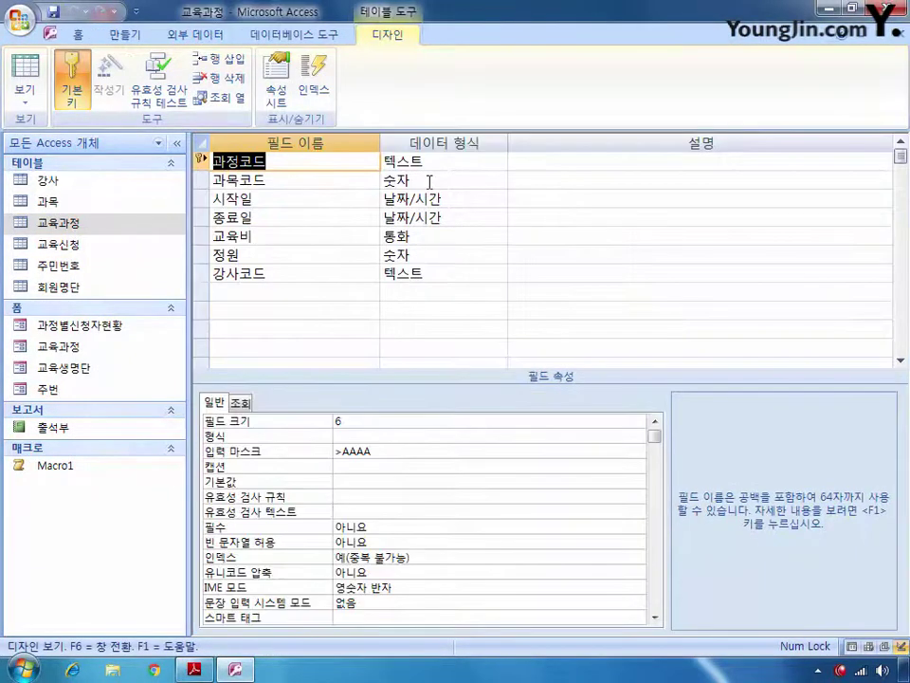
pyautogui.click(198, 184)
pyautogui.click(240, 402)
pyautogui.click(555, 423)
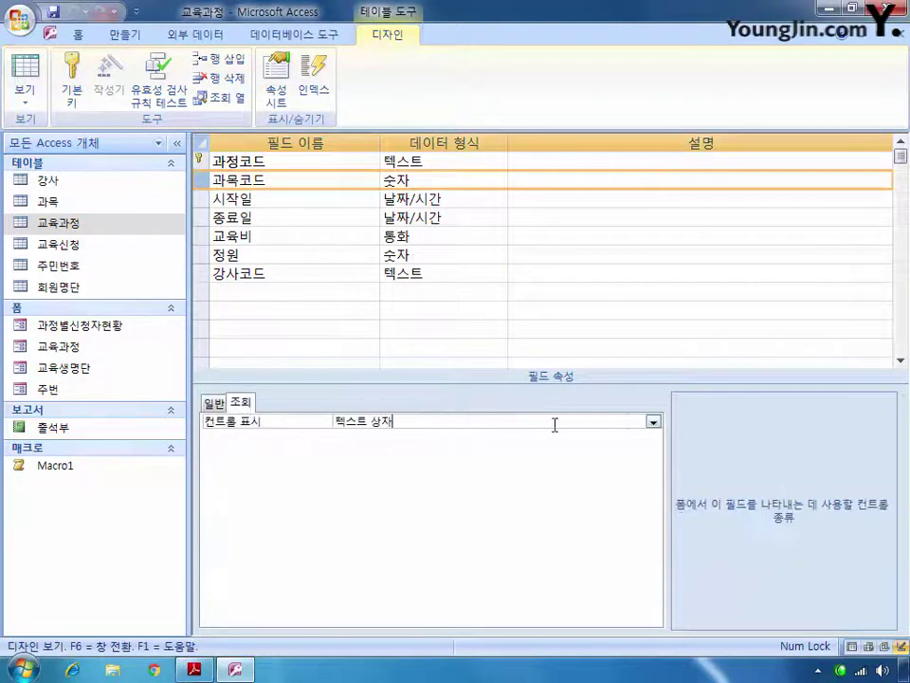
pyautogui.click(654, 422)
pyautogui.click(589, 466)
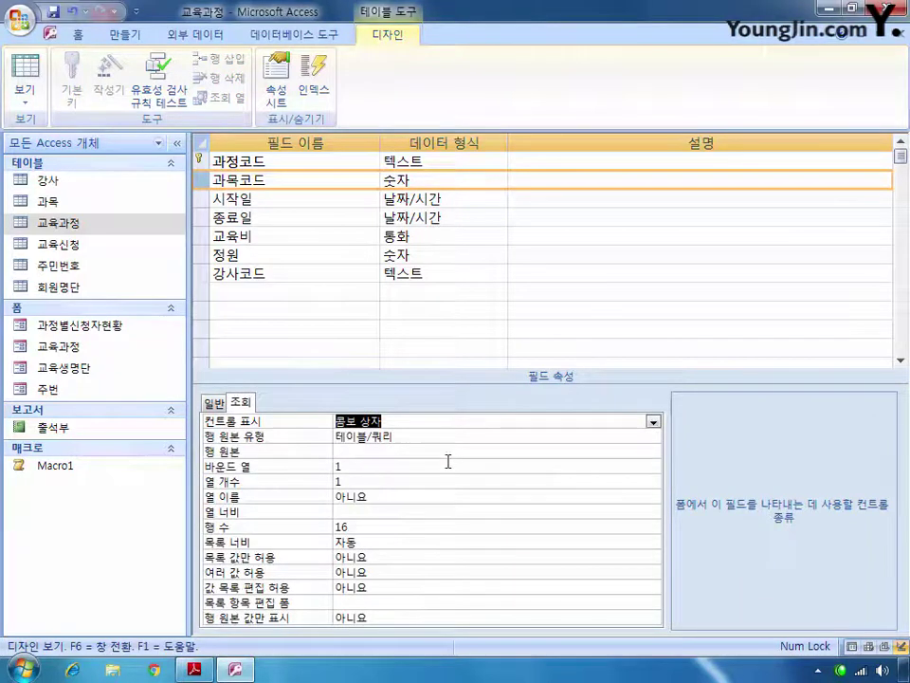
# Build the 과목코드 lookup's row source as a query on the 과목 table with 과목코드 and 과목명, and save it to the property
pyautogui.click(384, 453)
pyautogui.click(653, 451)
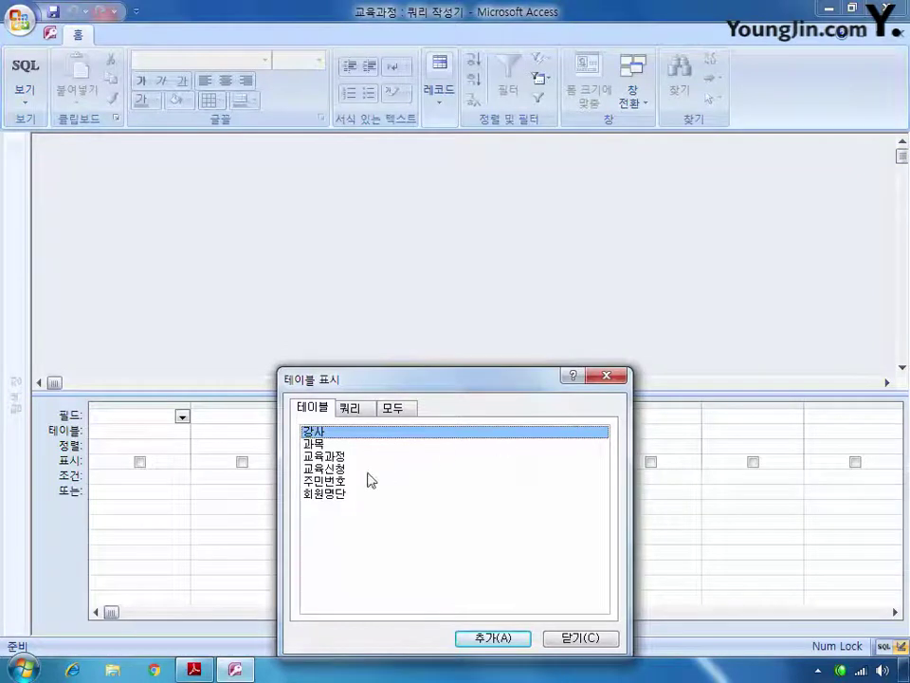
pyautogui.click(309, 443)
pyautogui.click(495, 638)
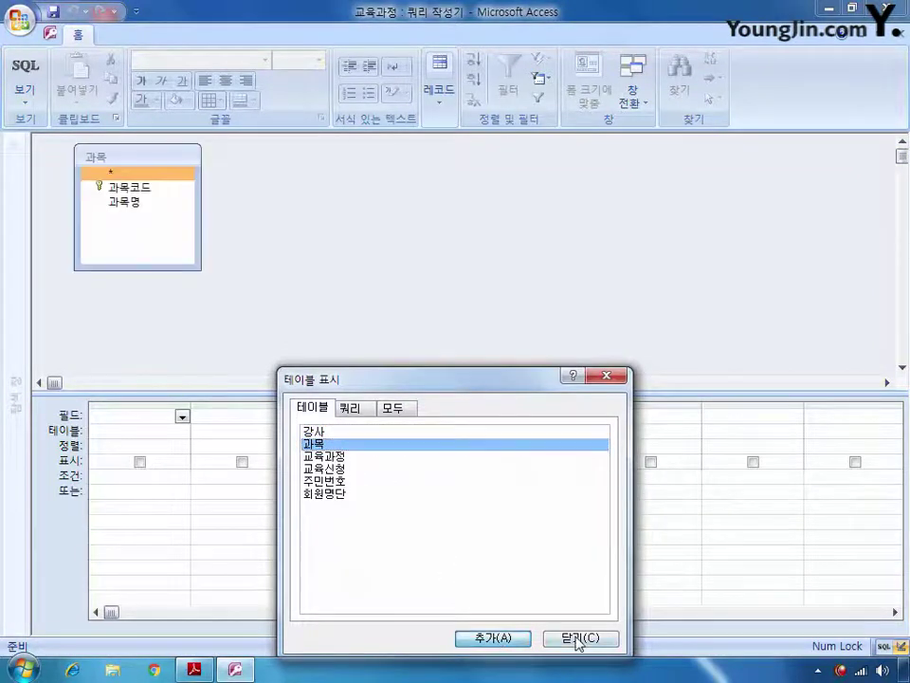
pyautogui.click(579, 639)
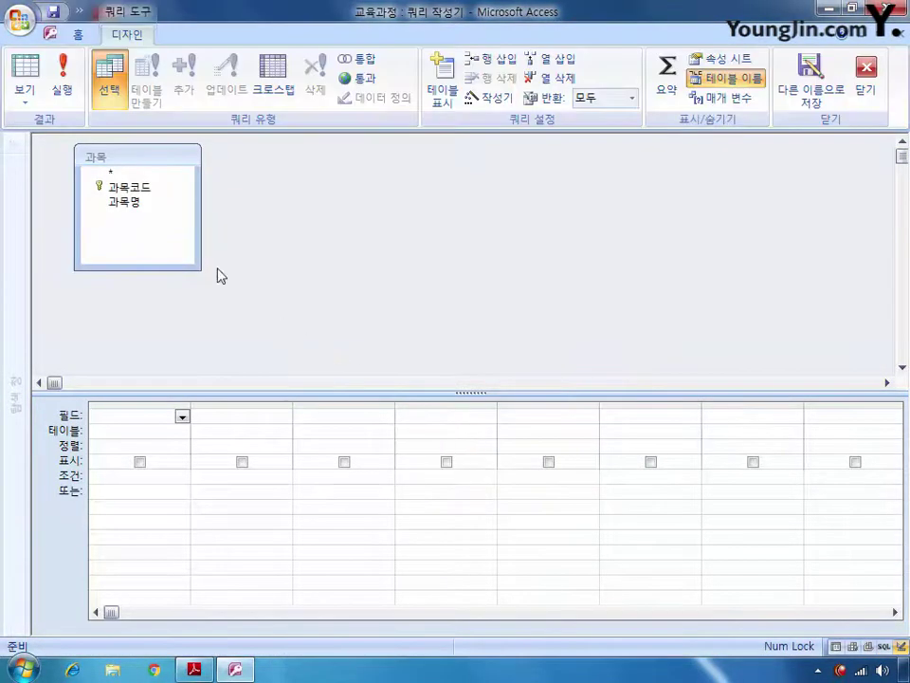
pyautogui.doubleClick(129, 188)
pyautogui.doubleClick(132, 201)
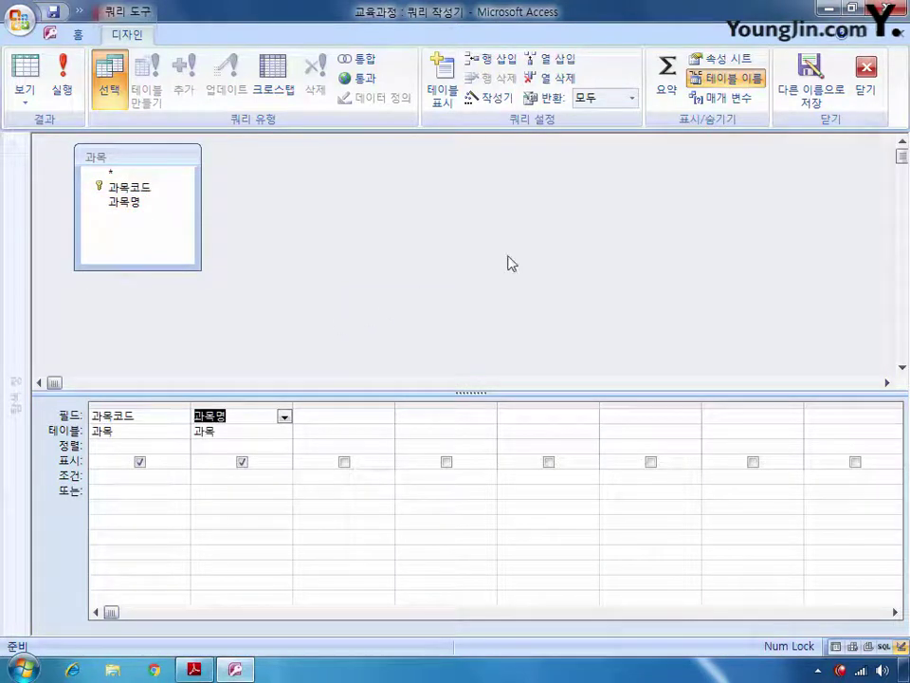
pyautogui.click(865, 68)
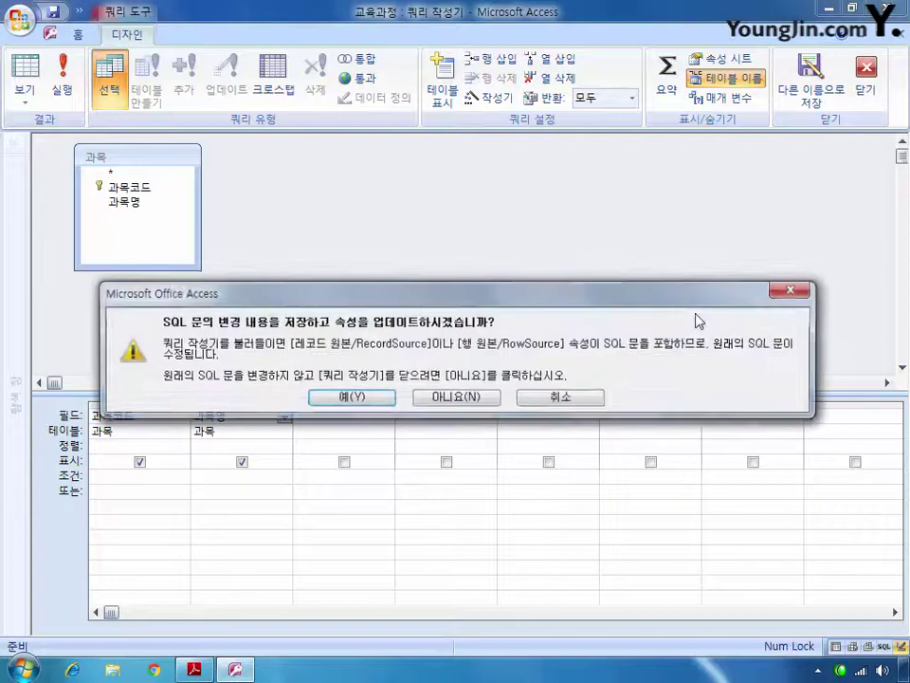
pyautogui.click(350, 453)
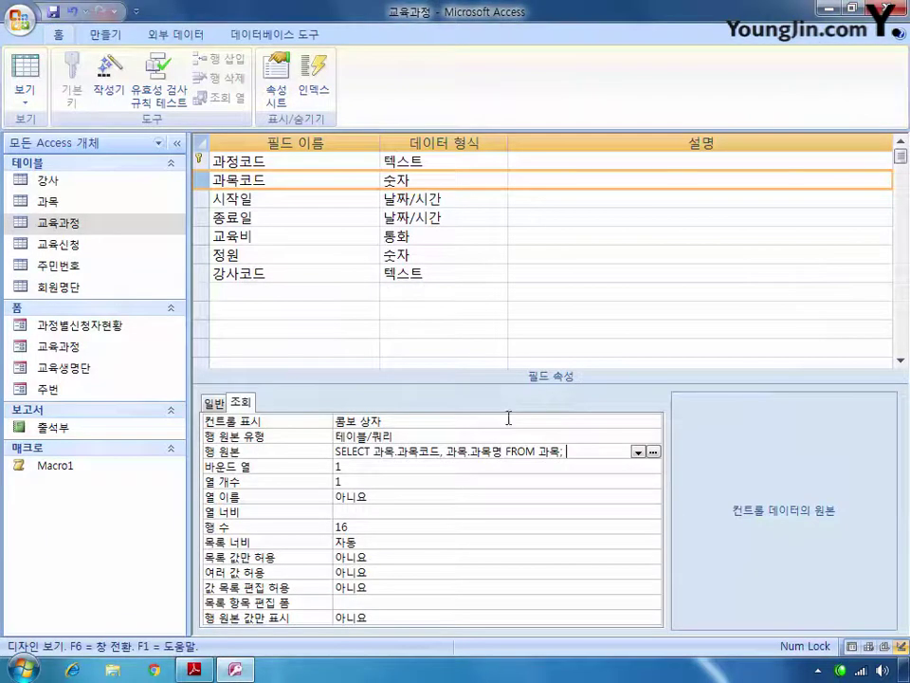
# Set the 과목코드 lookup's column count to 2, its column widths to 2cm;4cm and its list width to 6
pyautogui.click(375, 466)
pyautogui.click(311, 483)
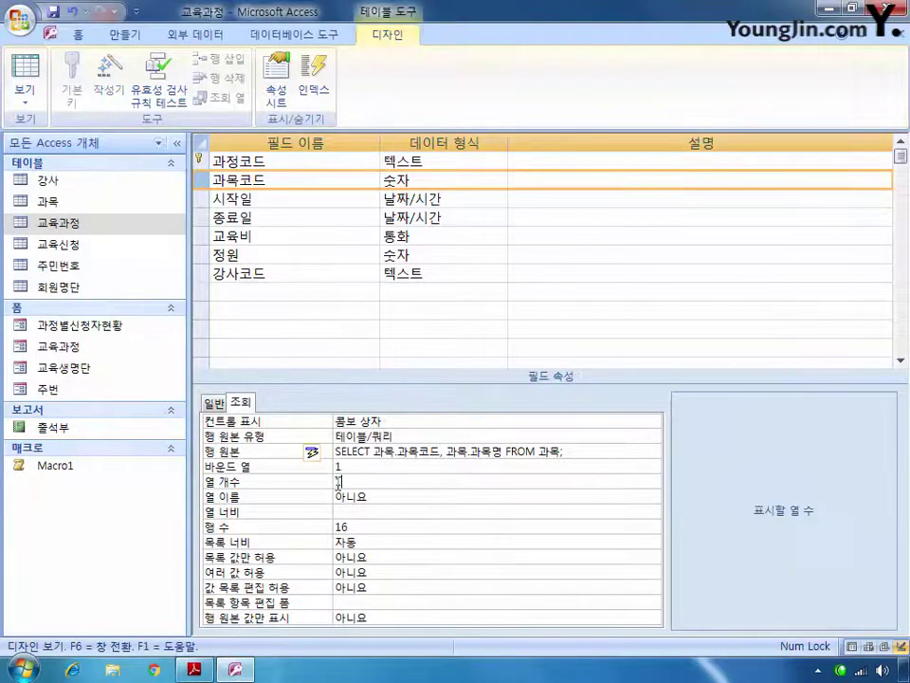
pyautogui.write('2')
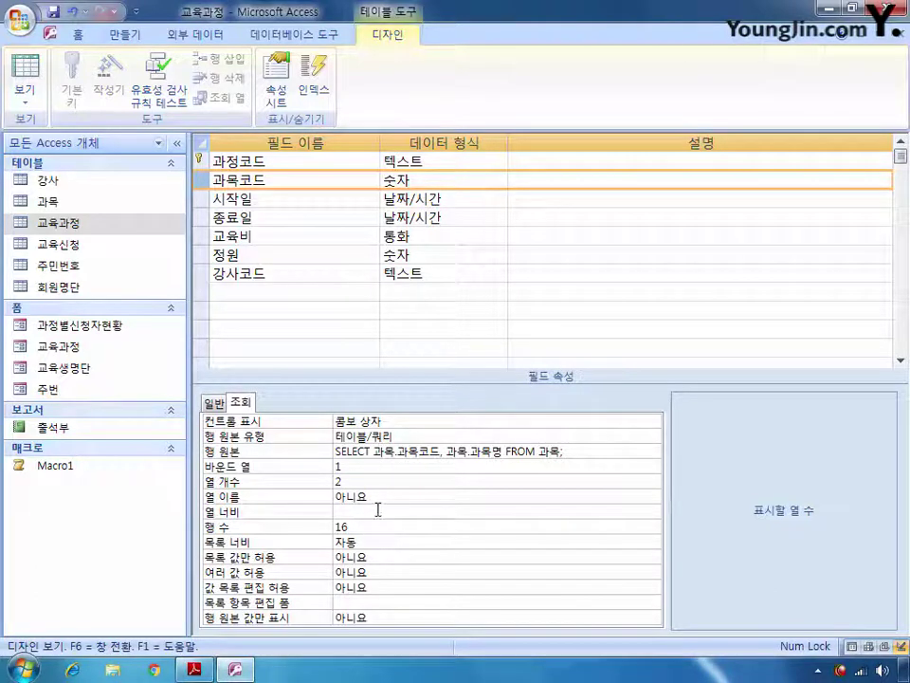
pyautogui.click(355, 514)
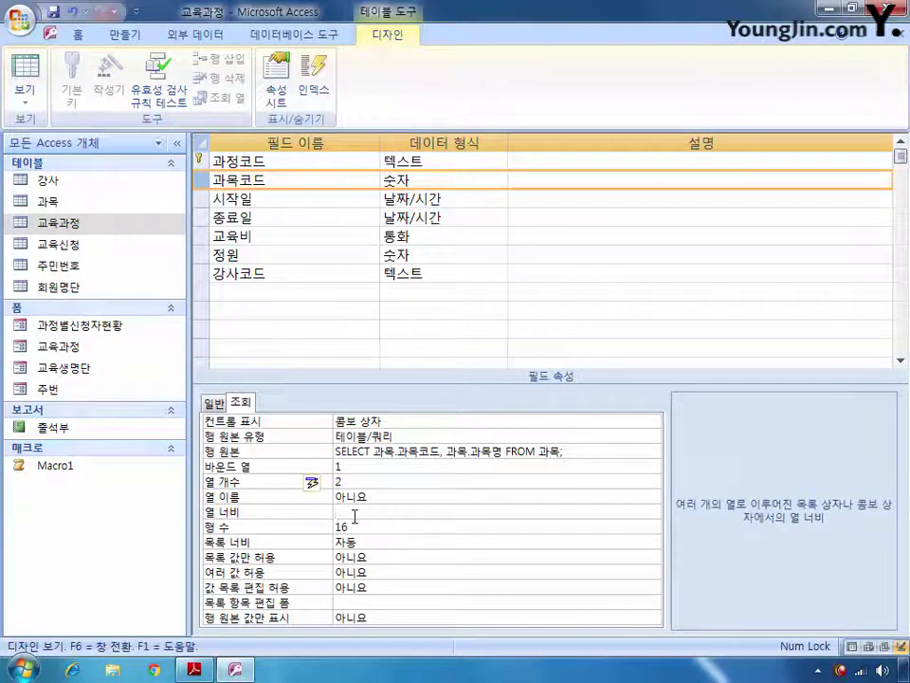
pyautogui.write('2;4')
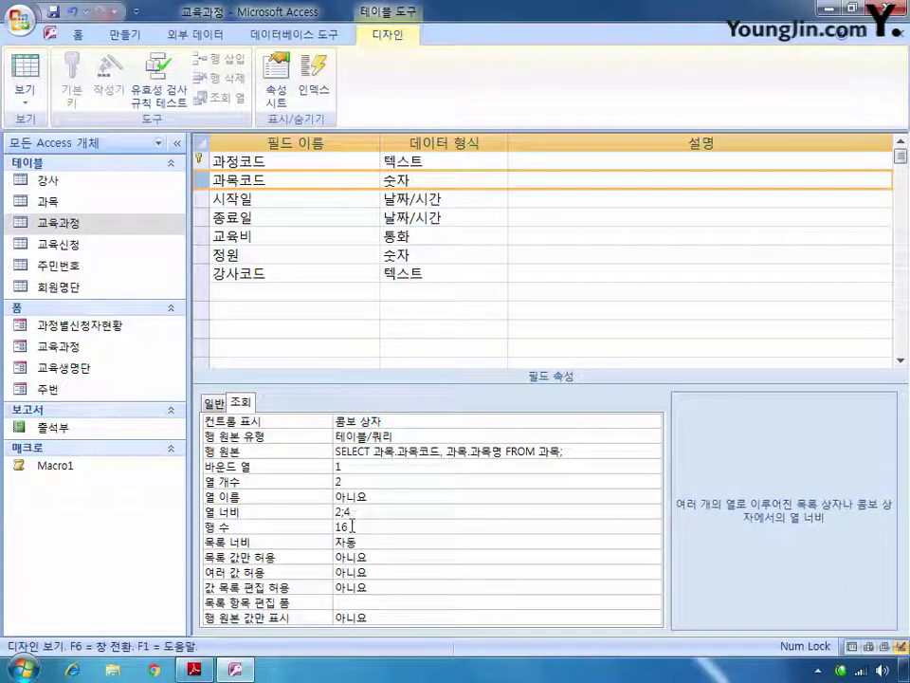
pyautogui.click(328, 544)
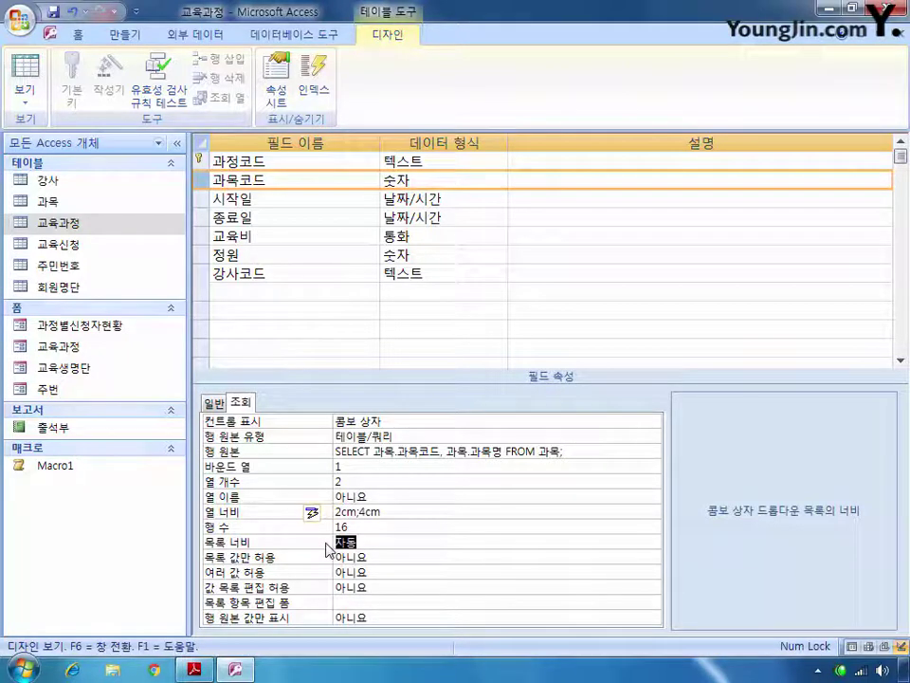
pyautogui.write('6')
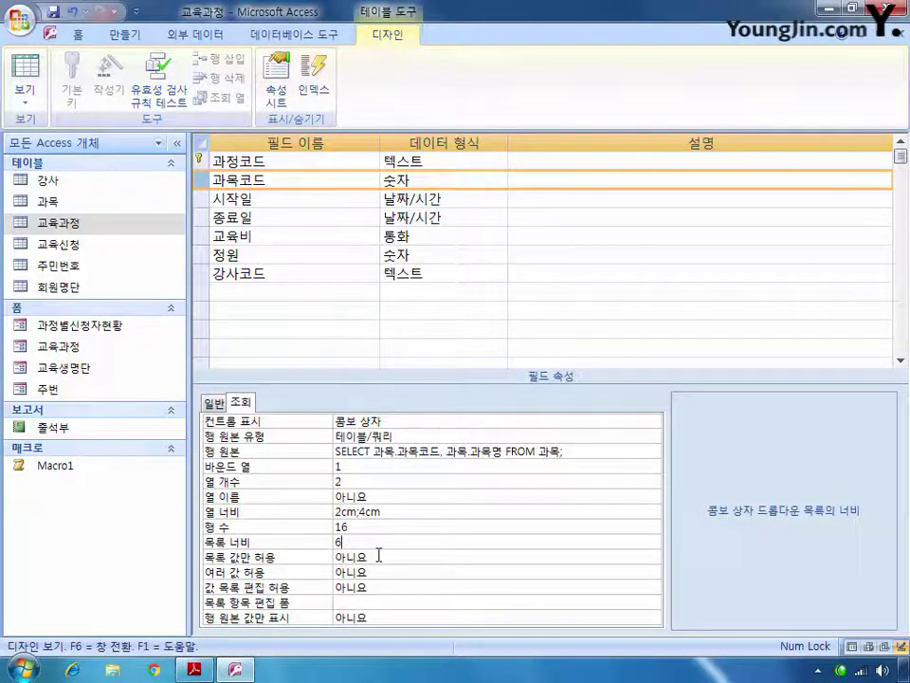
# Set the 과목코드 lookup's 목록 값만 허용 property to 예, and close the 교육과정 table with its changes saved
pyautogui.click(594, 558)
pyautogui.click(653, 559)
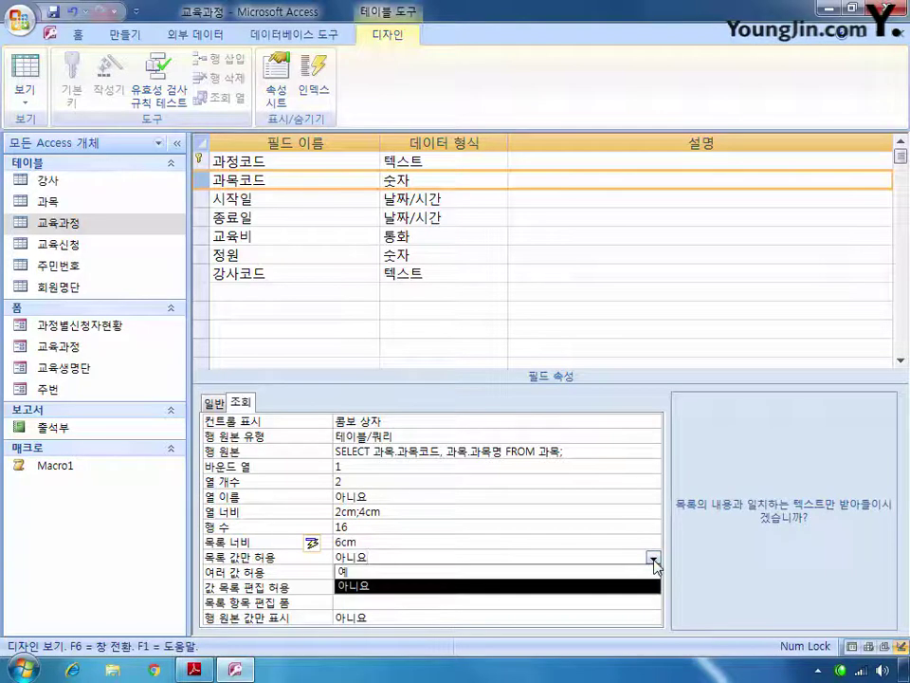
pyautogui.click(451, 572)
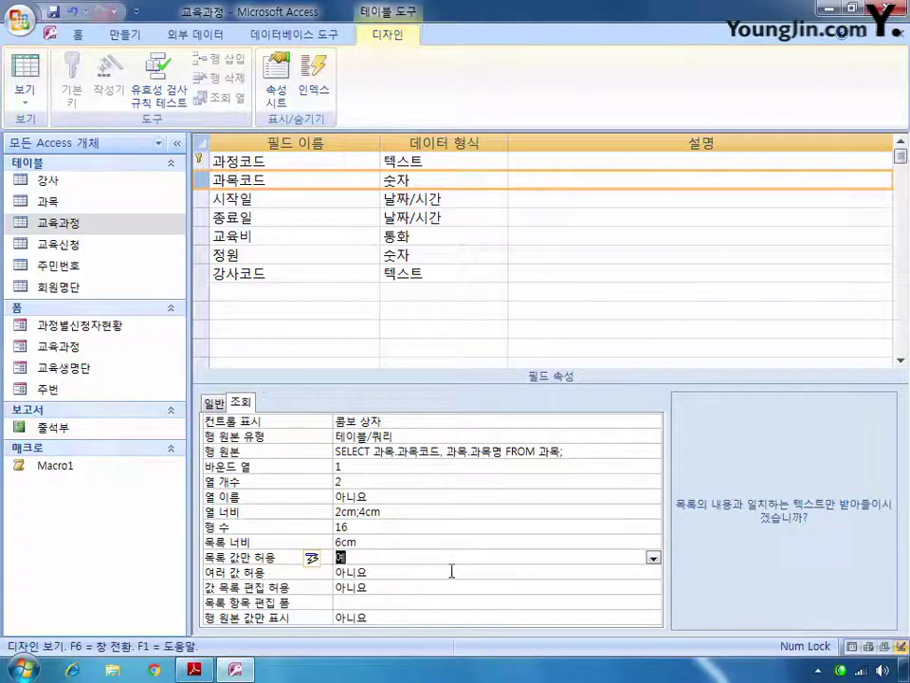
pyautogui.click(897, 35)
pyautogui.click(352, 379)
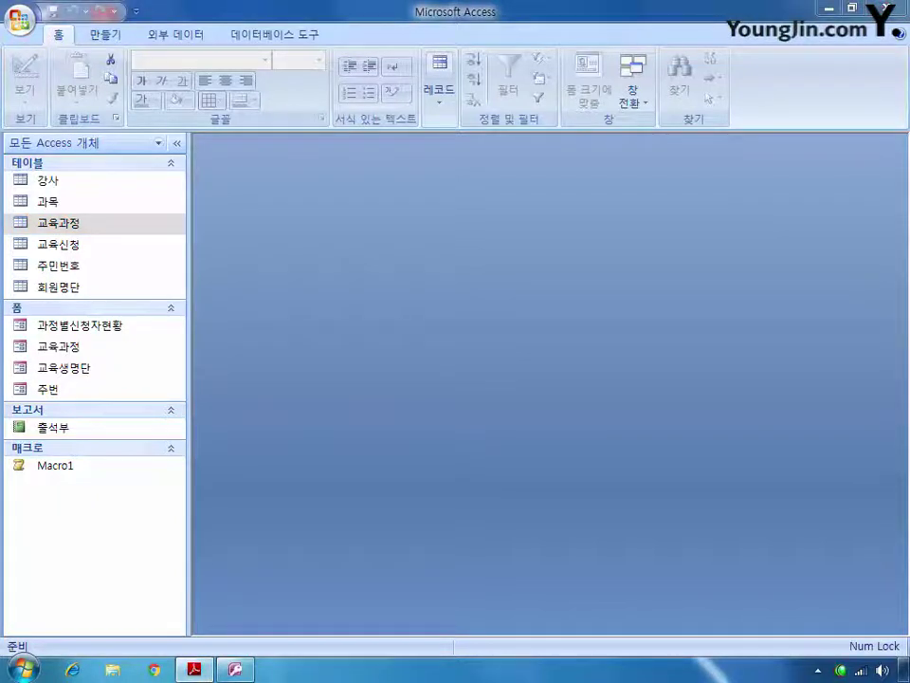
pyautogui.click(384, 299)
# Open the 교육과정 form in design view and display its property sheet
pyautogui.click(64, 353)
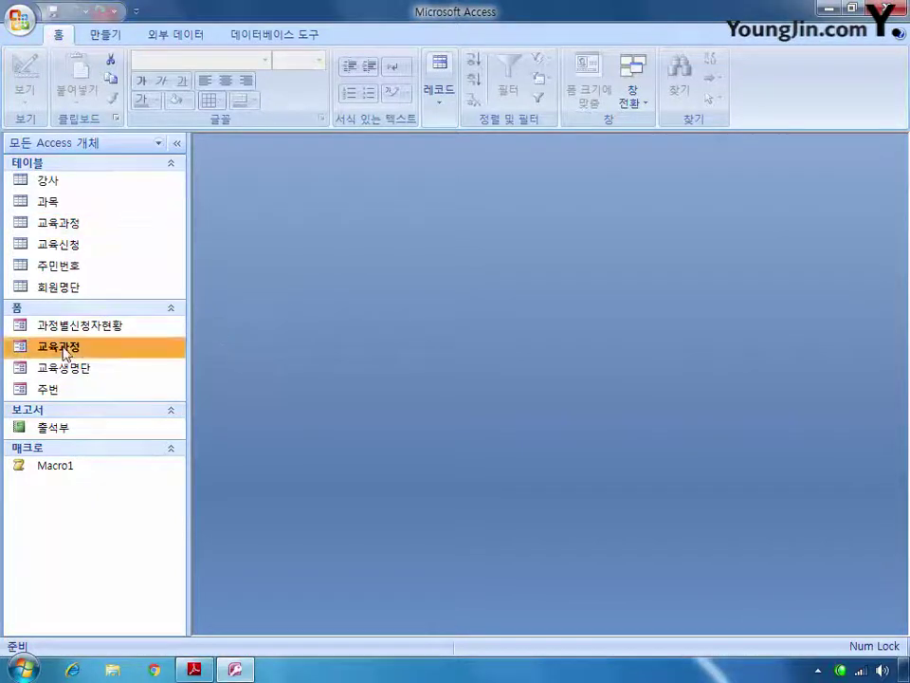
pyautogui.click(59, 397)
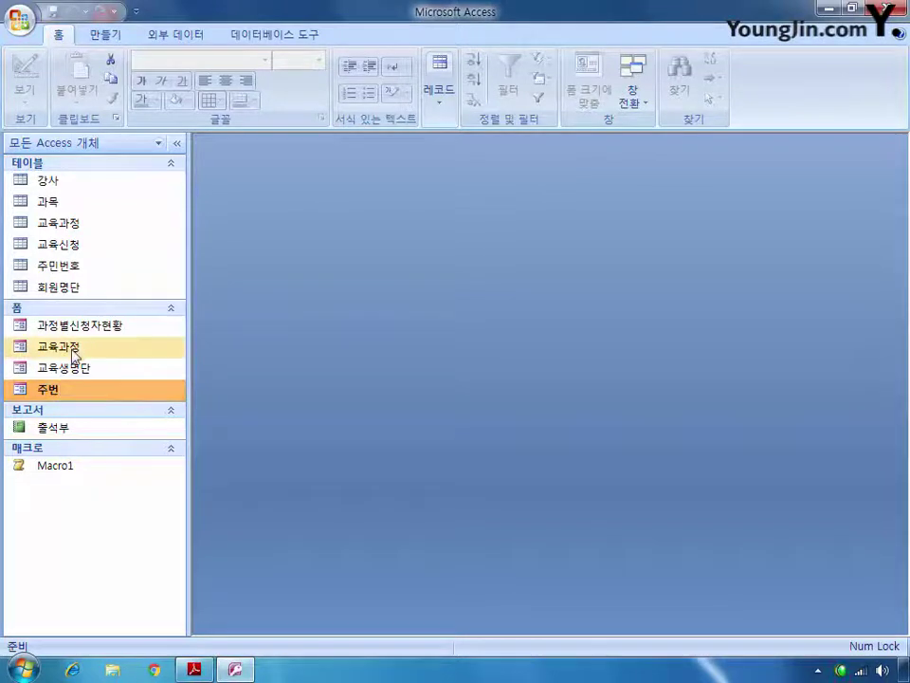
pyautogui.rightClick(75, 350)
pyautogui.click(128, 397)
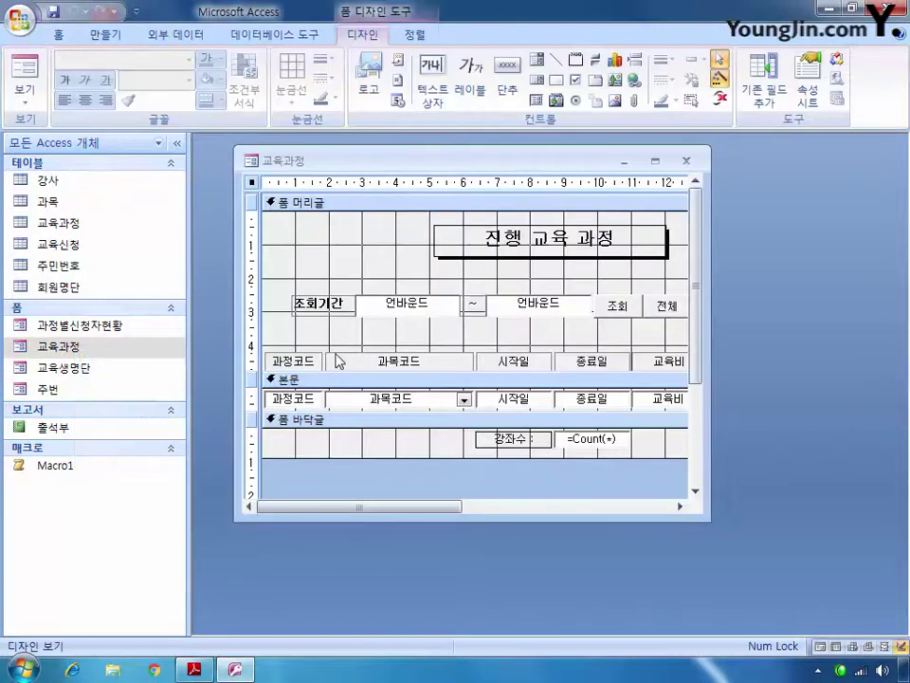
pyautogui.moveTo(505, 166); pyautogui.dragTo(464, 162)
pyautogui.click(807, 85)
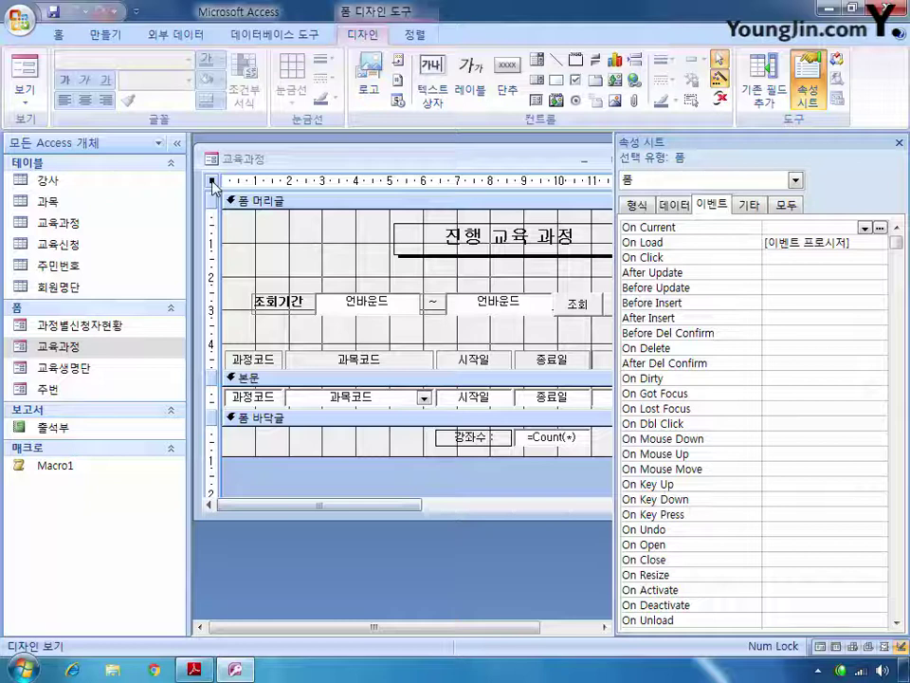
# Start a query for the form's 레코드 원본 property and add the 교육과정 table to it
pyautogui.click(670, 204)
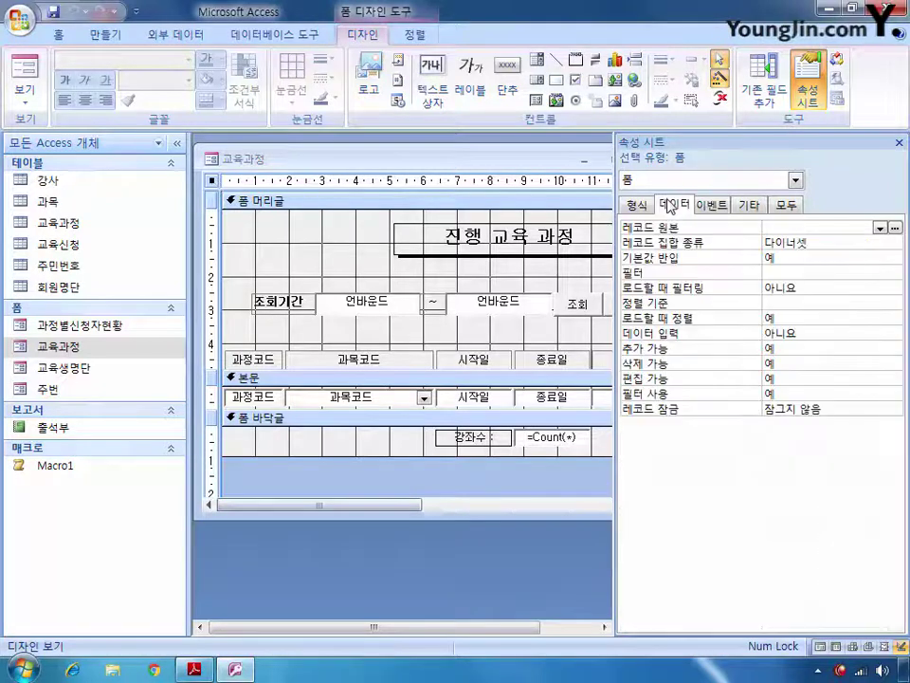
pyautogui.click(812, 230)
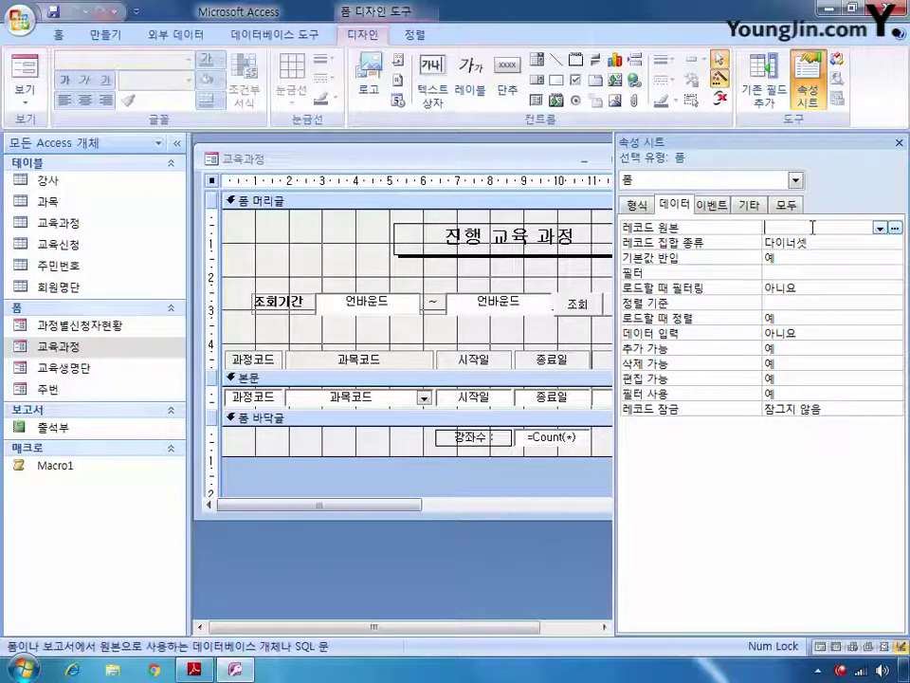
pyautogui.click(896, 235)
pyautogui.moveTo(405, 381); pyautogui.dragTo(367, 266)
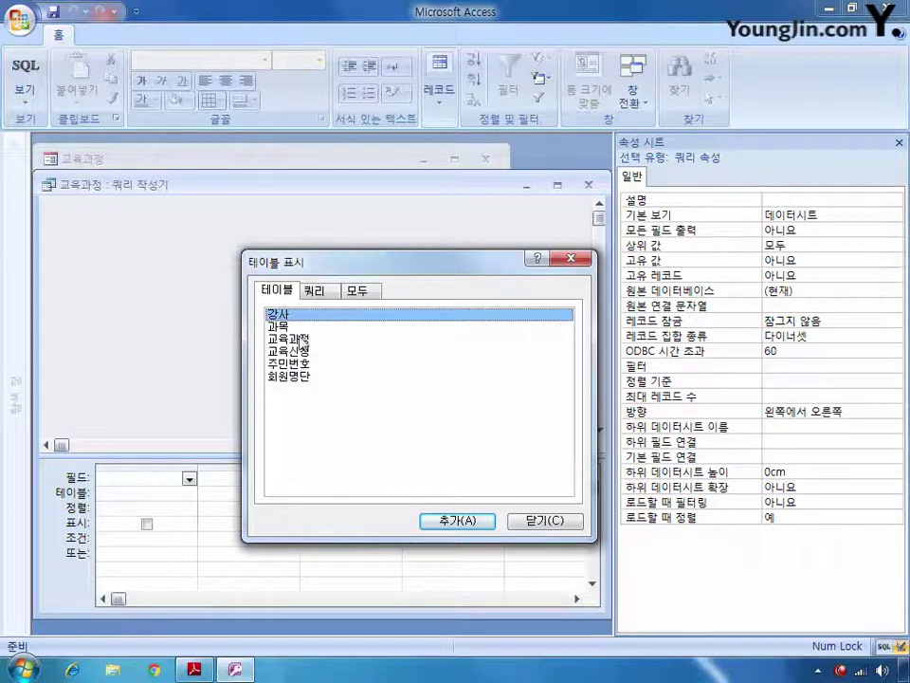
pyautogui.click(302, 339)
pyautogui.doubleClick(301, 340)
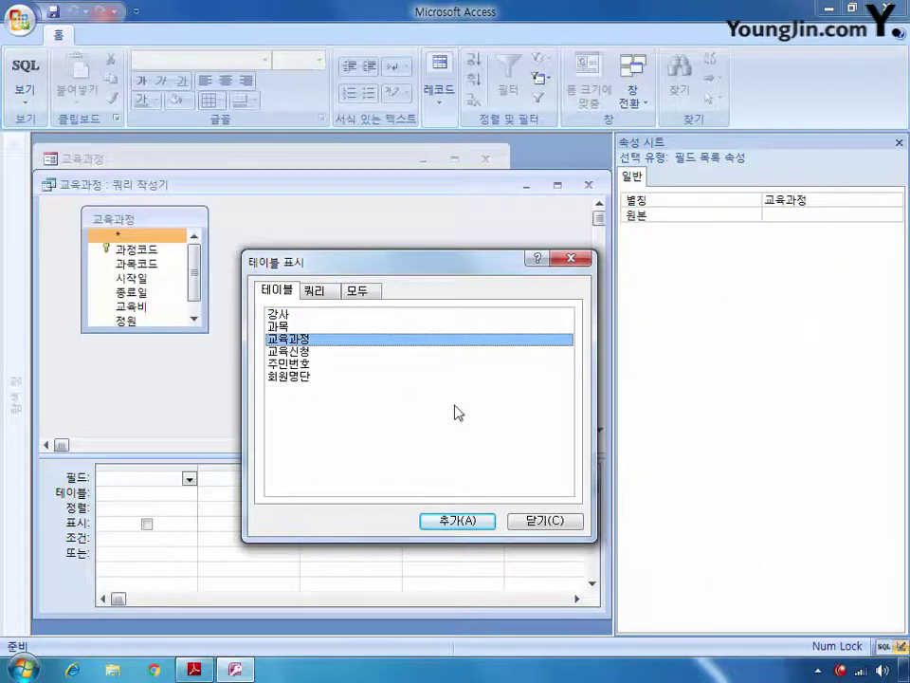
pyautogui.click(545, 520)
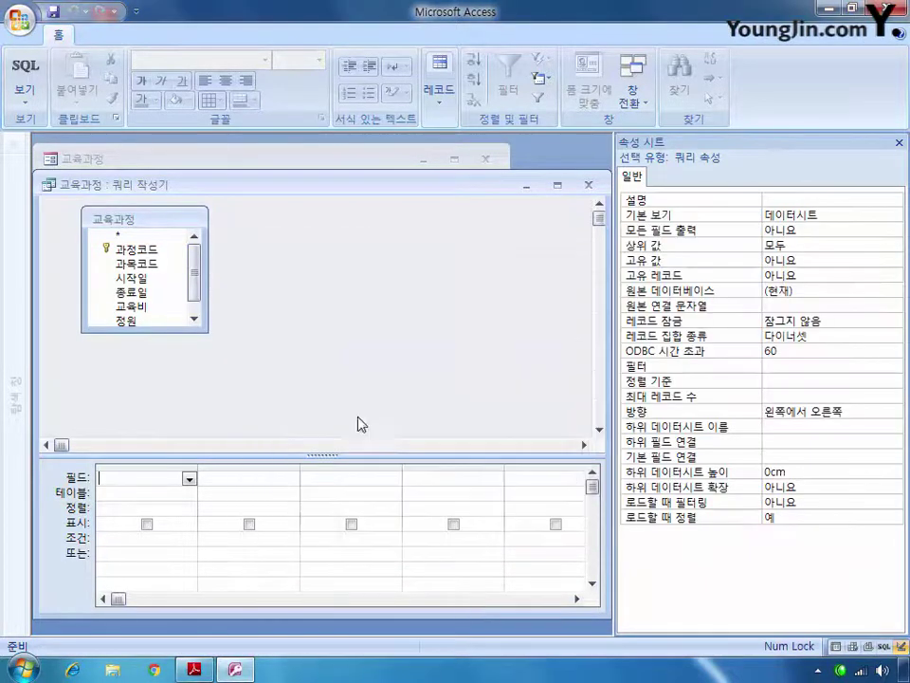
# Add all fields of the 교육과정 table to the query, plus a separate 시작일 column excluded from the output
pyautogui.doubleClick(119, 235)
pyautogui.click(275, 308)
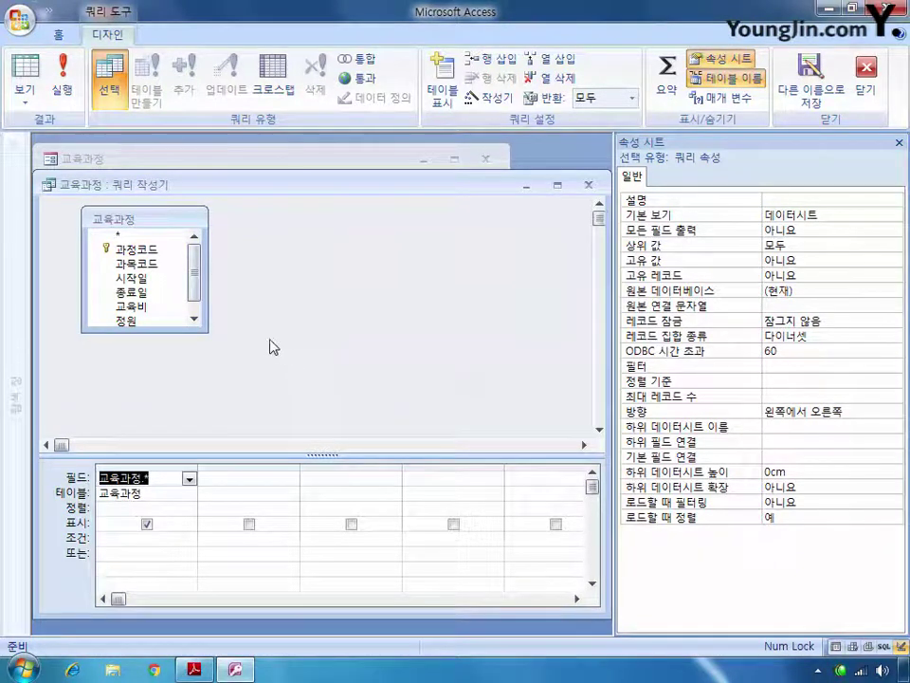
pyautogui.moveTo(195, 284)
pyautogui.mouseDown()
pyautogui.moveTo(196, 306)
pyautogui.moveTo(196, 270)
pyautogui.mouseUp()
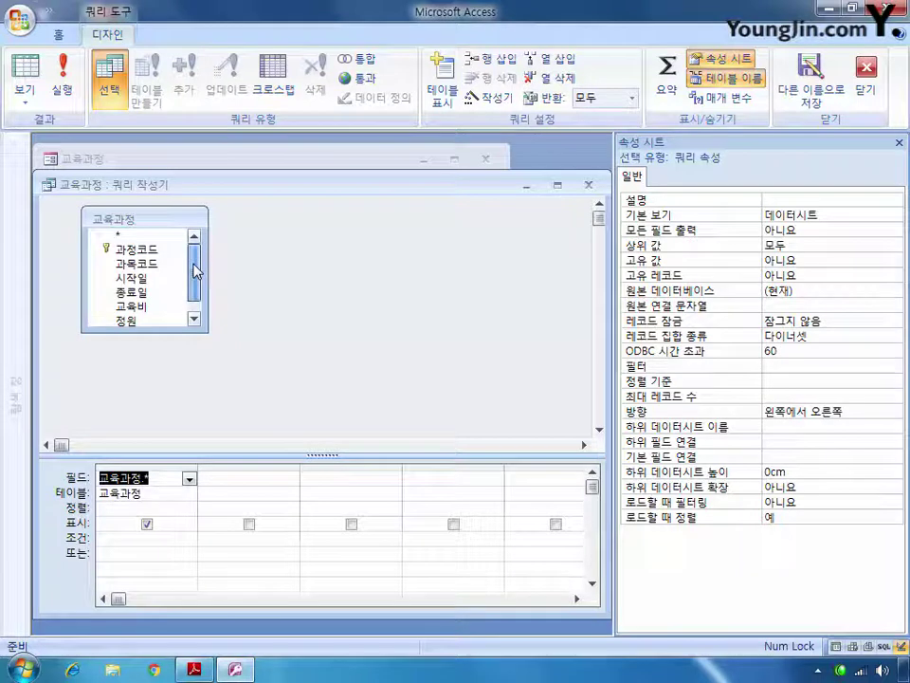
pyautogui.moveTo(133, 277); pyautogui.dragTo(244, 479)
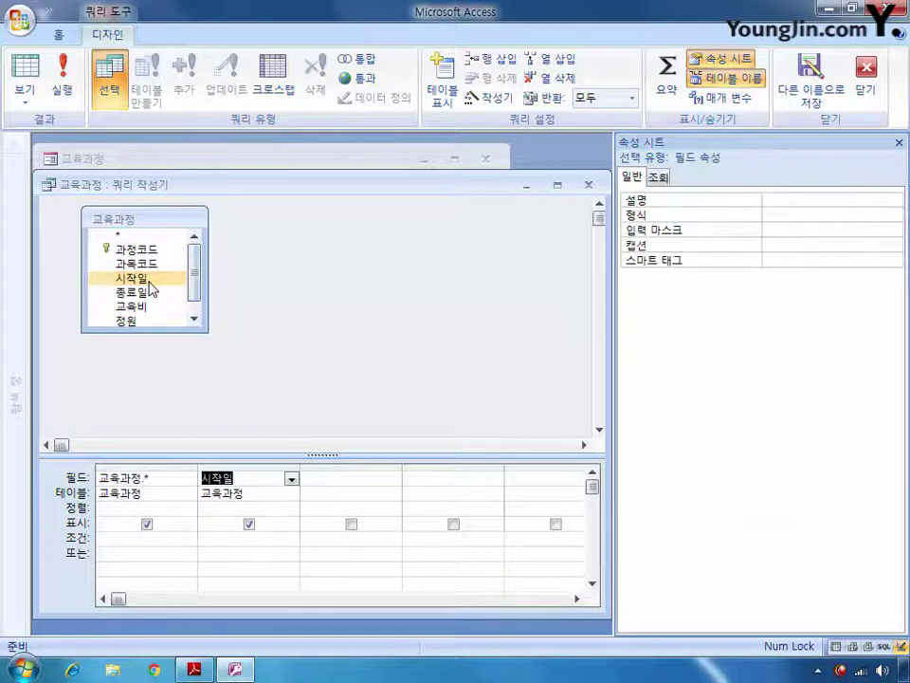
pyautogui.click(249, 525)
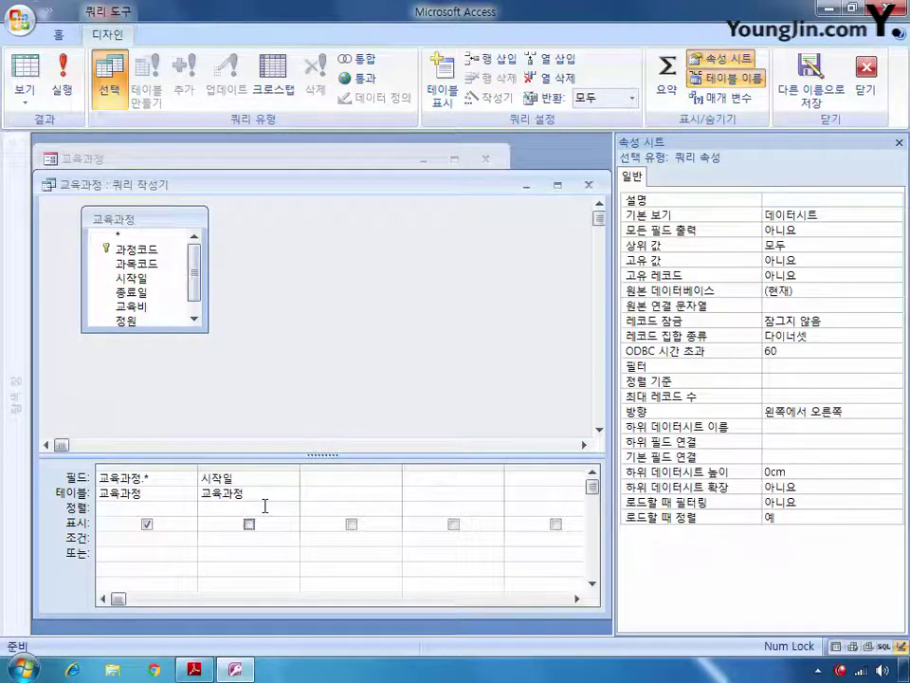
# Sort the 시작일 column in 내림차순 order, and close the query builder, saving the query as the form's record source
pyautogui.click(265, 505)
pyautogui.click(290, 510)
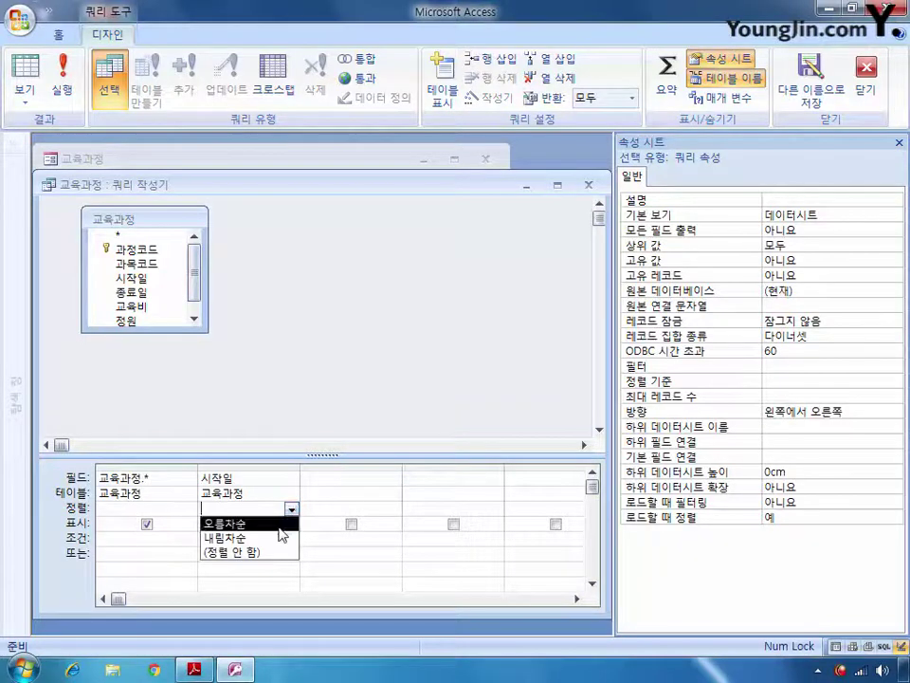
pyautogui.click(273, 536)
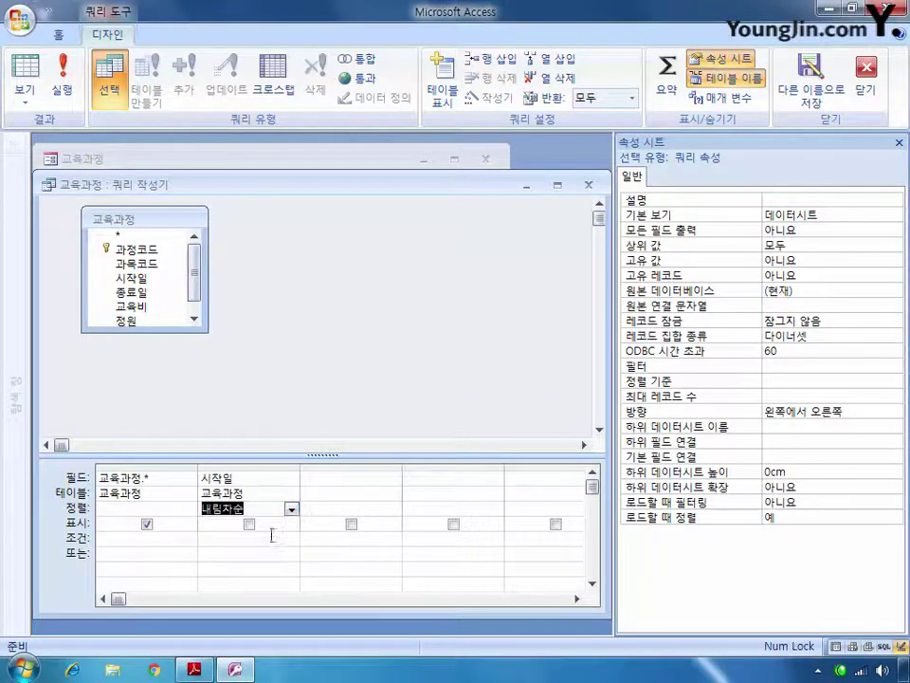
pyautogui.click(572, 199)
pyautogui.click(588, 185)
pyautogui.click(350, 452)
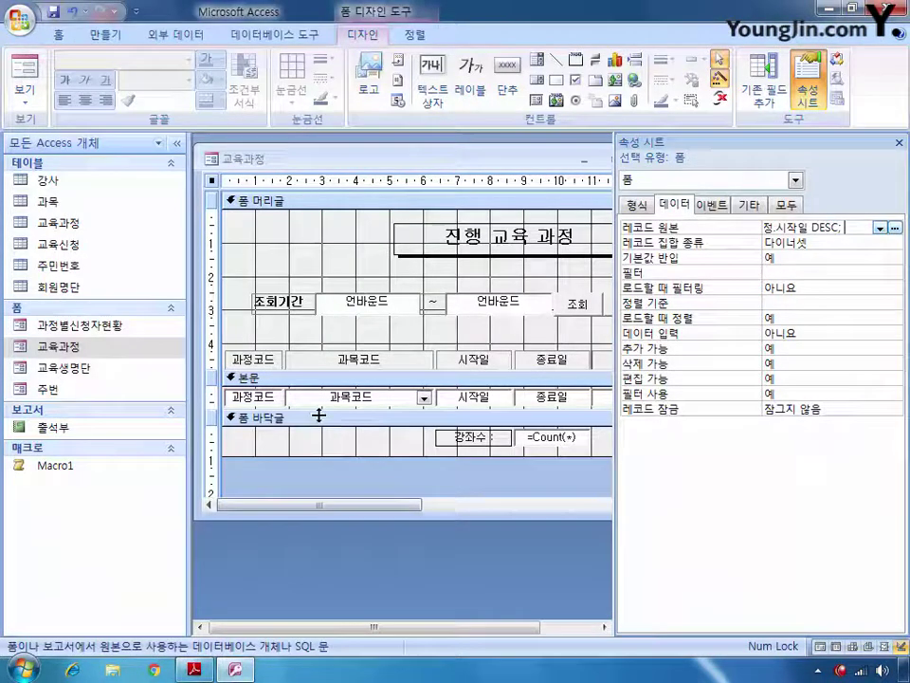
# Set the 교육과정 form's 기본 보기 property to 연속 폼
pyautogui.click(637, 204)
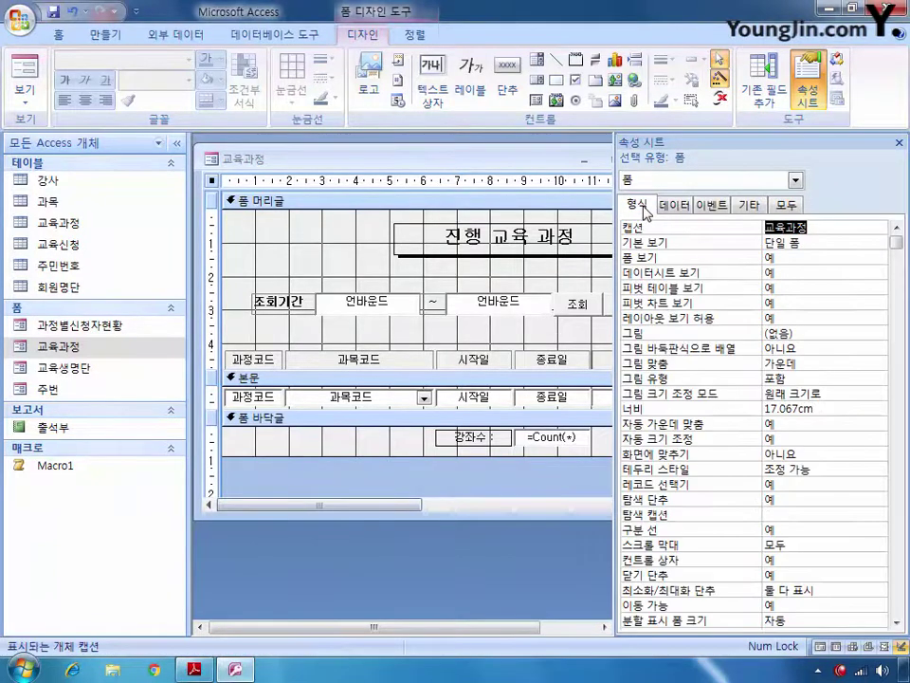
pyautogui.click(872, 247)
pyautogui.click(881, 244)
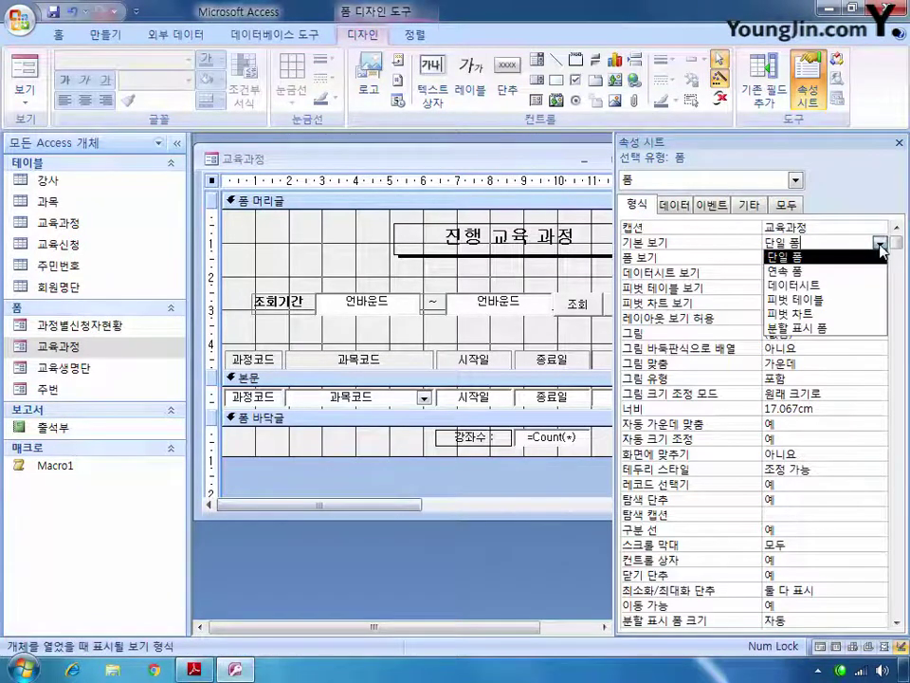
pyautogui.click(851, 270)
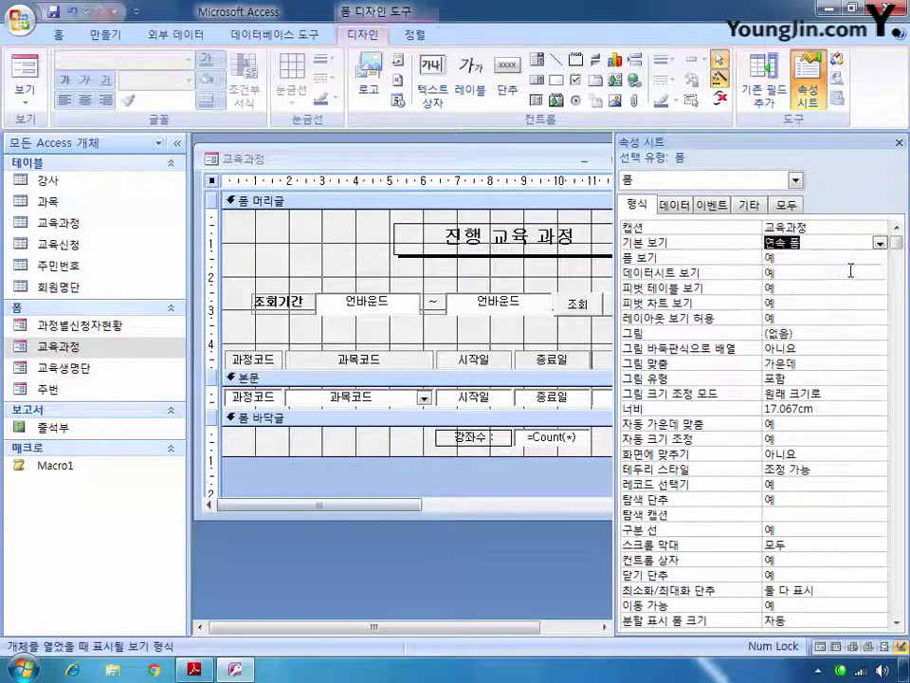
# Give the cmd조회 button the control tip text "조회기간에 해당하는 교육과정 검색"
pyautogui.click(796, 179)
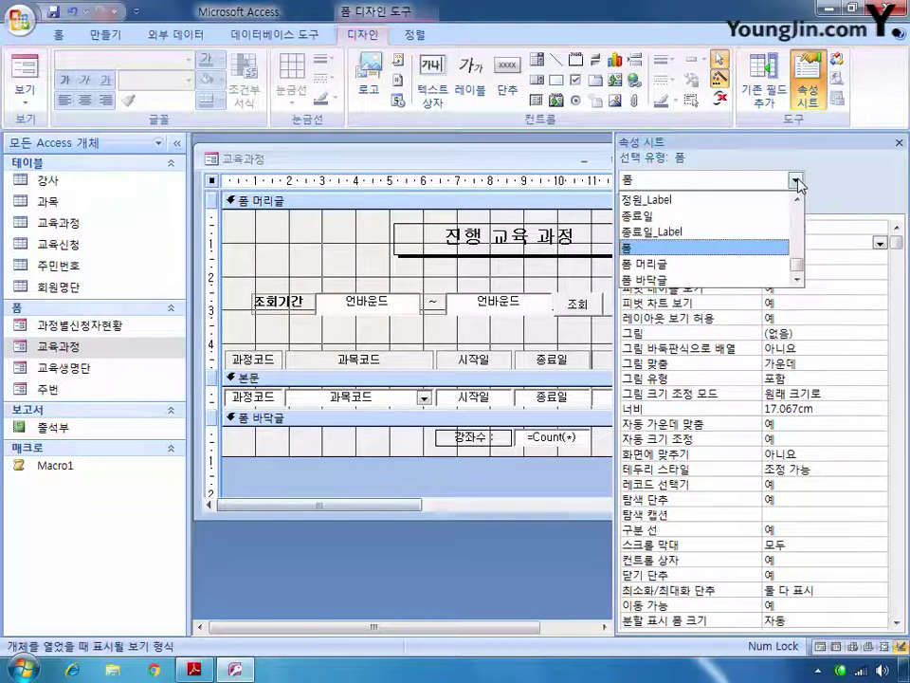
pyautogui.moveTo(799, 260); pyautogui.dragTo(799, 217)
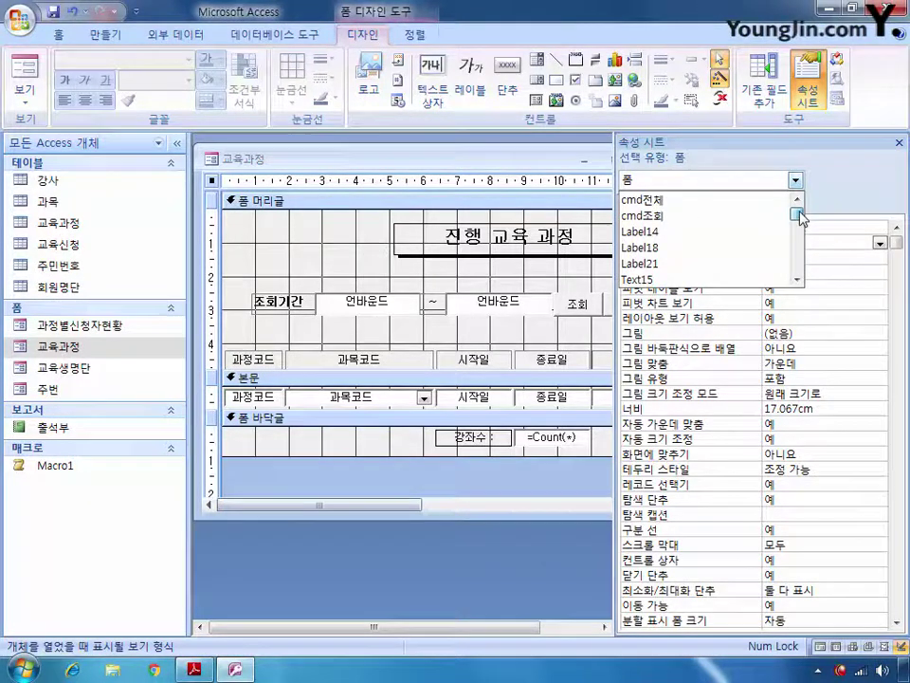
pyautogui.click(709, 216)
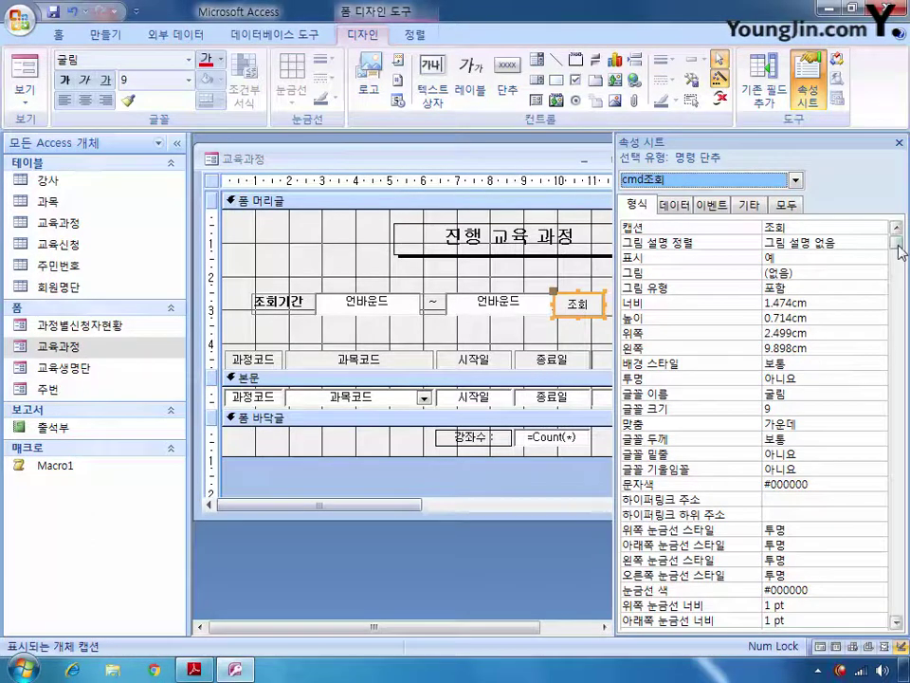
pyautogui.moveTo(897, 242); pyautogui.dragTo(870, 243)
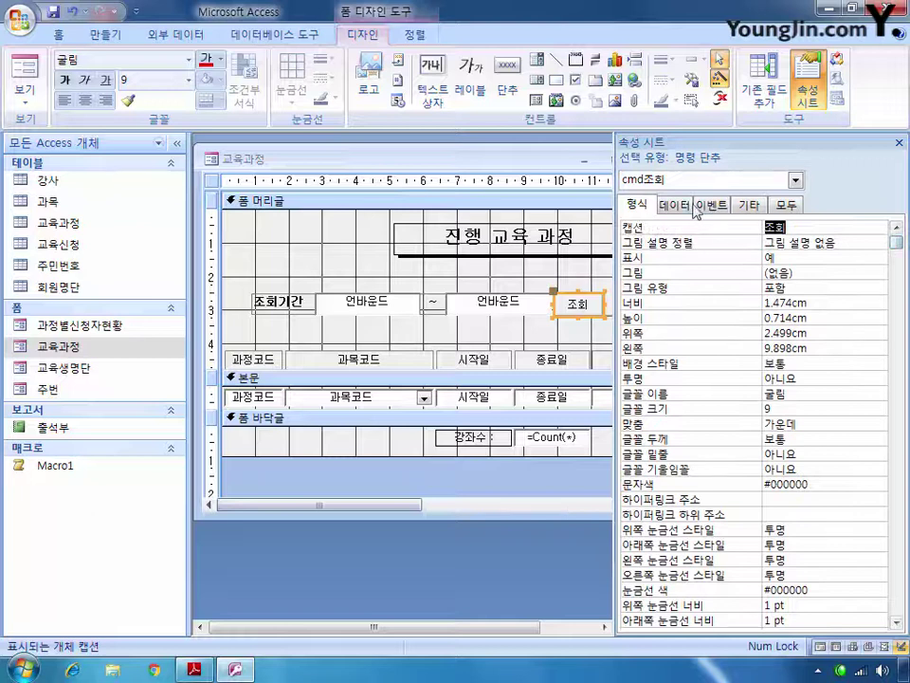
pyautogui.click(748, 204)
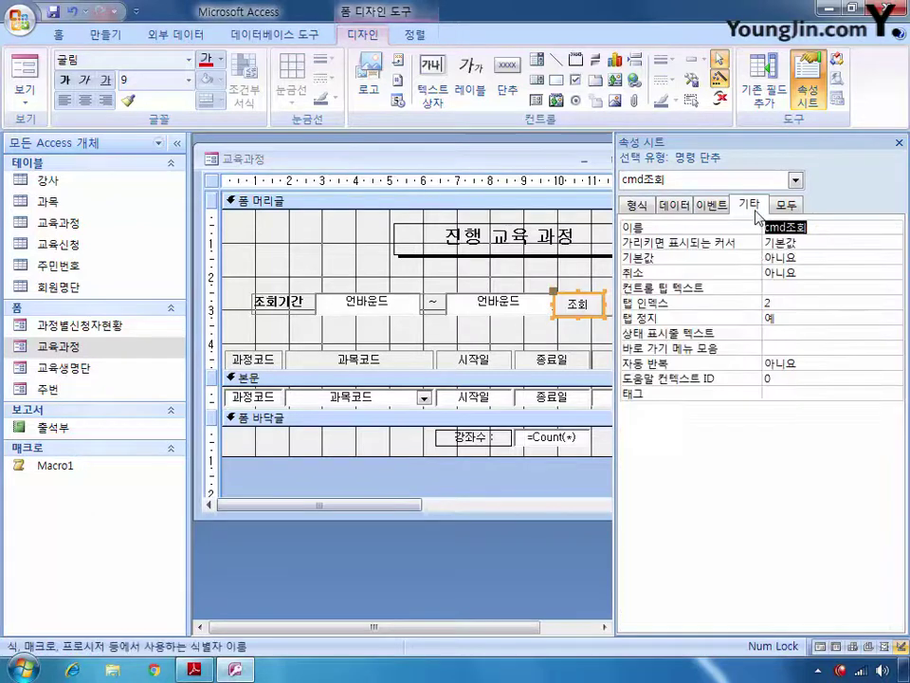
pyautogui.click(781, 290)
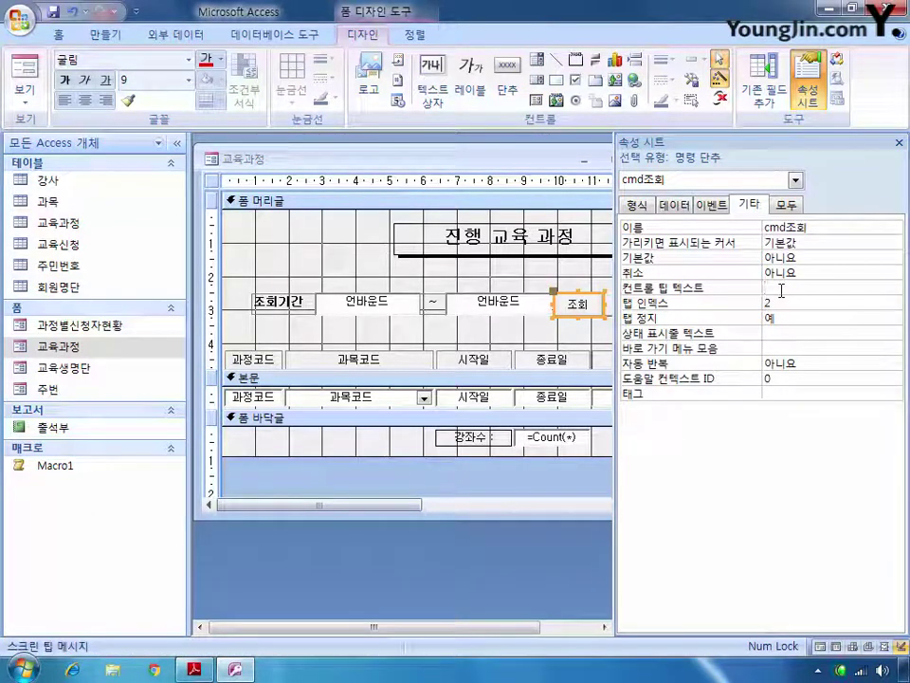
pyautogui.write('조회기간ㅇ')
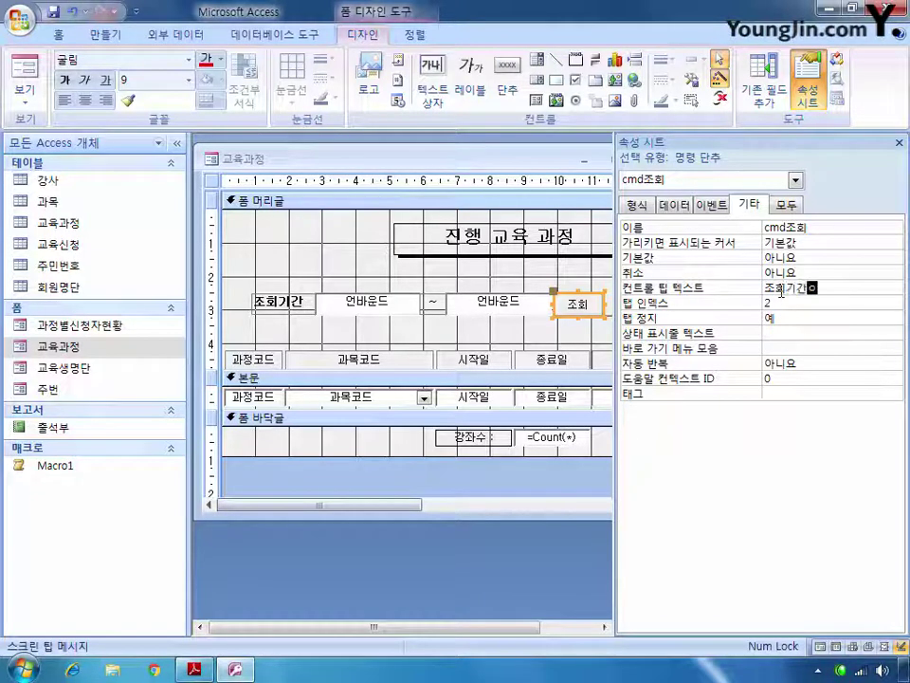
pyautogui.write(' 해당하는 교육')
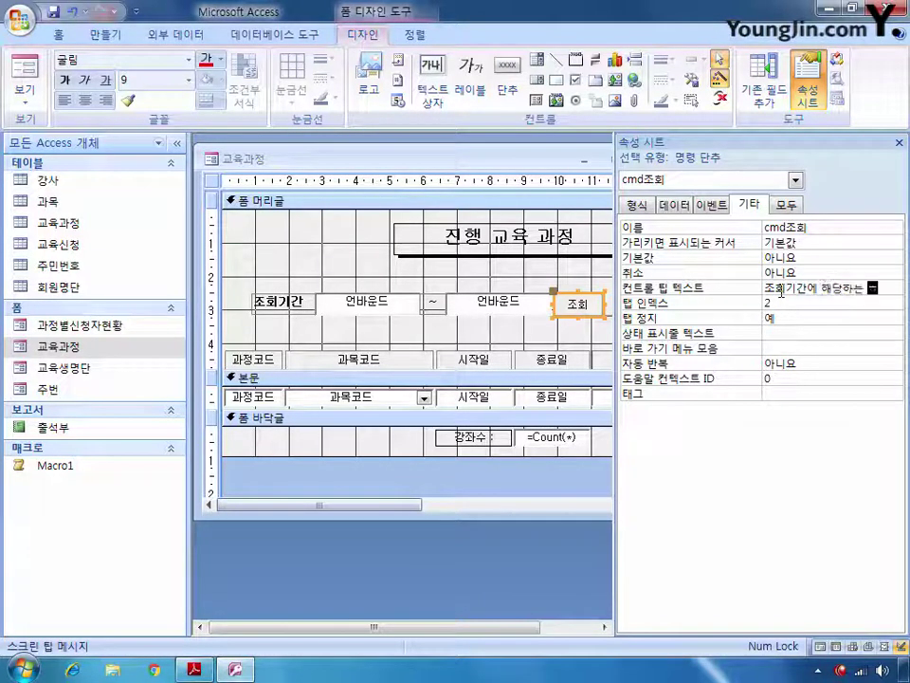
pyautogui.write('과정 검색')
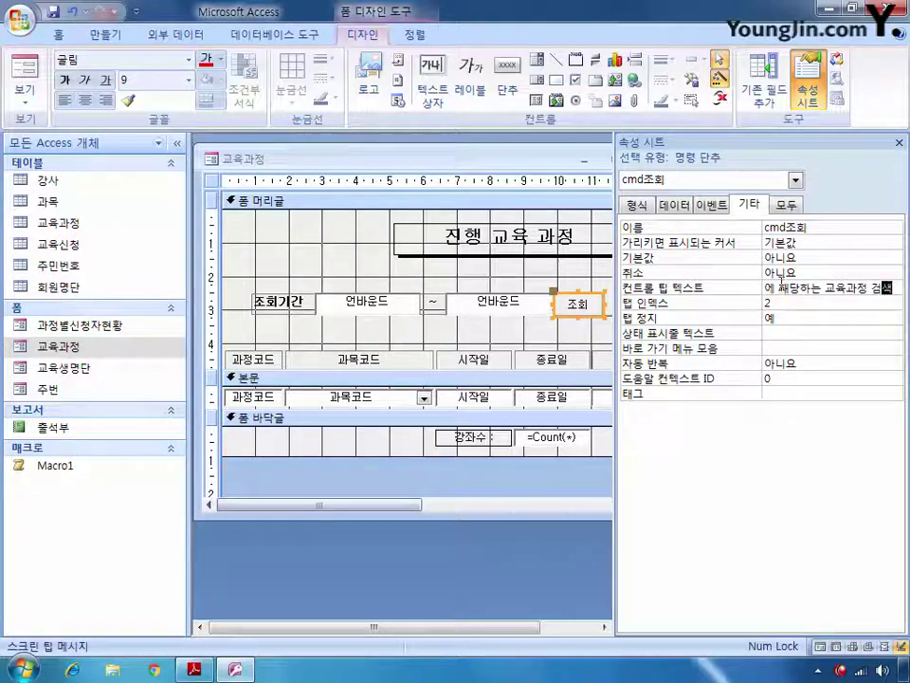
# Set the background colour of the 진행 교육 과정 title label in the form header to 16764057
pyautogui.click(499, 252)
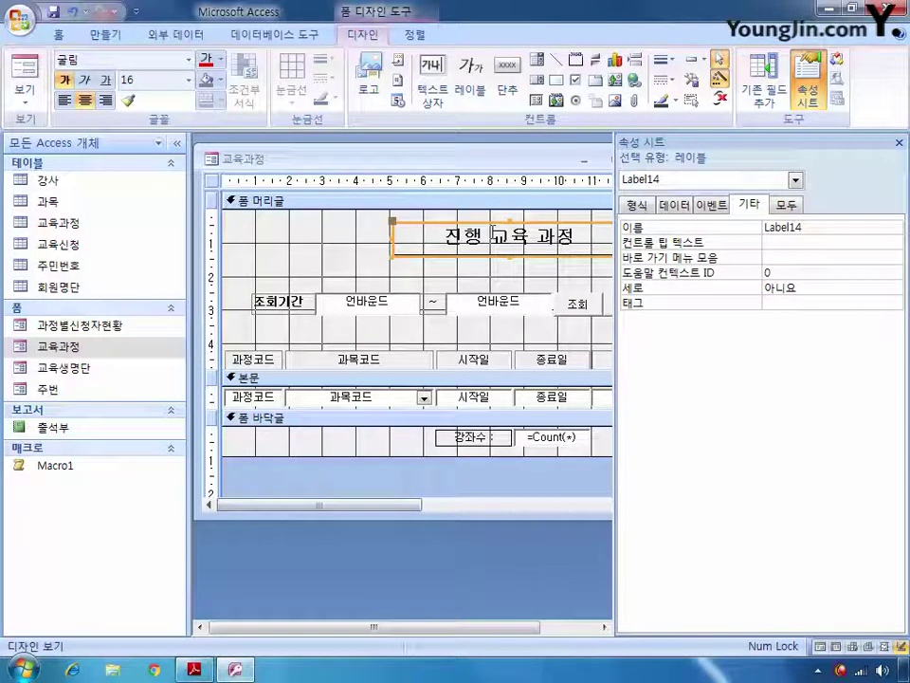
pyautogui.click(636, 205)
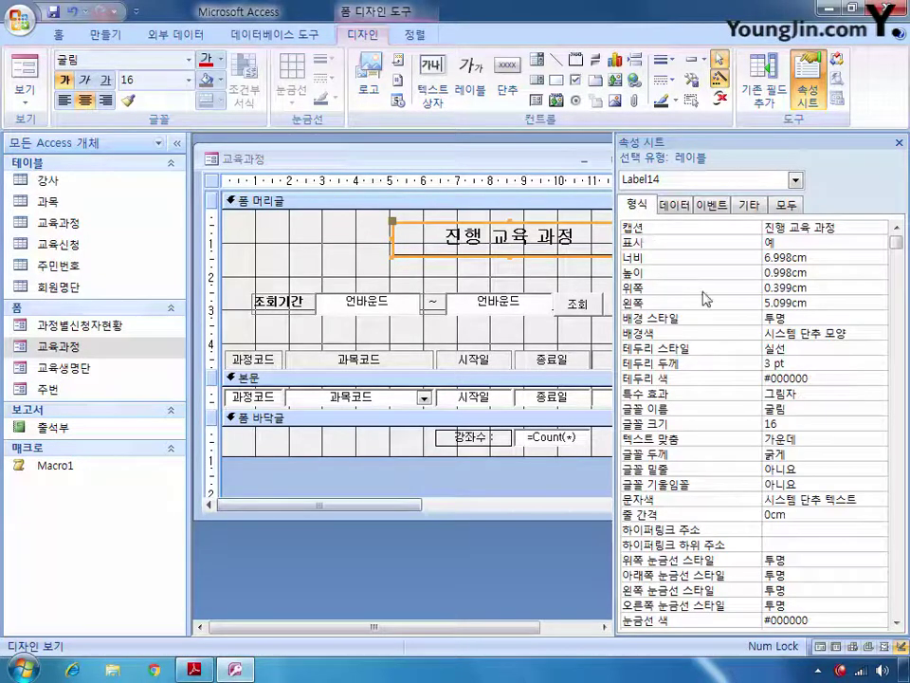
pyautogui.click(853, 333)
pyautogui.click(726, 338)
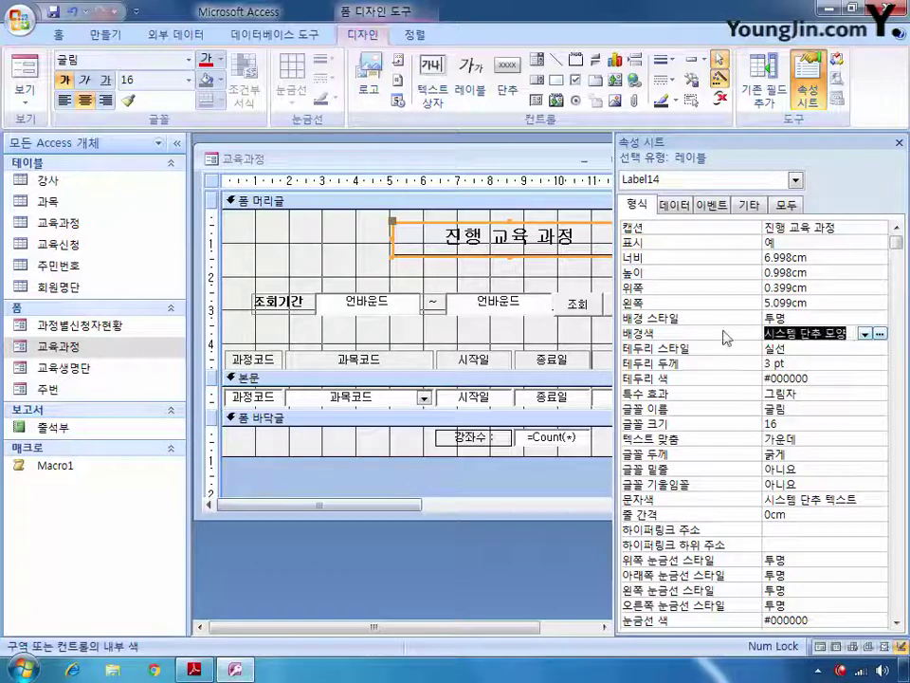
pyautogui.write('1676')
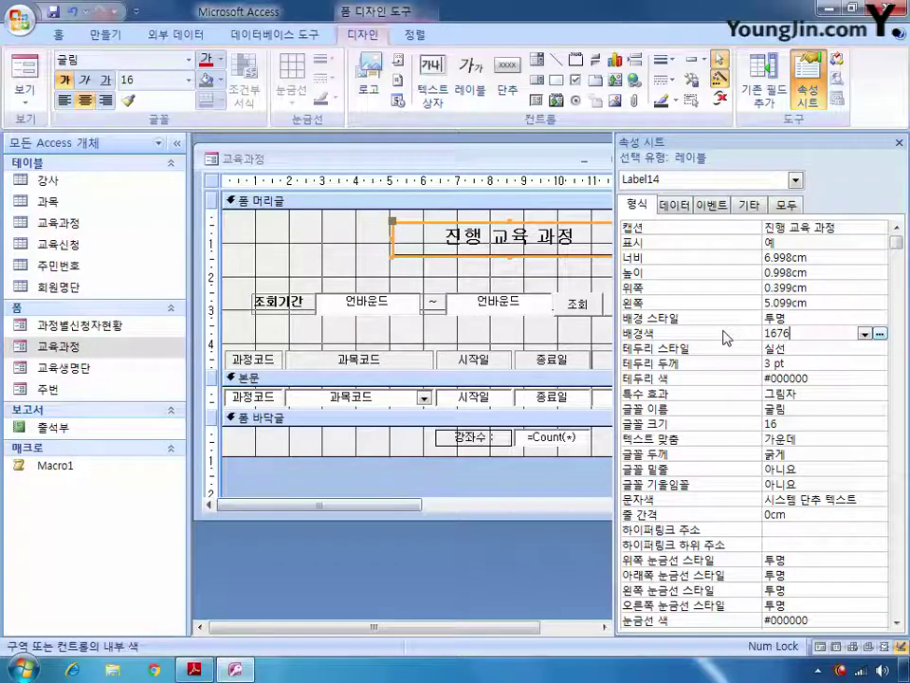
pyautogui.write('4057')
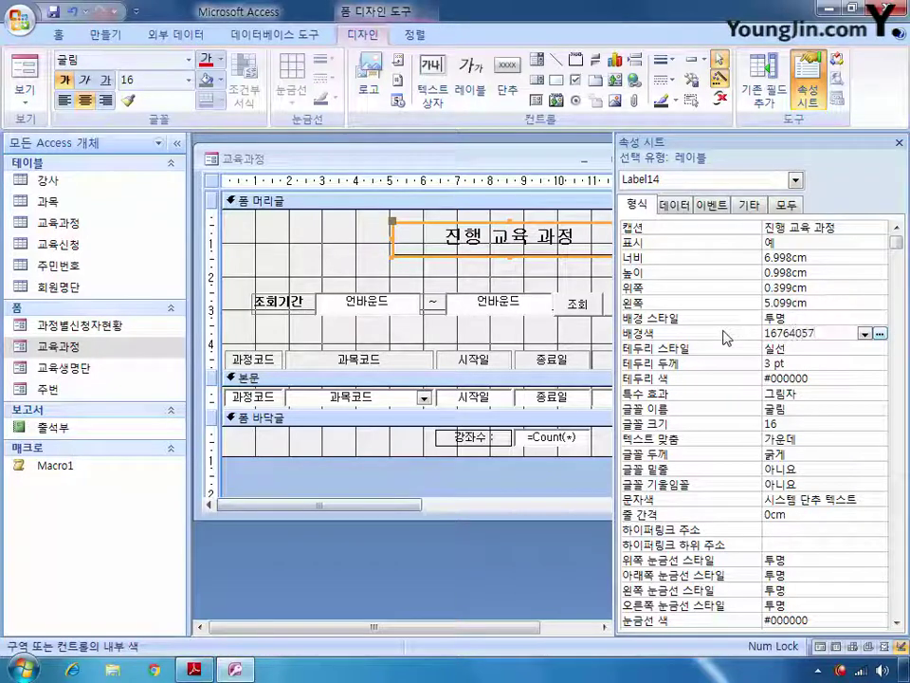
pyautogui.click(799, 363)
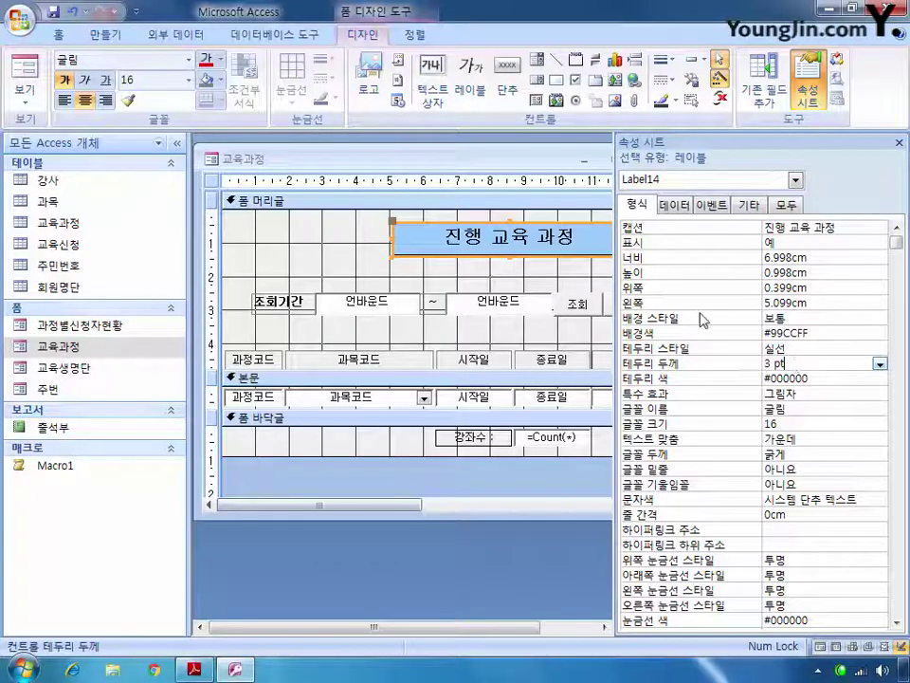
# Set the title label's 특수 효과 property to 볼록
pyautogui.click(823, 392)
pyautogui.click(880, 394)
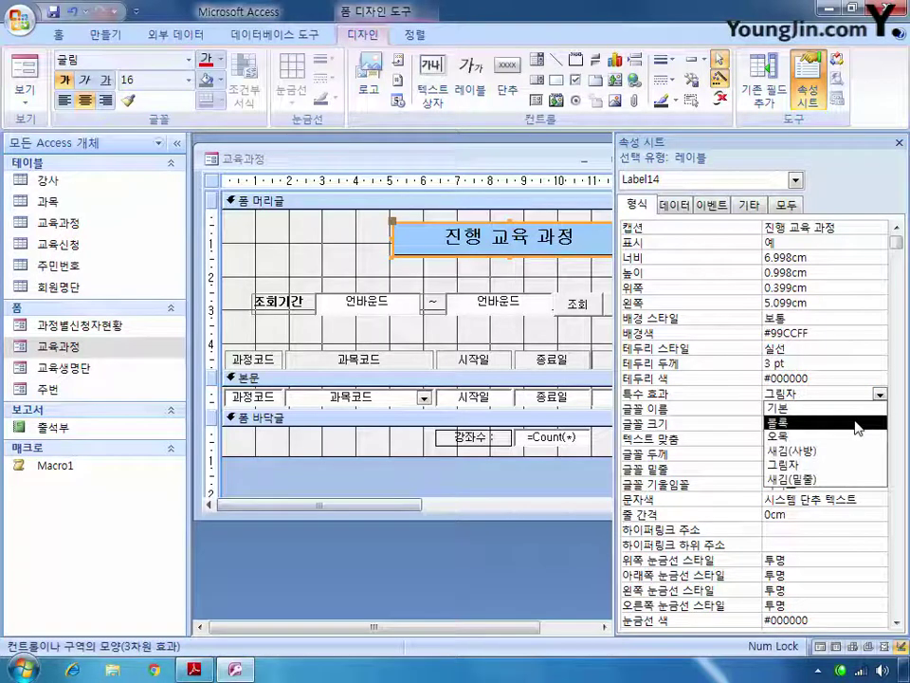
pyautogui.click(858, 423)
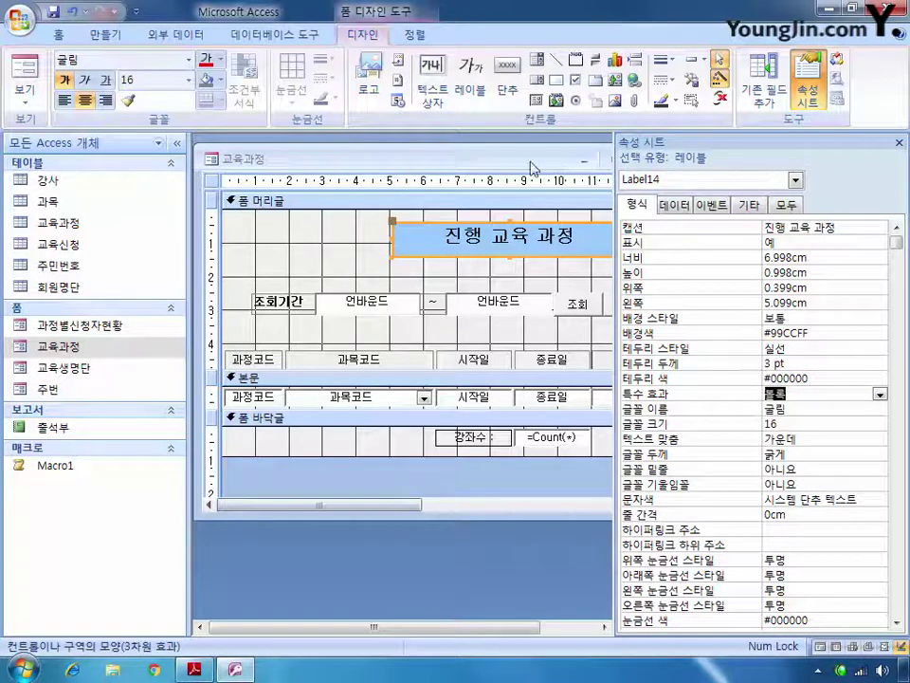
# Close the 교육과정 form, saving its design changes
pyautogui.moveTo(552, 159); pyautogui.dragTo(443, 178)
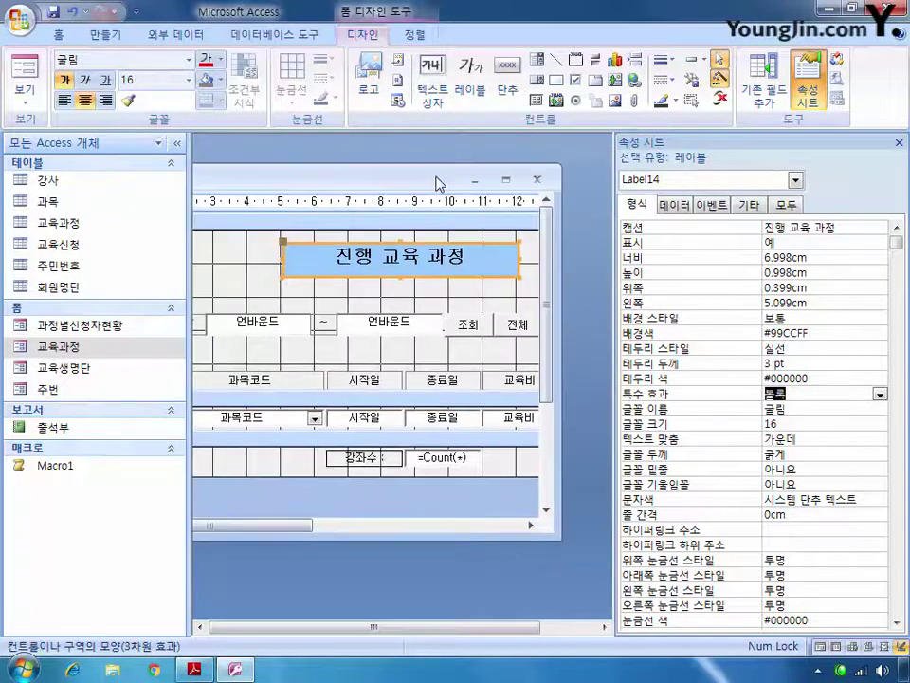
pyautogui.hotkey('ctrl', 'F4')
pyautogui.click(343, 379)
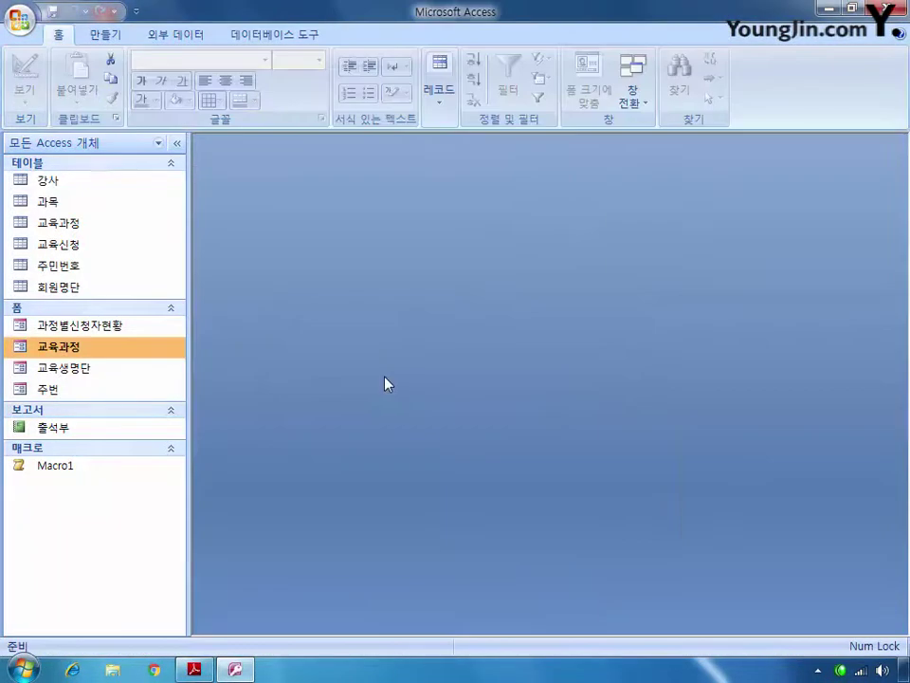
# Open the 주번 form in design view and maximize its window
pyautogui.rightClick(66, 392)
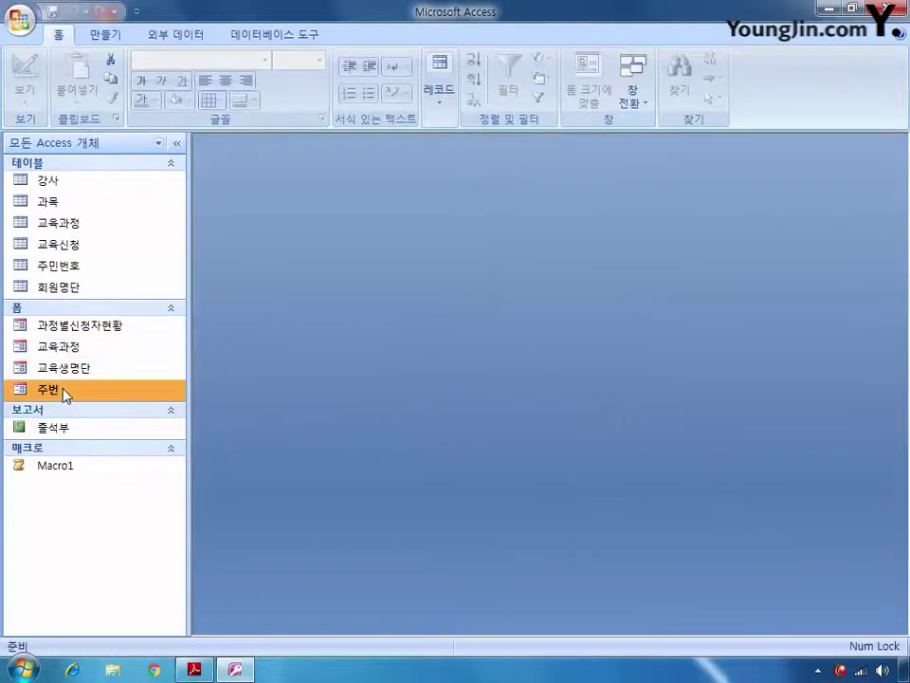
pyautogui.click(122, 438)
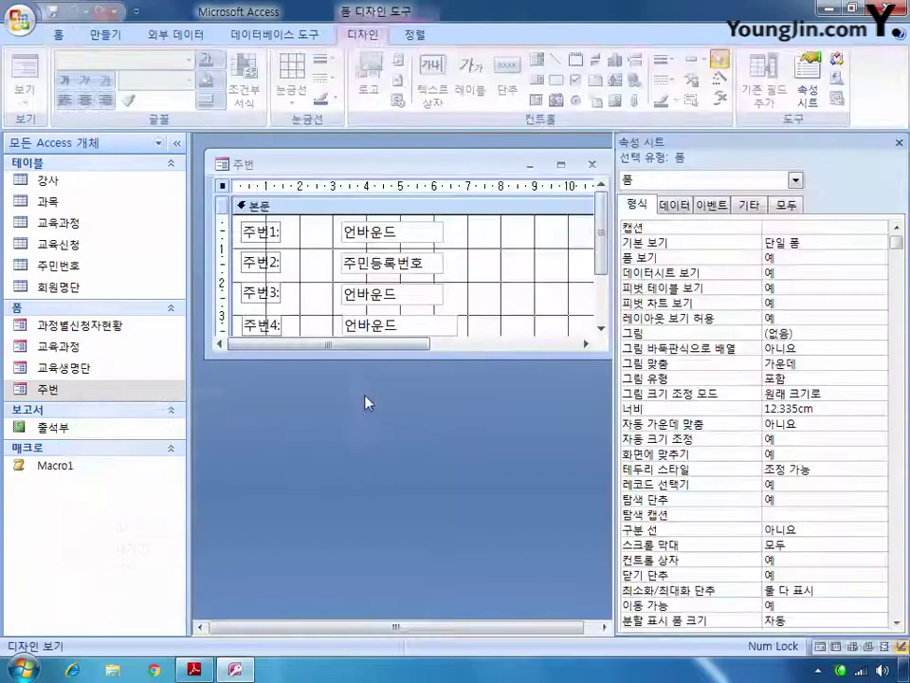
pyautogui.doubleClick(480, 162)
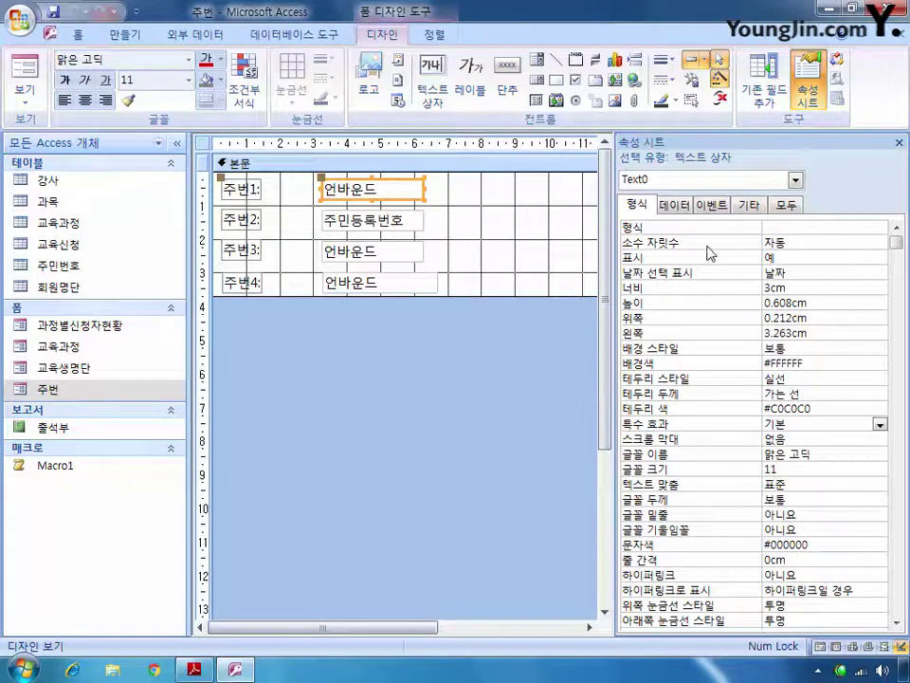
# Set the control source of the 주번1 text box to =left([주민등록번호],6)&"-*******"
pyautogui.click(674, 205)
pyautogui.click(770, 229)
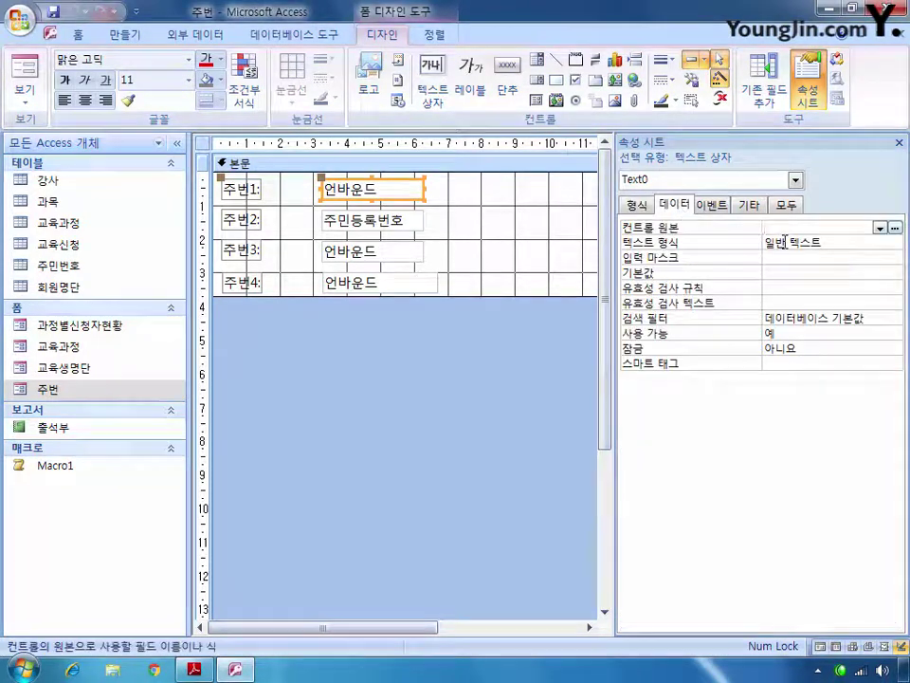
pyautogui.write('=')
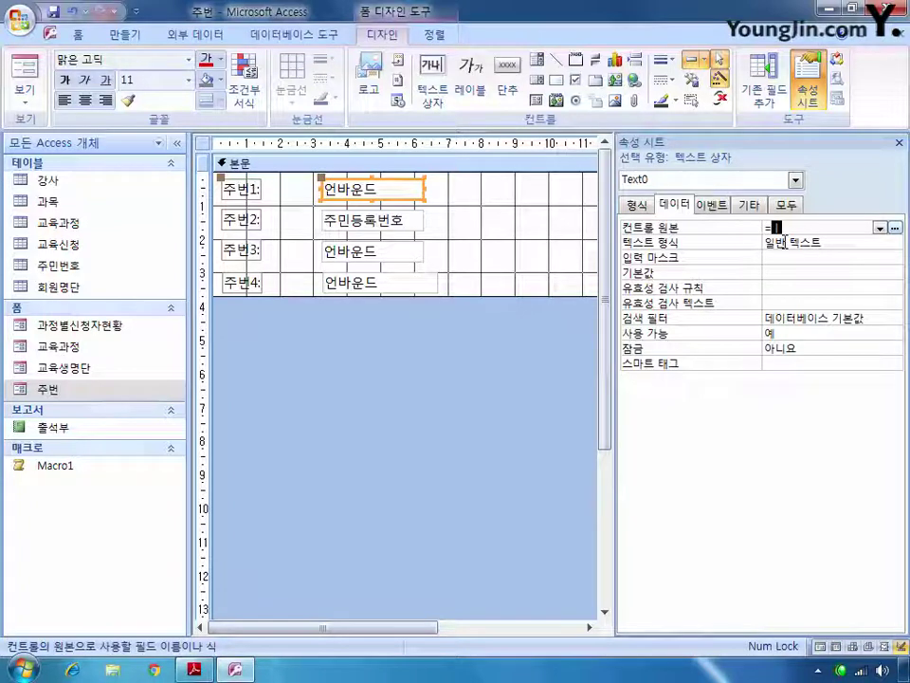
pyautogui.write('left([')
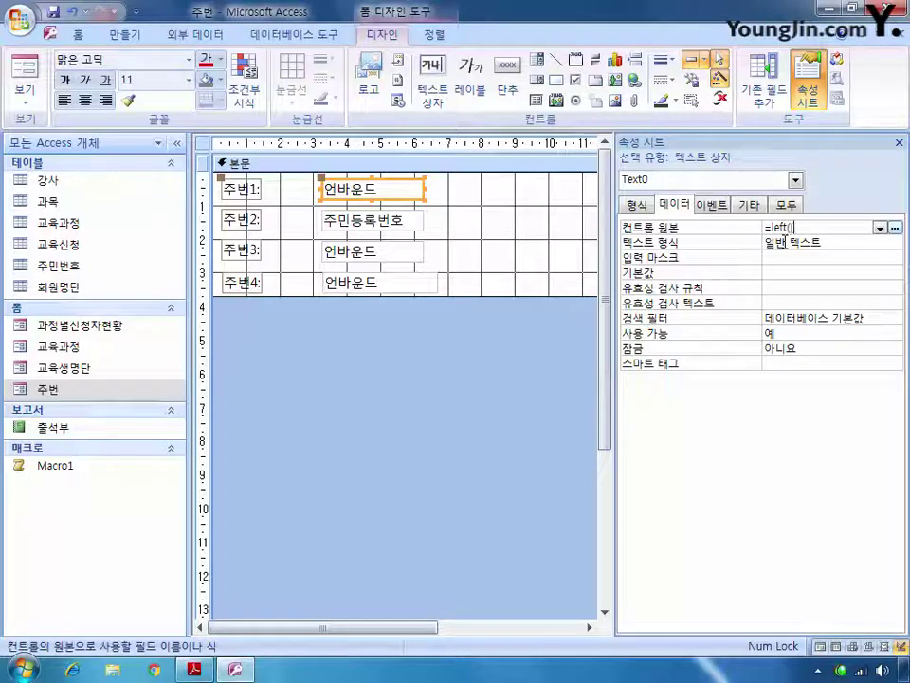
pyautogui.write('주민')
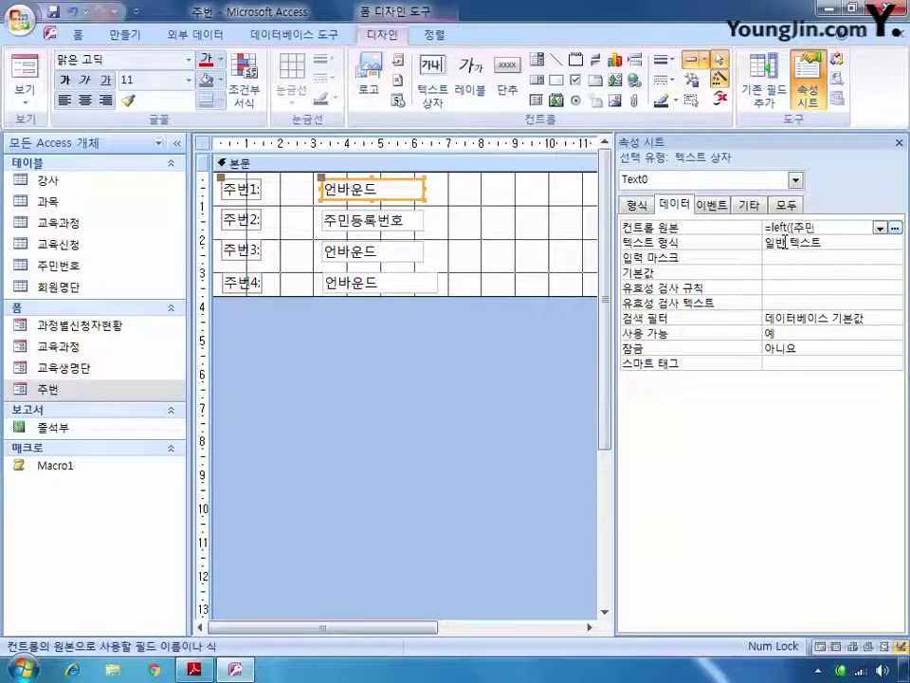
pyautogui.write('등록')
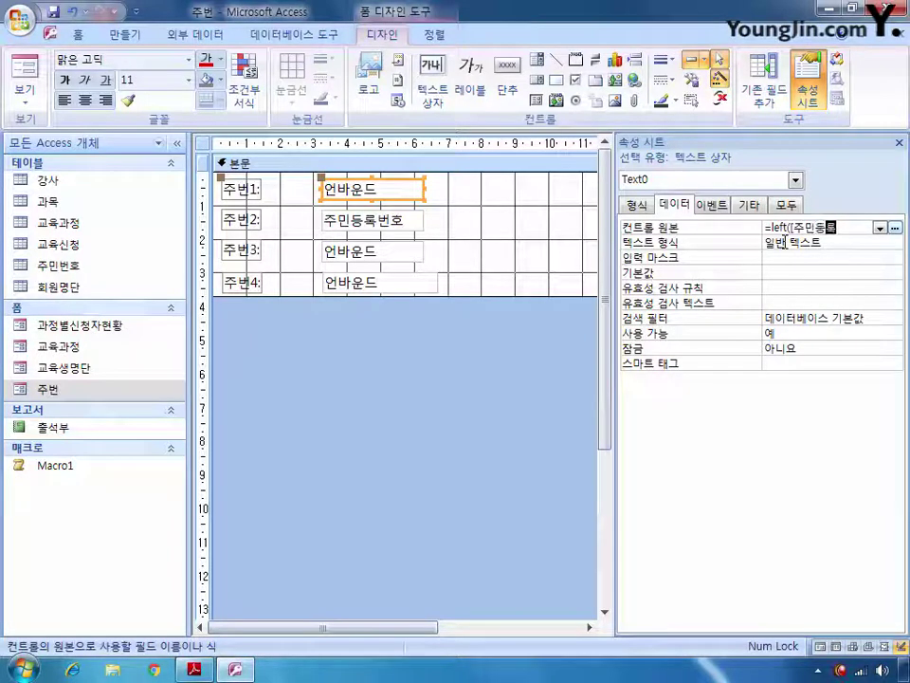
pyautogui.write('번호]')
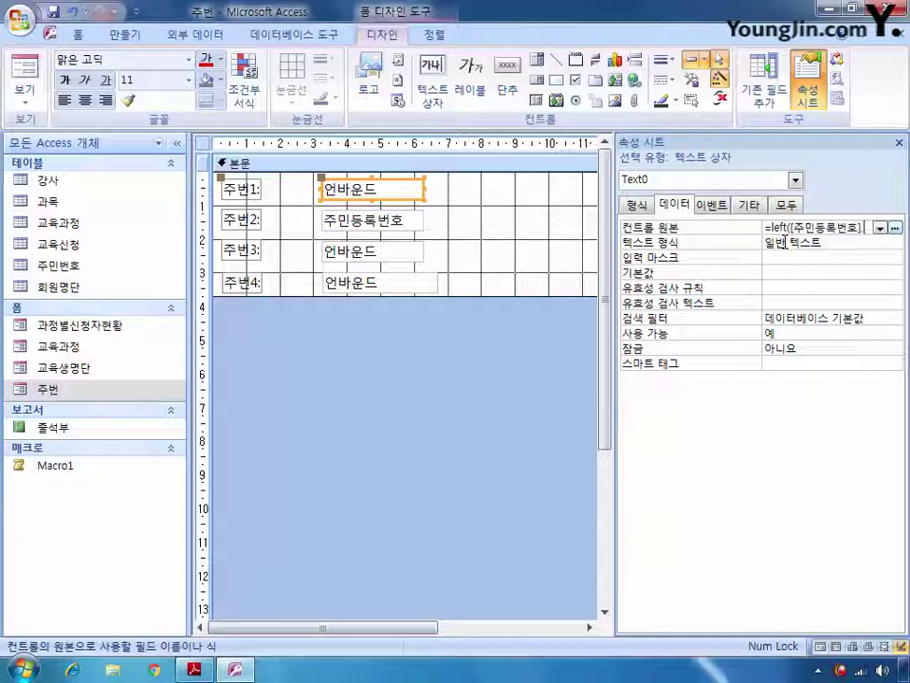
pyautogui.write(',6')
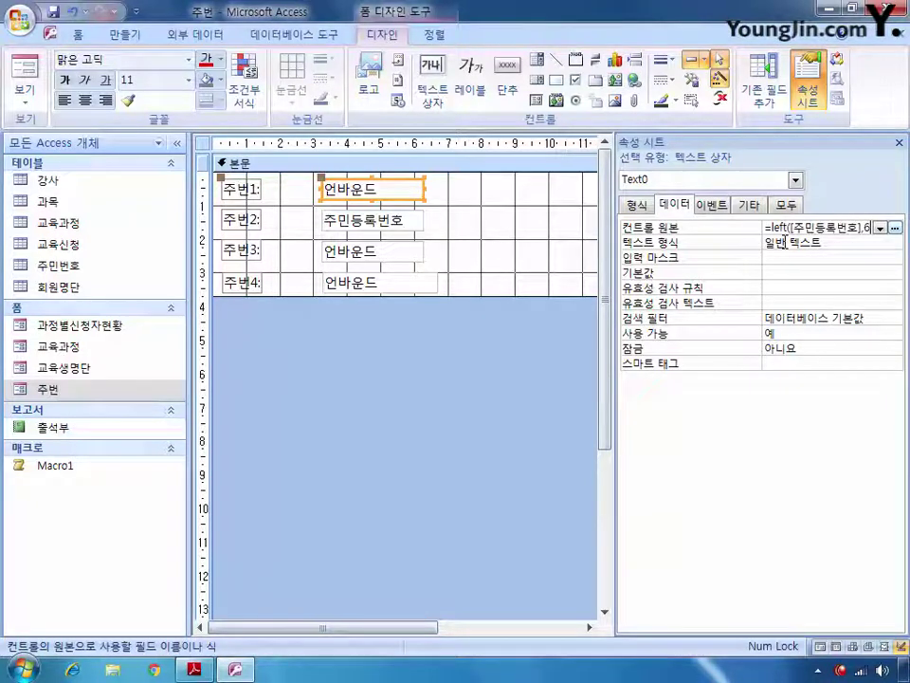
pyautogui.write(')&')
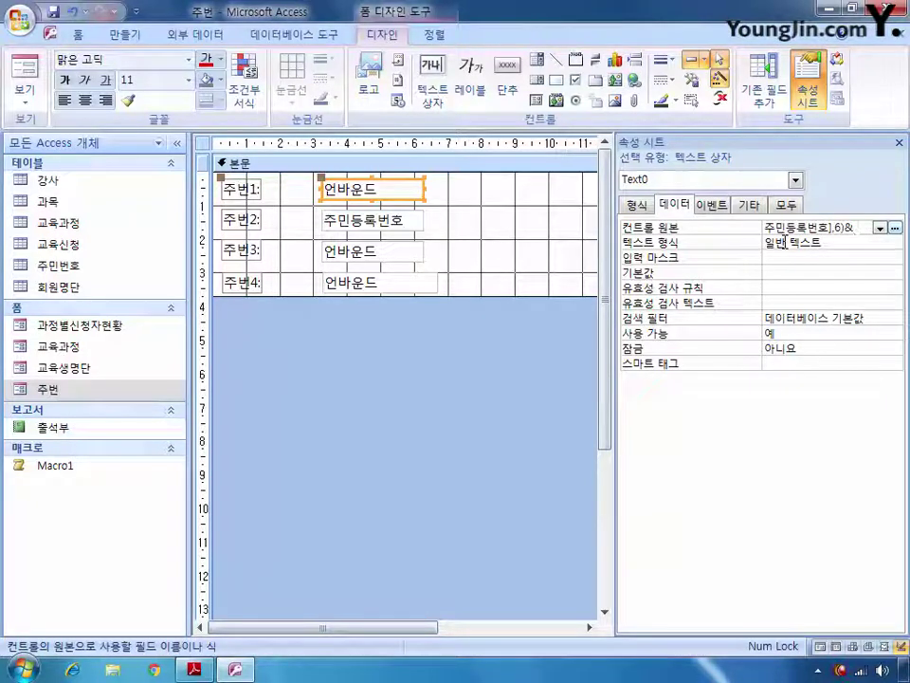
pyautogui.write('"-')
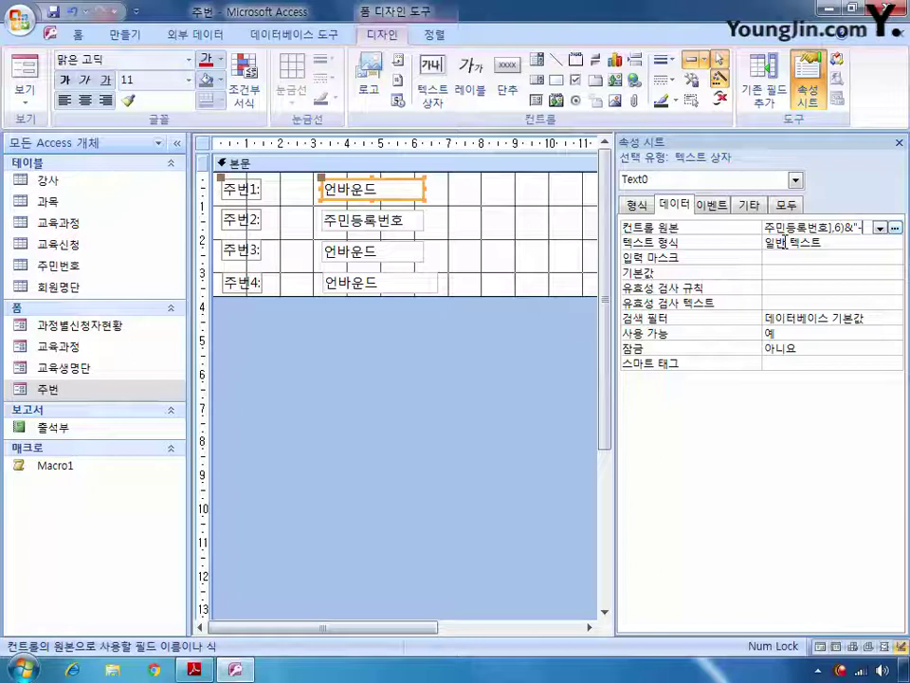
pyautogui.write('*******')
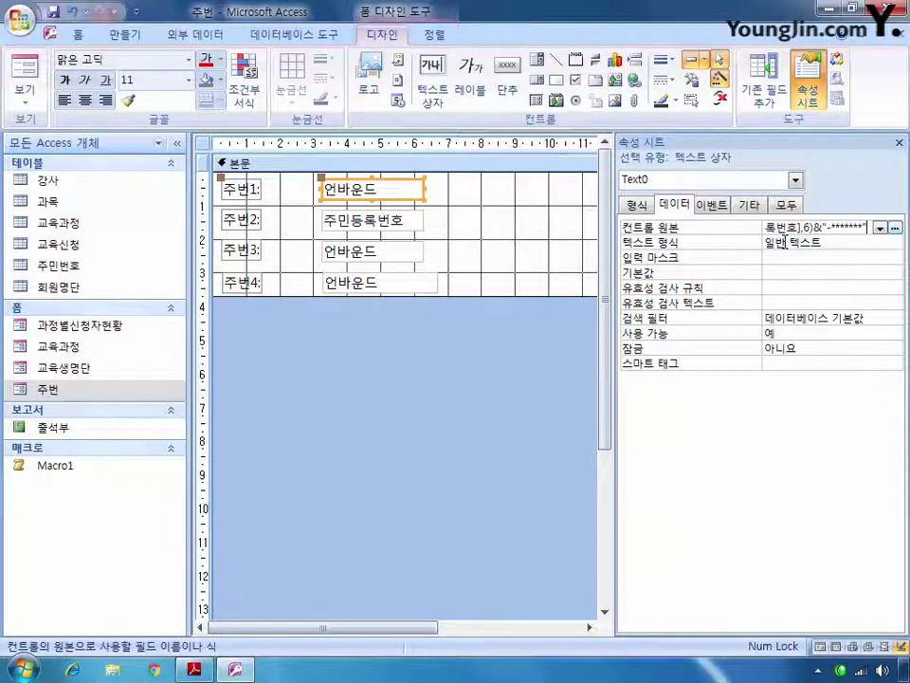
# Set the 주번2 text box's 유효성 검사 규칙 to like "*-*" and len([주민등록번호])-instr([주민등록번호],"-")=7
pyautogui.click(384, 225)
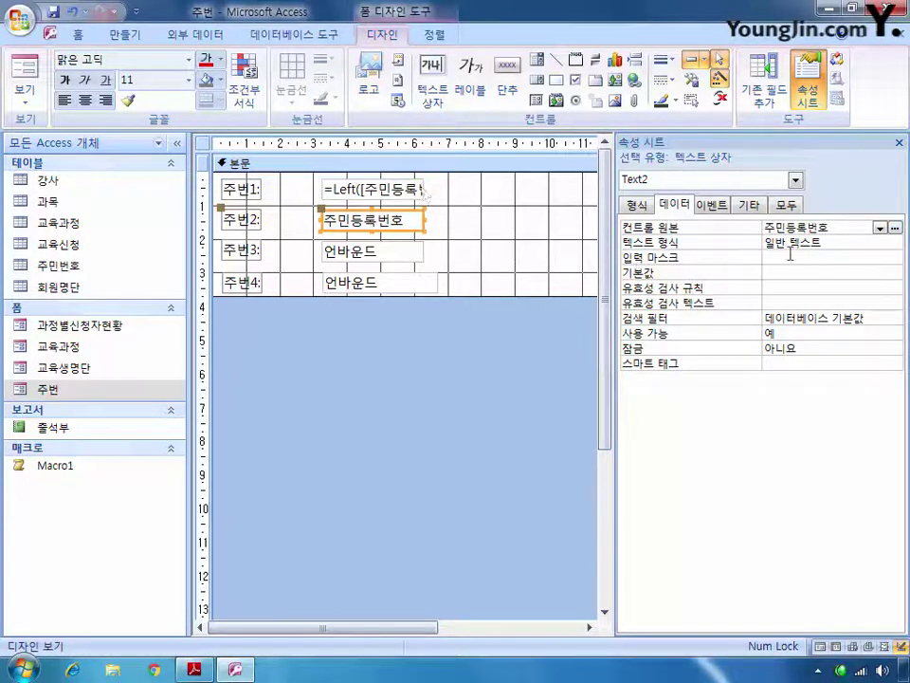
pyautogui.click(786, 287)
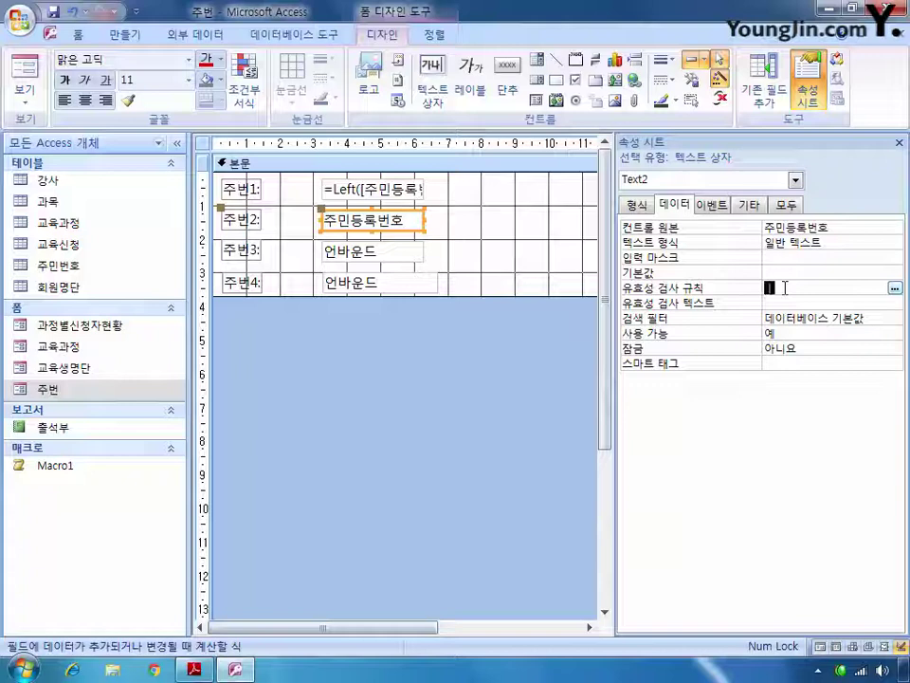
pyautogui.write('like')
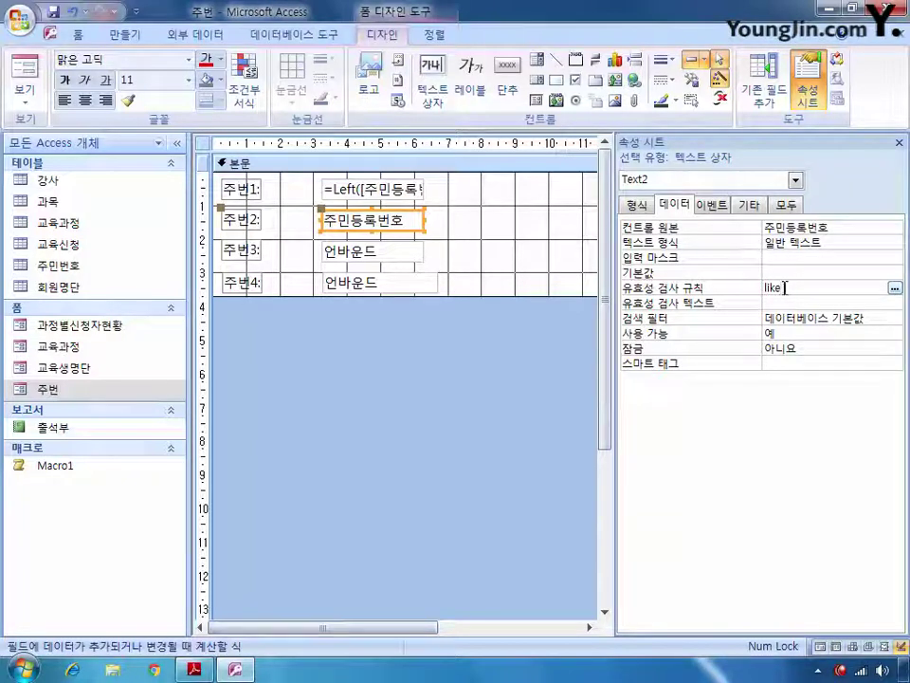
pyautogui.write(' "*-*" a')
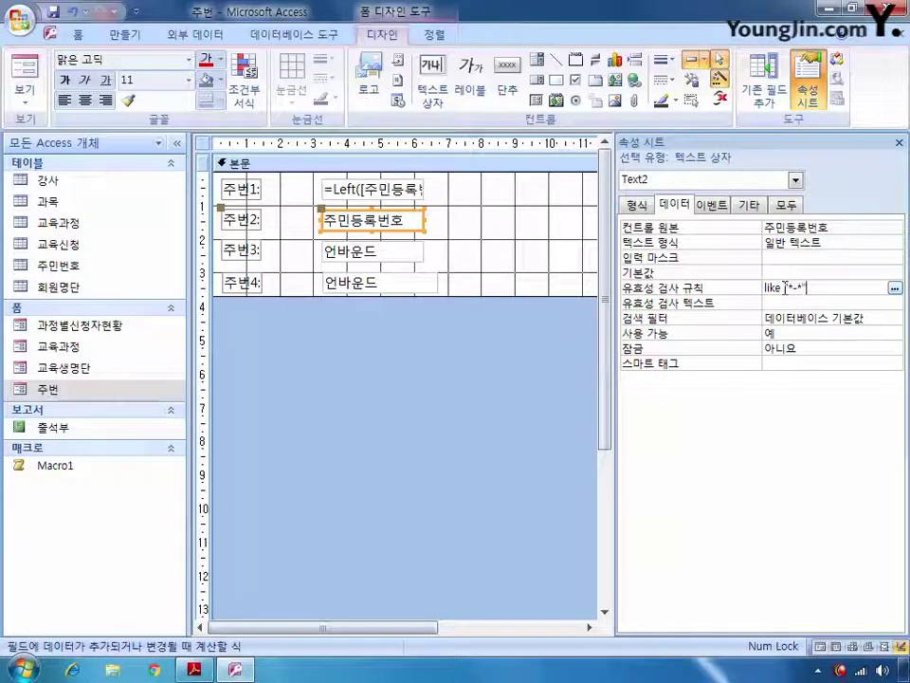
pyautogui.write('nd ')
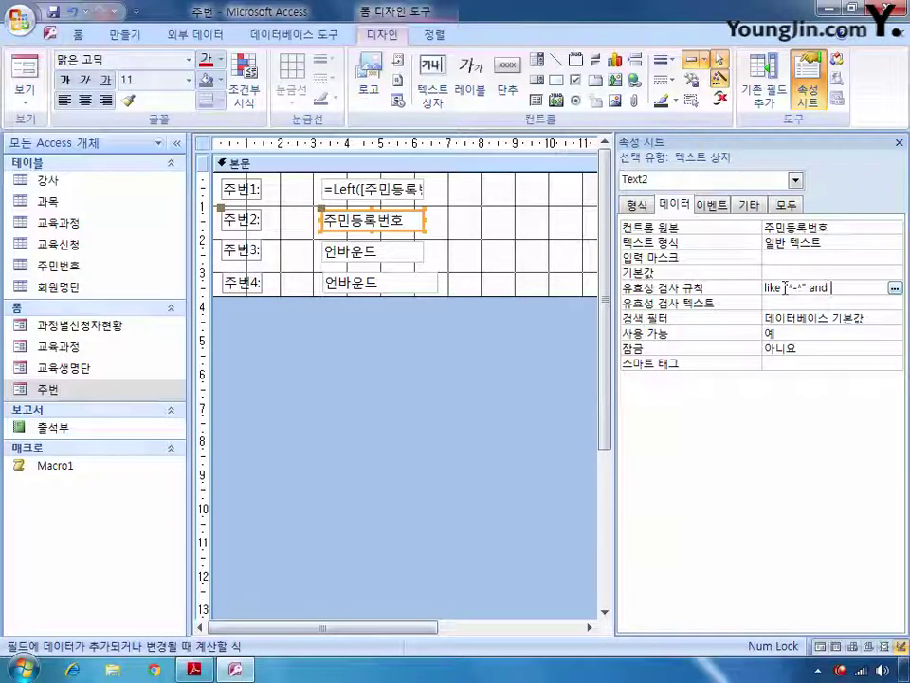
pyautogui.write('len(')
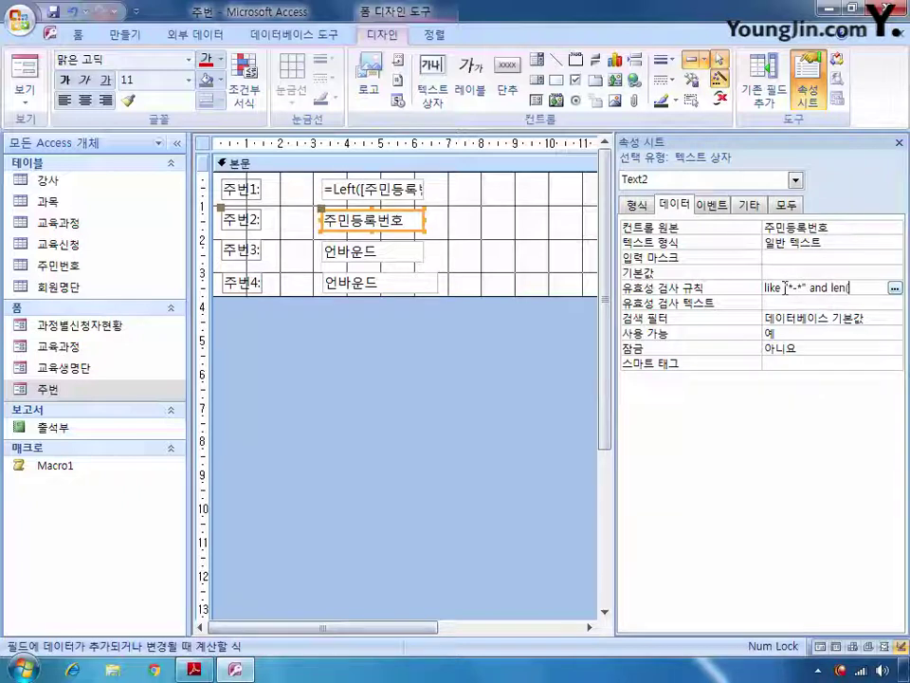
pyautogui.write('[주민')
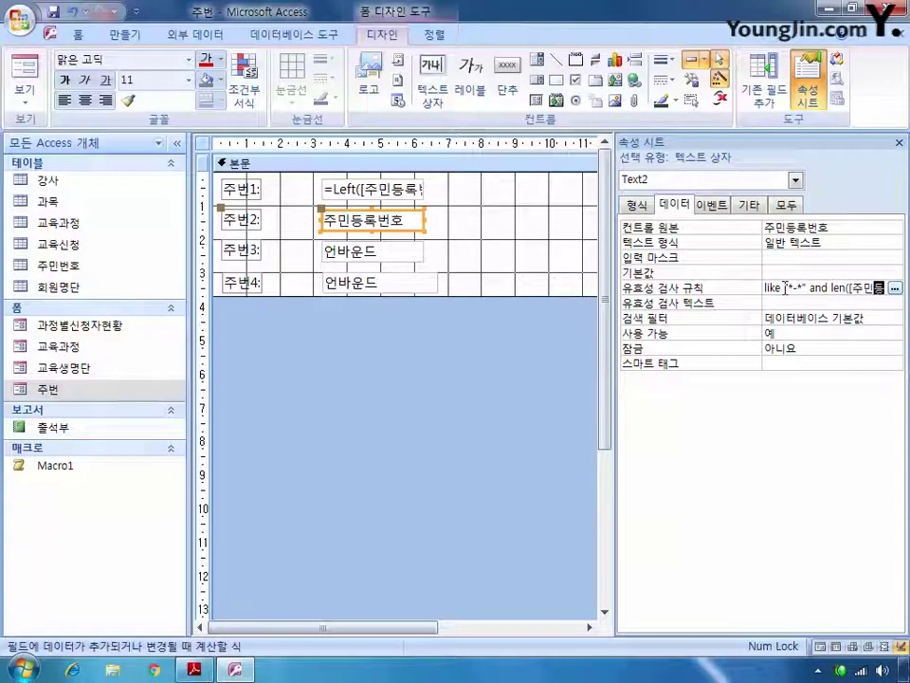
pyautogui.write('등록번호')
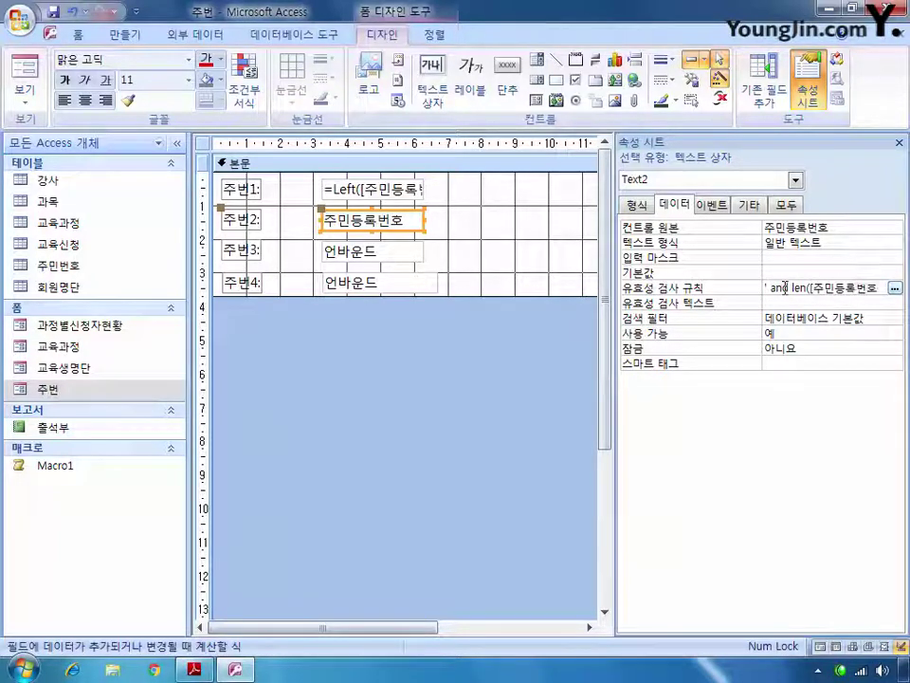
pyautogui.write('])')
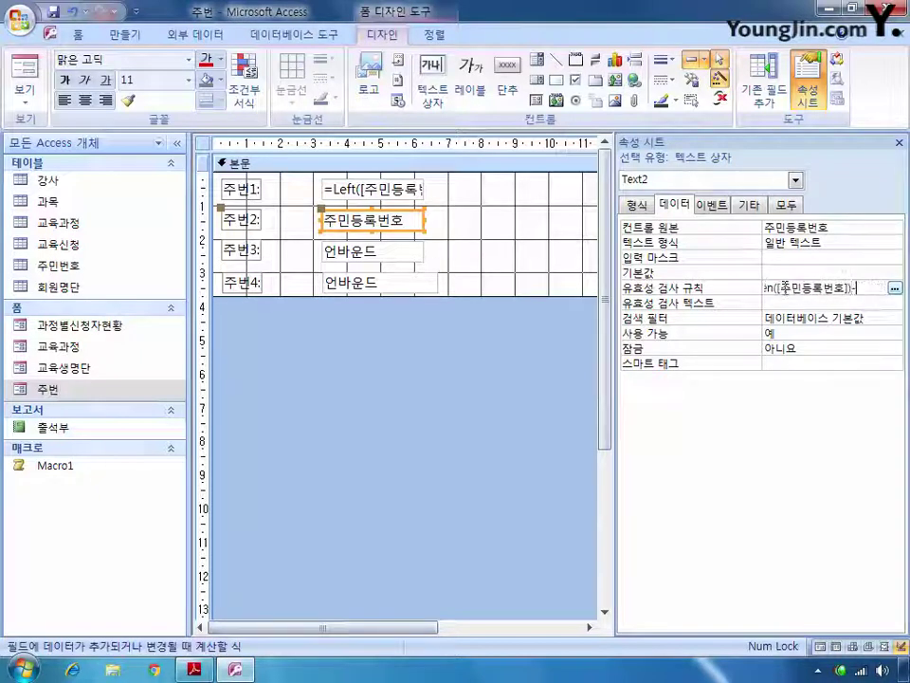
pyautogui.write('-')
pyautogui.press('BackSpace')
pyautogui.write('in')
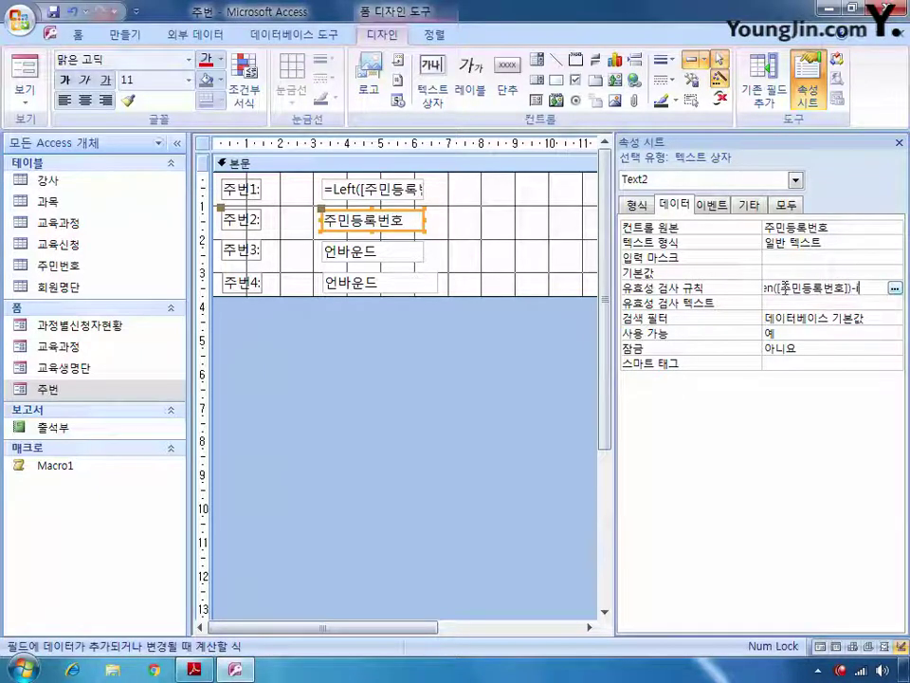
pyautogui.write('str')
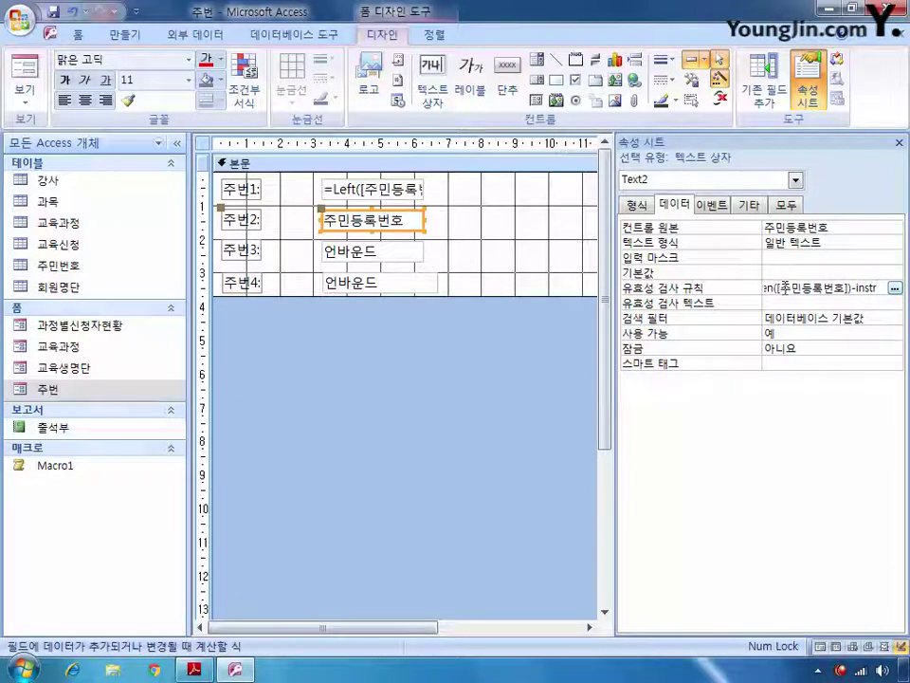
pyautogui.write('(')
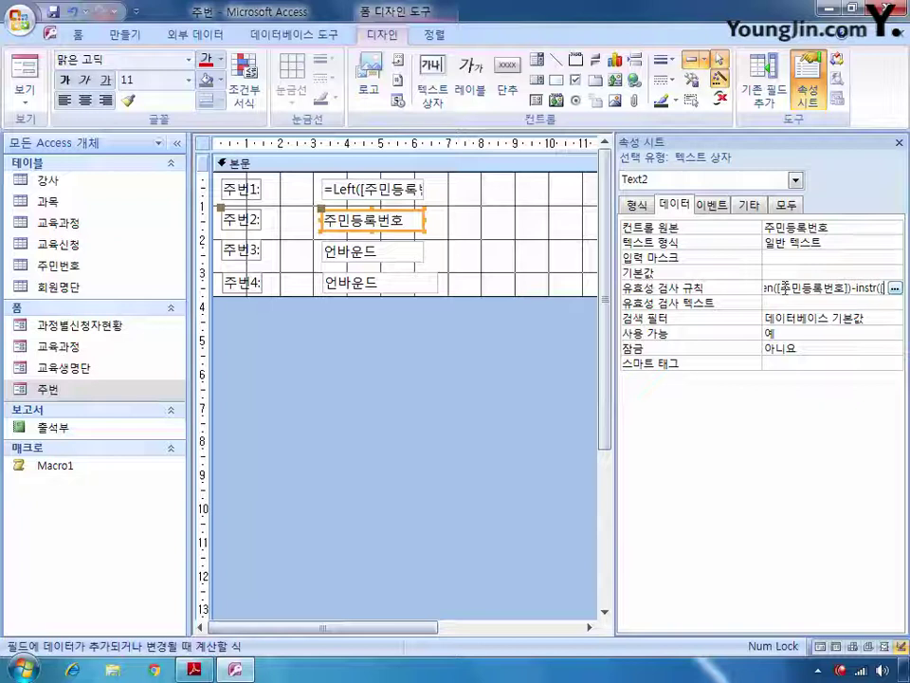
pyautogui.write('[주민')
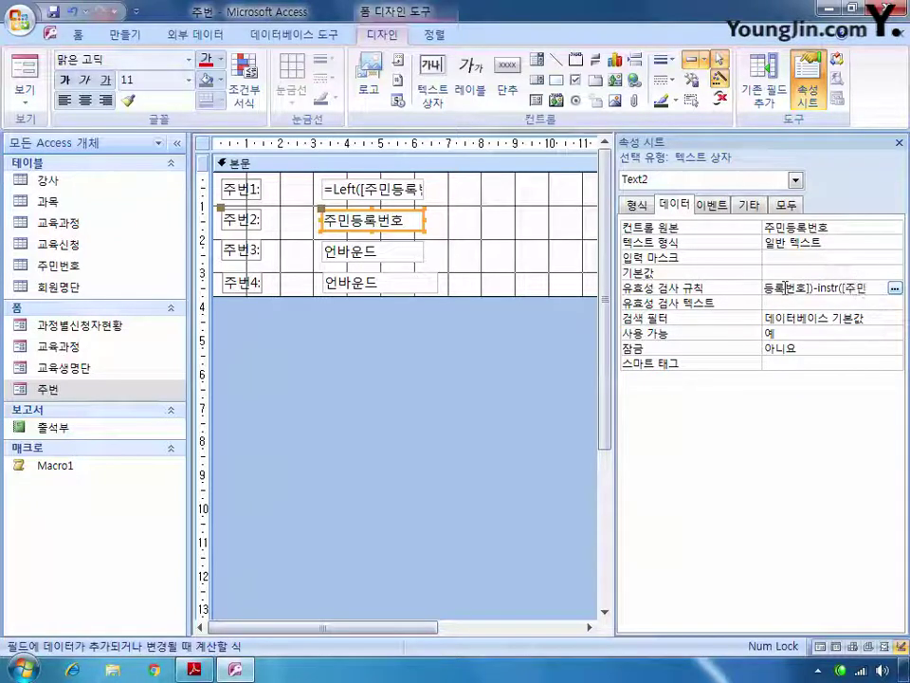
pyautogui.write('등록번호')
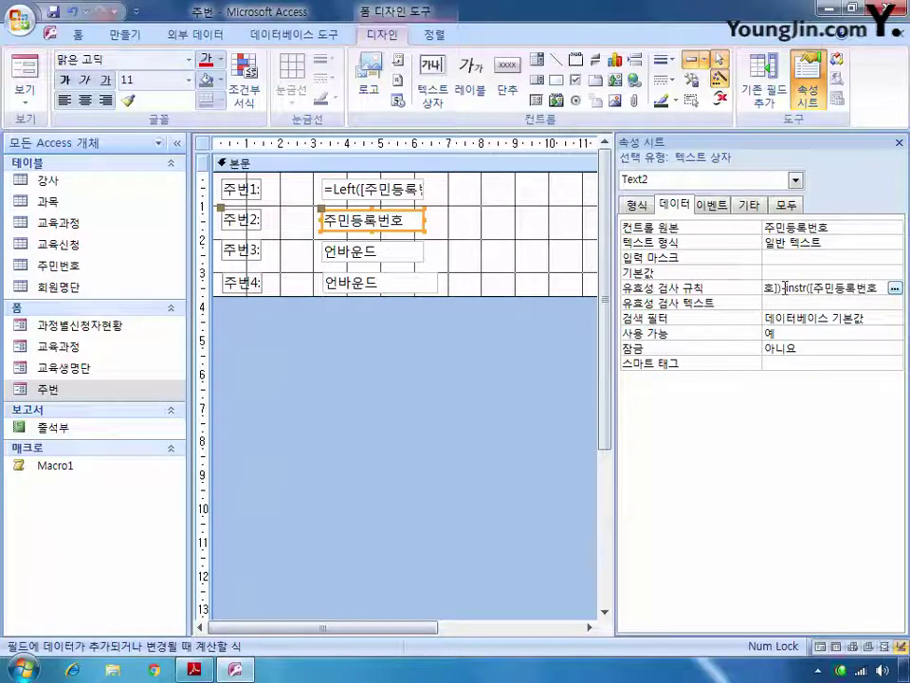
pyautogui.write(']')
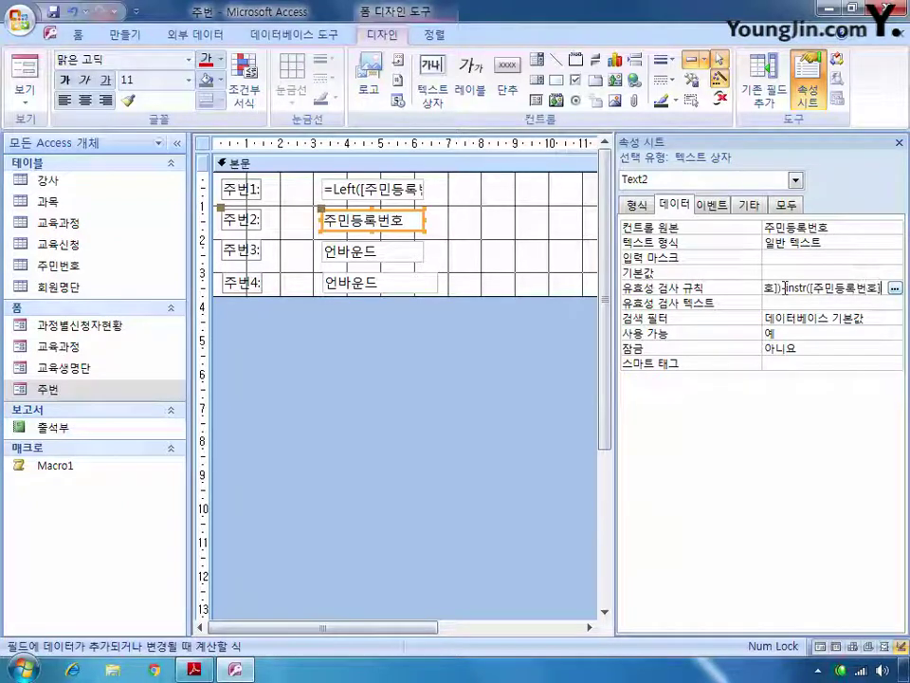
pyautogui.write(',"-"')
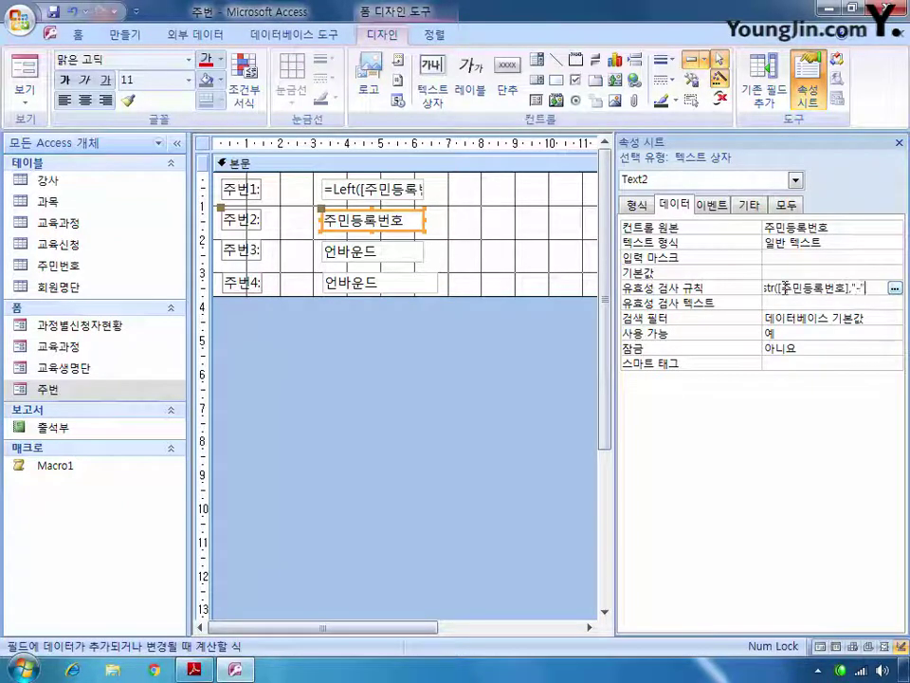
pyautogui.write(')=')
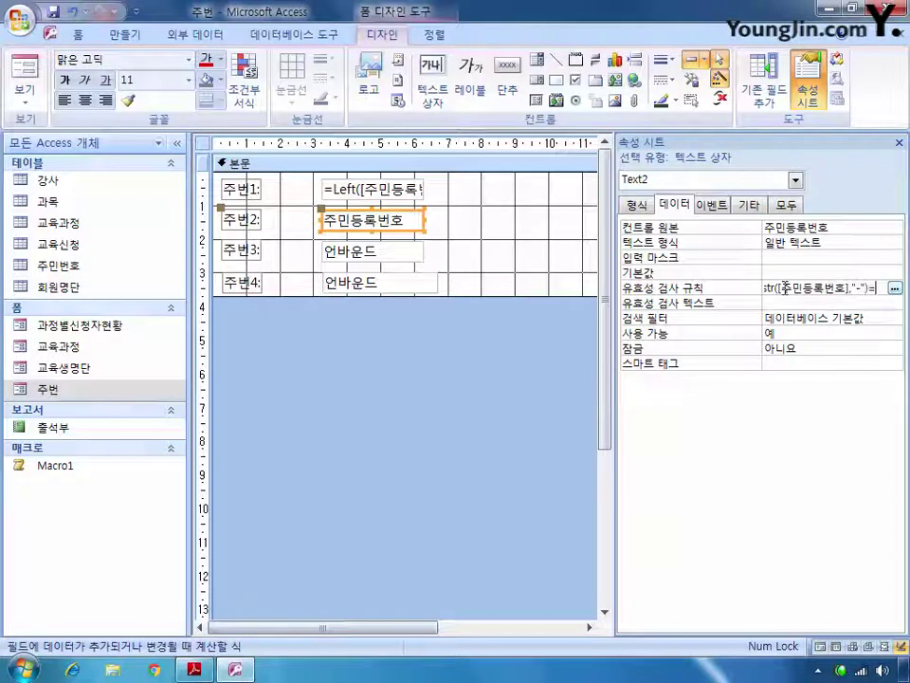
pyautogui.write('7')
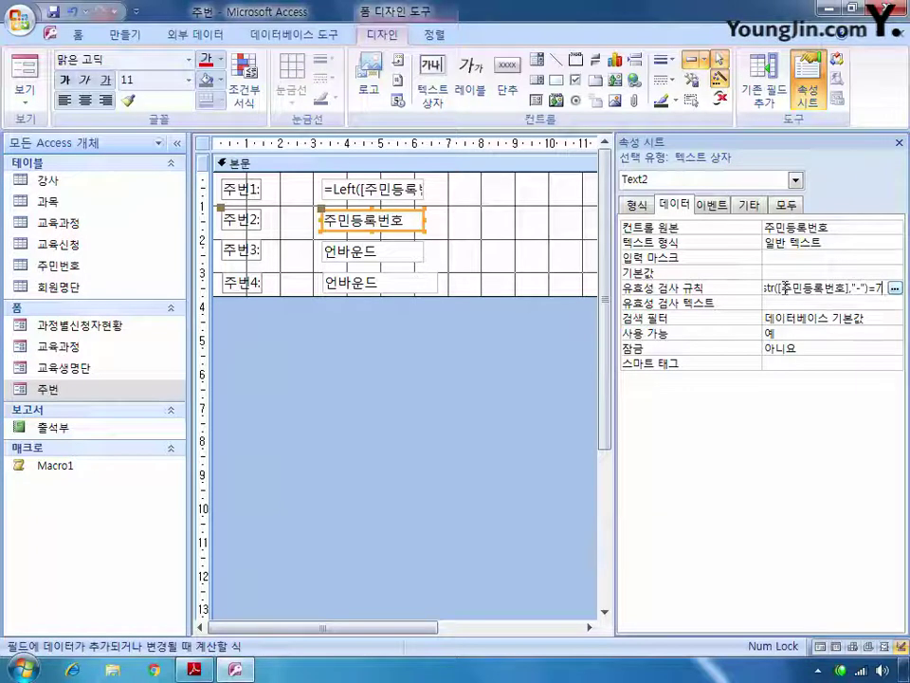
# Set the 주번2 text box's 유효성 검사 텍스트 to "-와 자리수를 지키세요"
pyautogui.click(789, 304)
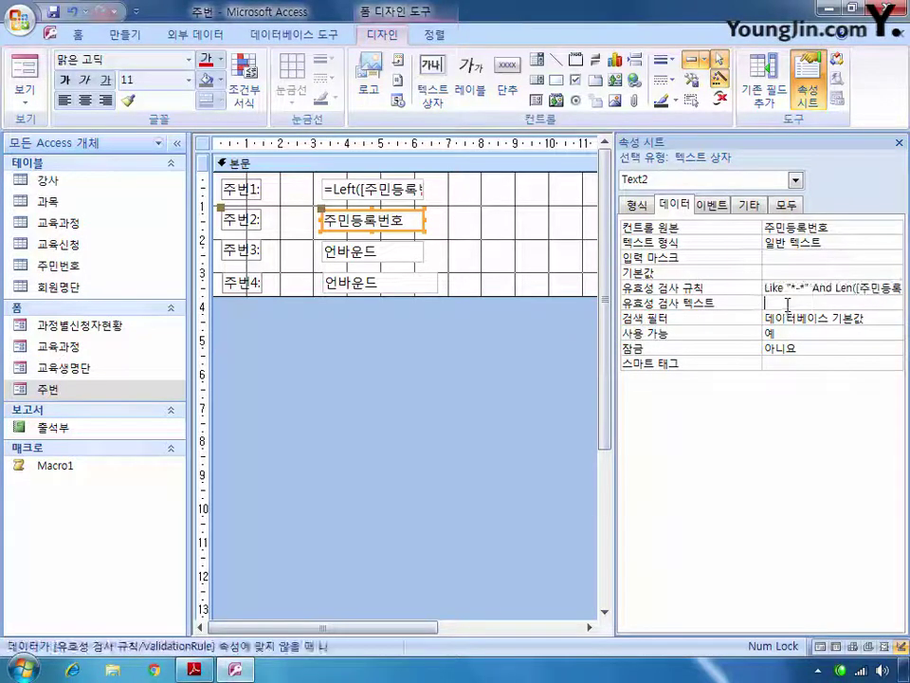
pyautogui.write('-')
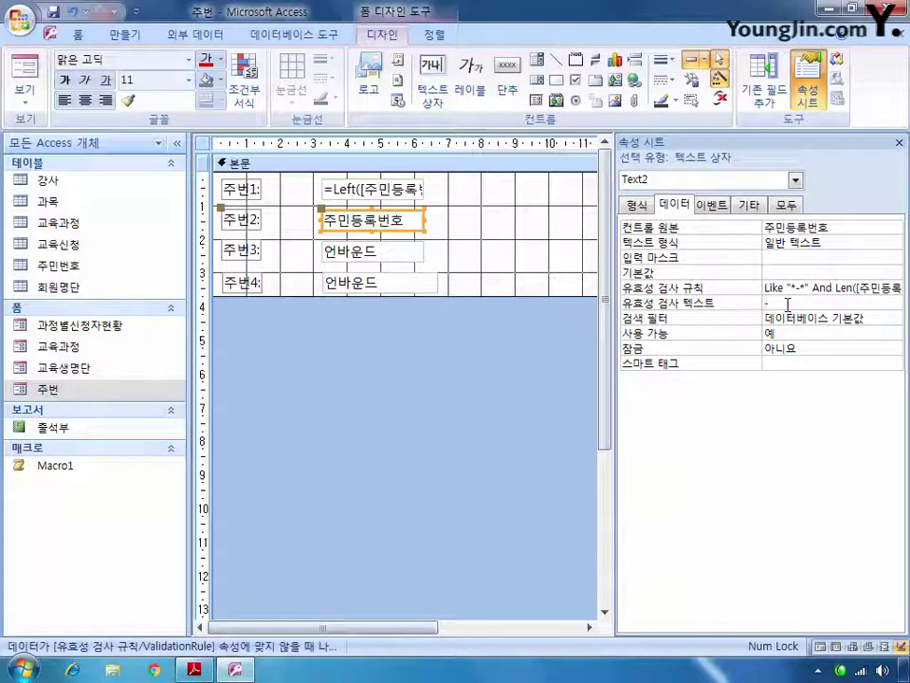
pyautogui.write('와 자리수')
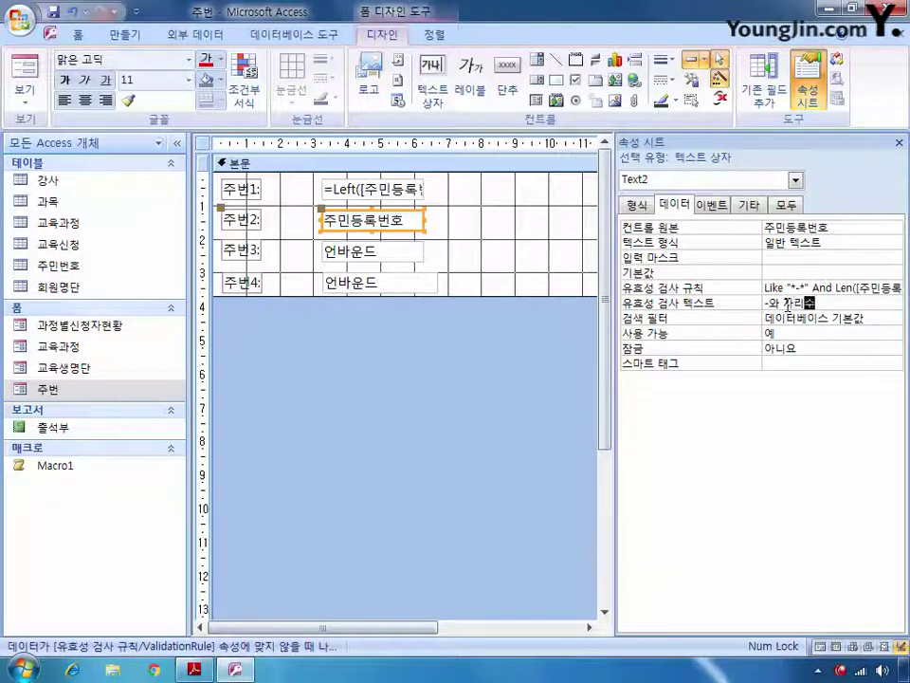
pyautogui.write('를 지키세요')
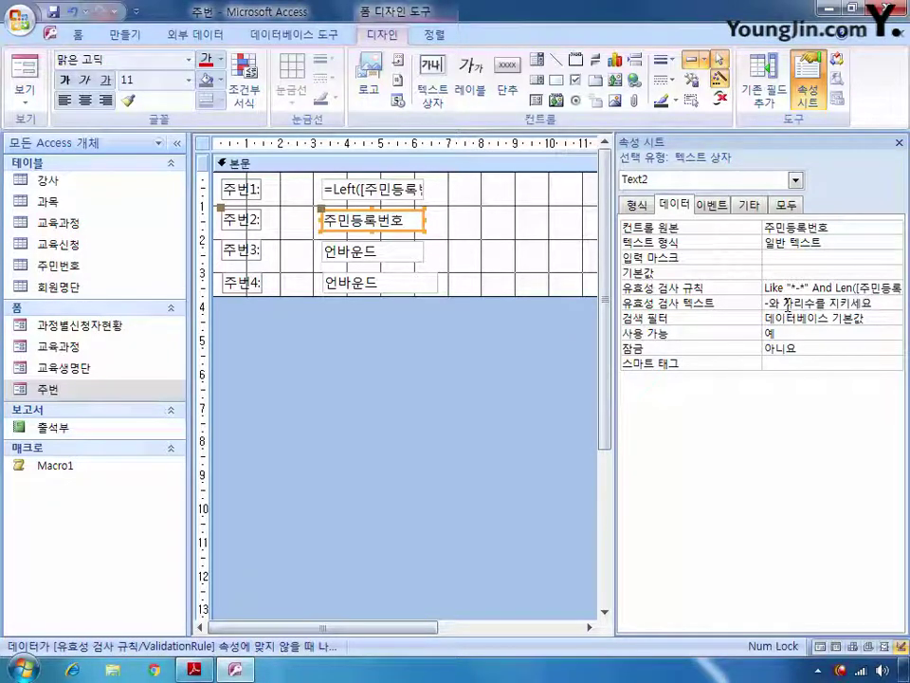
# Set the 유효성 검사 규칙 of the 주번3 text box to like ("??????-*")
pyautogui.click(408, 250)
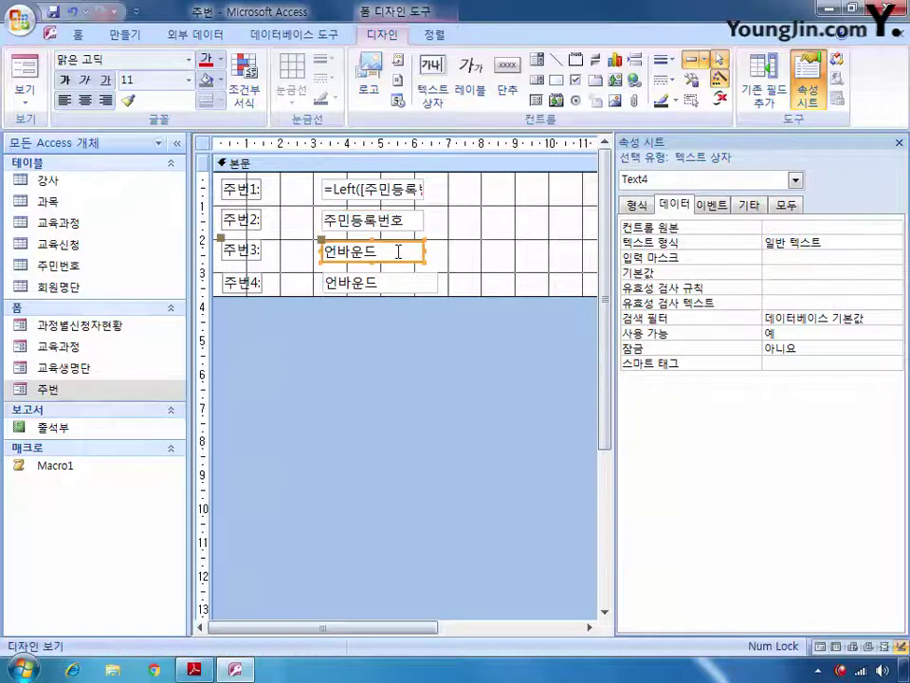
pyautogui.click(778, 290)
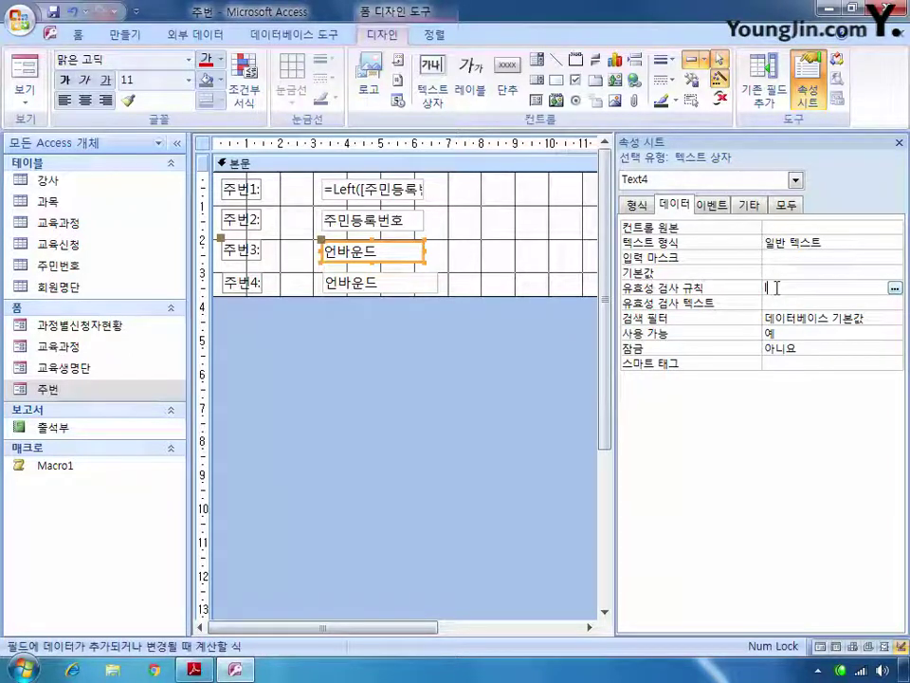
pyautogui.write('like ("???')
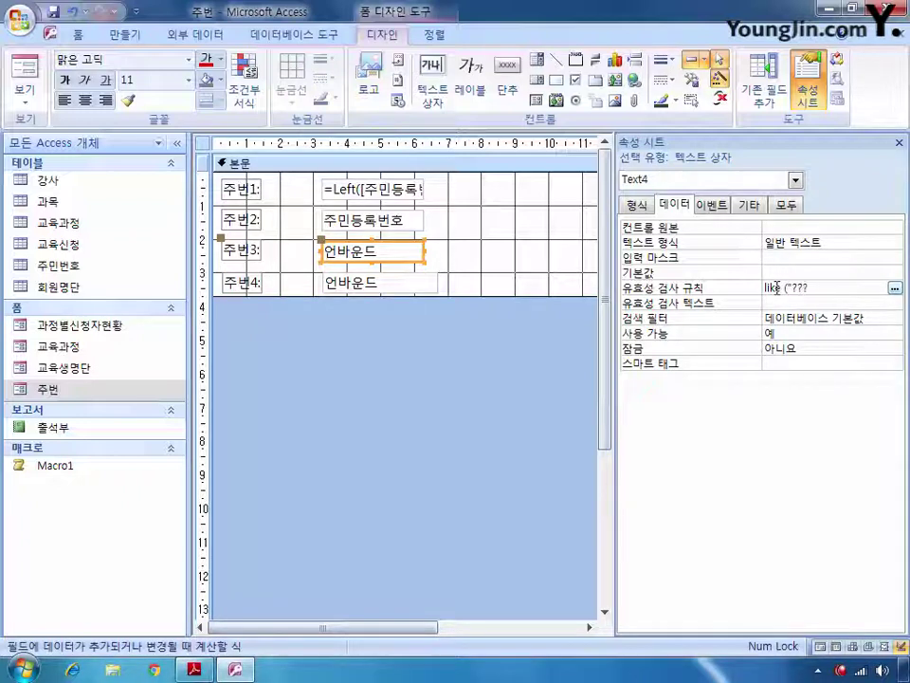
pyautogui.write('???')
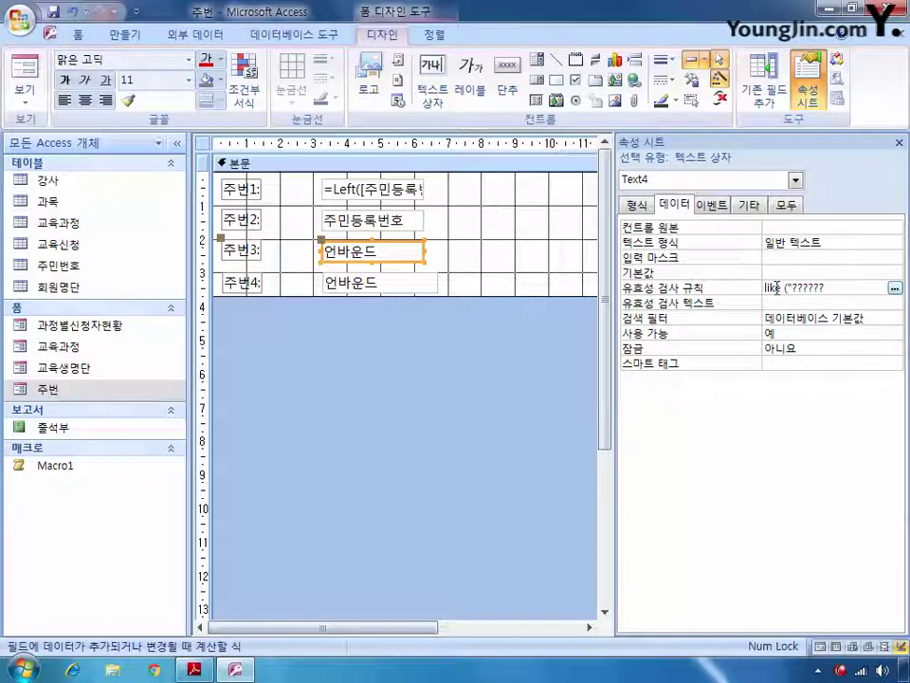
pyautogui.write('-?')
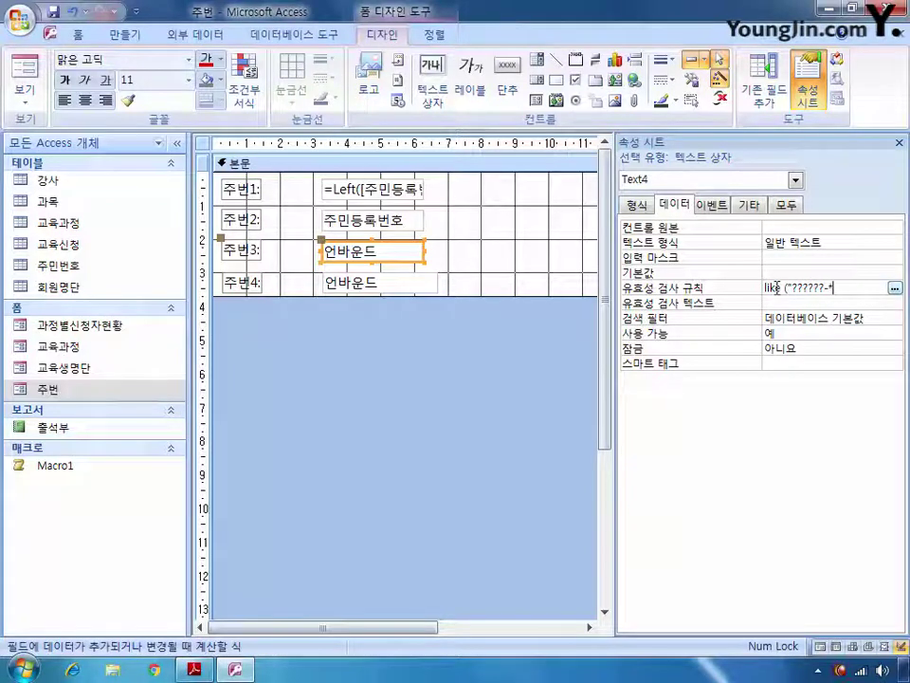
pyautogui.write('")')
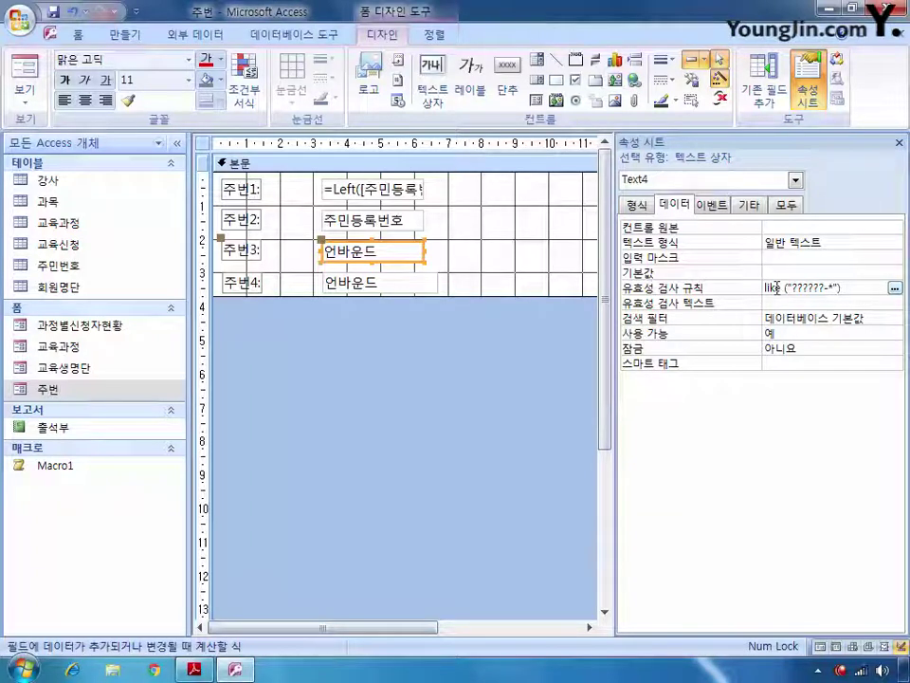
# Set the 주번3 text box's 유효성 검사 텍스트 to "-와 자리수를 확인하세요"
pyautogui.click(789, 304)
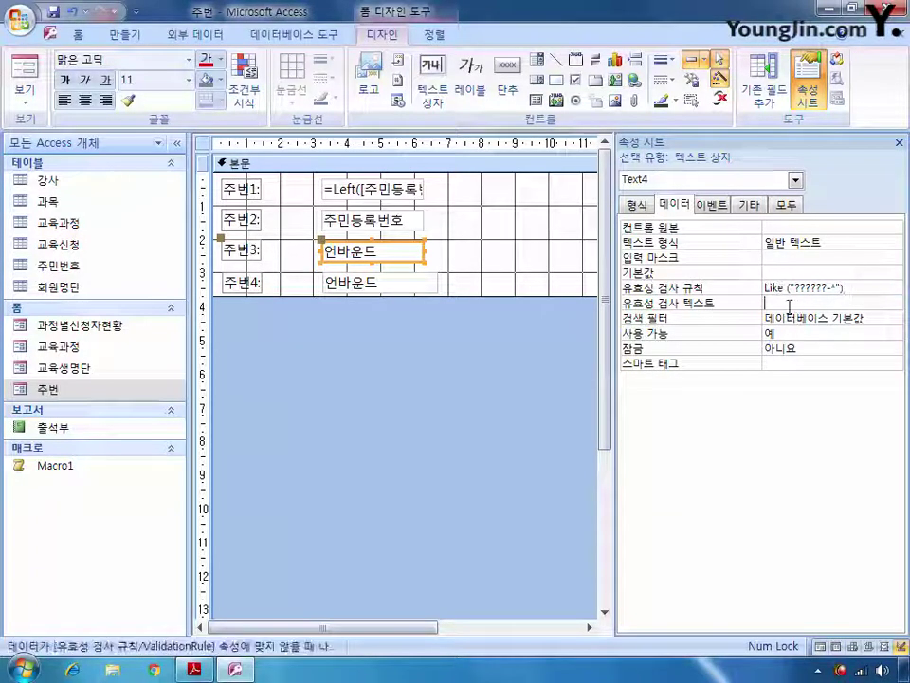
pyautogui.write('-')
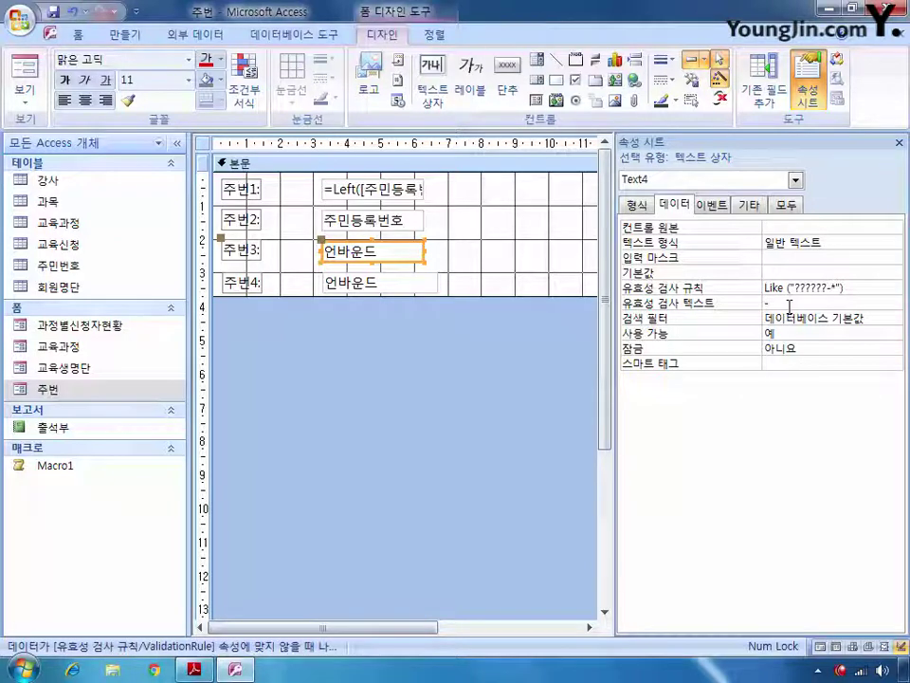
pyautogui.write('와 자리')
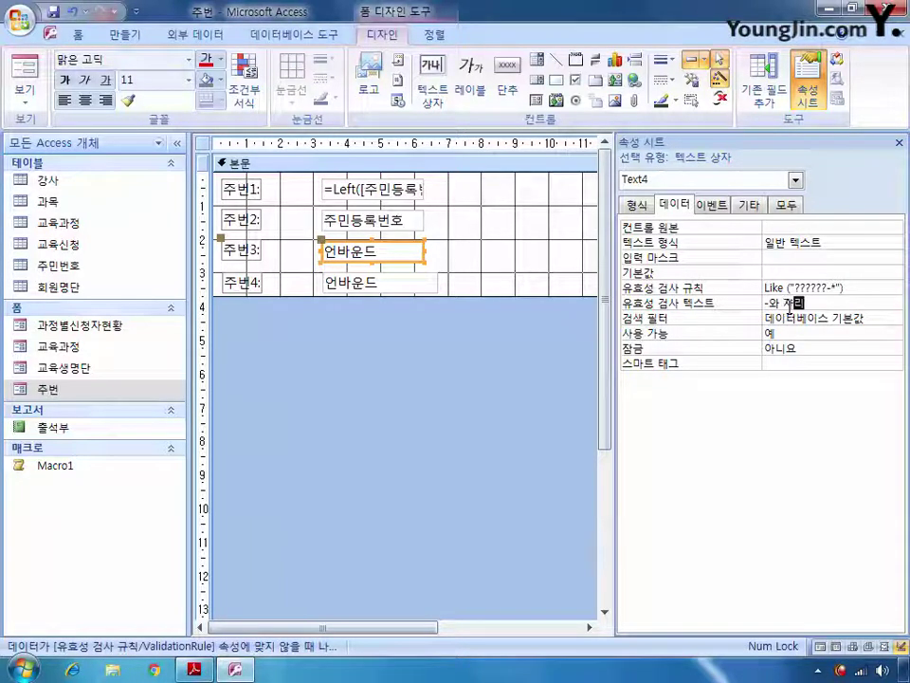
pyautogui.write('수를 ')
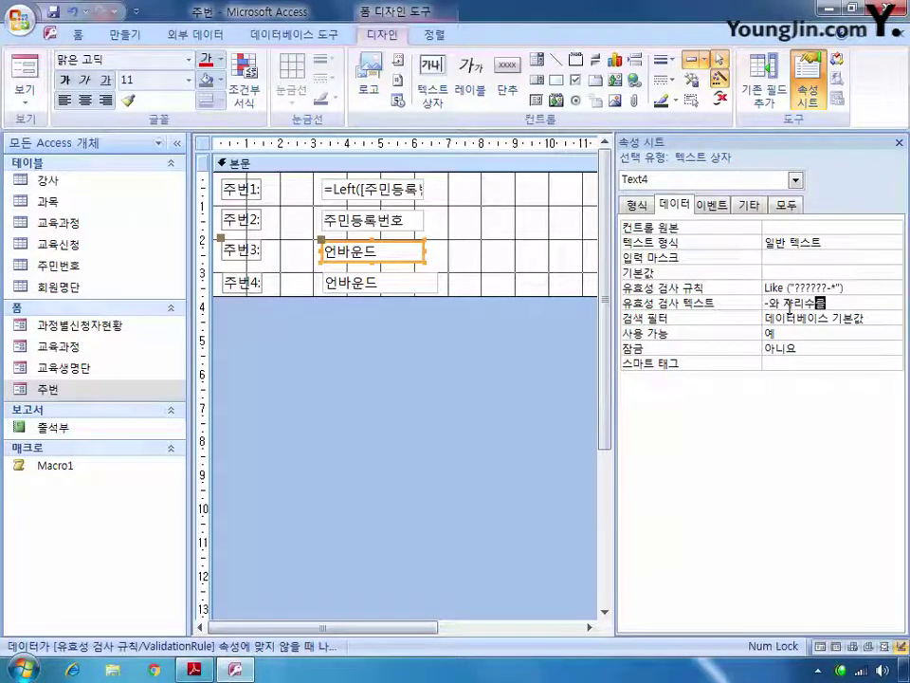
pyautogui.write('확인하세요')
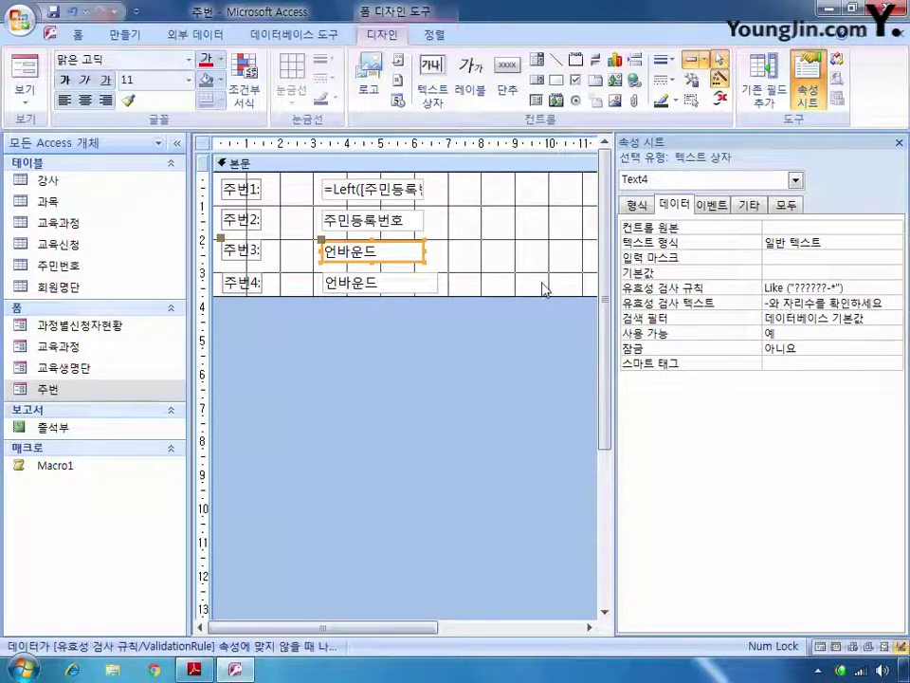
# Set the 컨트롤 원본 of the 주번4 text box to =string(len([주민등록번호]),"#")
pyautogui.click(358, 290)
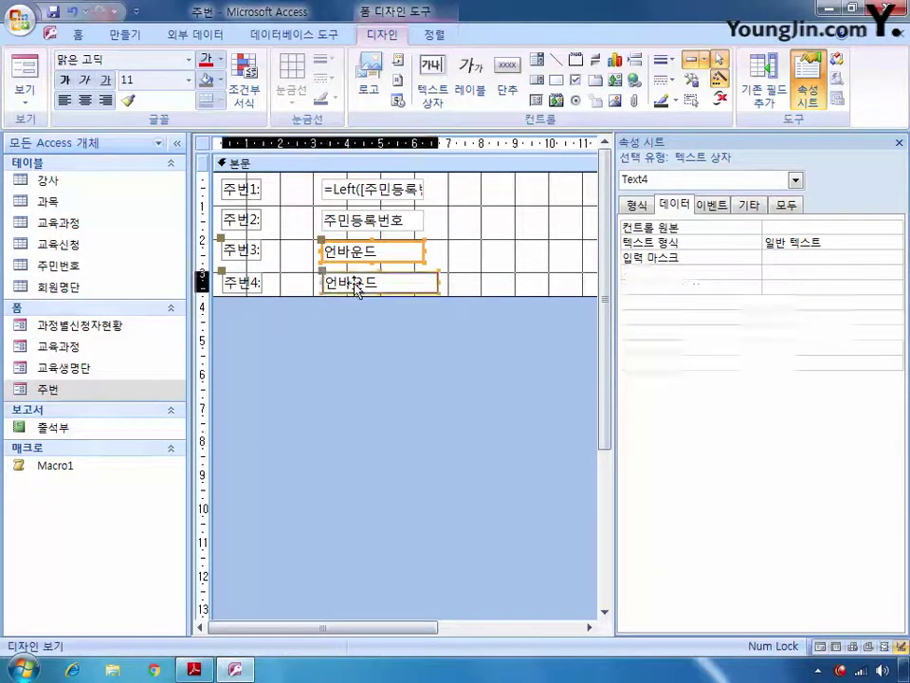
pyautogui.click(795, 228)
pyautogui.write('=ㄴ')
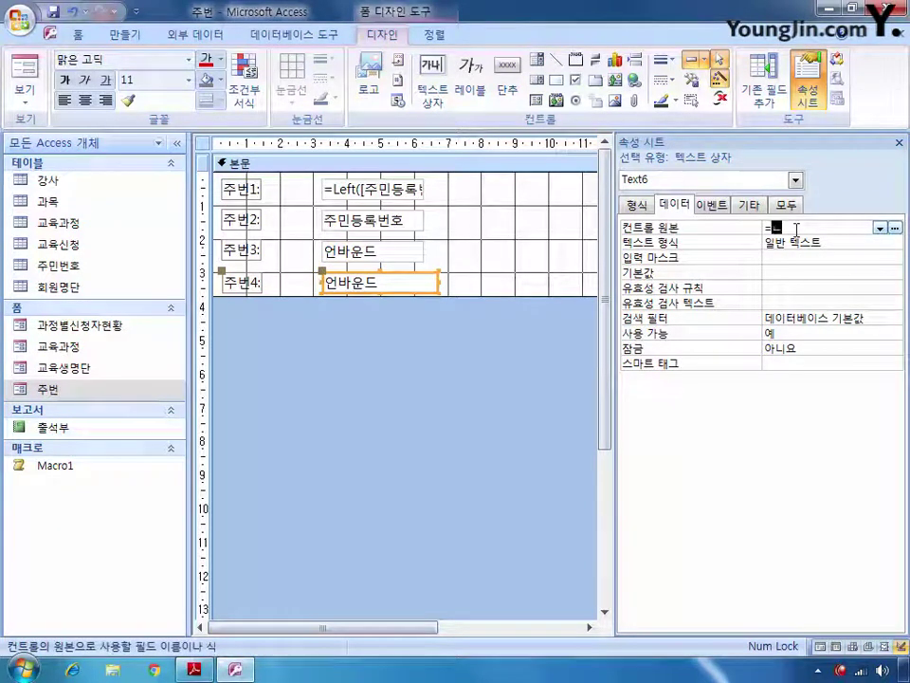
pyautogui.press('BackSpace')
pyautogui.press('Hangul')
pyautogui.write('string')
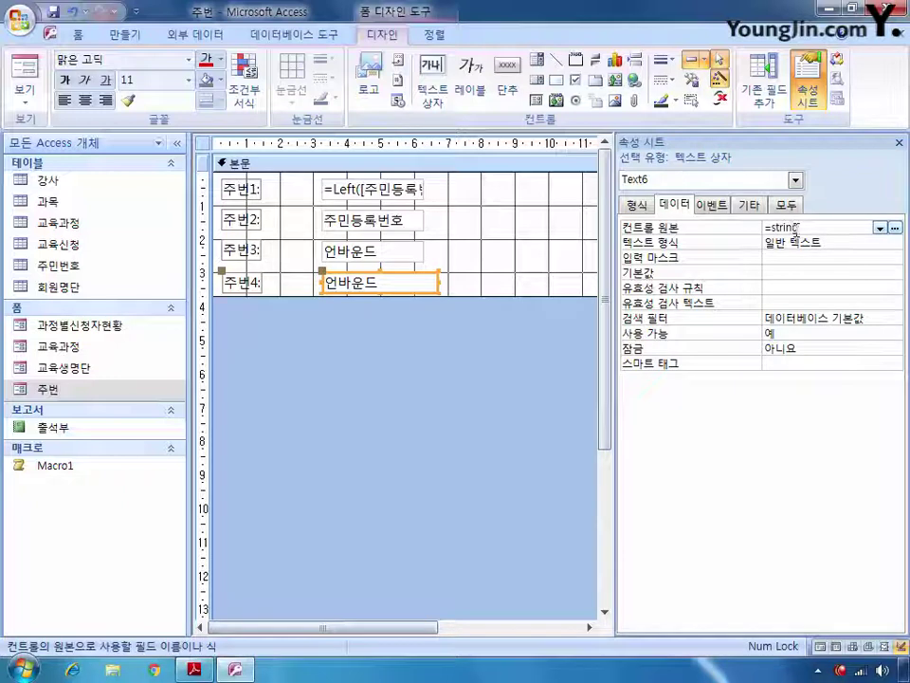
pyautogui.write('(len(')
pyautogui.press('BackSpace')
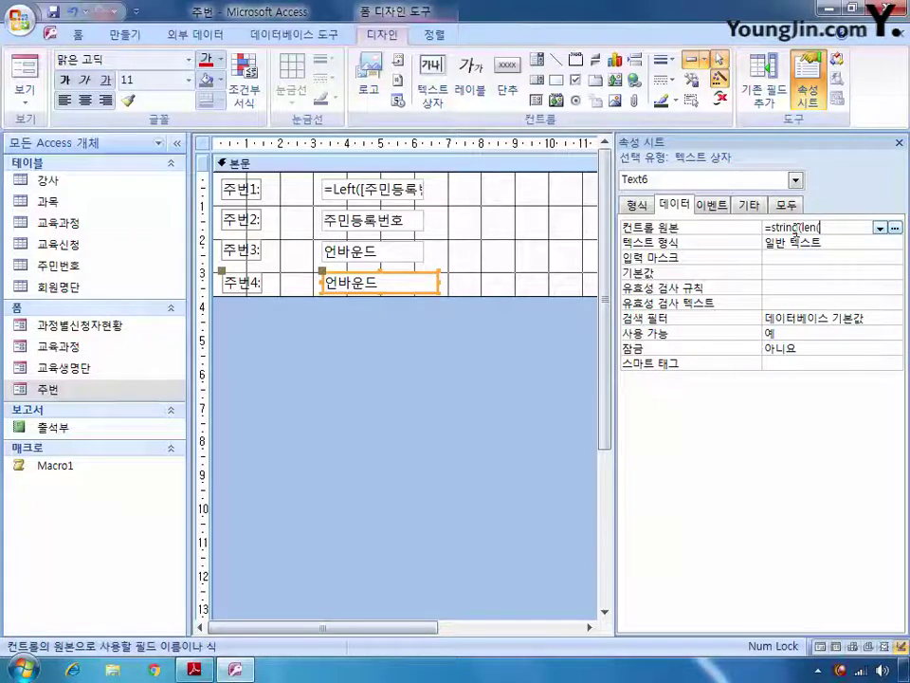
pyautogui.write('([주민등')
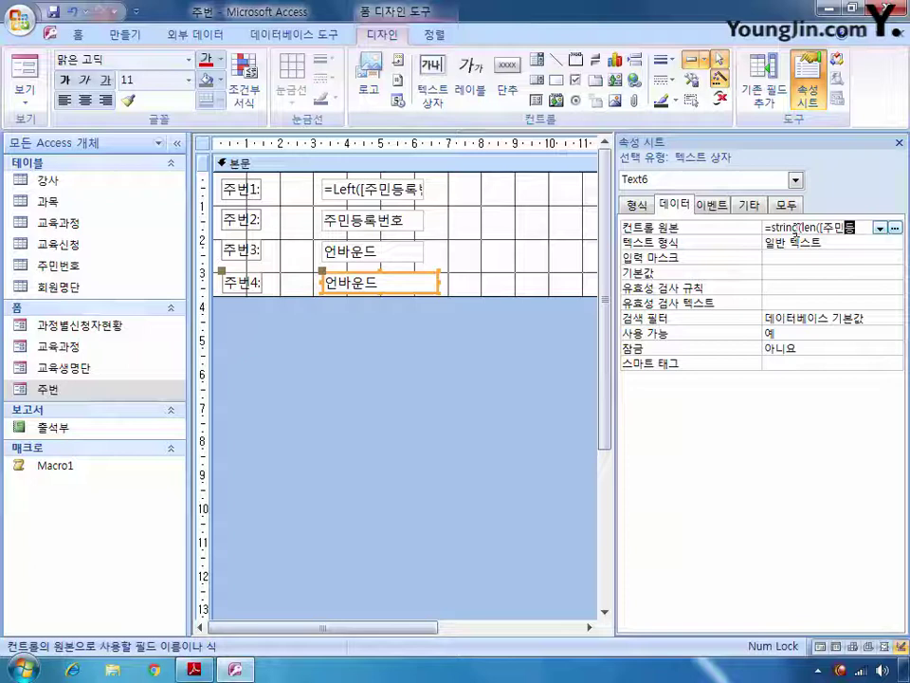
pyautogui.write('로')
pyautogui.write('번호]')
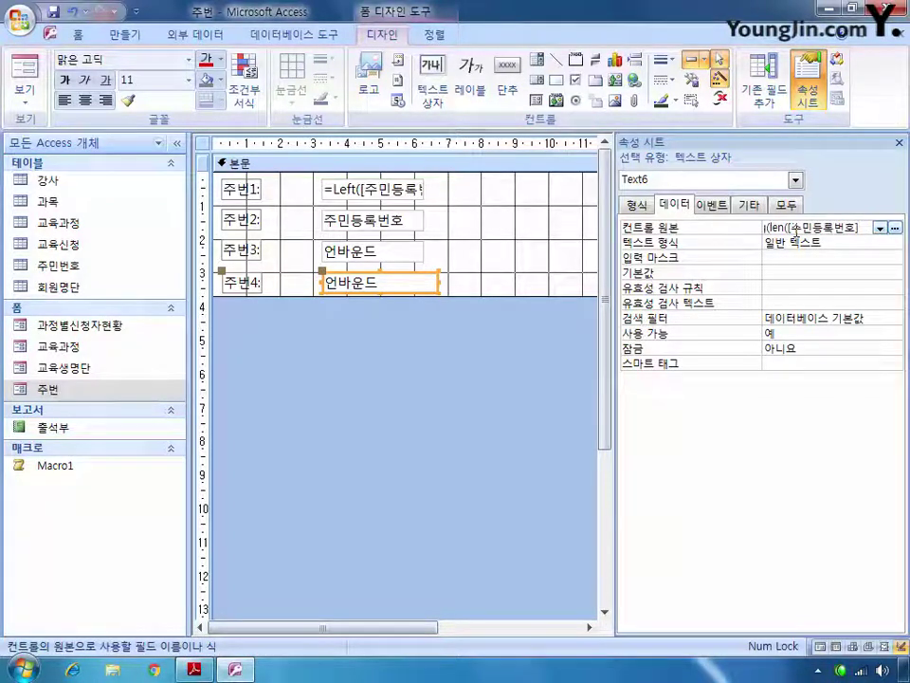
pyautogui.write('),"')
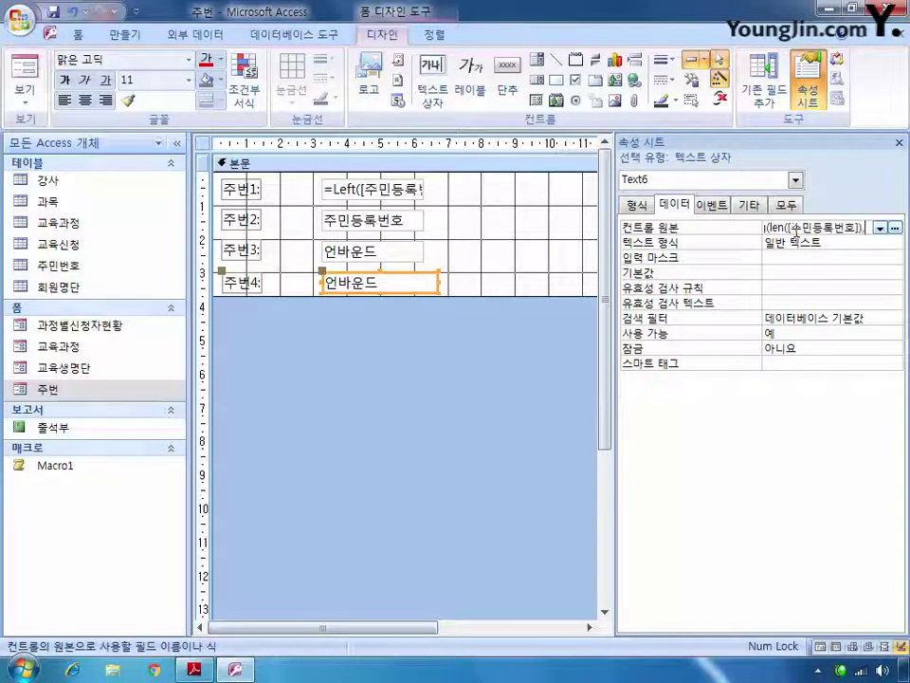
pyautogui.write('#"')
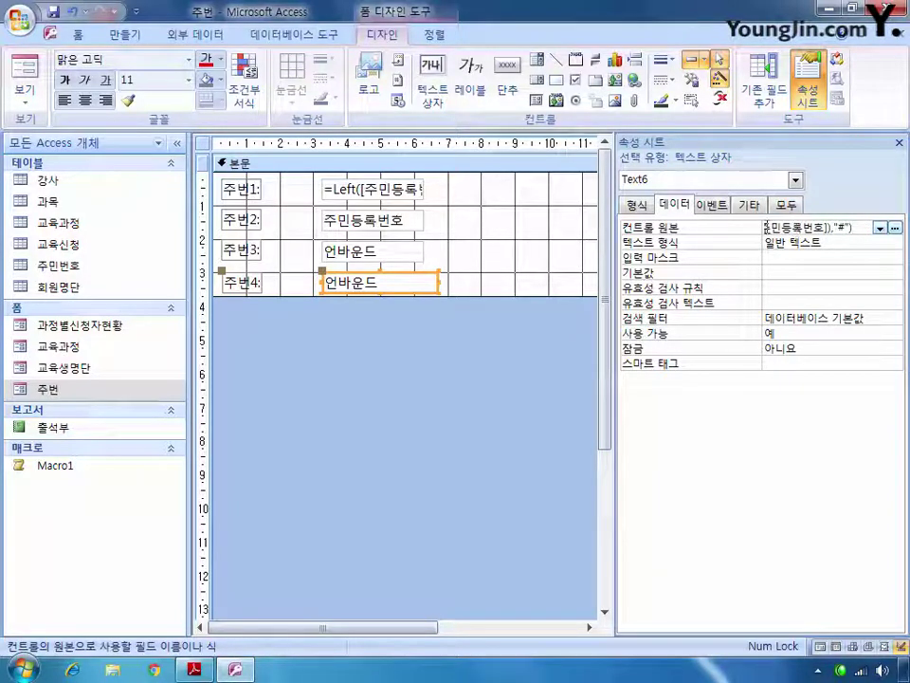
# Close the 주번 form and save its design changes
pyautogui.click(484, 358)
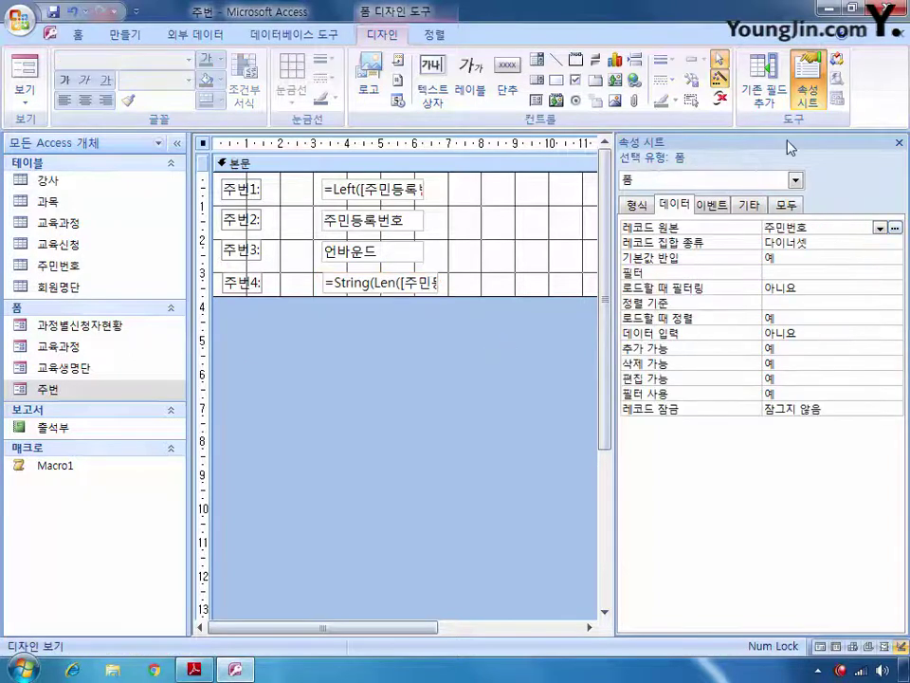
pyautogui.hotkey('ctrl', 'w')
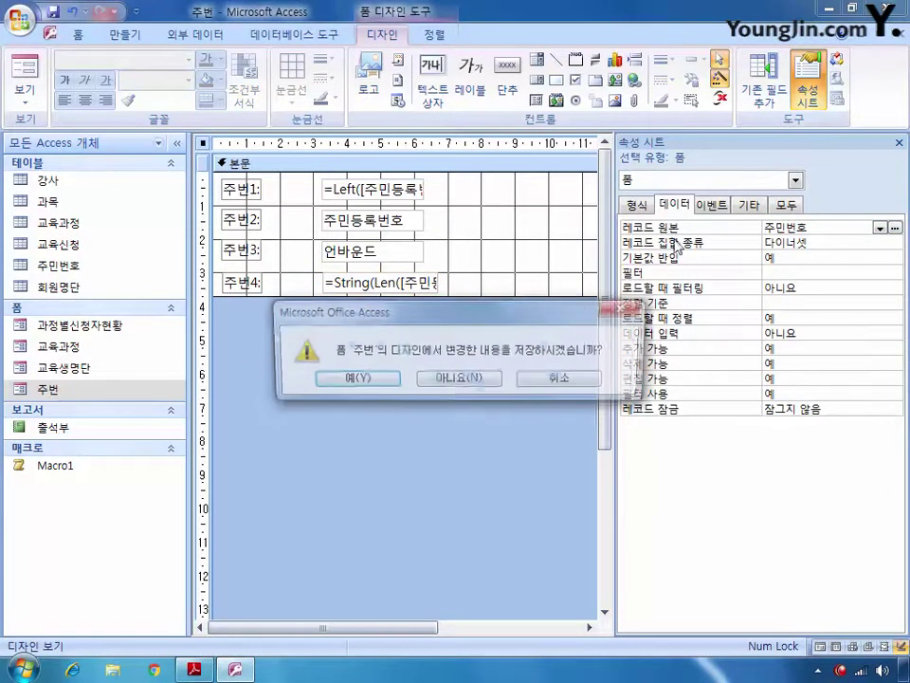
pyautogui.click(363, 383)
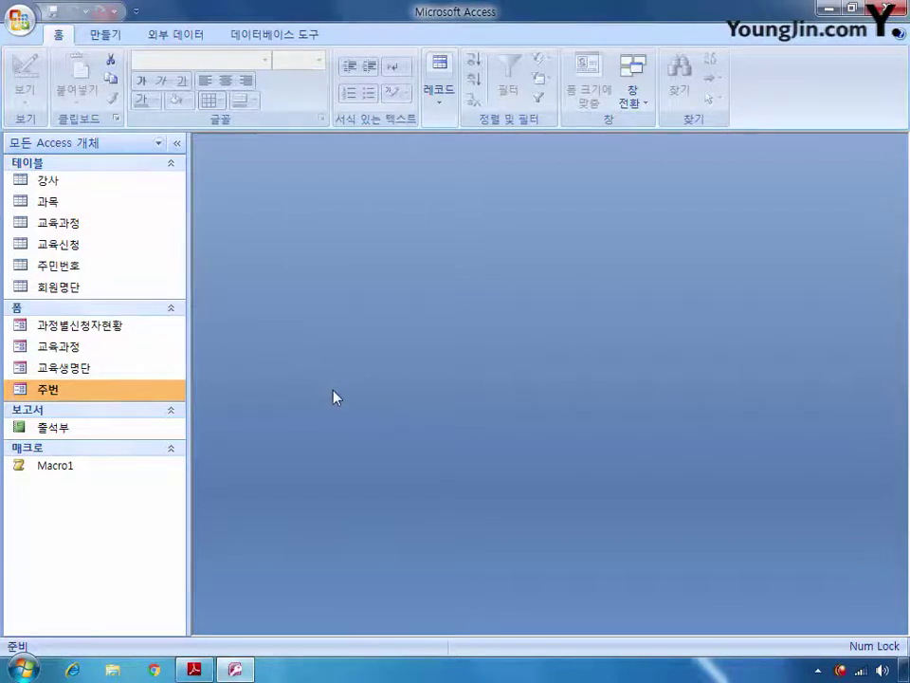
# Open the 교육과정 form in design view and maximize its window
pyautogui.rightClick(67, 350)
pyautogui.click(86, 400)
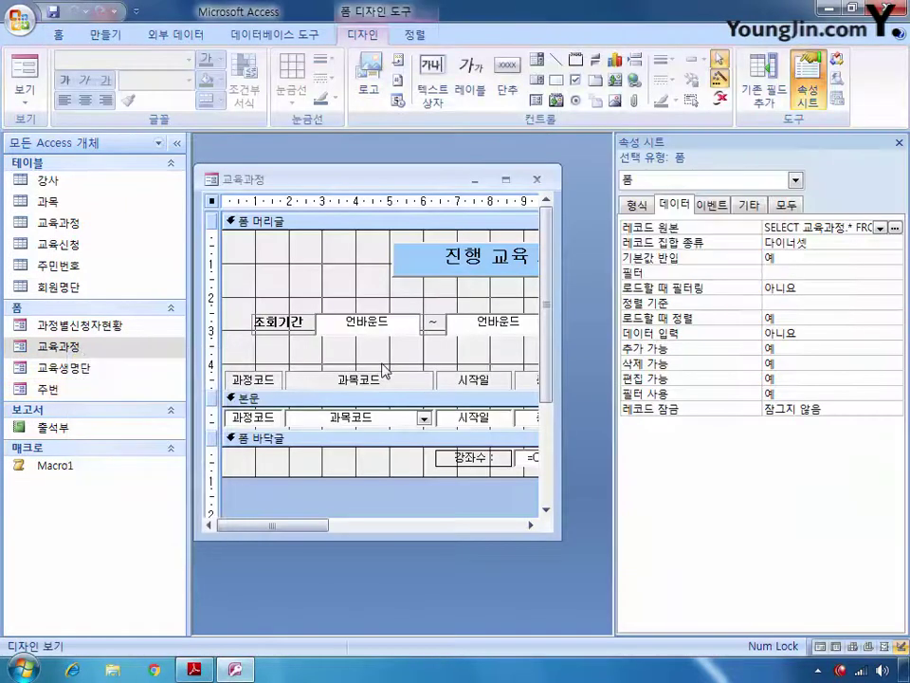
pyautogui.doubleClick(420, 179)
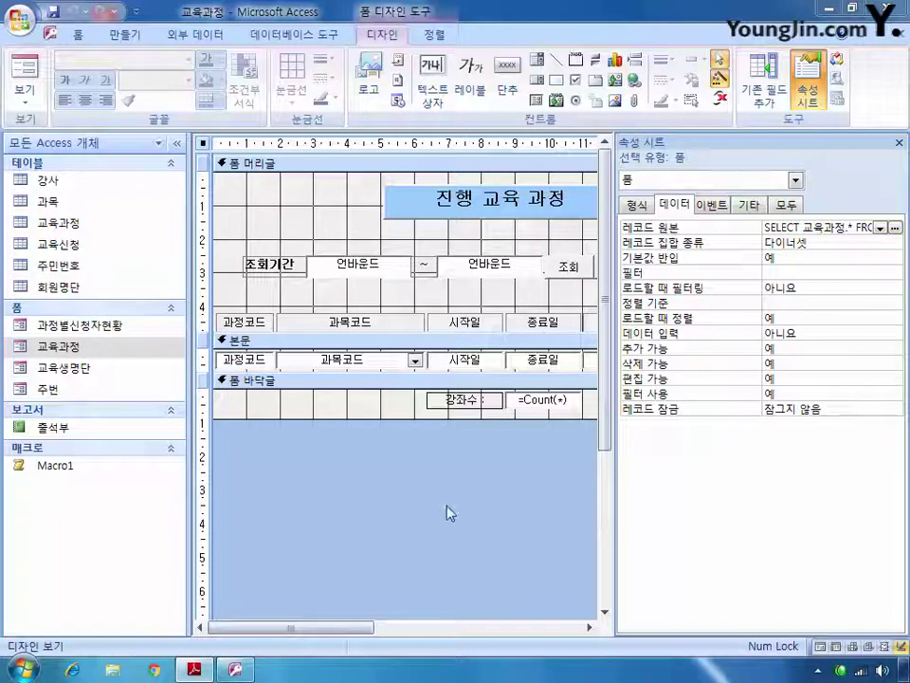
pyautogui.moveTo(357, 633); pyautogui.dragTo(509, 635)
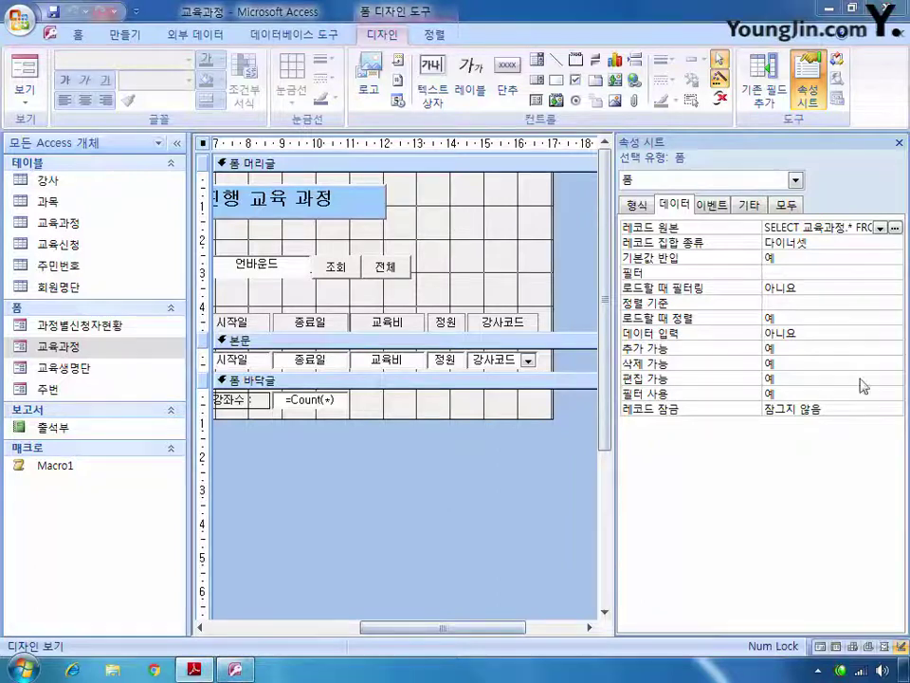
pyautogui.click(575, 63)
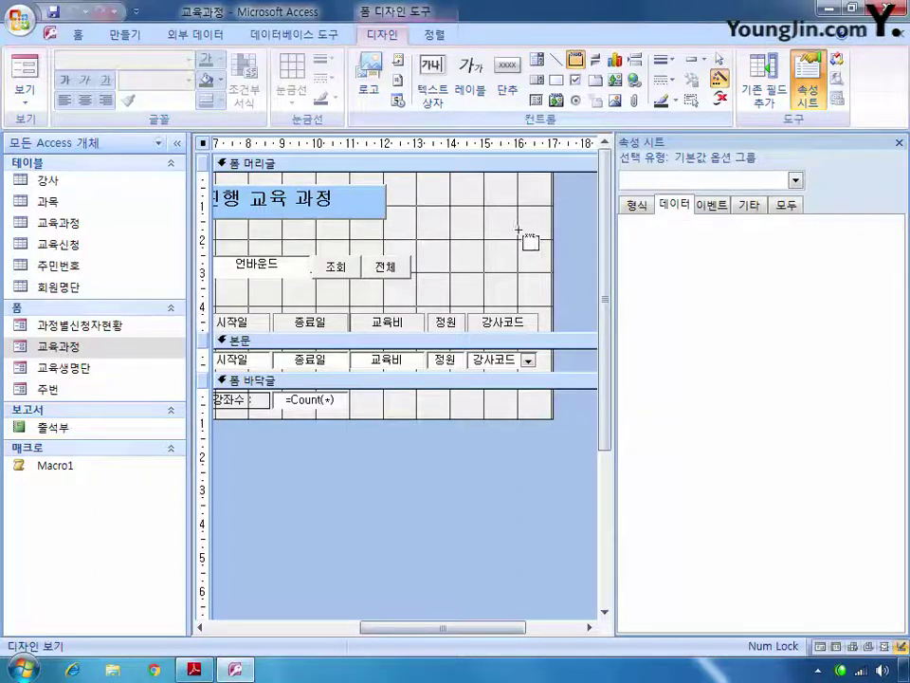
pyautogui.moveTo(452, 192)
pyautogui.mouseDown()
pyautogui.moveTo(512, 284)
pyautogui.moveTo(538, 303)
pyautogui.mouseUp()
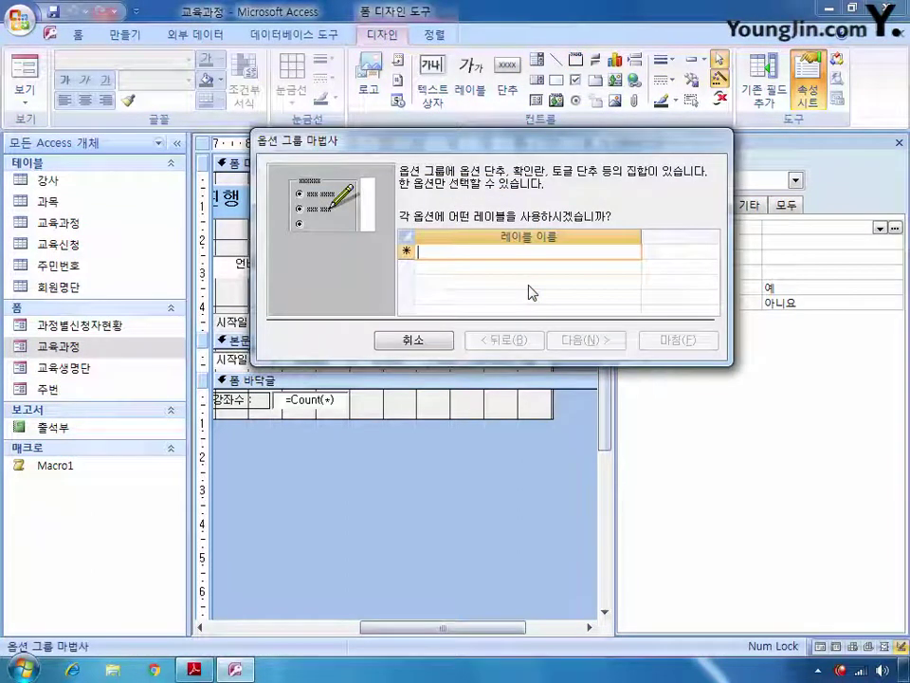
pyautogui.write('정렬화')
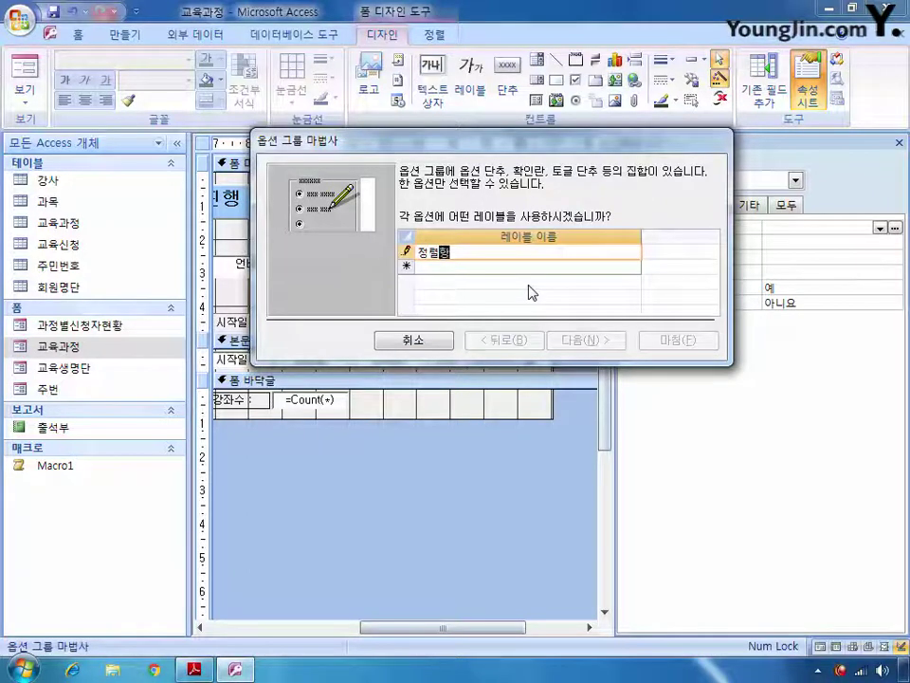
pyautogui.write('목')
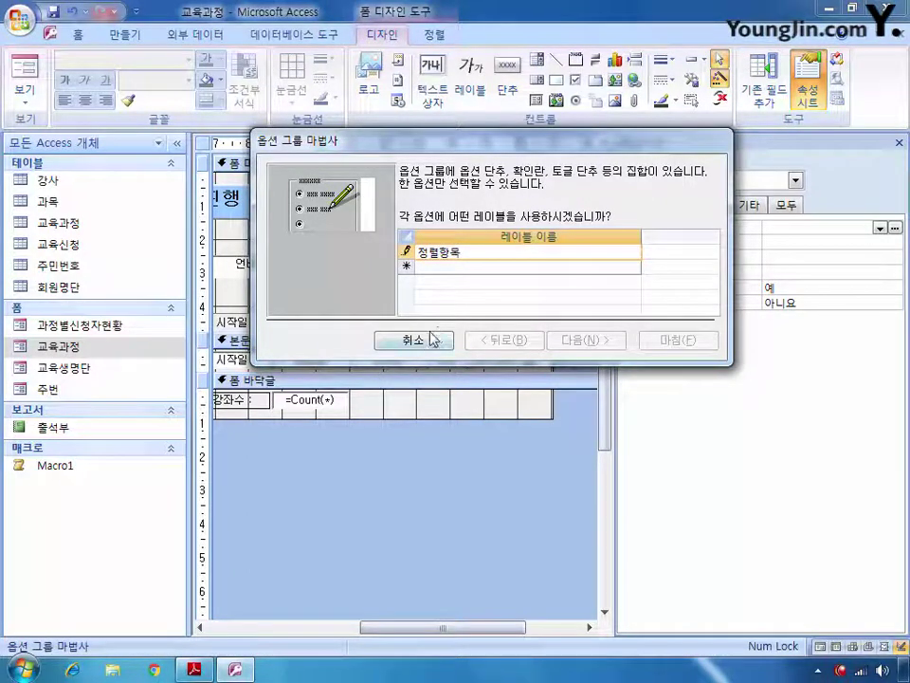
pyautogui.press('Return')
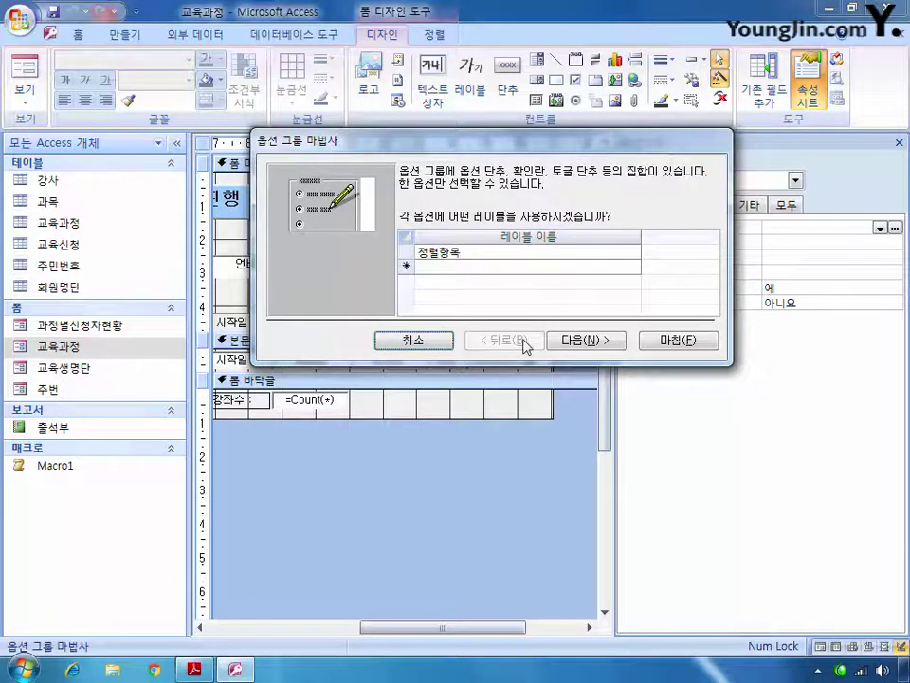
pyautogui.click(587, 343)
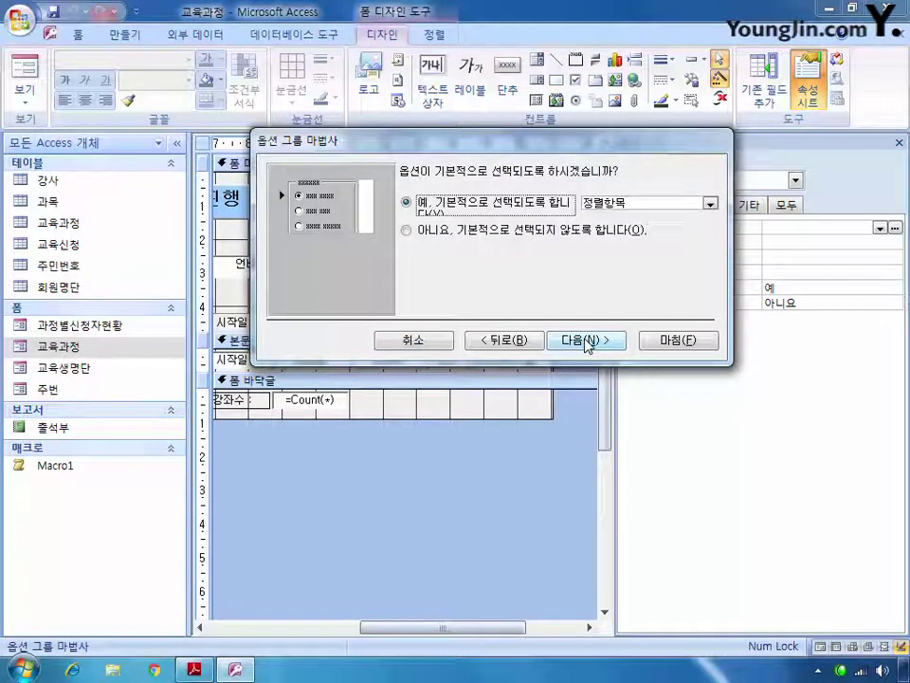
pyautogui.click(712, 205)
pyautogui.click(712, 204)
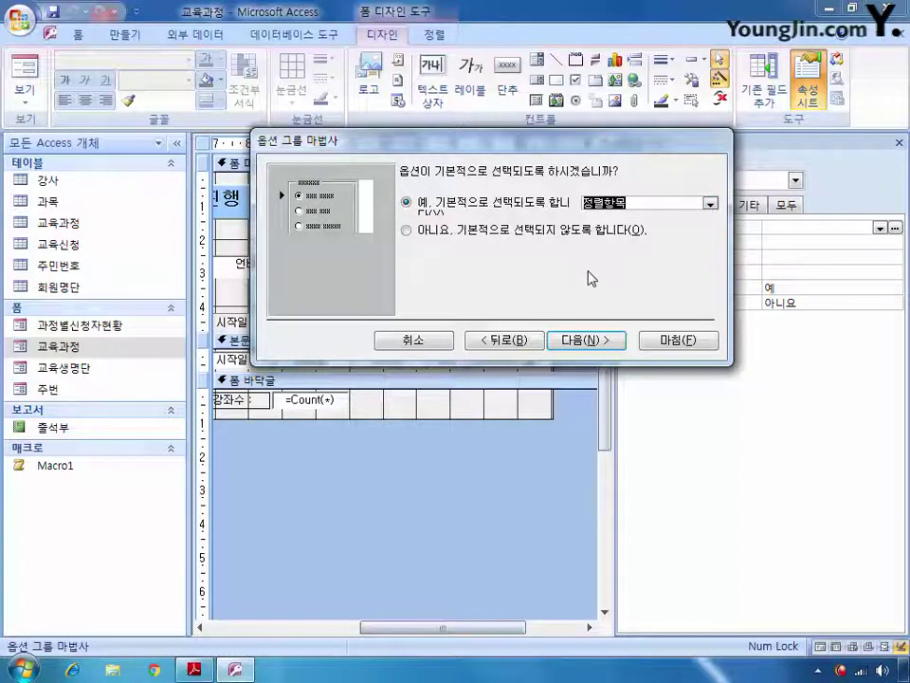
pyautogui.click(588, 341)
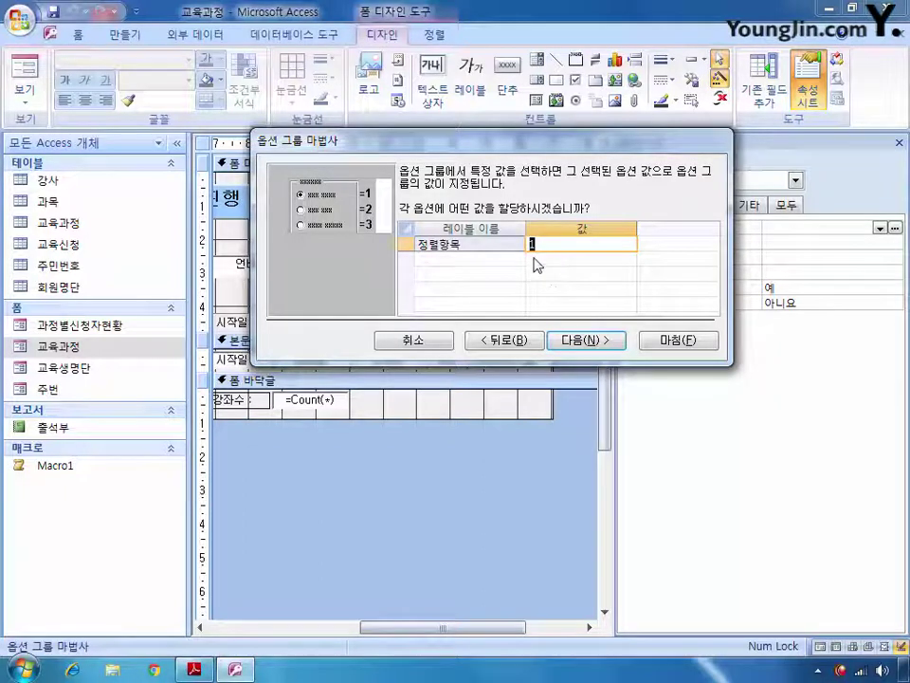
pyautogui.click(431, 343)
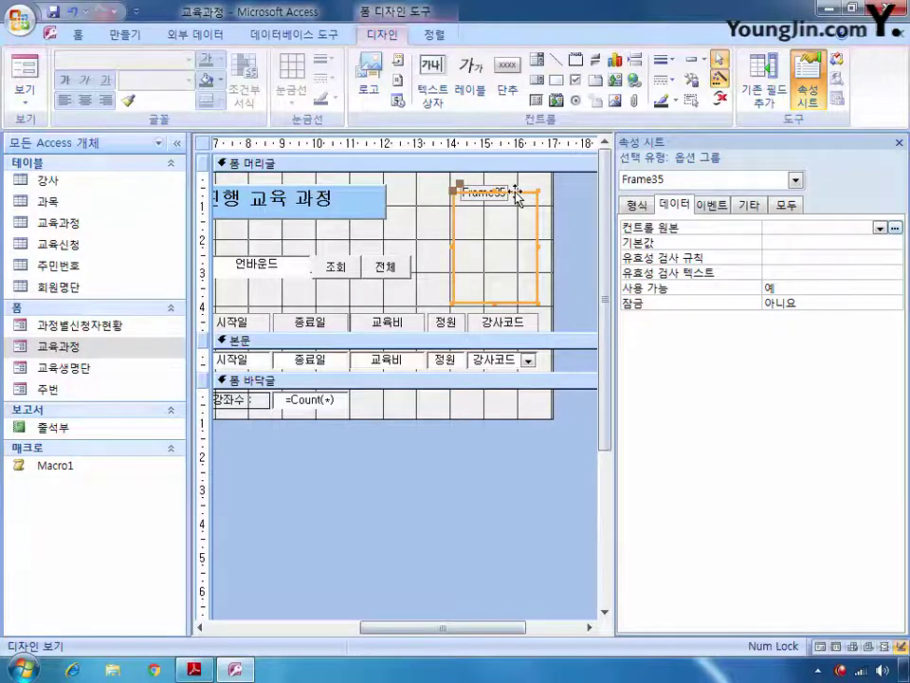
pyautogui.press('Delete')
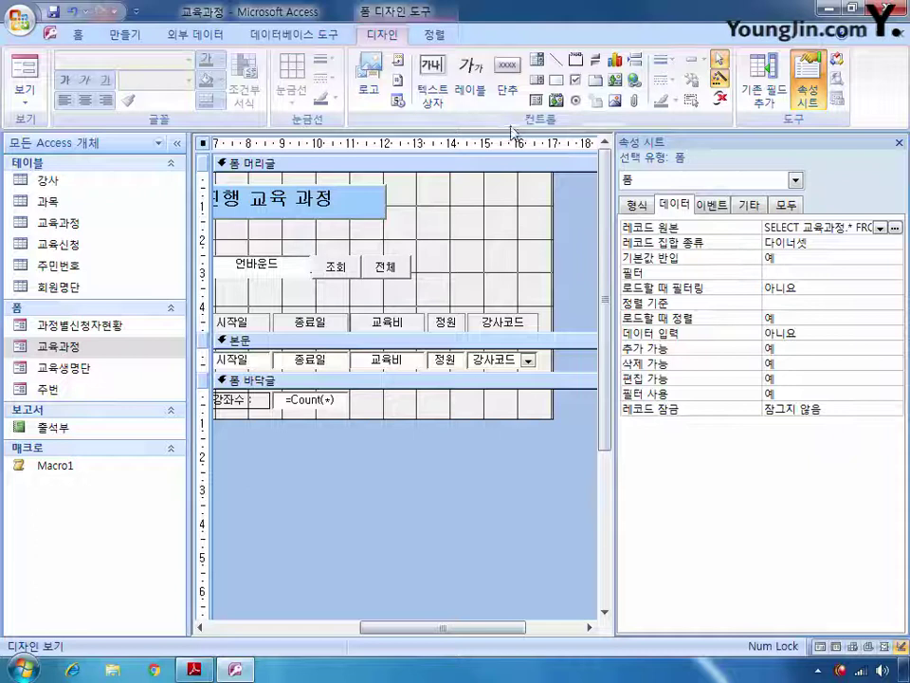
# Draw an option group about 3 cm square in the form header's empty area beyond the 전체 button, with 과목코드 as its first option label
pyautogui.click(576, 59)
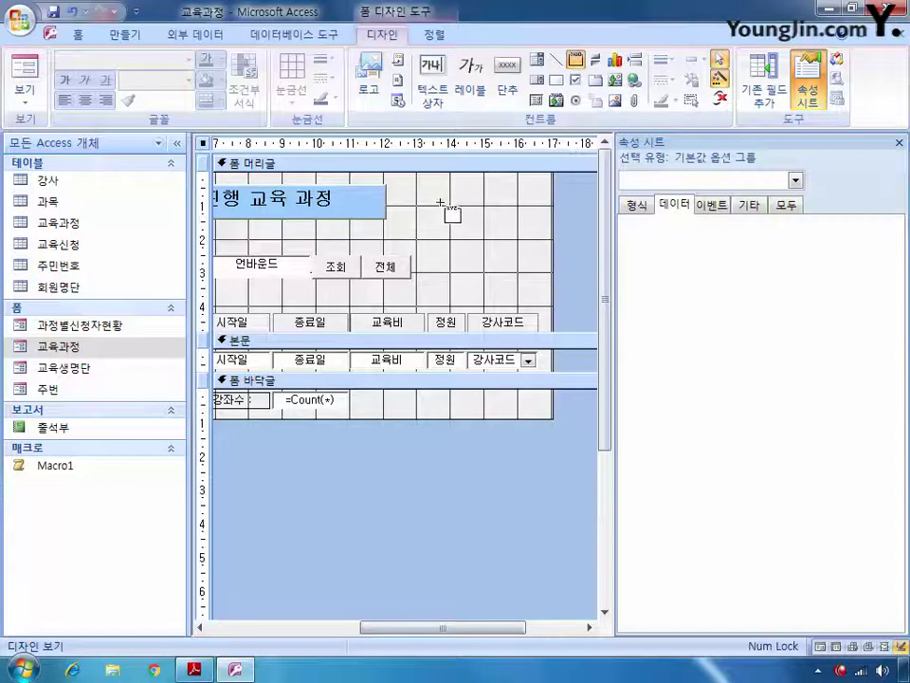
pyautogui.moveTo(440, 202); pyautogui.dragTo(541, 298)
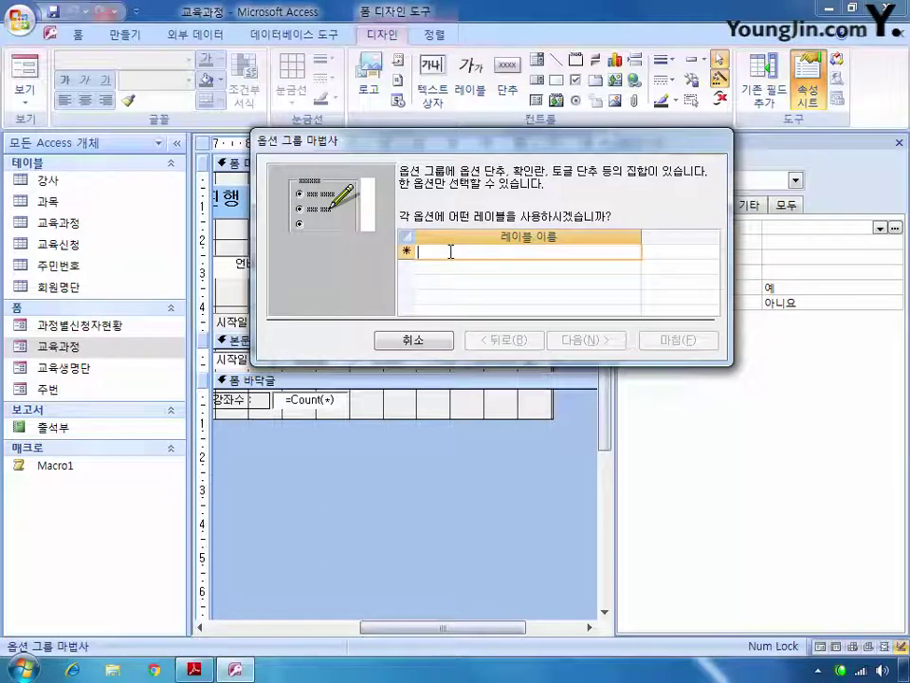
pyautogui.write('교')
pyautogui.write('목')
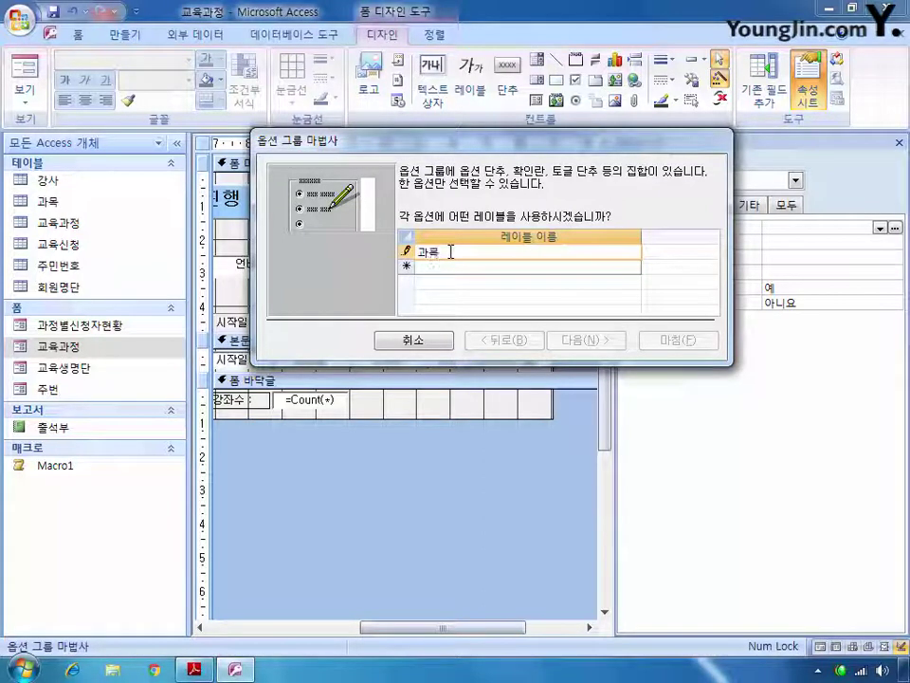
pyautogui.write('코')
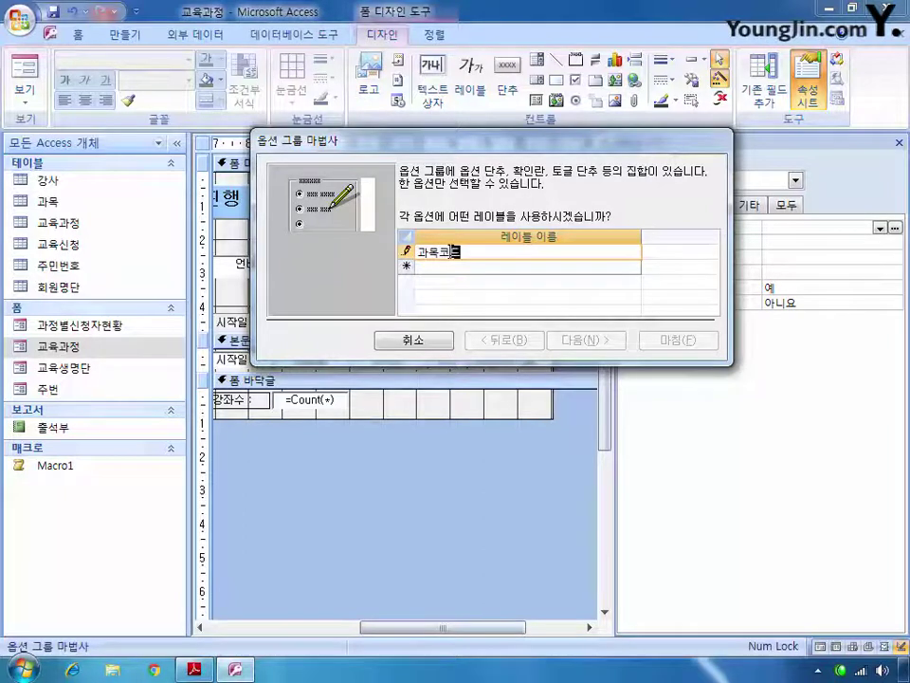
pyautogui.write('드')
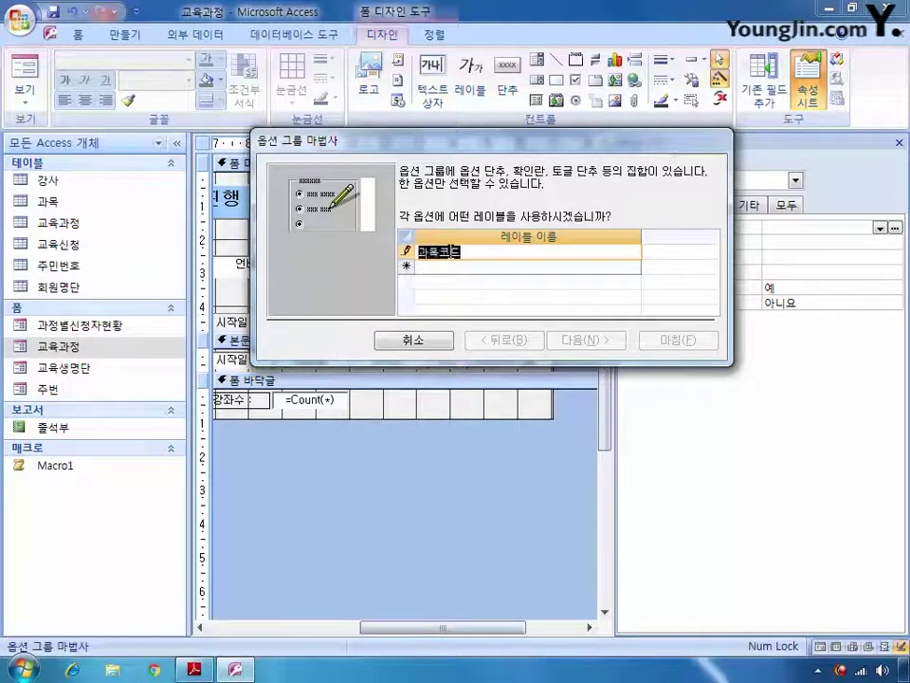
# Add 시작일, 종료일 and 강사코드 as further option labels and proceed to the default option choice
pyautogui.click(440, 270)
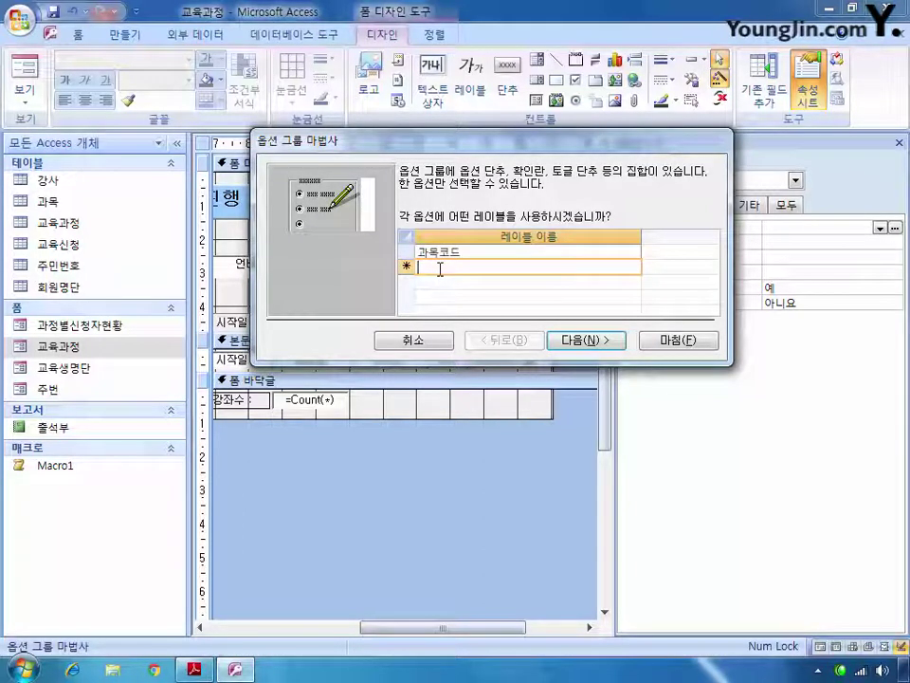
pyautogui.write('시작일')
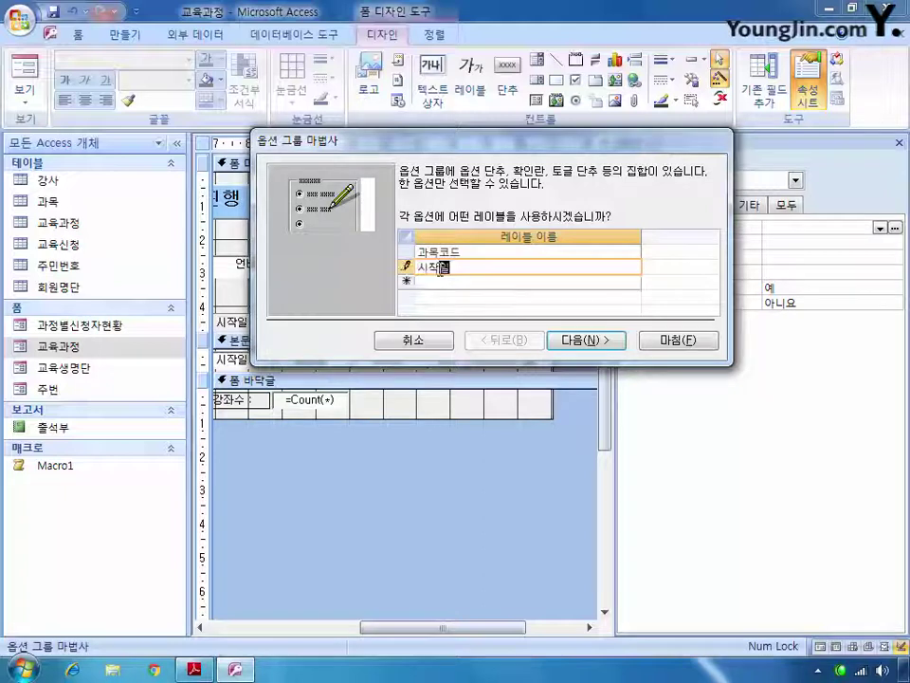
pyautogui.click(440, 281)
pyautogui.write('종료')
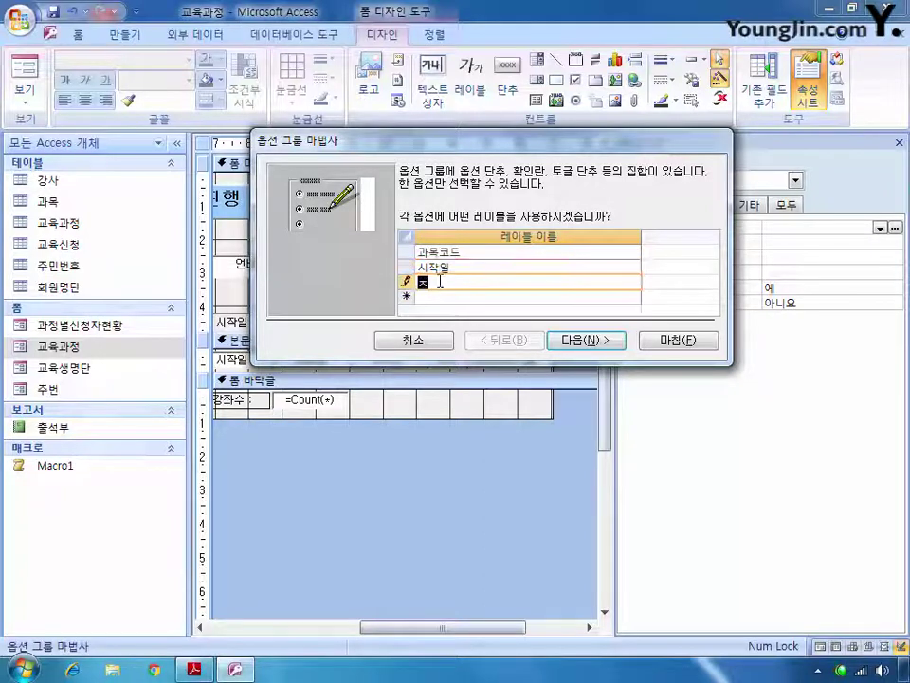
pyautogui.write('일')
pyautogui.click(442, 296)
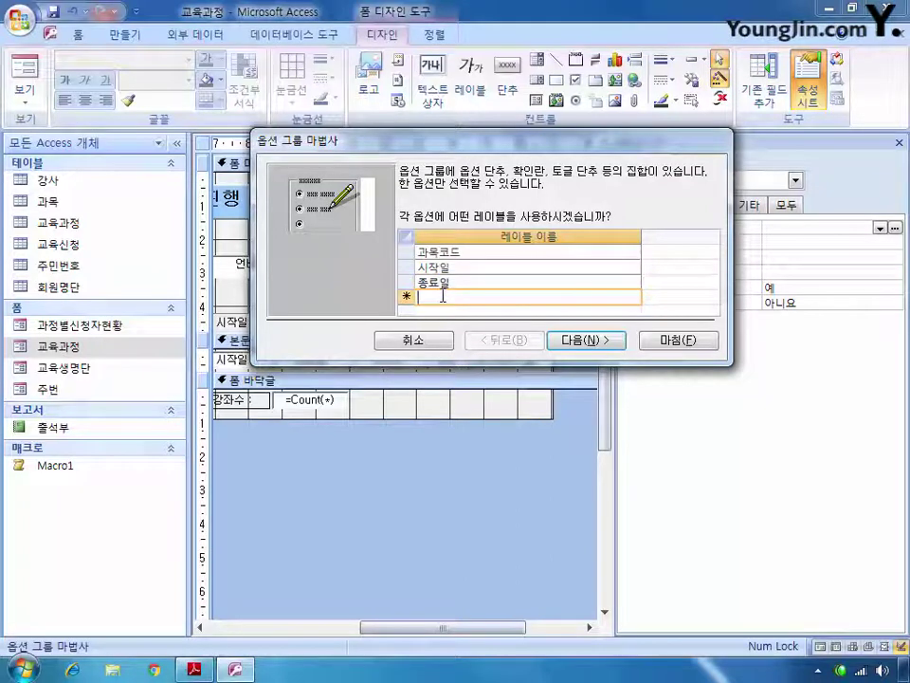
pyautogui.write('강사코드')
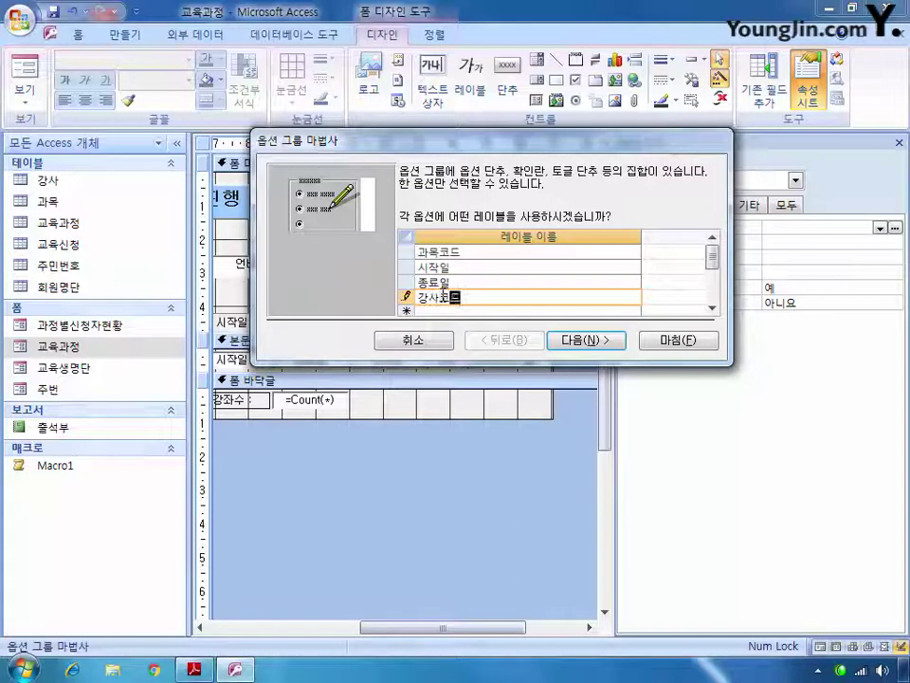
pyautogui.click(610, 346)
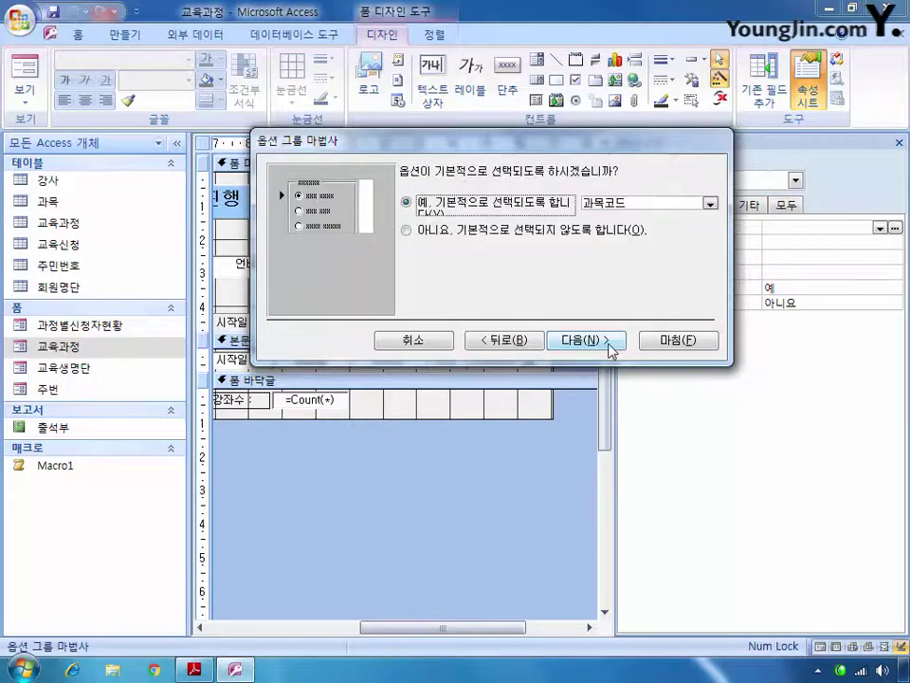
# Make 시작일 the default option and accept option values 1 to 4, value storage for future use, and etched option buttons
pyautogui.click(708, 203)
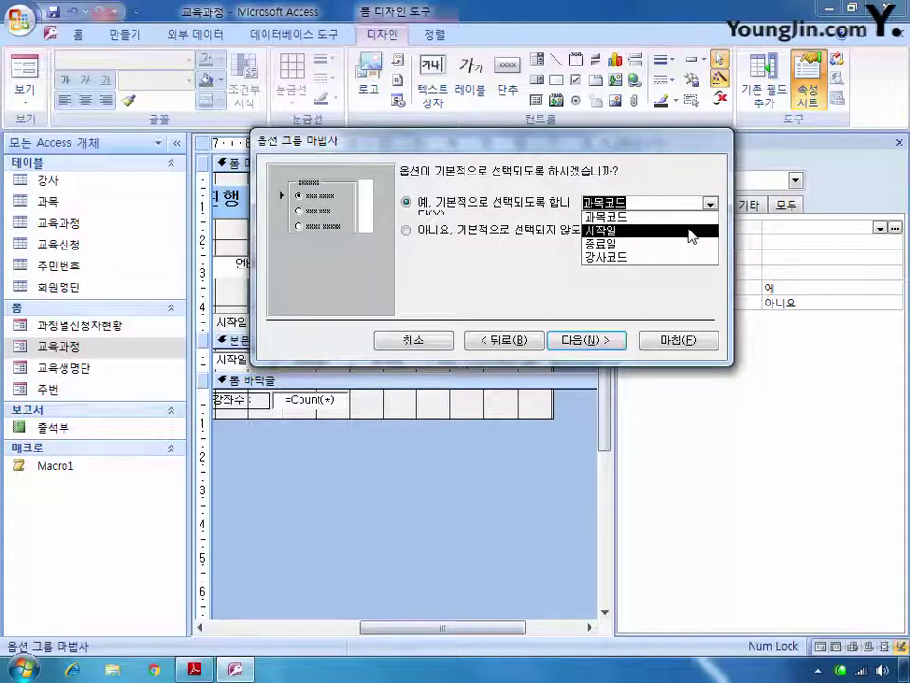
pyautogui.click(692, 231)
pyautogui.click(594, 341)
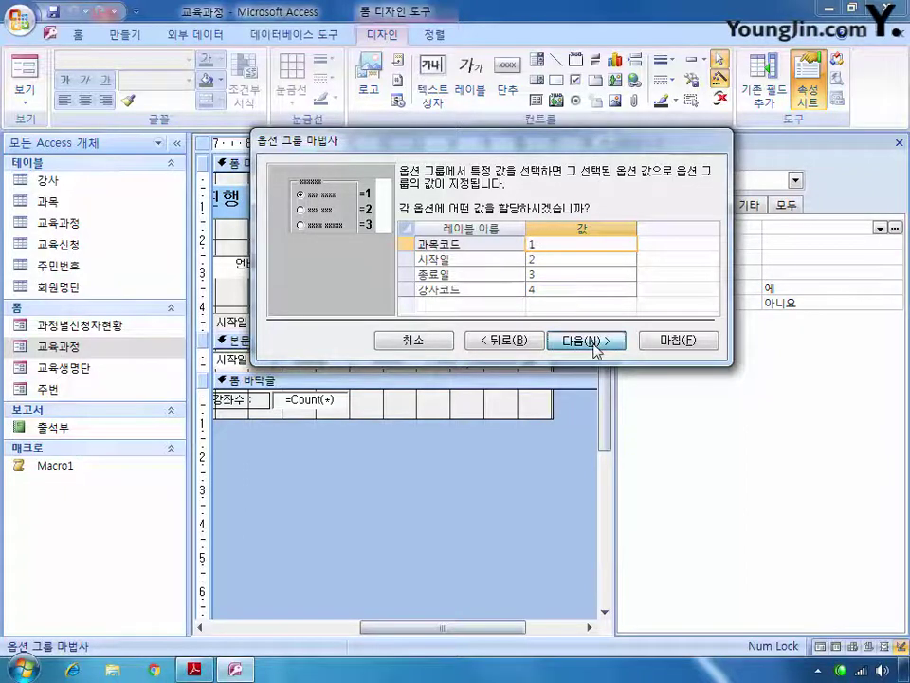
pyautogui.click(586, 341)
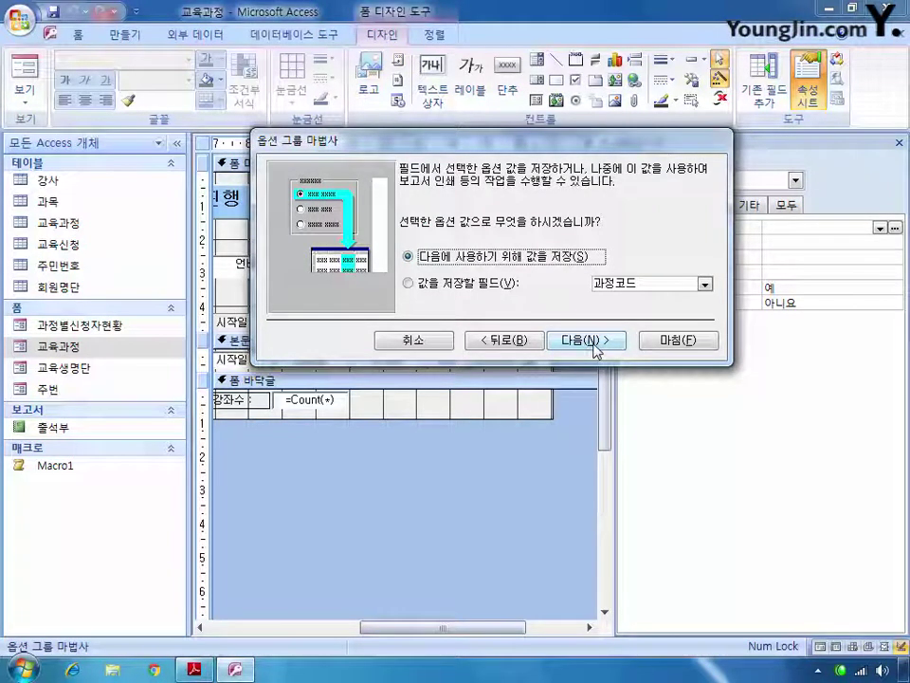
pyautogui.click(600, 345)
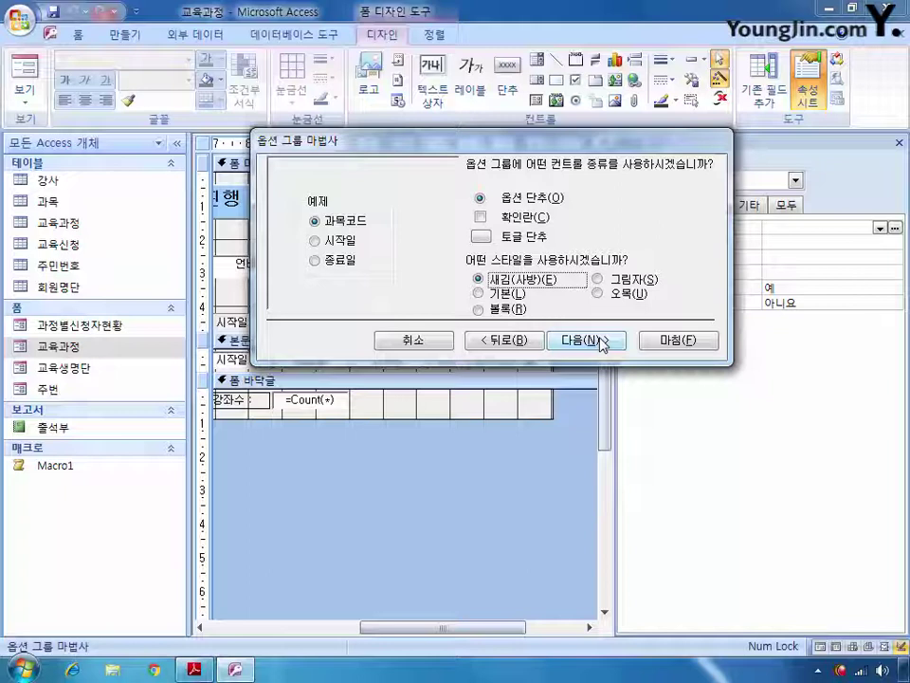
pyautogui.click(601, 342)
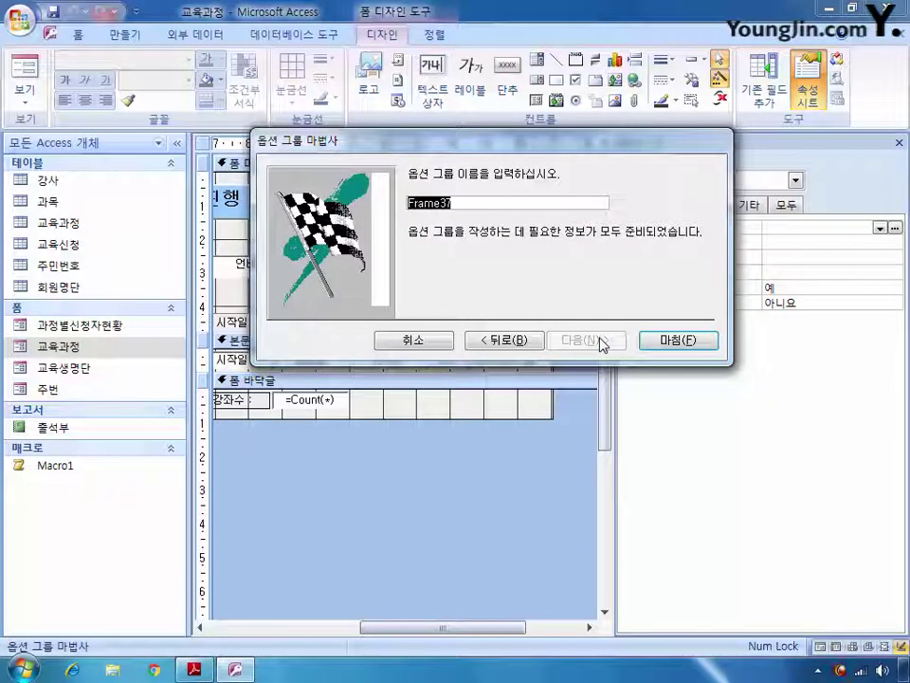
# Enter fra정렬 as the option group's caption and finish the option group wizard
pyautogui.press('BackSpace')
pyautogui.write('fra')
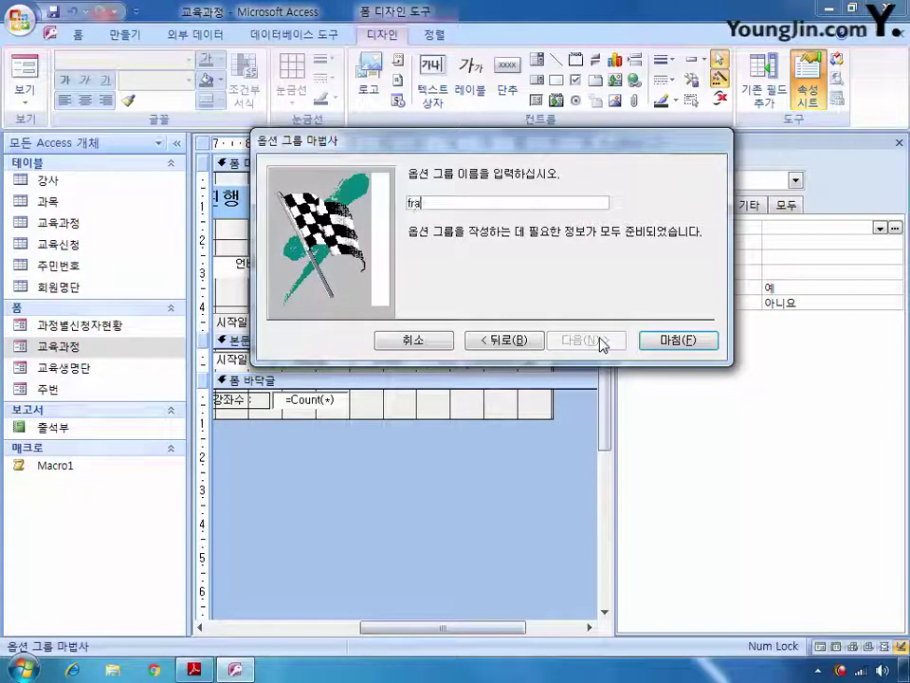
pyautogui.write('정ㄹ')
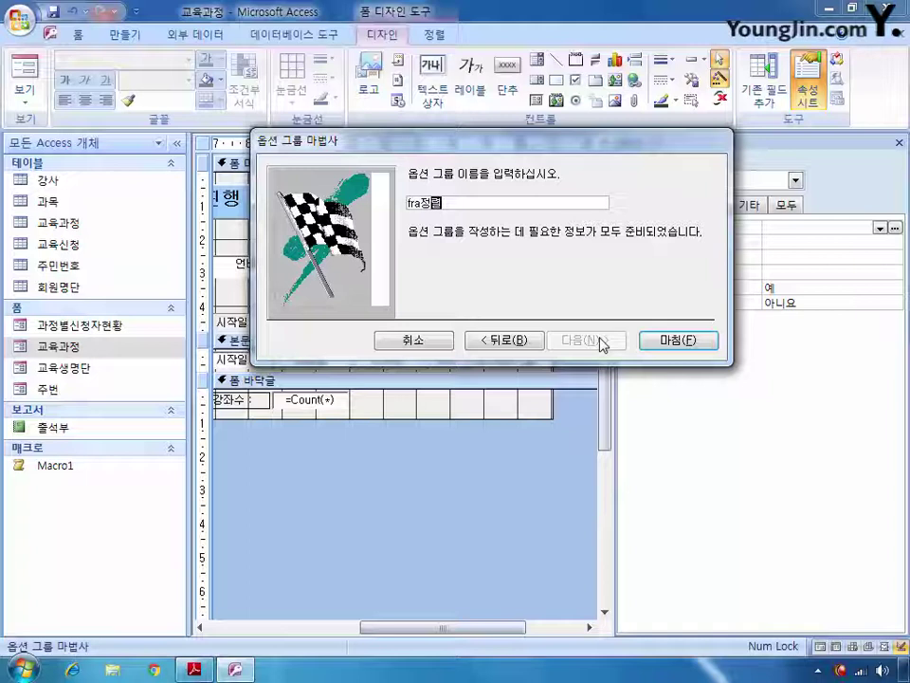
pyautogui.click(657, 343)
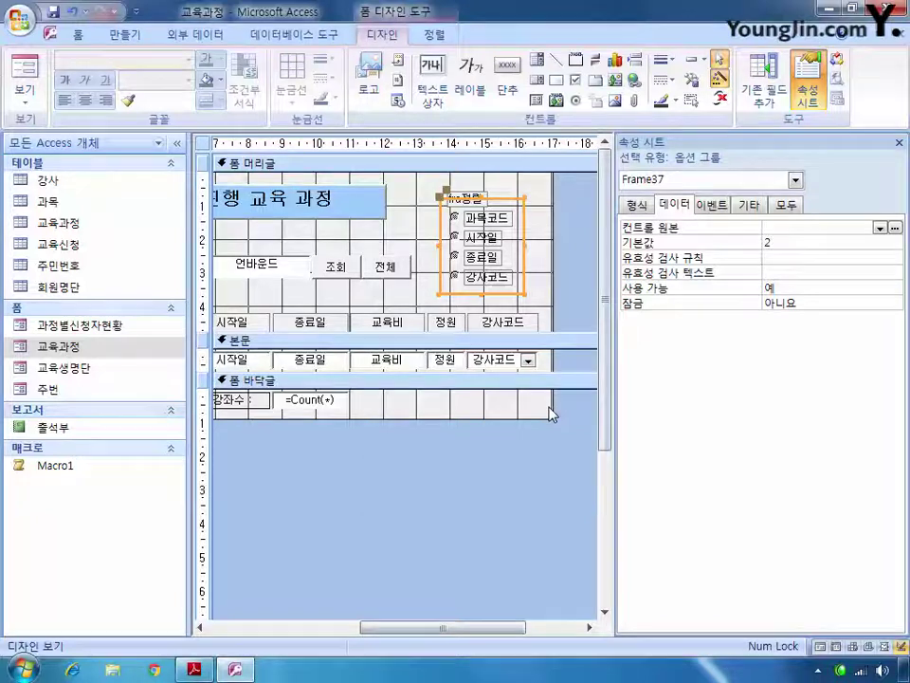
# Preview the 교육과정 form with its option group in form view and return to design view
pyautogui.click(21, 78)
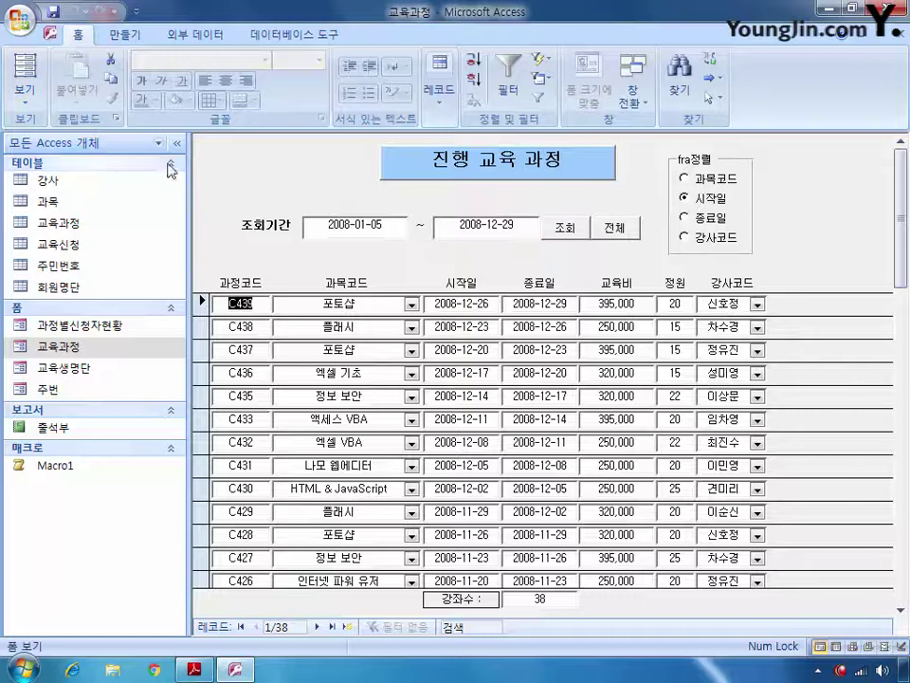
pyautogui.click(24, 91)
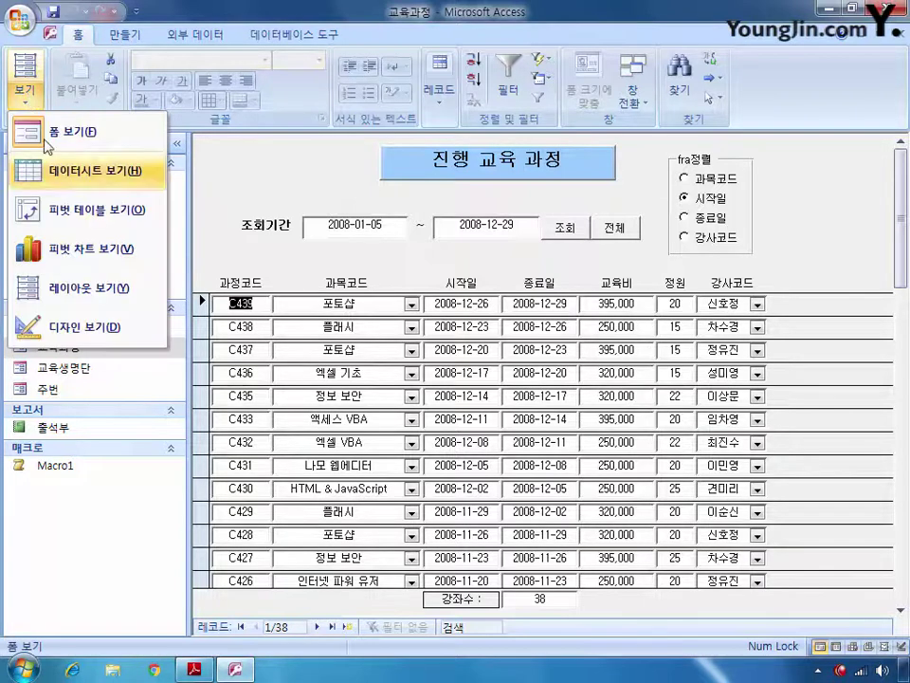
pyautogui.click(91, 322)
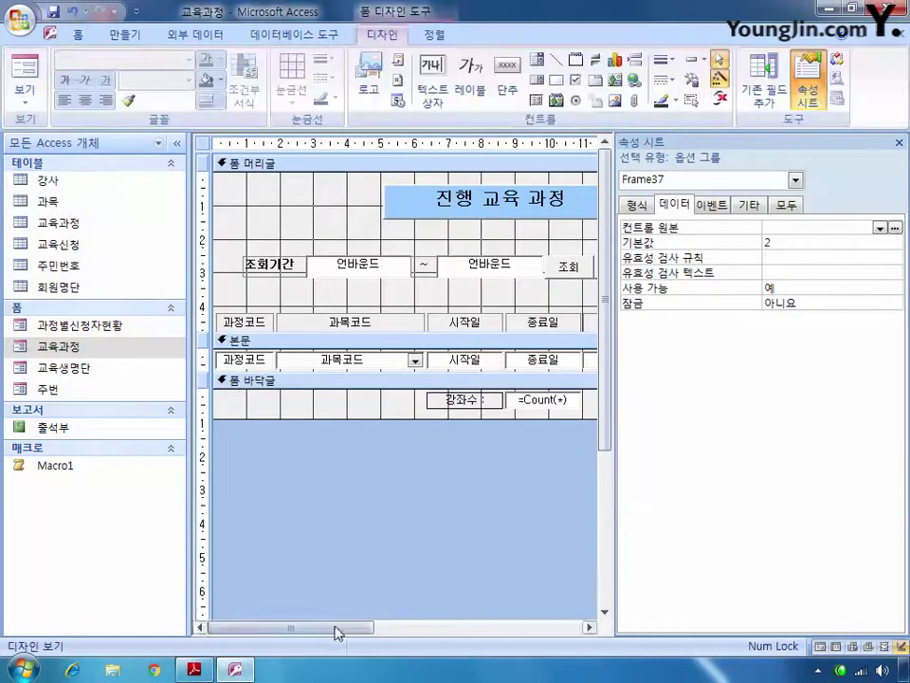
# Change the caption of the option group's label to 정렬항목
pyautogui.moveTo(336, 629); pyautogui.dragTo(572, 634)
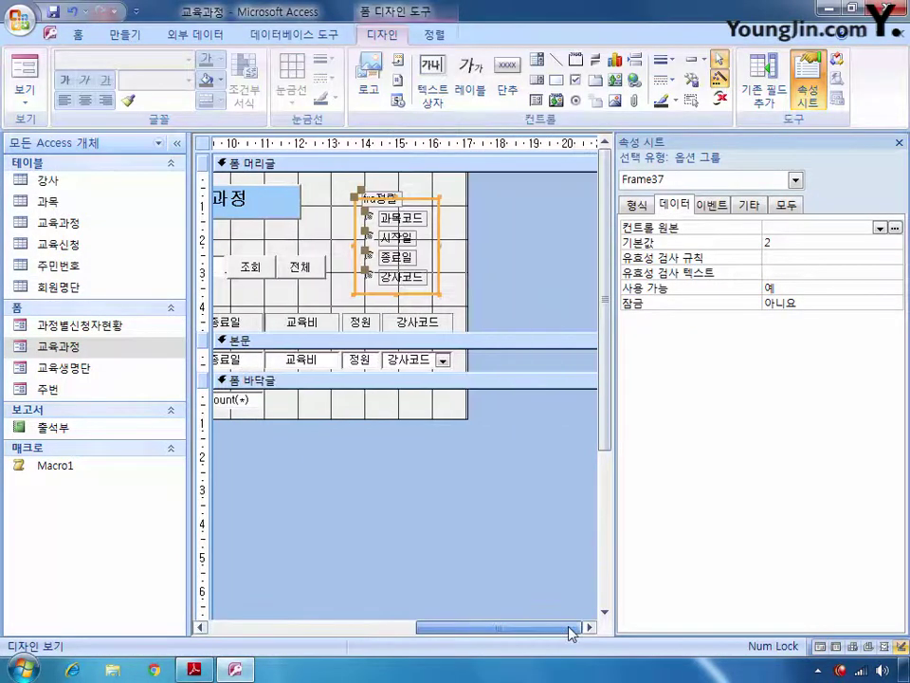
pyautogui.click(399, 199)
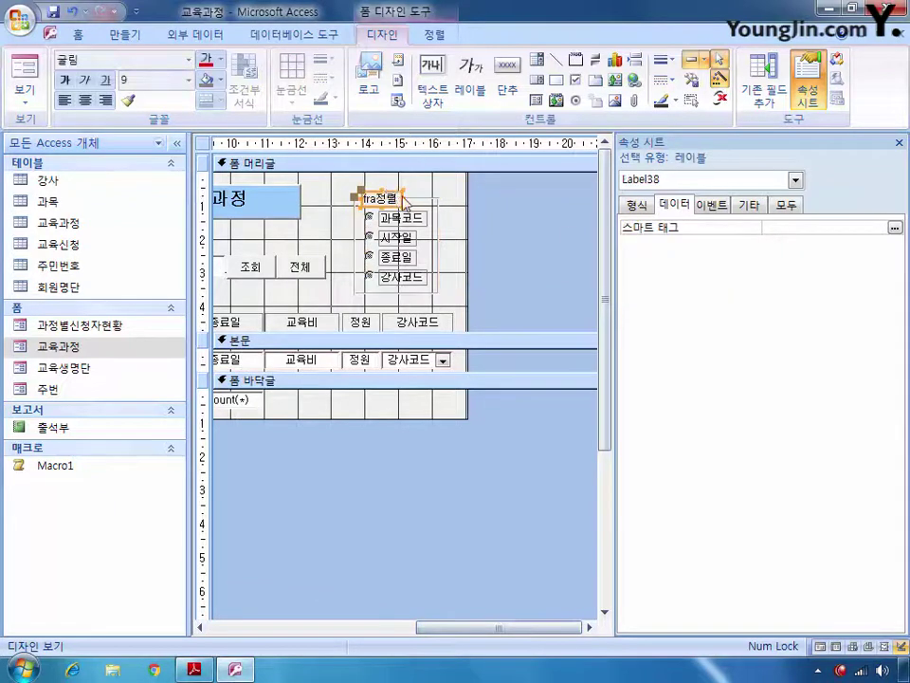
pyautogui.click(636, 205)
pyautogui.click(726, 227)
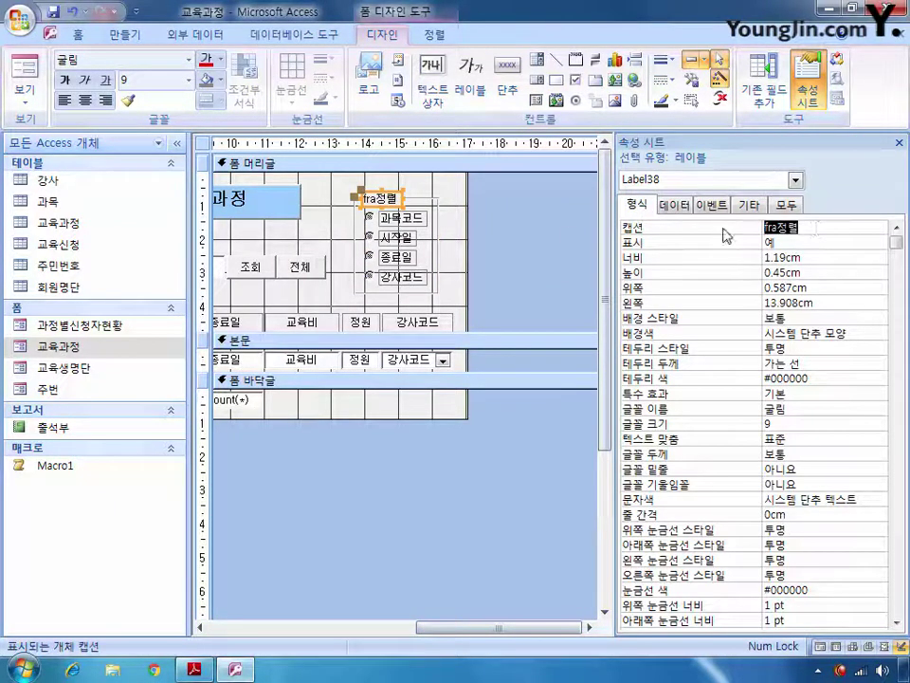
pyautogui.write('wjd')
pyautogui.press('BackSpace')
pyautogui.press('BackSpace')
pyautogui.press('BackSpace')
pyautogui.write('정렬항목')
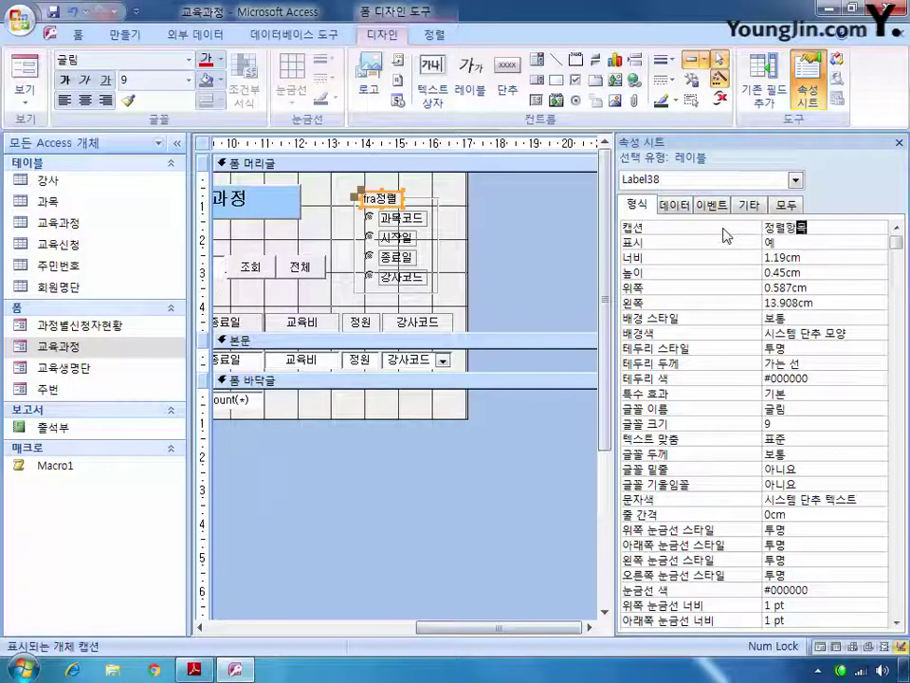
pyautogui.click(438, 232)
# Set the name property of the option group's frame to fra정렬
pyautogui.click(438, 231)
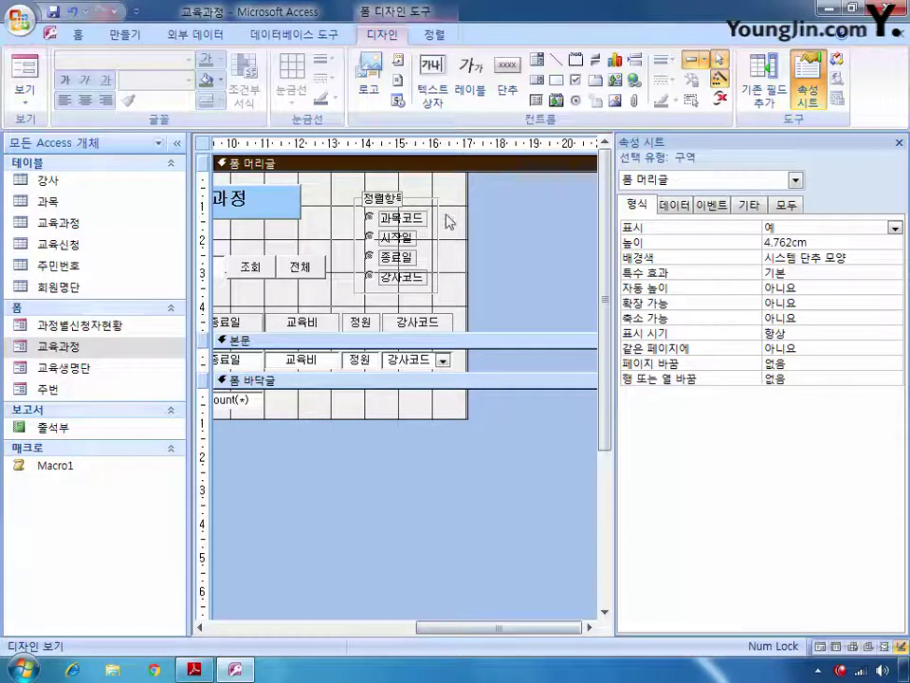
pyautogui.click(428, 197)
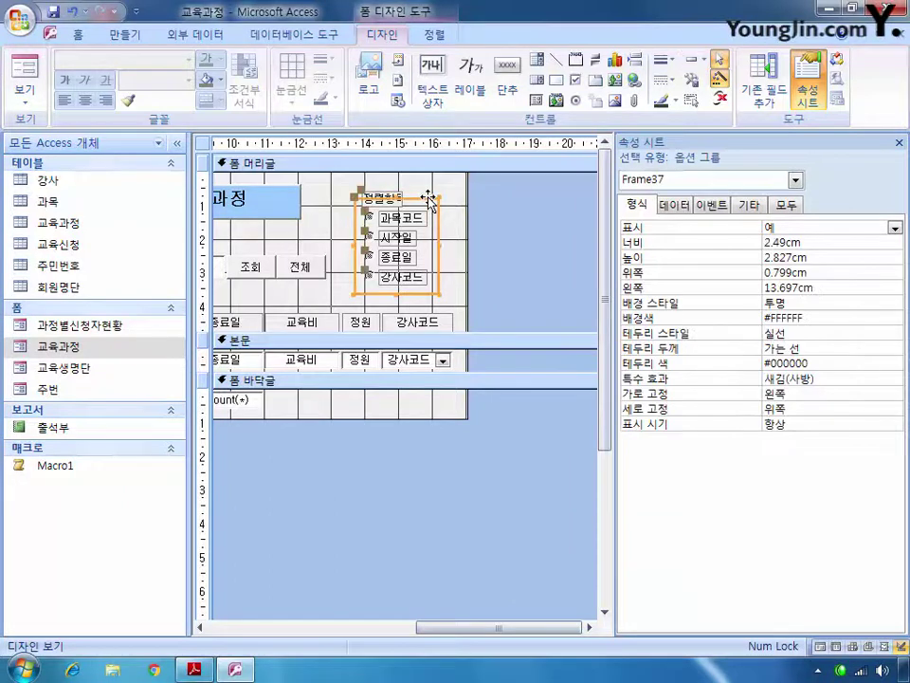
pyautogui.click(786, 205)
pyautogui.doubleClick(814, 224)
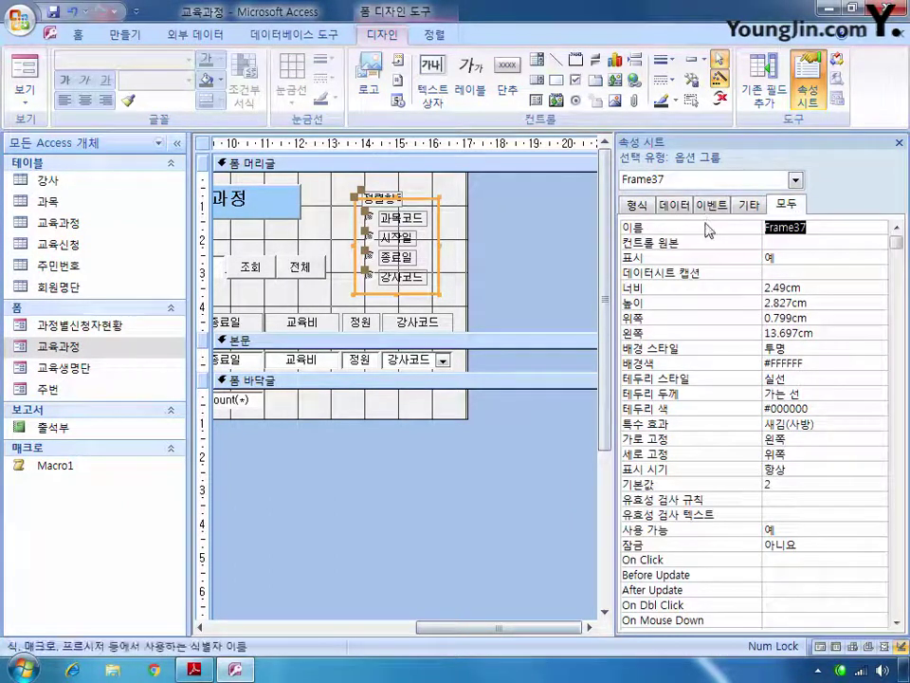
pyautogui.write('조')
pyautogui.press('BackSpace')
pyautogui.write('f')
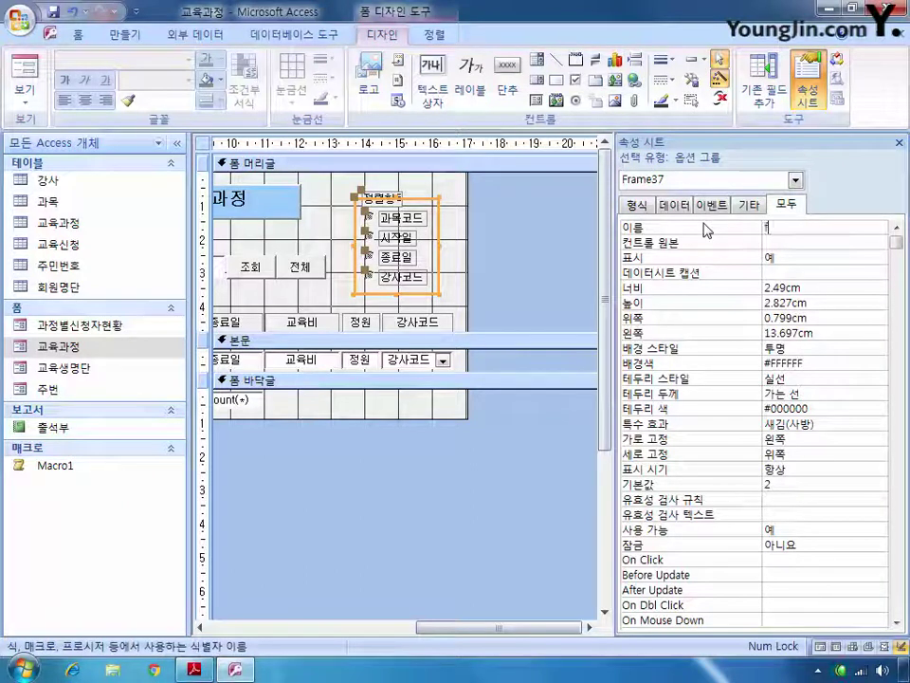
pyautogui.write('ra정렬')
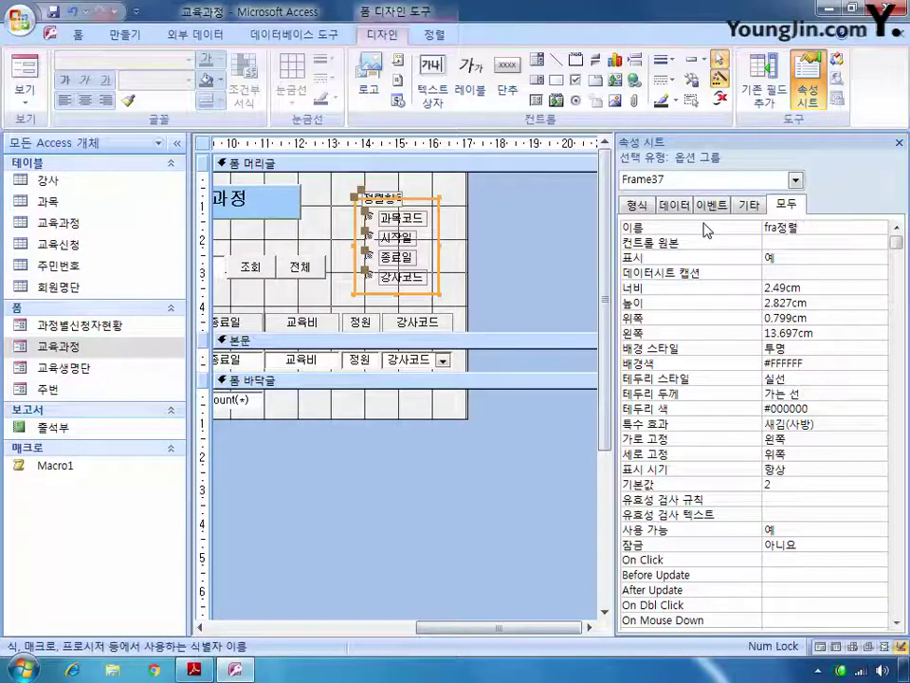
pyautogui.click(507, 264)
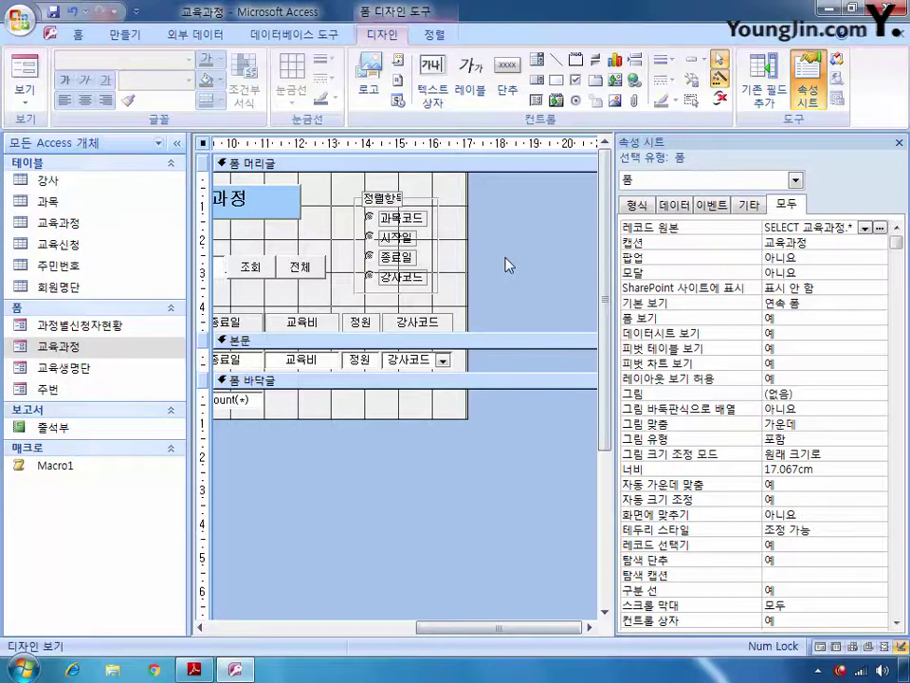
# Assign an event procedure to the fra정렬 option group's After Update event and open its code
pyautogui.click(431, 213)
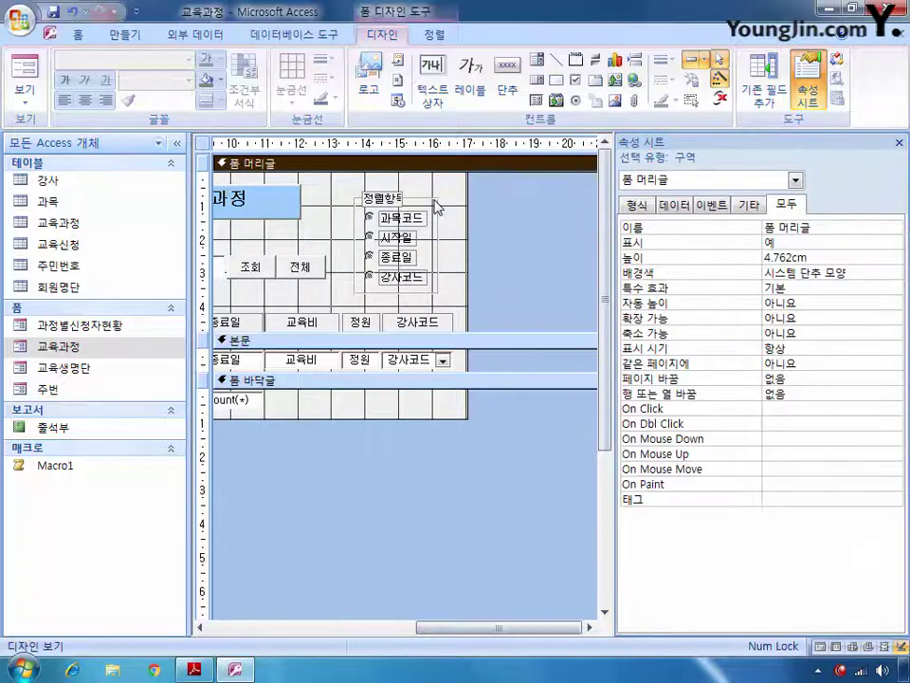
pyautogui.click(436, 206)
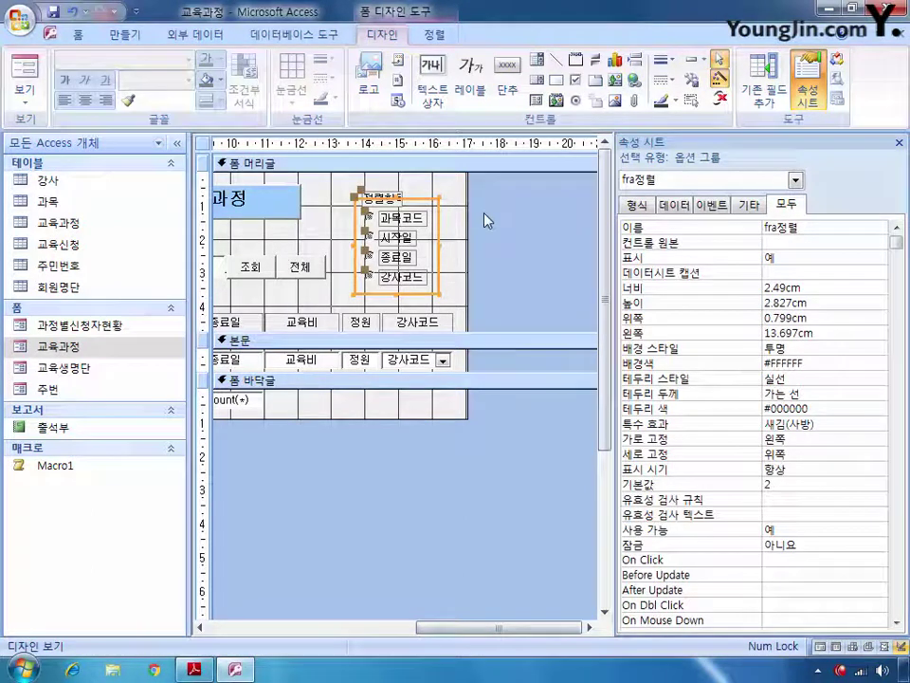
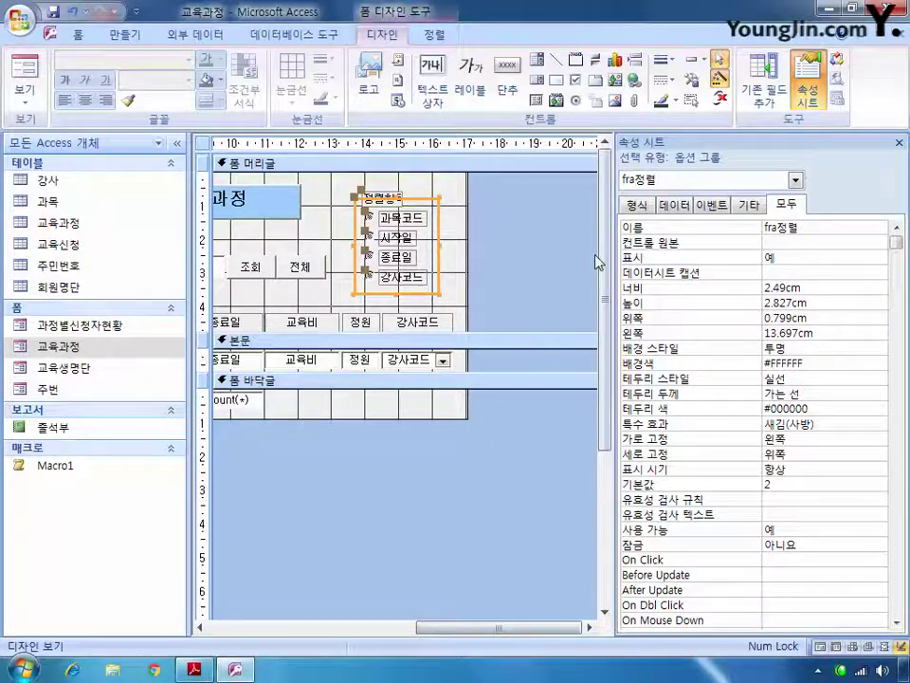
pyautogui.click(713, 205)
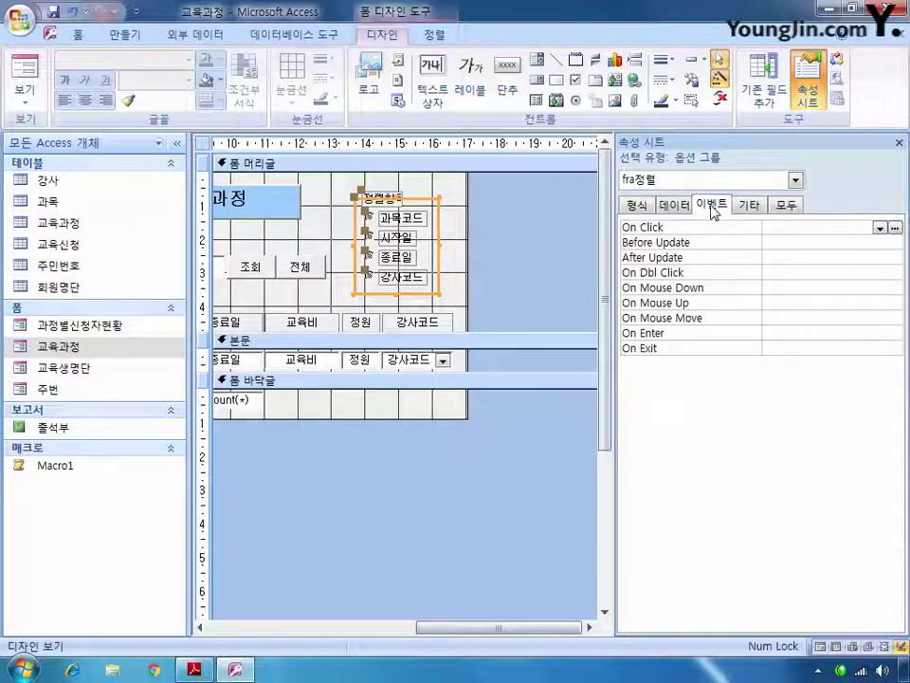
pyautogui.click(805, 257)
pyautogui.click(880, 258)
pyautogui.click(858, 270)
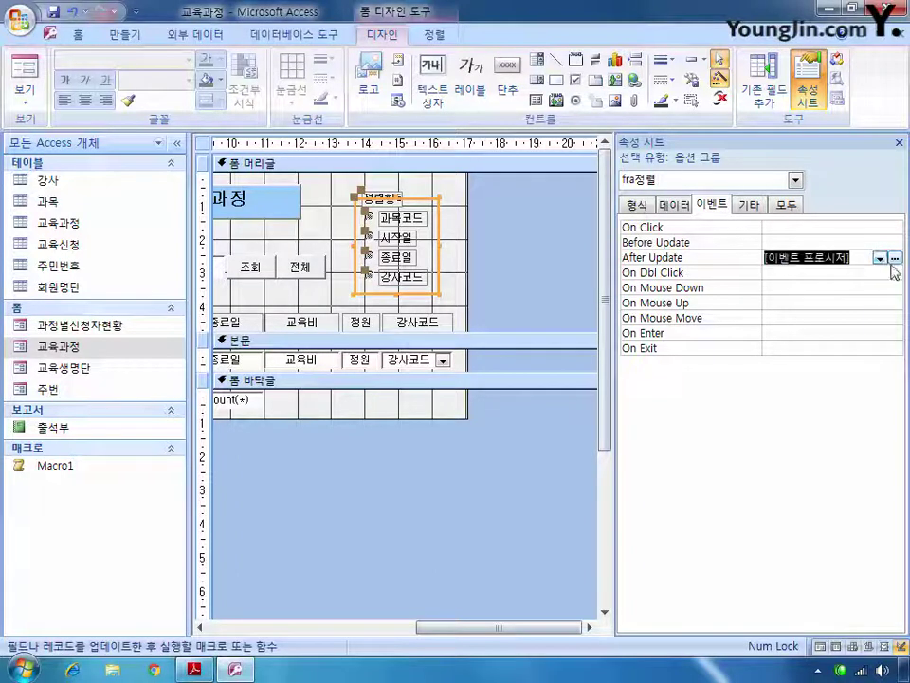
pyautogui.click(894, 257)
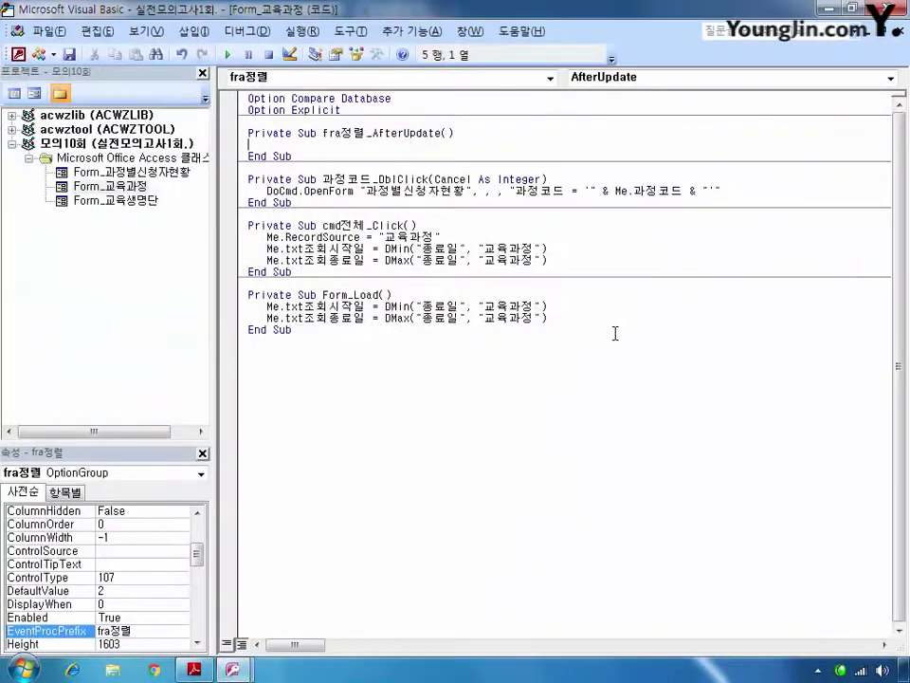
# Begin a Select Case statement inside the fra정렬_AfterUpdate procedure, with blank lines around it
pyautogui.click(249, 155)
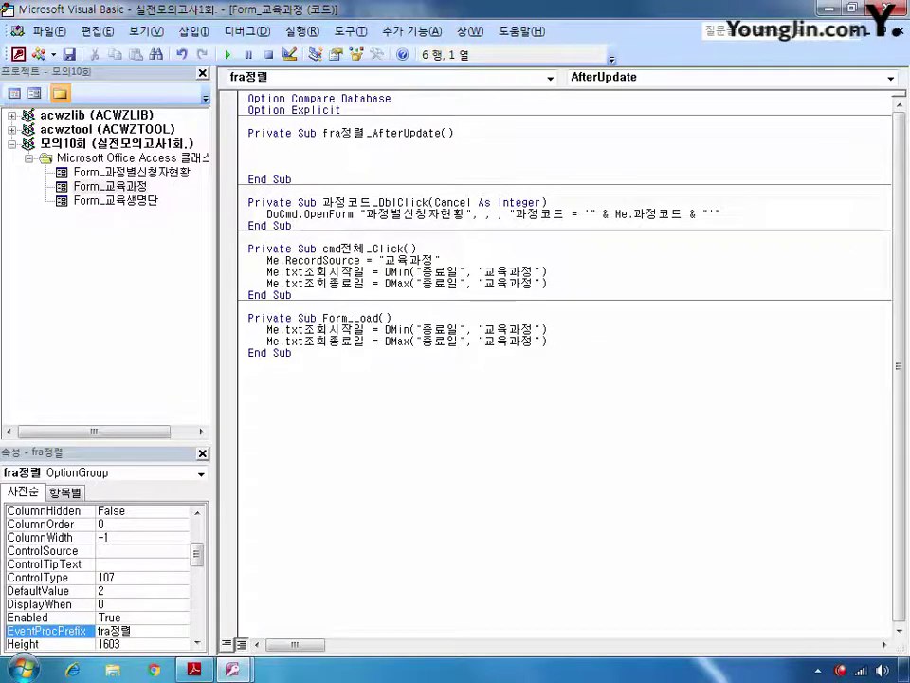
pyautogui.write('select')
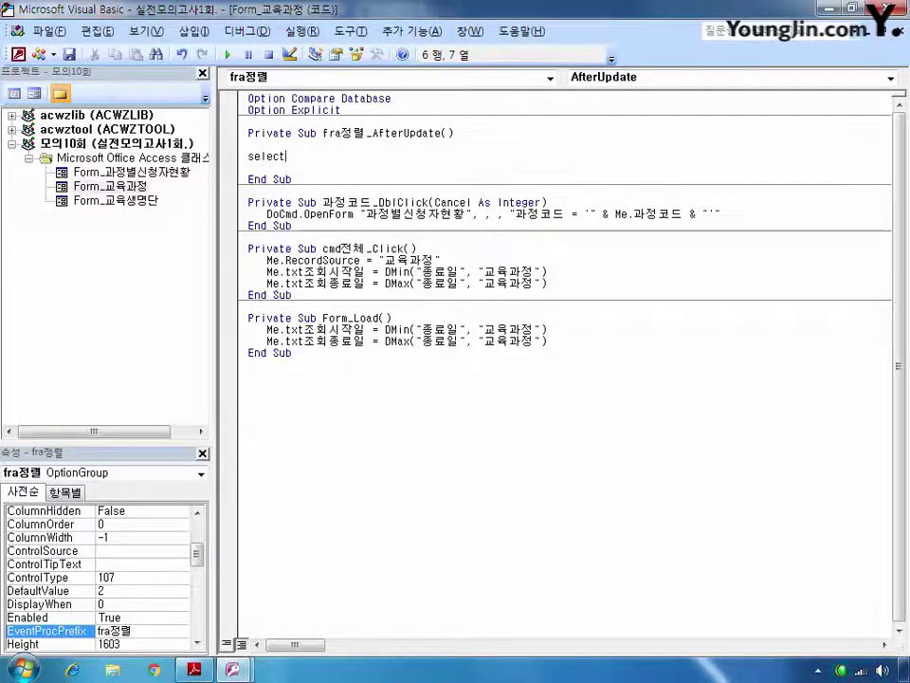
pyautogui.write(' cas')
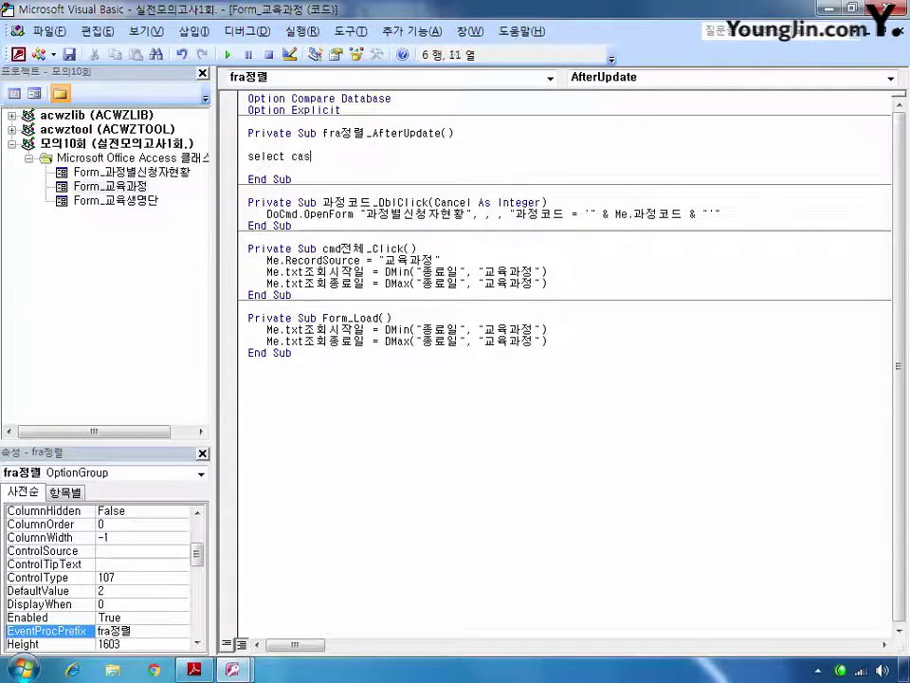
# Write the Select Case fra정렬 statement and a Case 1 line in the fra정렬_AfterUpdate procedure
pyautogui.write('e fra정렬')
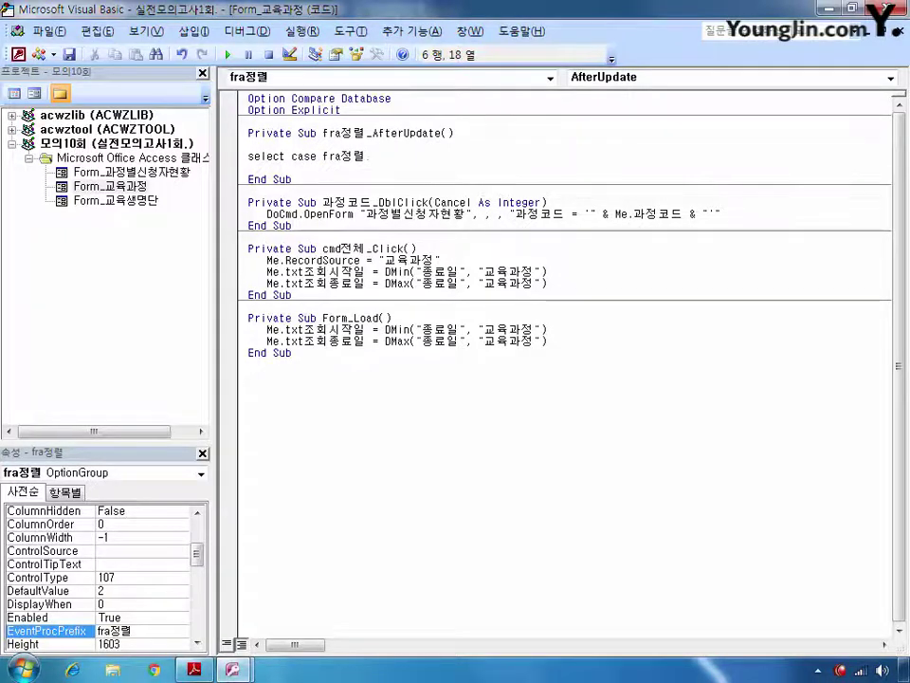
pyautogui.press('Return')
pyautogui.write('cas')
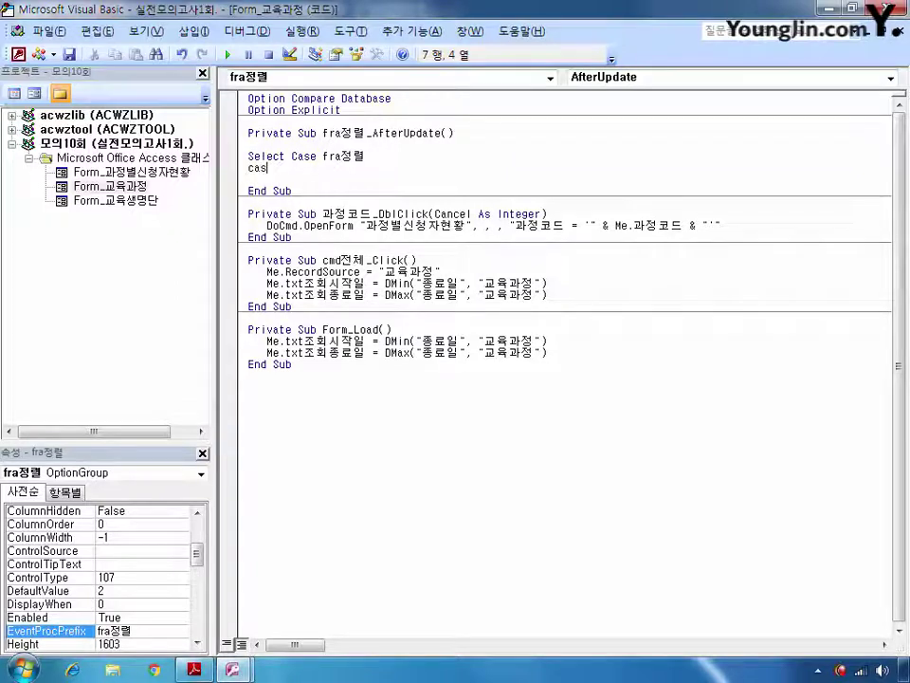
pyautogui.write('e 1')
pyautogui.press('Return')
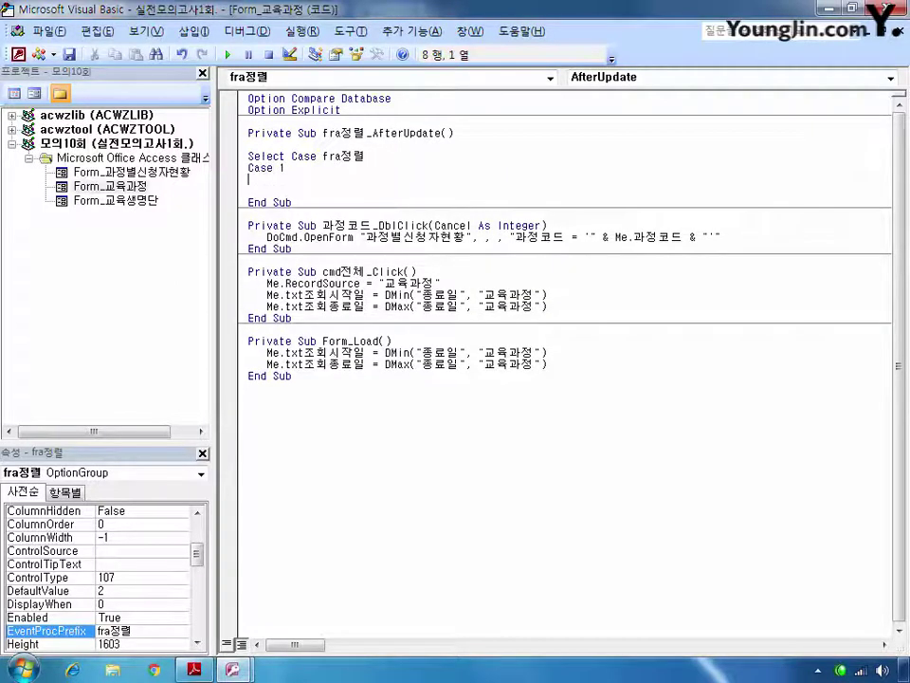
# Under Case 1, add the statement Me.OrderBy = "과목코드"
pyautogui.write('ㅡㄷ')
pyautogui.press('BackSpace')
pyautogui.press('BackSpace')
pyautogui.press('Hangul')
pyautogui.write('me.')
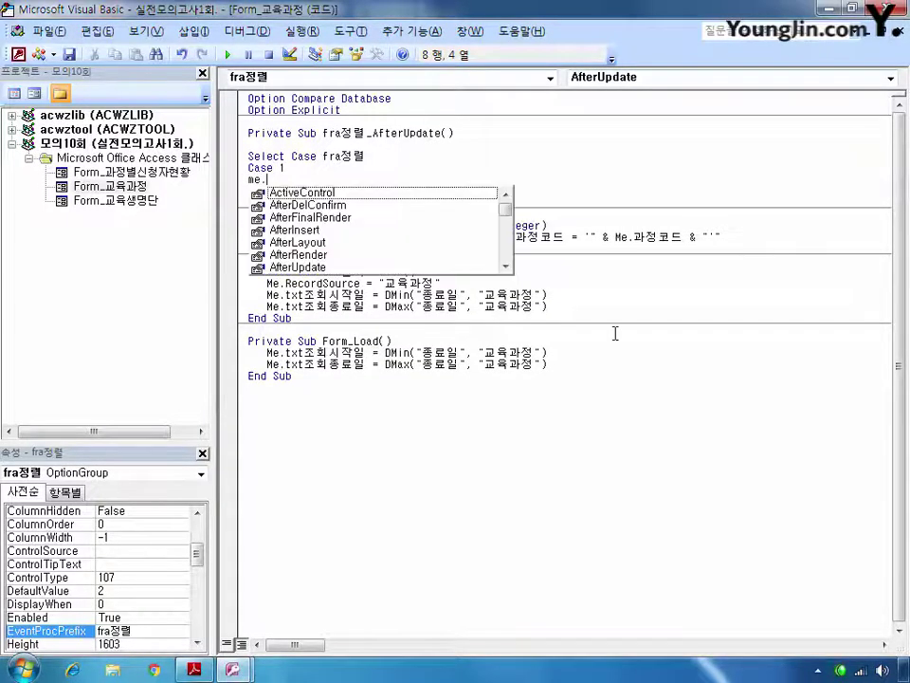
pyautogui.write('orderb')
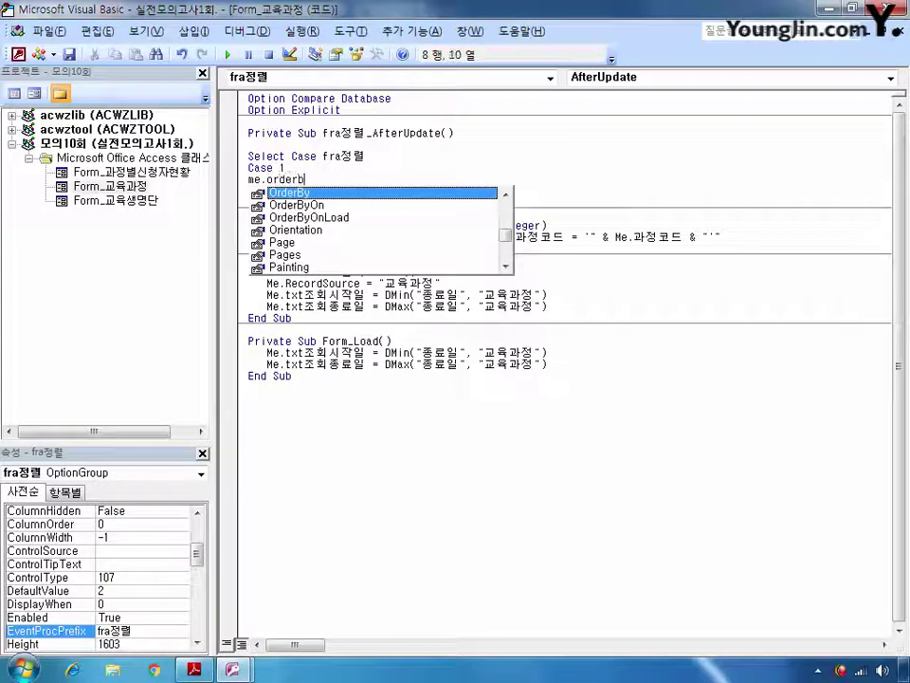
pyautogui.write('y = "')
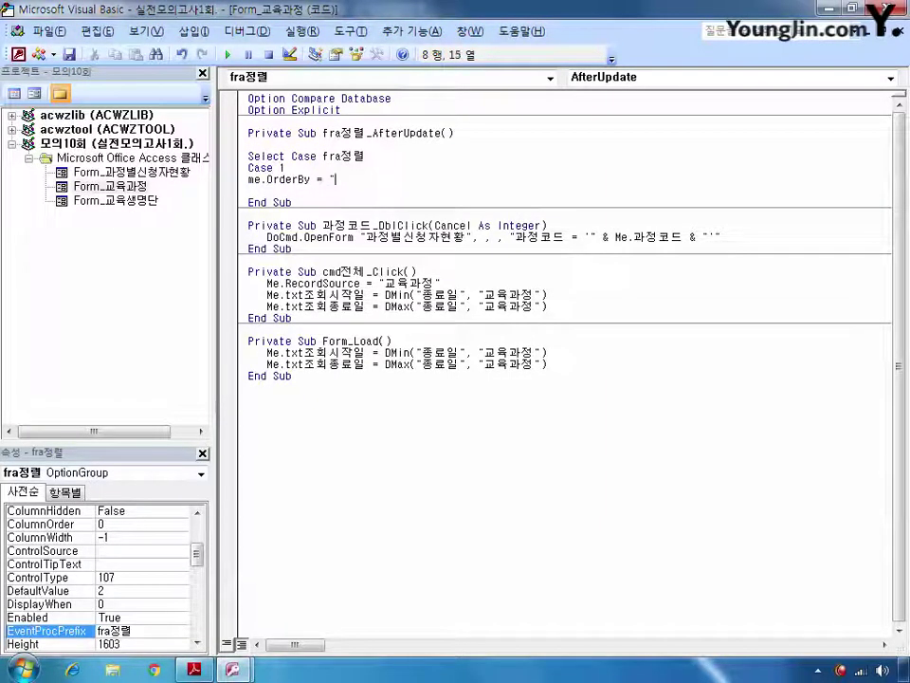
pyautogui.press('Hangul')
pyautogui.write('과목코드"')
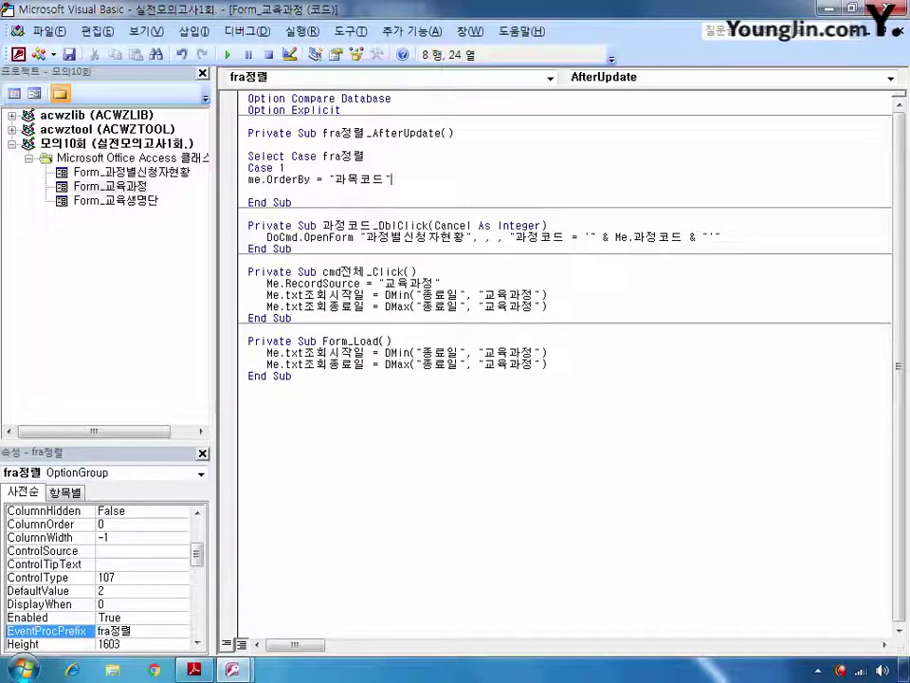
# Duplicate the two-line Case 1 block three times directly below the original
pyautogui.moveTo(392, 180); pyautogui.dragTo(237, 180)
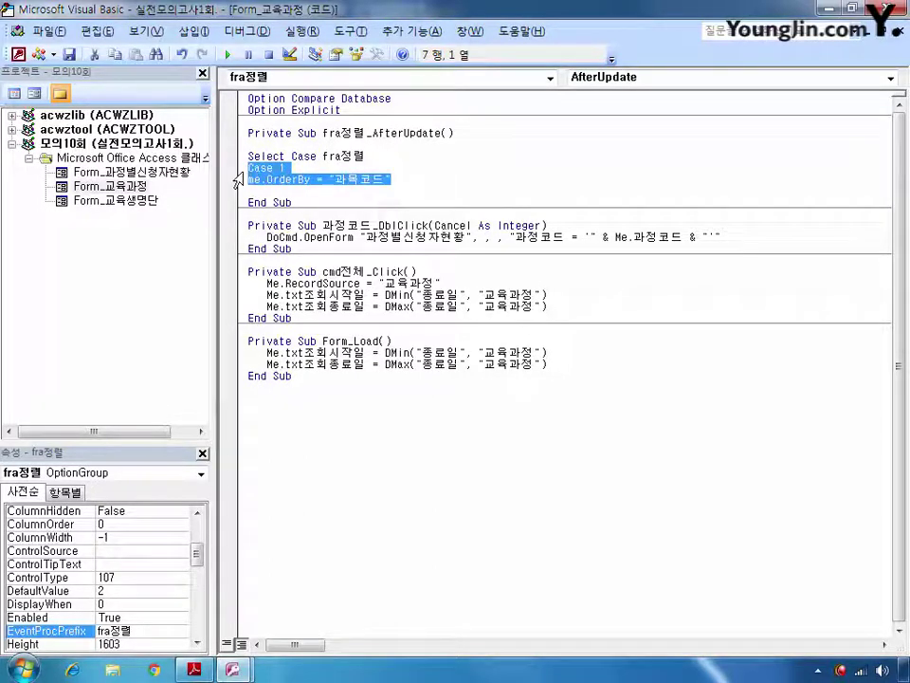
pyautogui.click(417, 183)
pyautogui.press('Return')
pyautogui.write('Case 1 Me.OrderBy = "과목코드"')
pyautogui.press('Return')
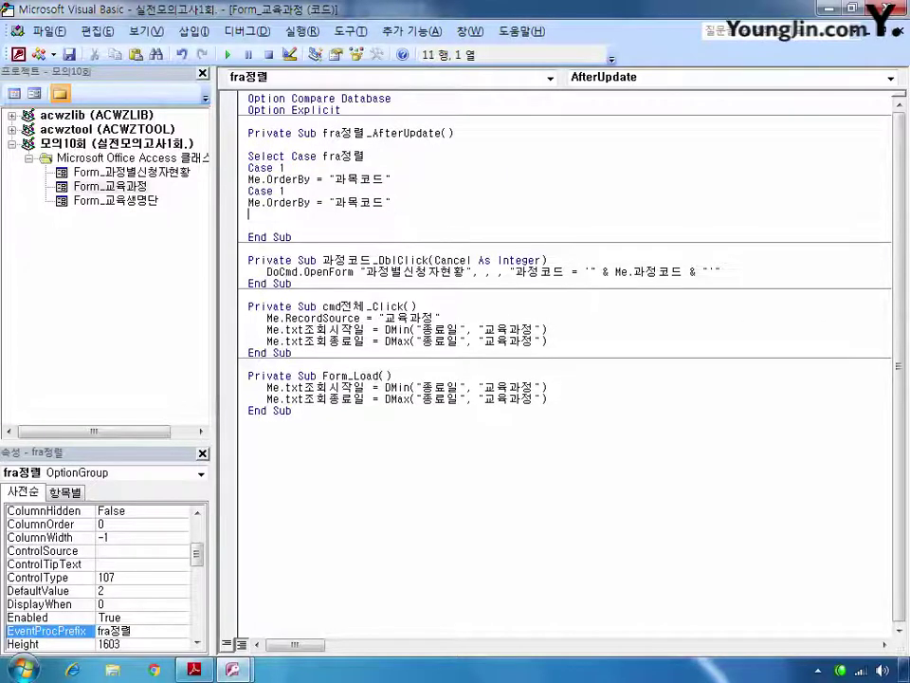
pyautogui.write('Case 1 Me.OrderBy = "과목코드"')
pyautogui.press('Return')
pyautogui.write('Case 1 Me.OrderBy = "과목코드"')
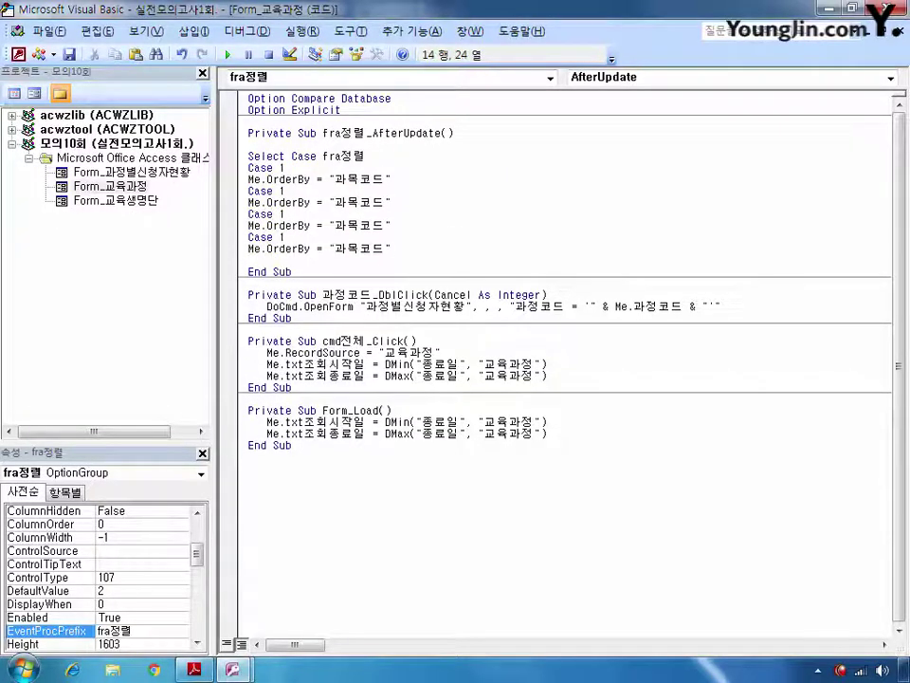
# Renumber the three duplicated branches as Case 2, Case 3 and Case 4
pyautogui.click(292, 190)
pyautogui.press('BackSpace')
pyautogui.write('2')
pyautogui.click(287, 213)
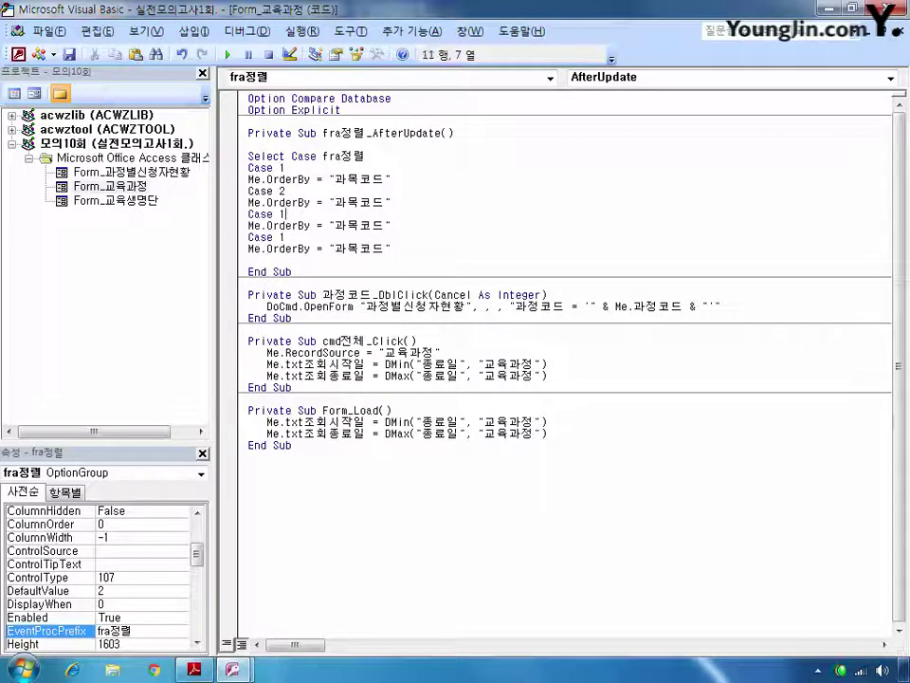
pyautogui.press('Down')
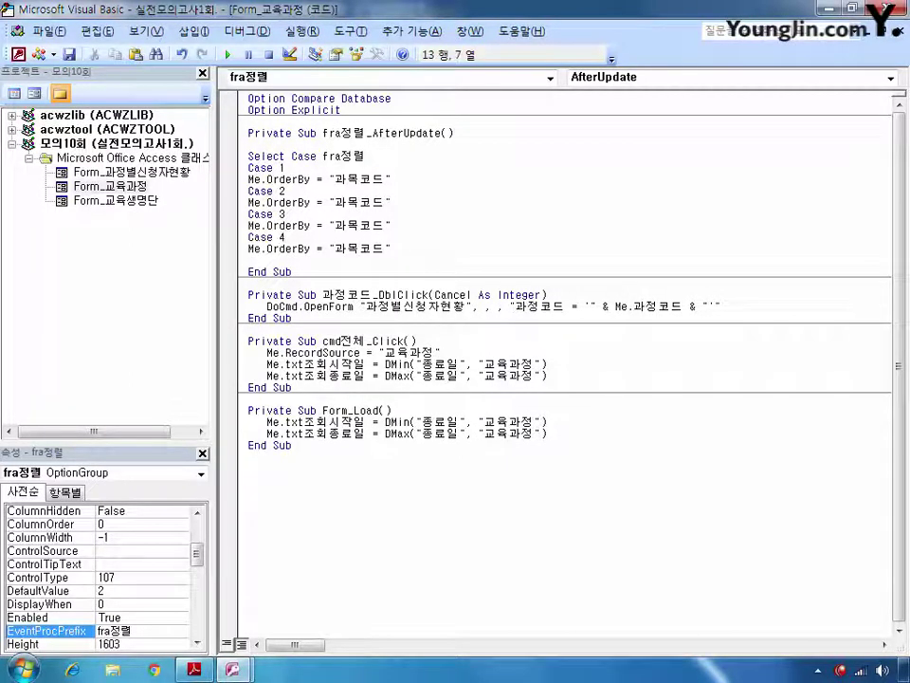
# Change the OrderBy value under Case 2 to "시작일"
pyautogui.click(335, 202)
pyautogui.moveTo(337, 202); pyautogui.dragTo(386, 202)
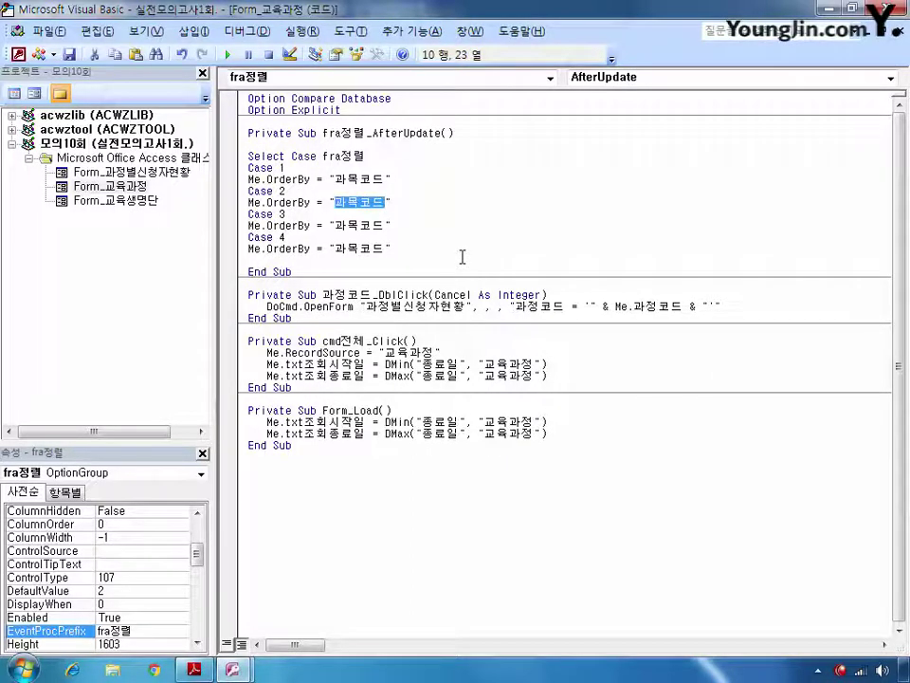
pyautogui.write('시작일')
# Change the OrderBy value under Case 3 to "종료일"
pyautogui.press('Down')
pyautogui.press('Down')
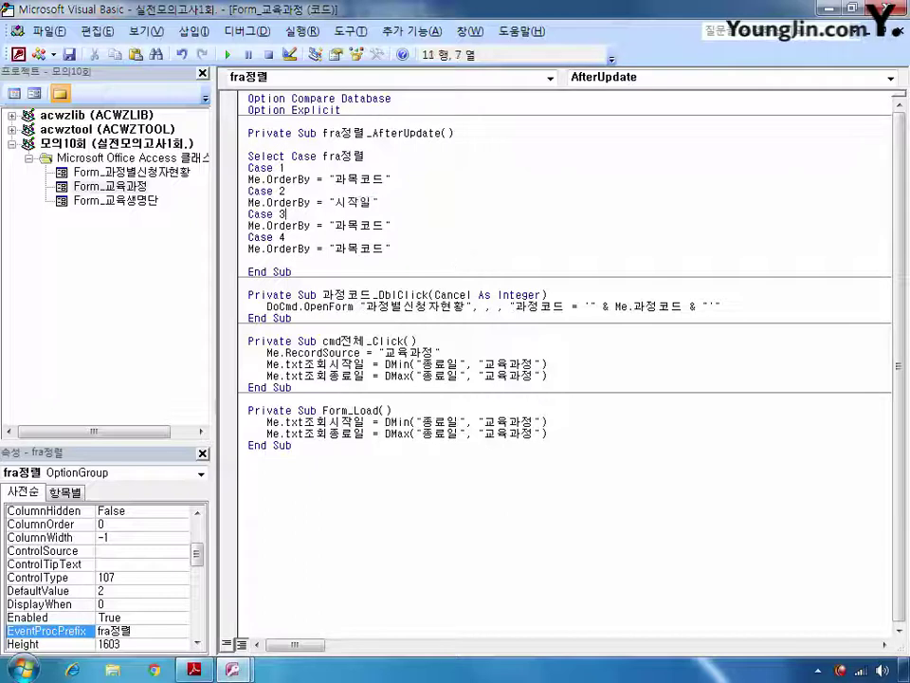
pyautogui.hotkey('shift', 'Left')
pyautogui.hotkey('shift', 'Left')
pyautogui.hotkey('shift', 'Left')
pyautogui.hotkey('shift', 'Left')
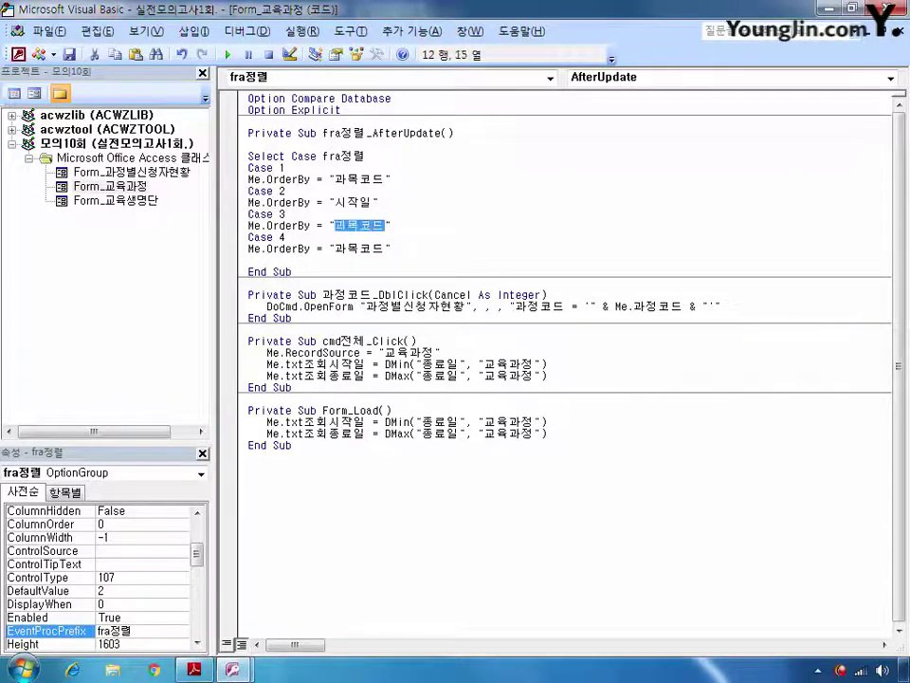
pyautogui.write('종료일')
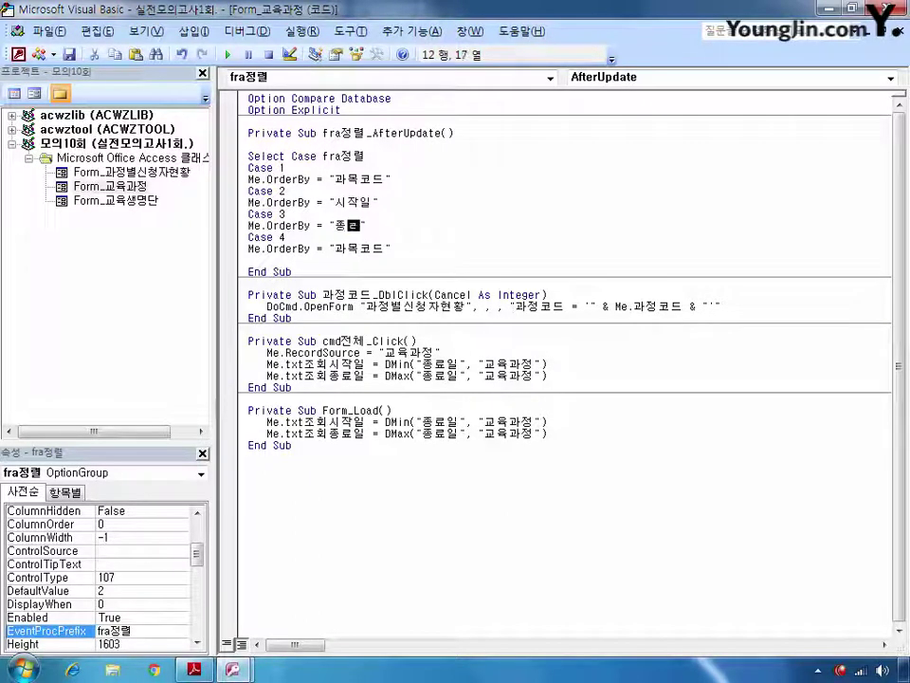
# Change the OrderBy value under Case 4 to "강사코드"
pyautogui.press('Down')
pyautogui.press('Down')
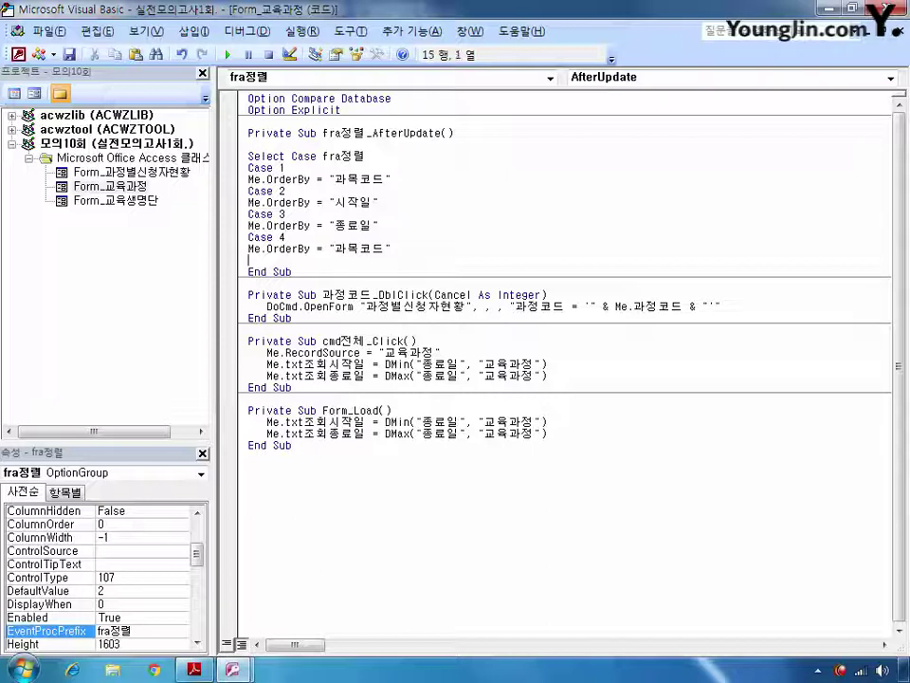
pyautogui.click(252, 271)
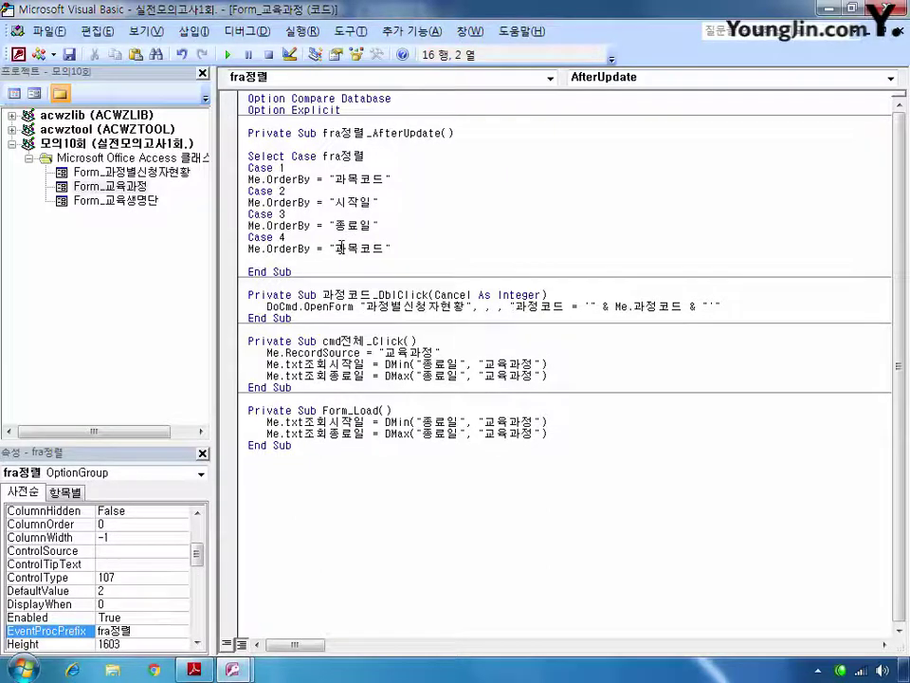
pyautogui.moveTo(334, 249); pyautogui.dragTo(384, 250)
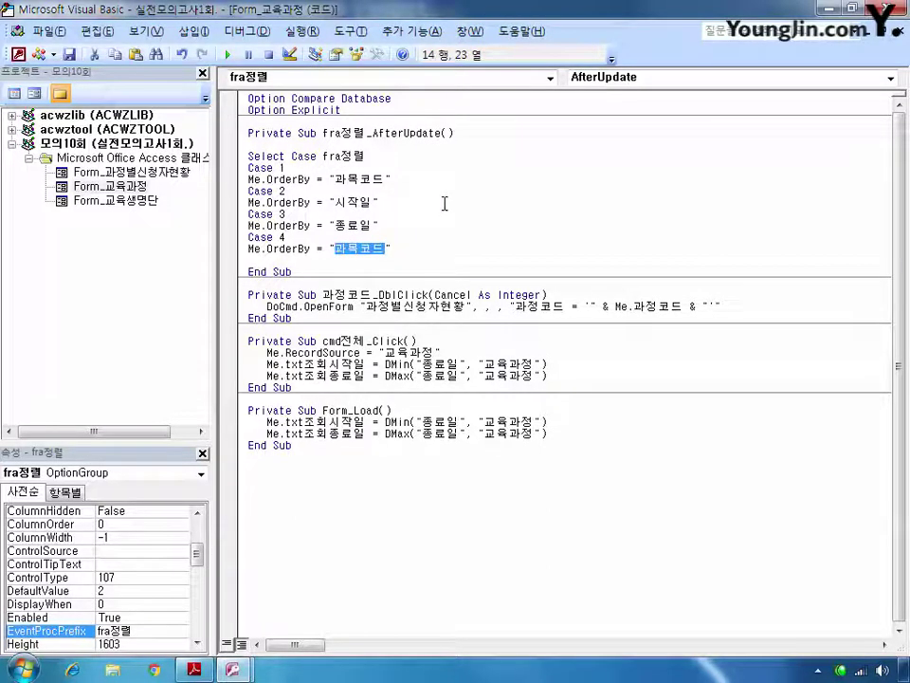
pyautogui.write('강사코드')
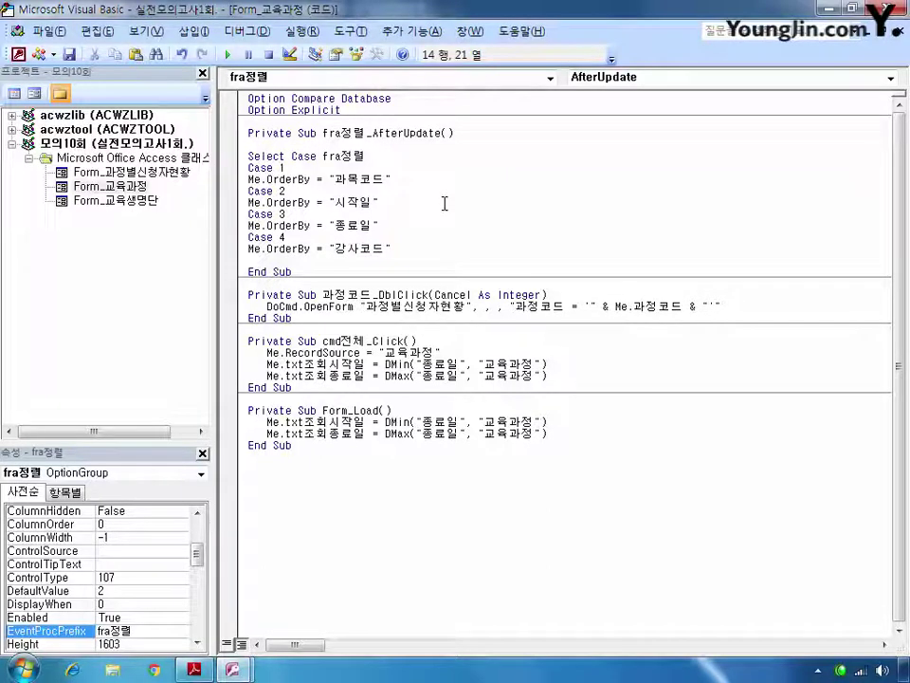
# Close the block with End Select and add Me.OrderByOn = True below it
pyautogui.press('Return')
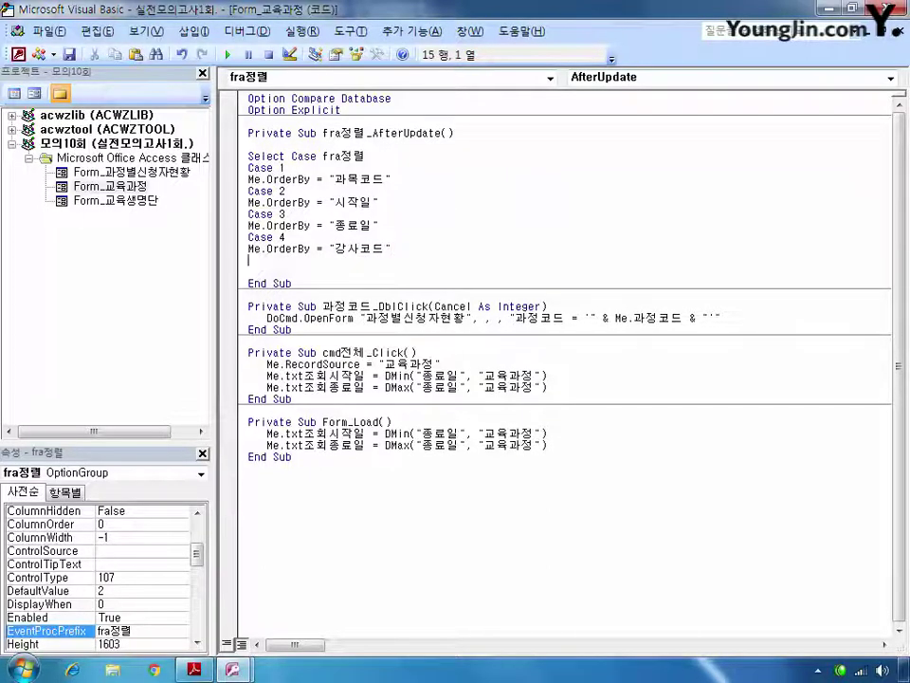
pyautogui.write('end select')
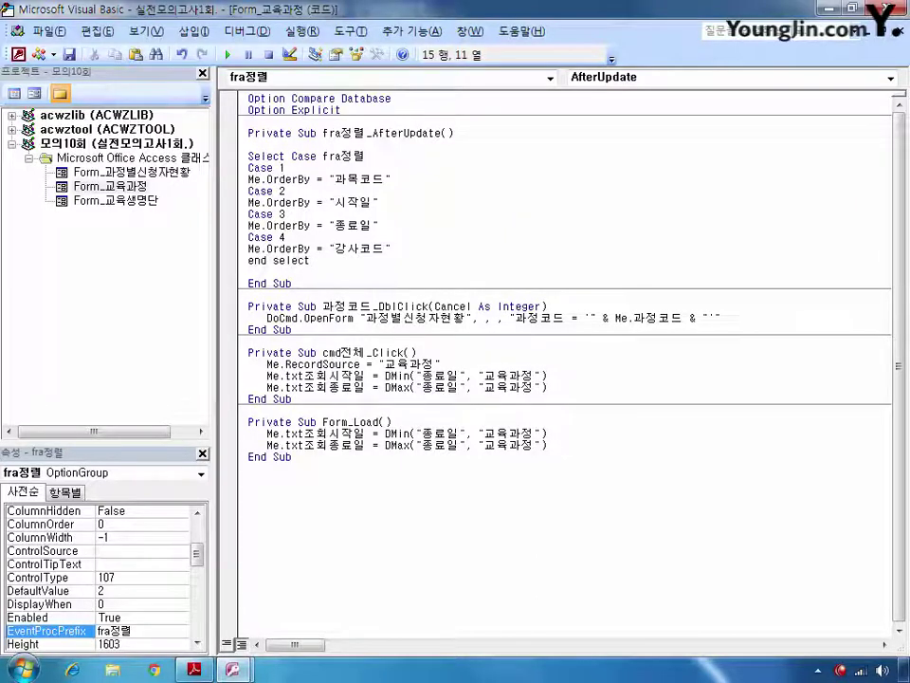
pyautogui.press('Return')
pyautogui.write('me.or')
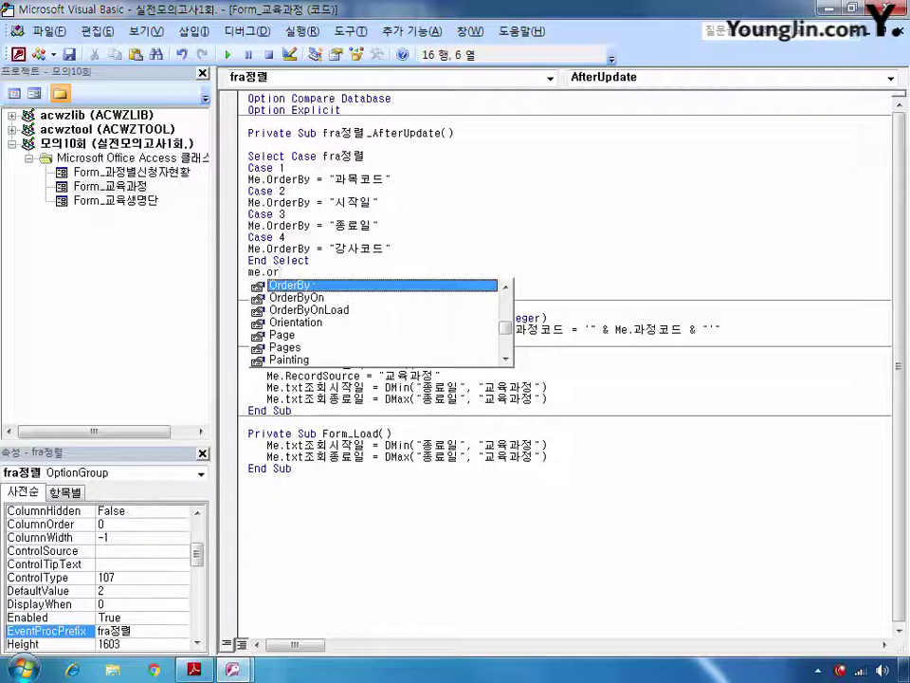
pyautogui.press('Down')
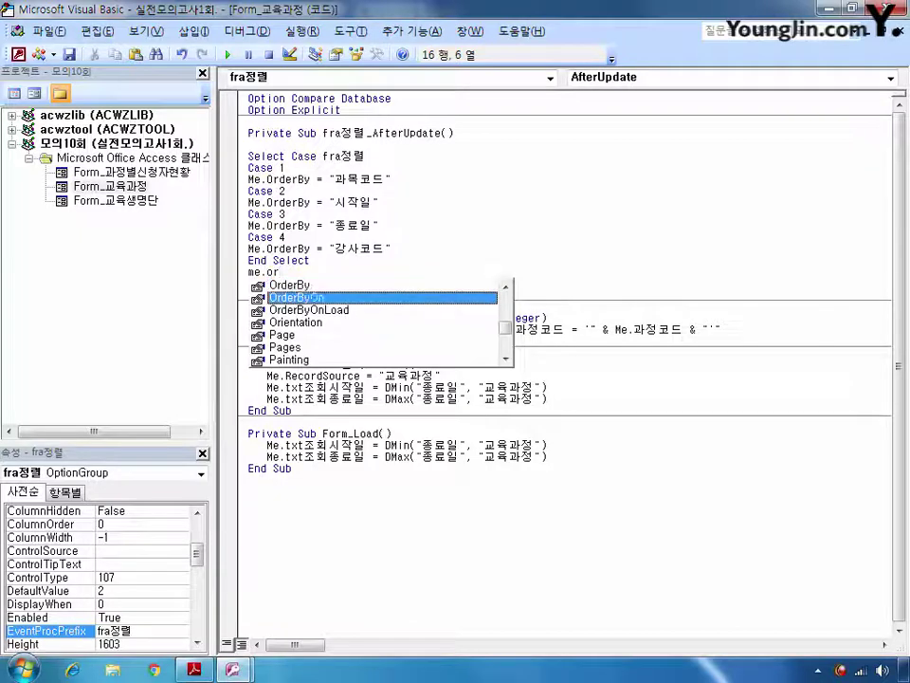
pyautogui.press('Tab')
pyautogui.write('=')
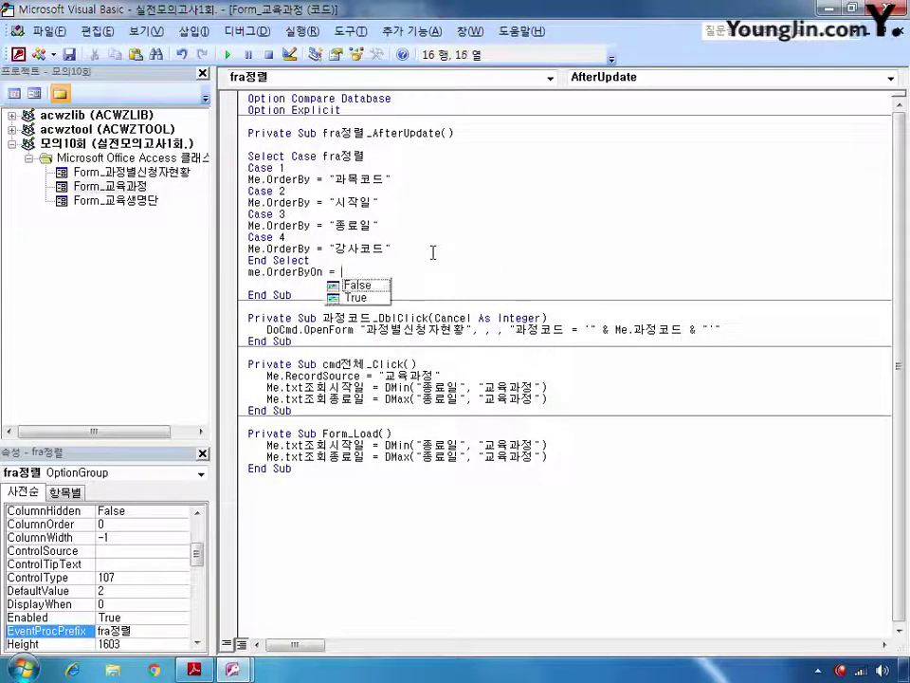
pyautogui.press('Down')
pyautogui.press('Tab')
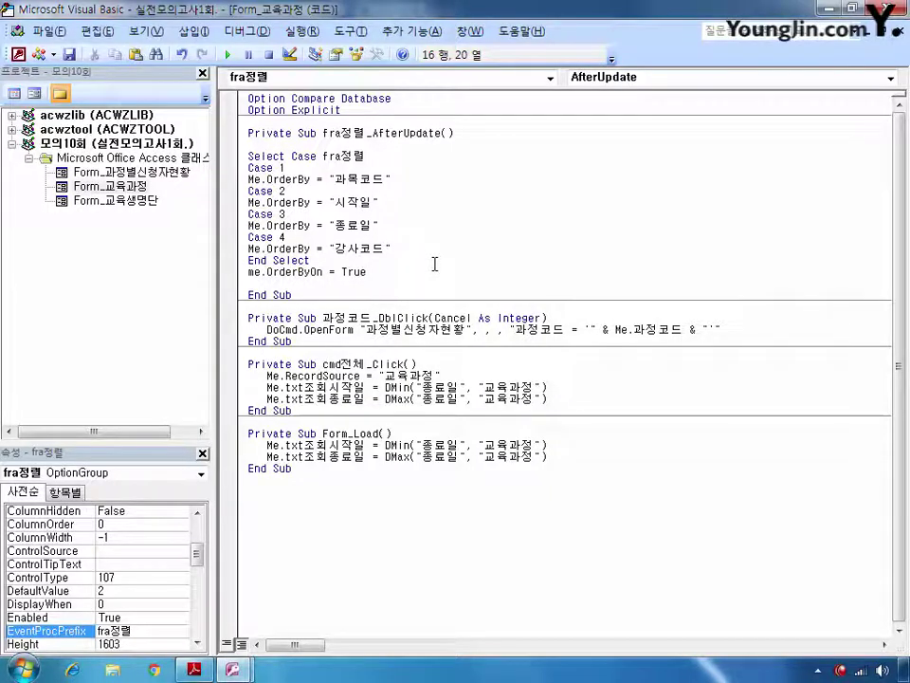
pyautogui.click(433, 283)
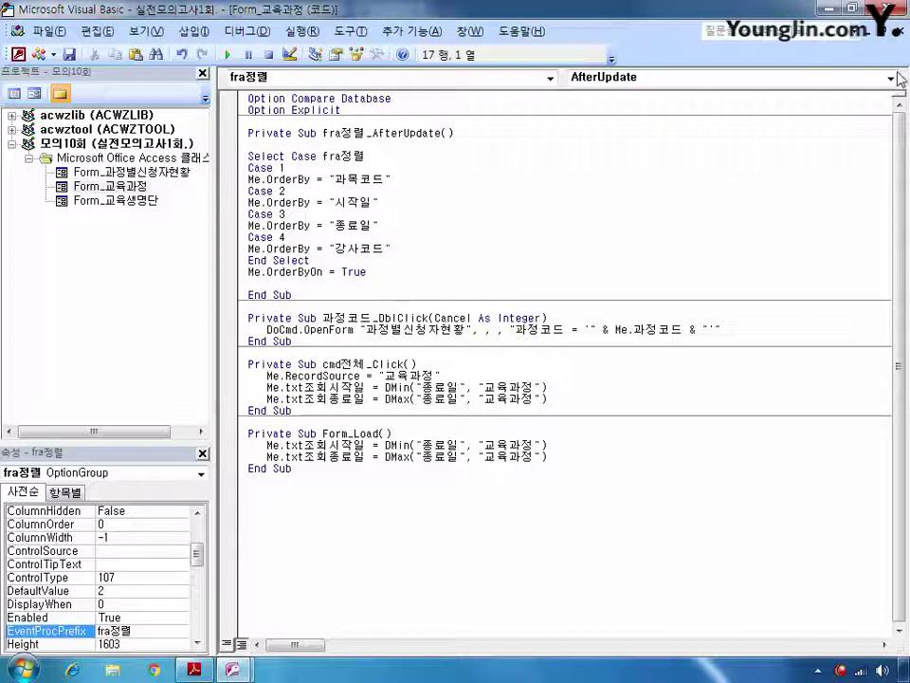
# Close the code editor and the 교육과정 form, saving the form's design changes
pyautogui.click(896, 9)
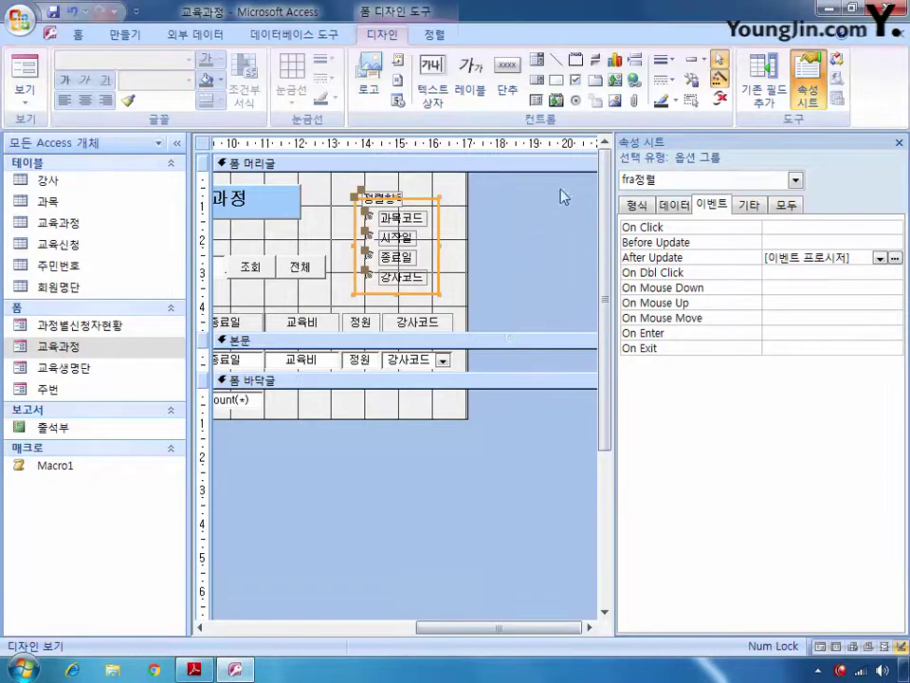
pyautogui.click(898, 34)
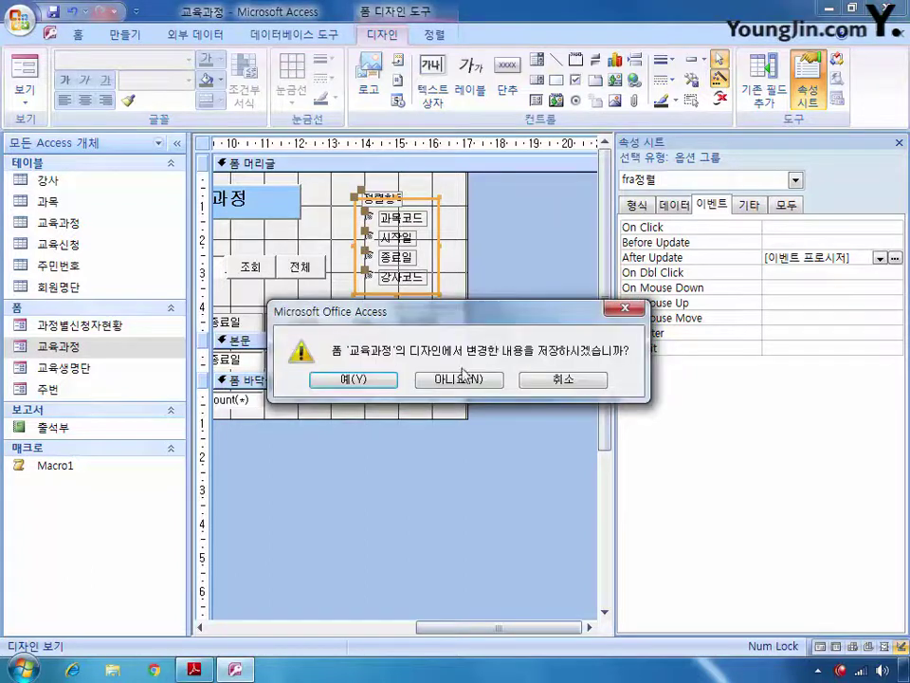
pyautogui.click(354, 378)
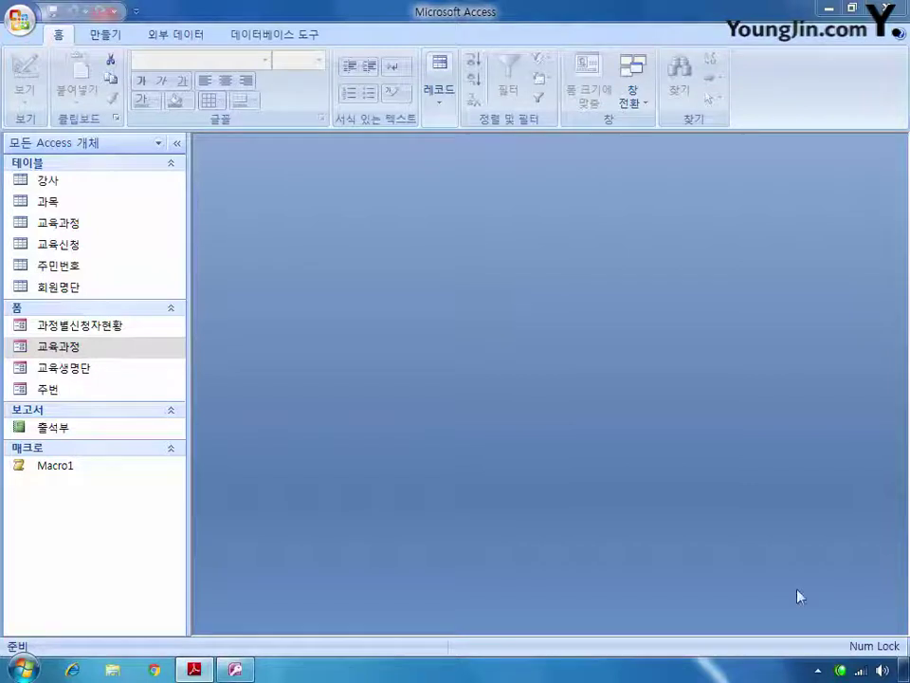
# Open the 출석부 report in Design view
pyautogui.click(283, 496)
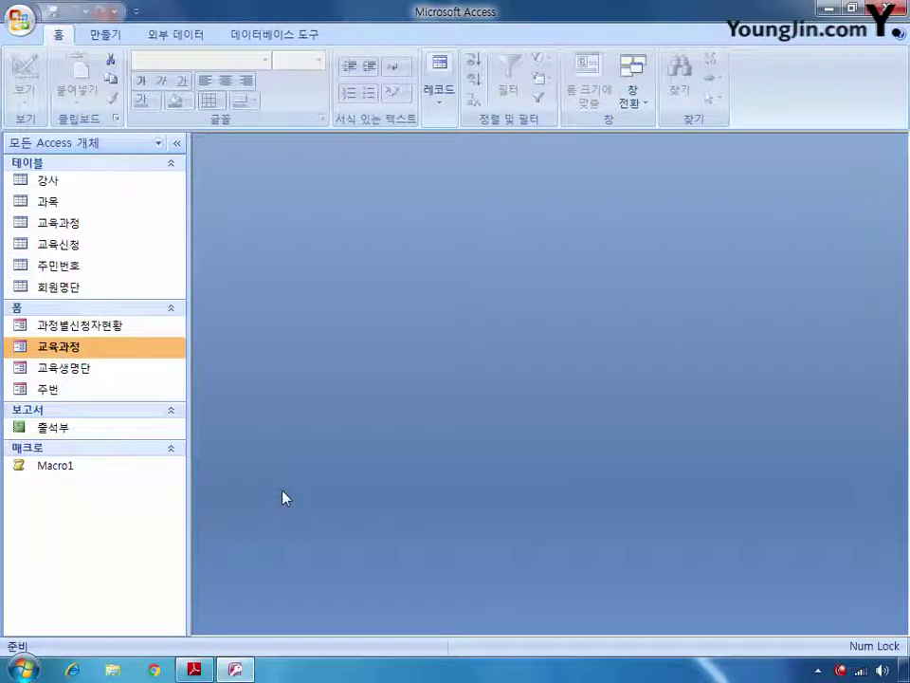
pyautogui.rightClick(70, 432)
pyautogui.click(161, 206)
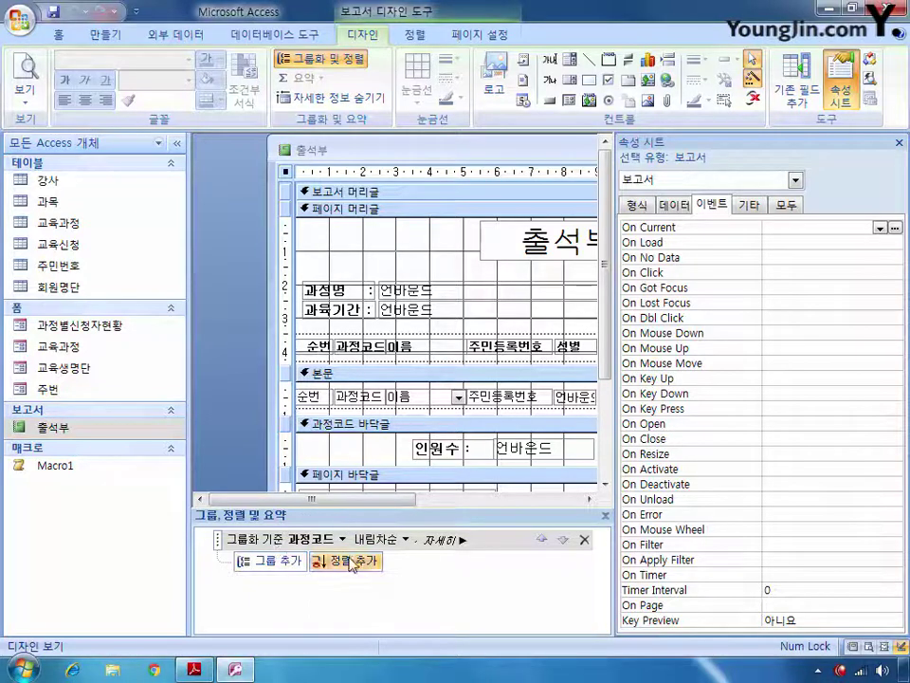
# Set the report's 과정코드 group to ascending order (오름차순) and add a sort level on the 순번 field
pyautogui.click(407, 540)
pyautogui.click(378, 554)
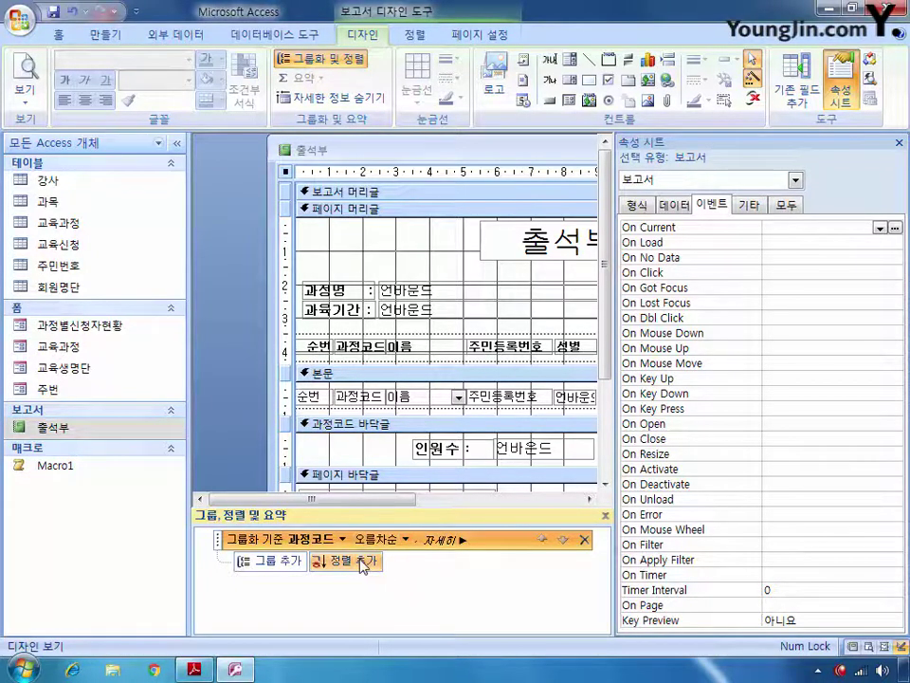
pyautogui.click(351, 561)
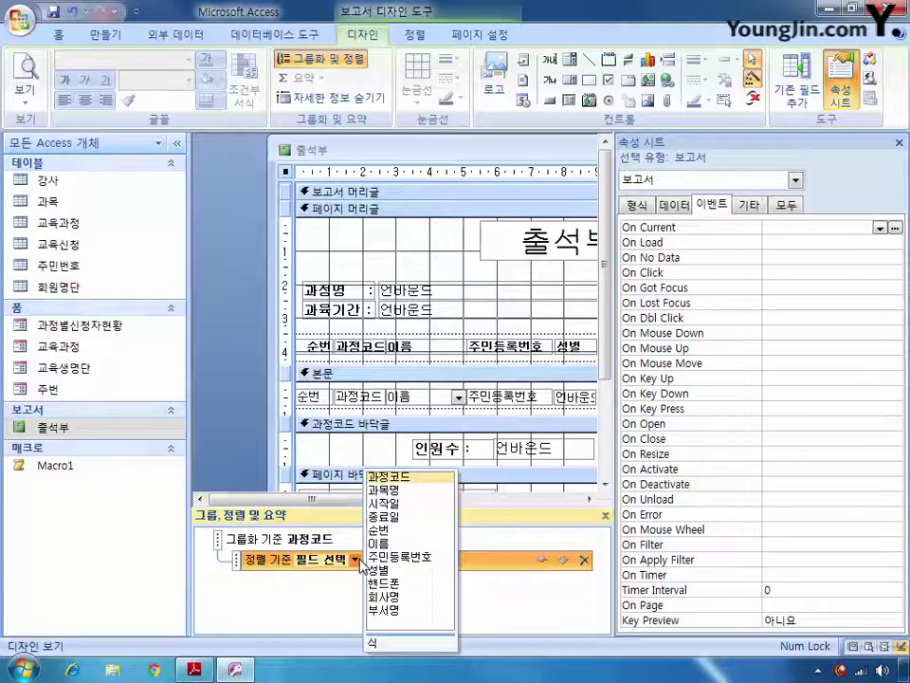
pyautogui.click(391, 530)
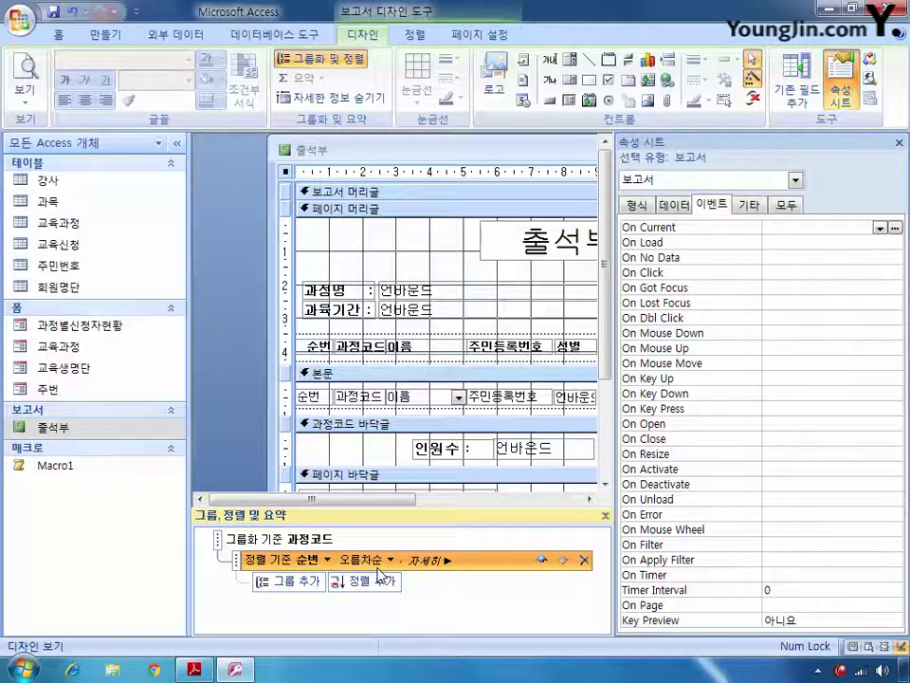
# Set the control source (컨트롤 원본) of txt성별 to =iif([성별]=-1,"남","여")
pyautogui.click(795, 179)
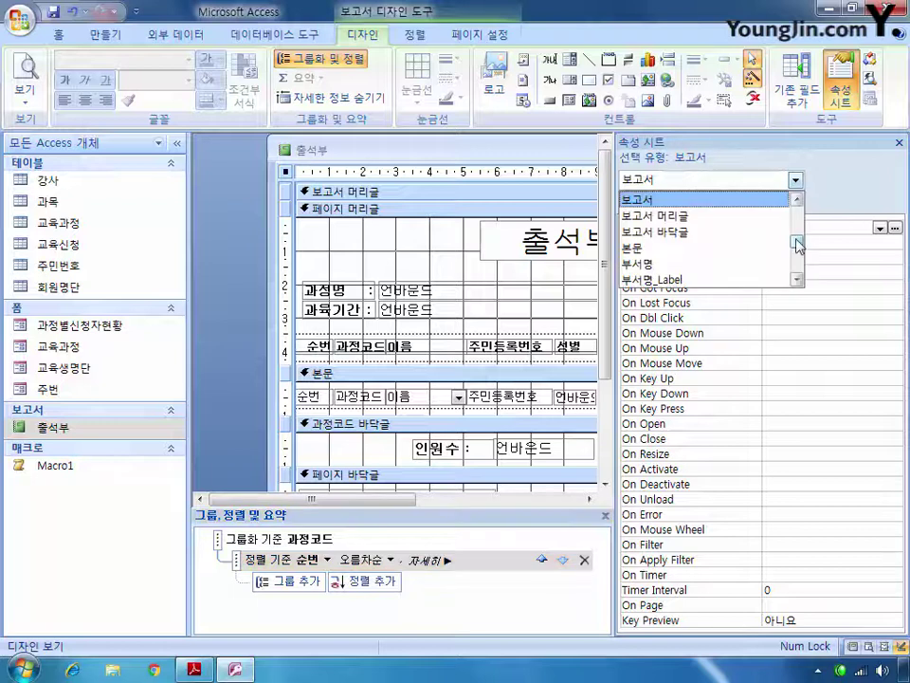
pyautogui.moveTo(797, 245); pyautogui.dragTo(798, 224)
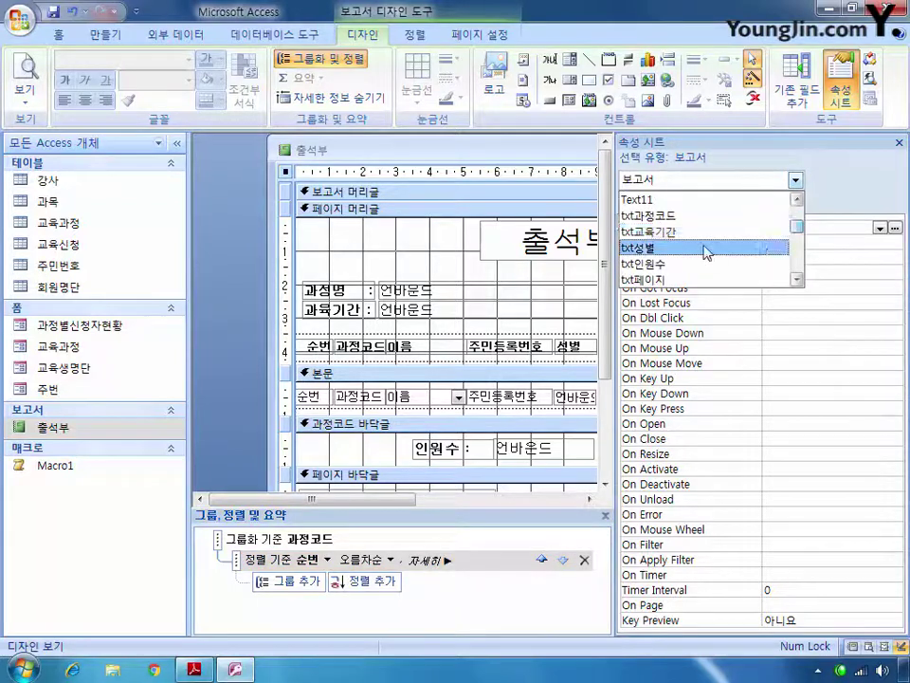
pyautogui.click(707, 250)
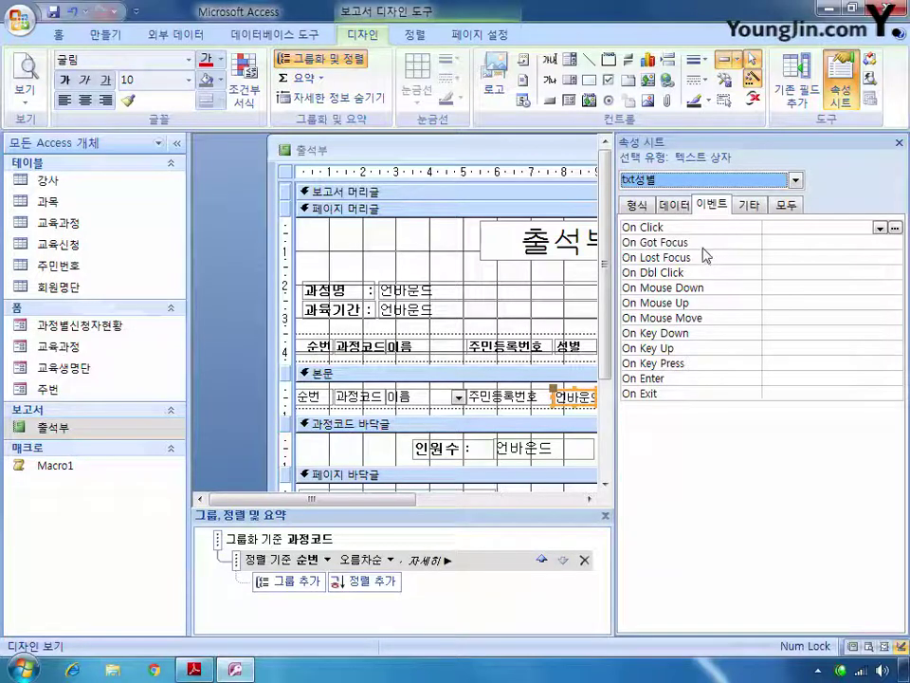
pyautogui.click(675, 205)
pyautogui.click(780, 230)
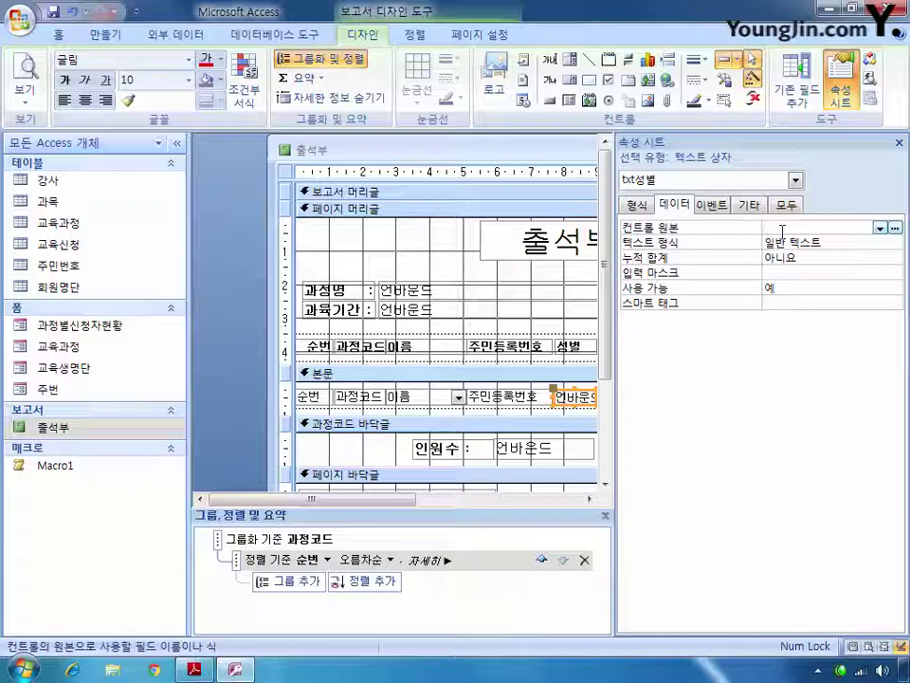
pyautogui.write('=IIf')
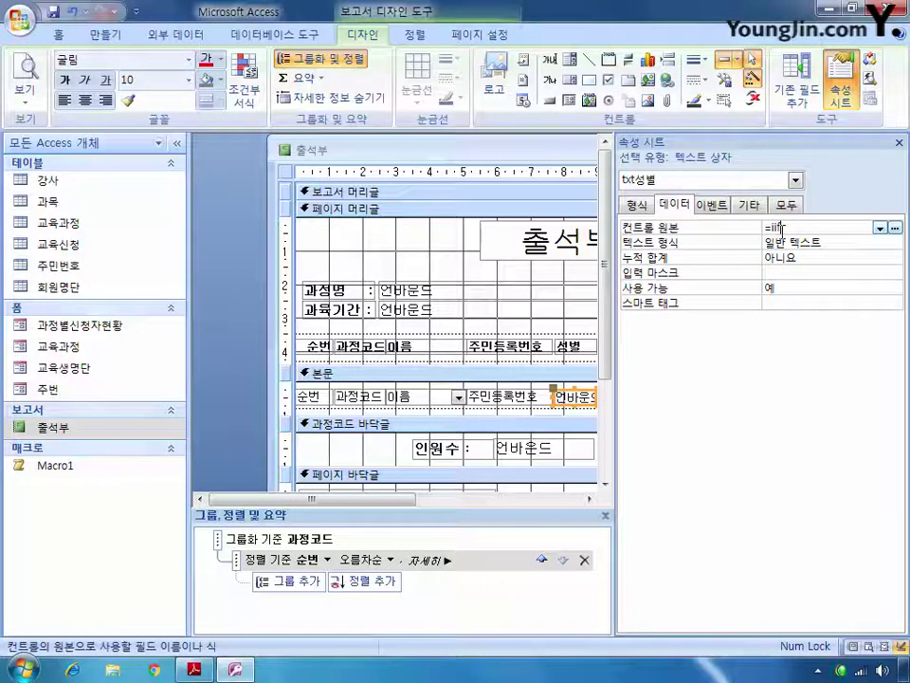
pyautogui.write('([')
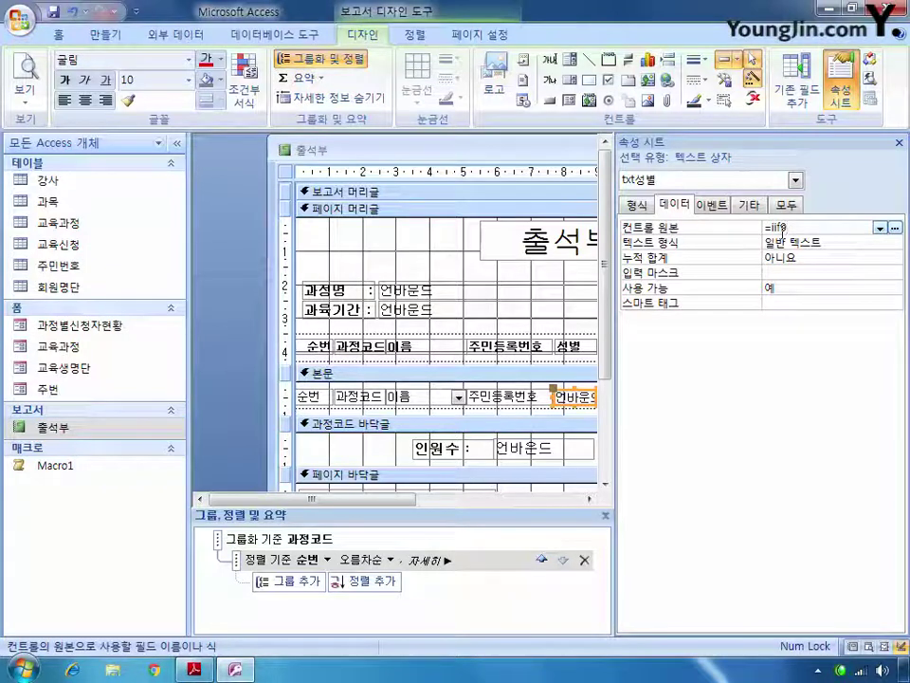
pyautogui.write('주')
pyautogui.write('별]')
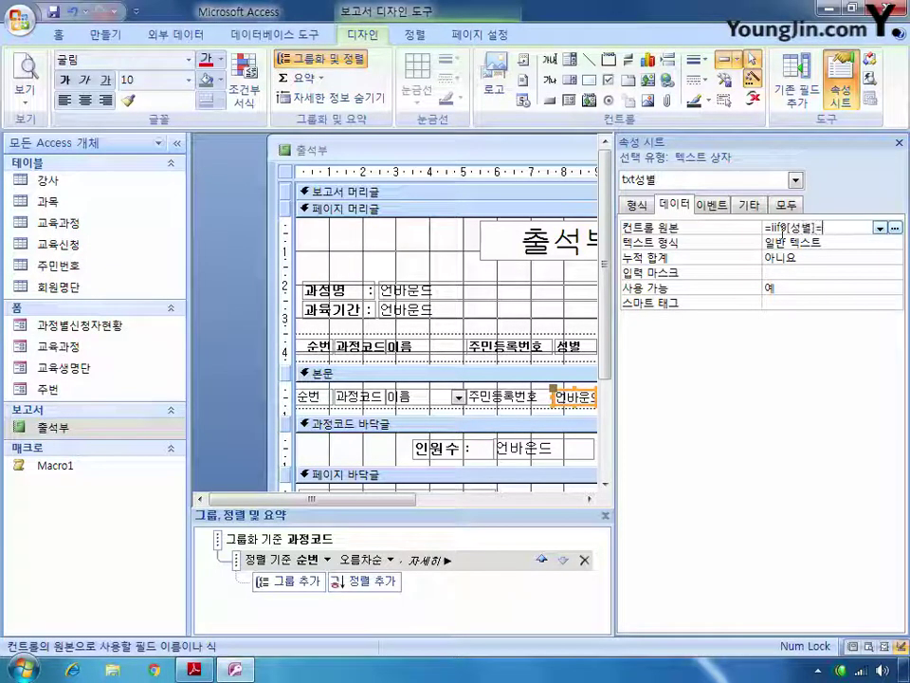
pyautogui.write('=-1')
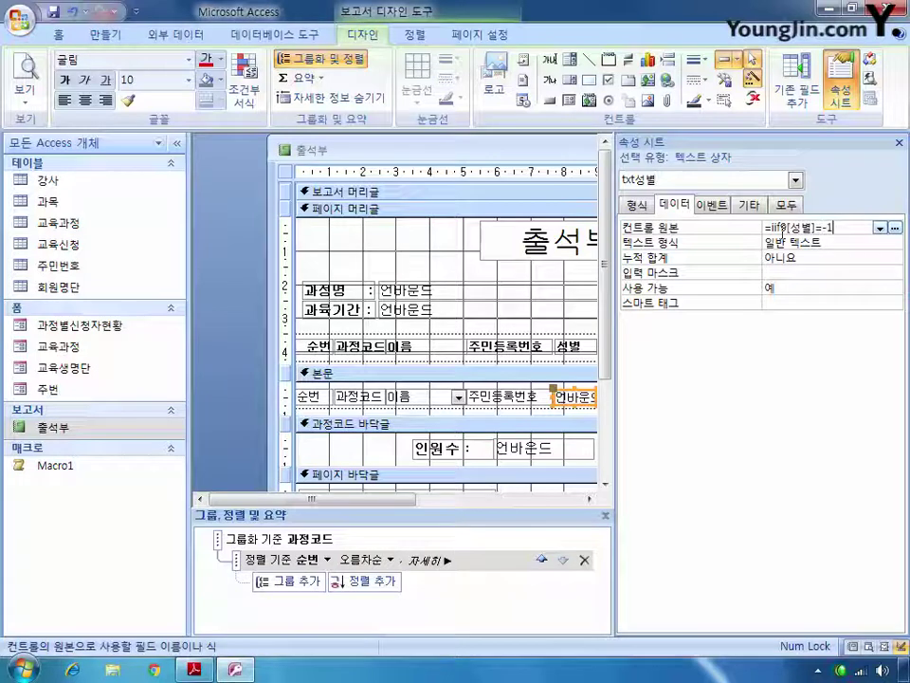
pyautogui.write(',"ㅇ남",')
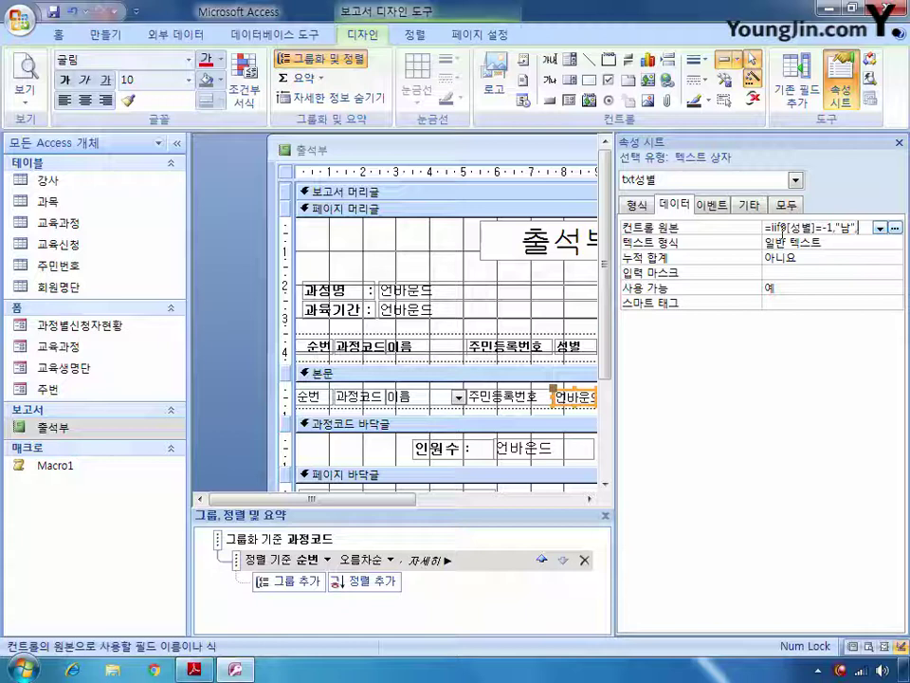
pyautogui.write('"영')
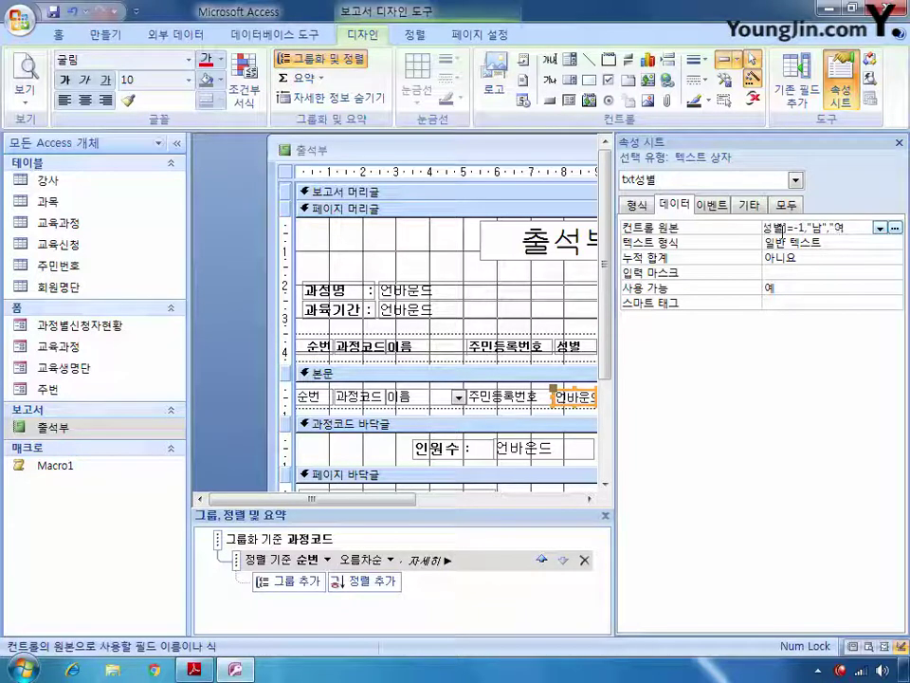
pyautogui.write('")')
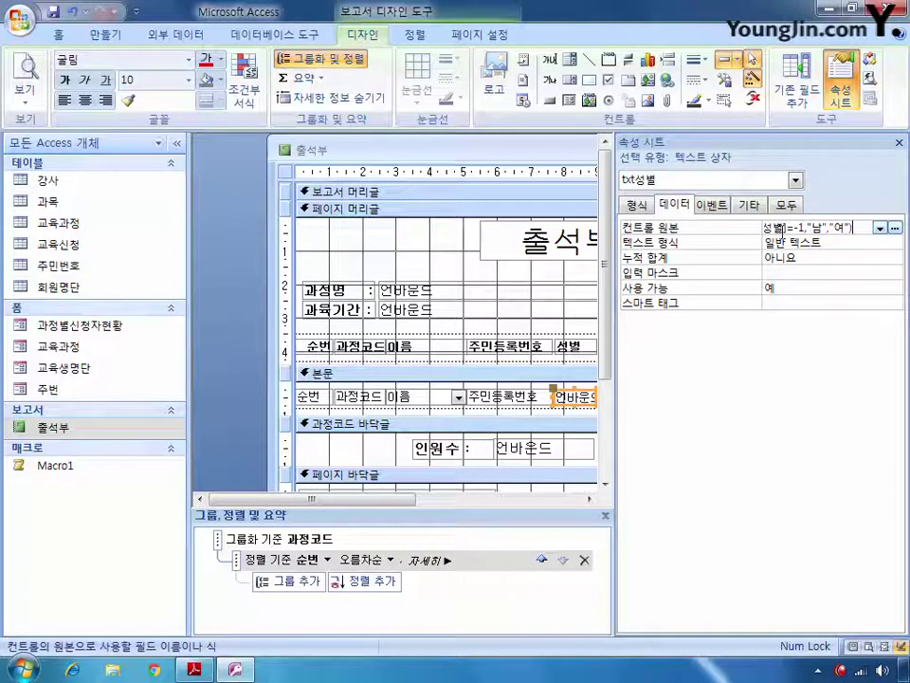
# Set the control source (컨트롤 원본) of txt과정코드 to =[과목명] & "(" & [과정코드] & ")"
pyautogui.click(795, 180)
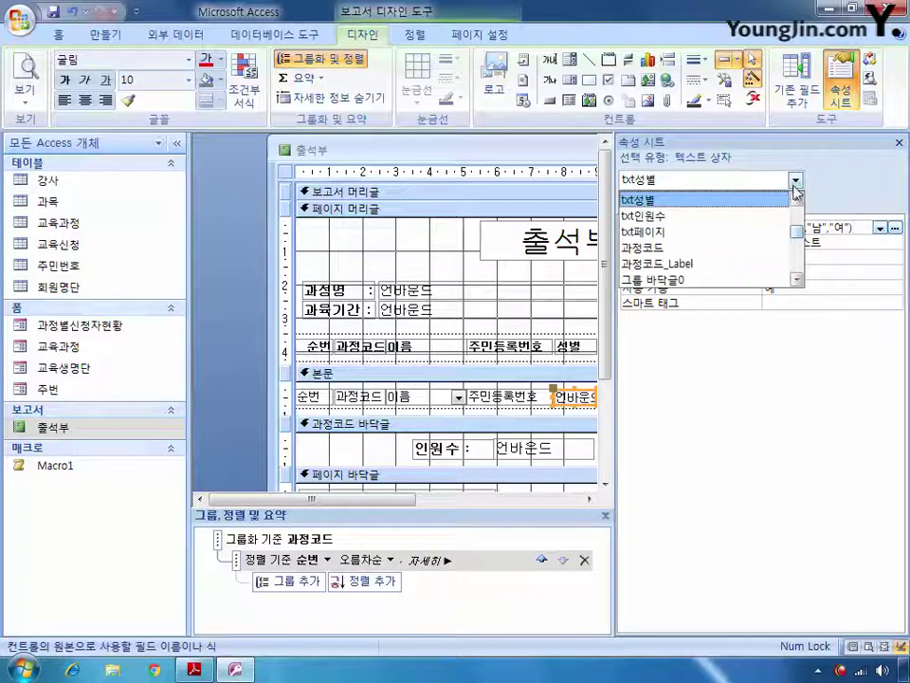
pyautogui.scroll(1, 800, 235)
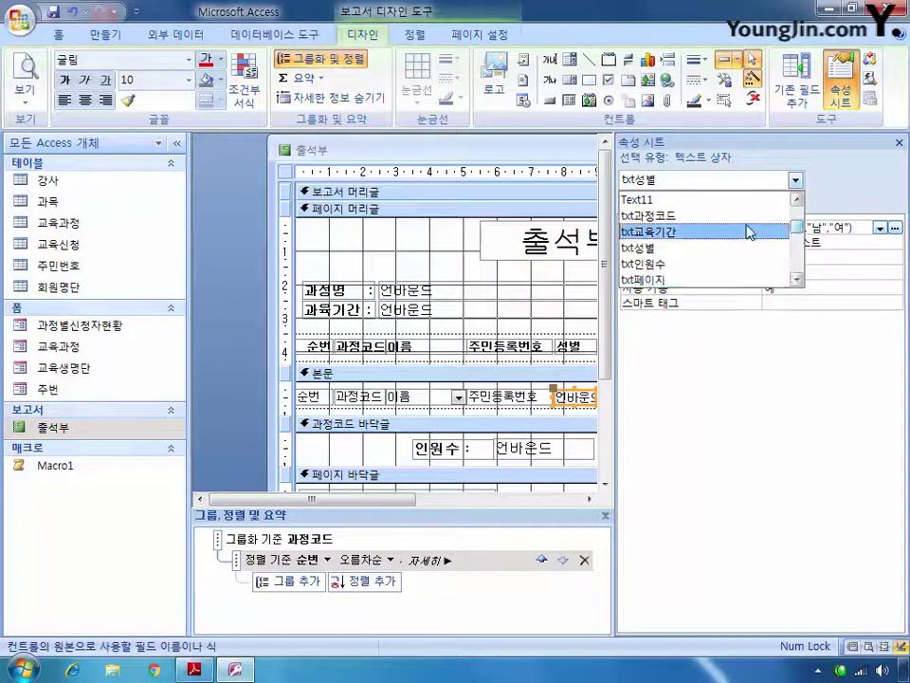
pyautogui.scroll(-2, 740, 228)
pyautogui.scroll(2, 745, 228)
pyautogui.click(664, 215)
pyautogui.click(787, 228)
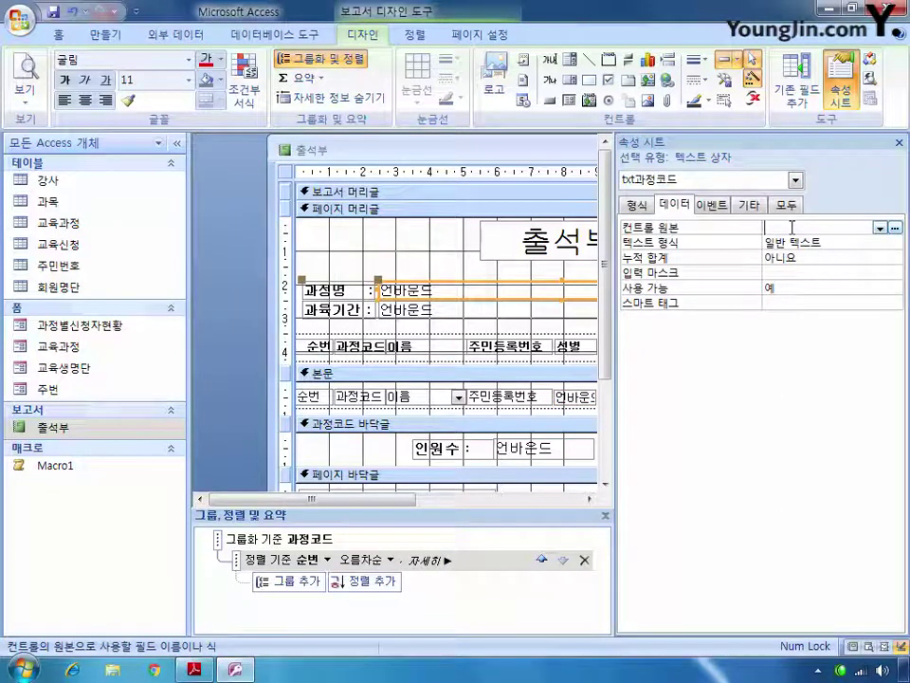
pyautogui.write('=[과정')
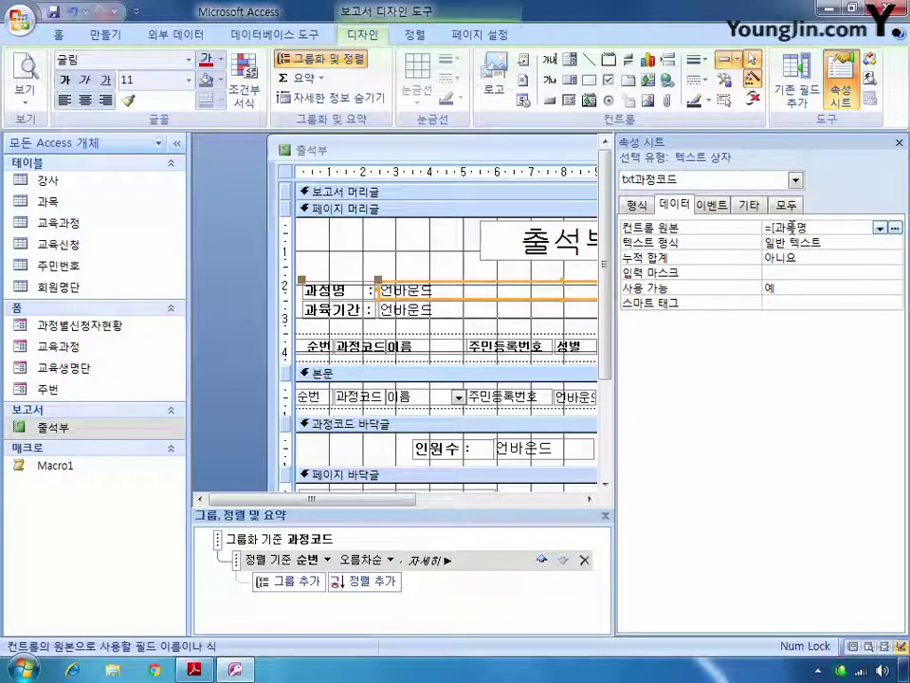
pyautogui.write('명]')
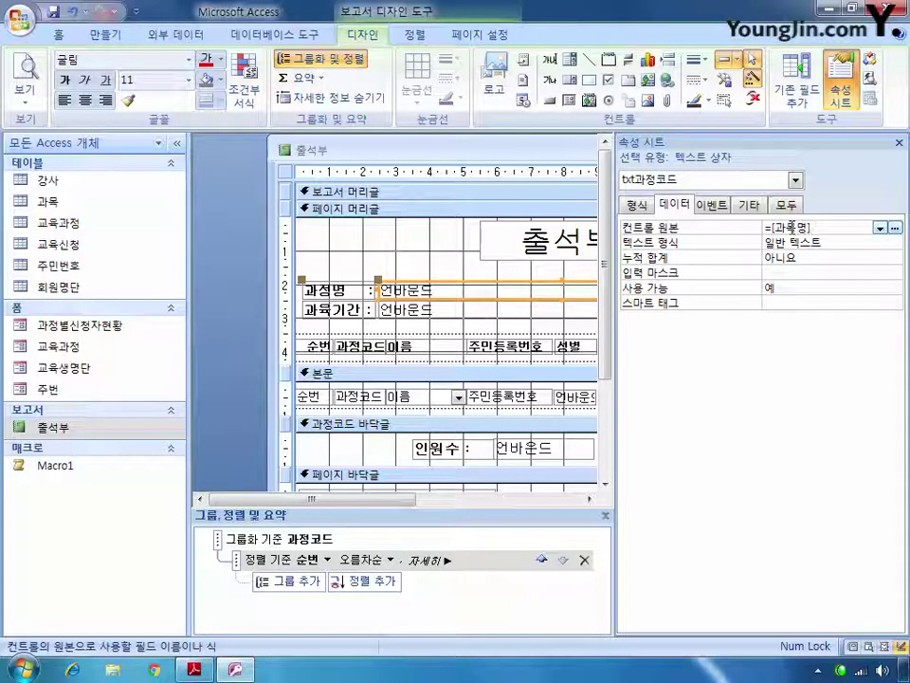
pyautogui.write(' & ')
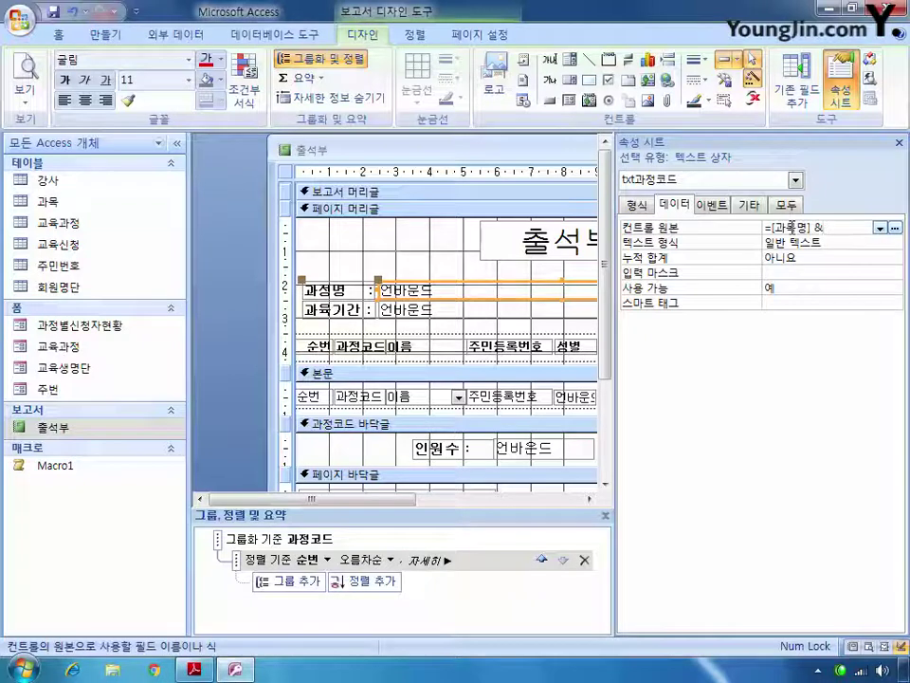
pyautogui.write('"')
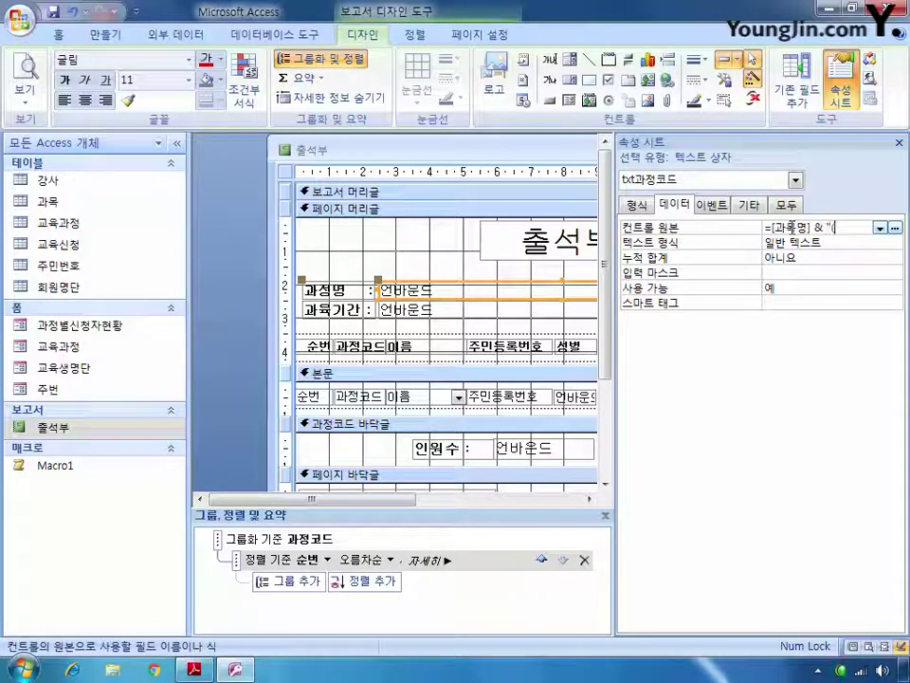
pyautogui.write('("')
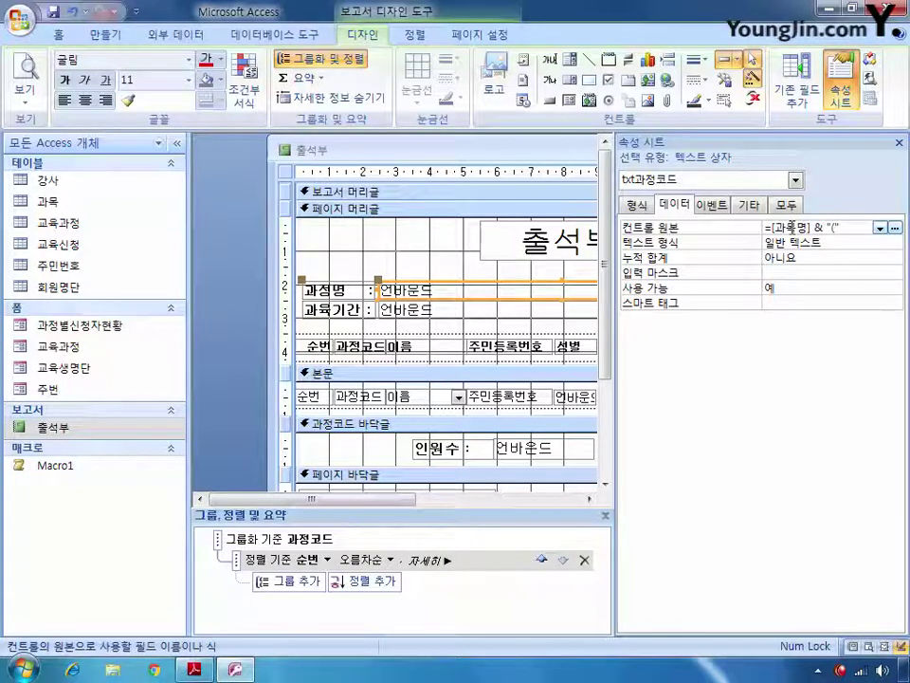
pyautogui.write(' &')
pyautogui.write(' [과정코')
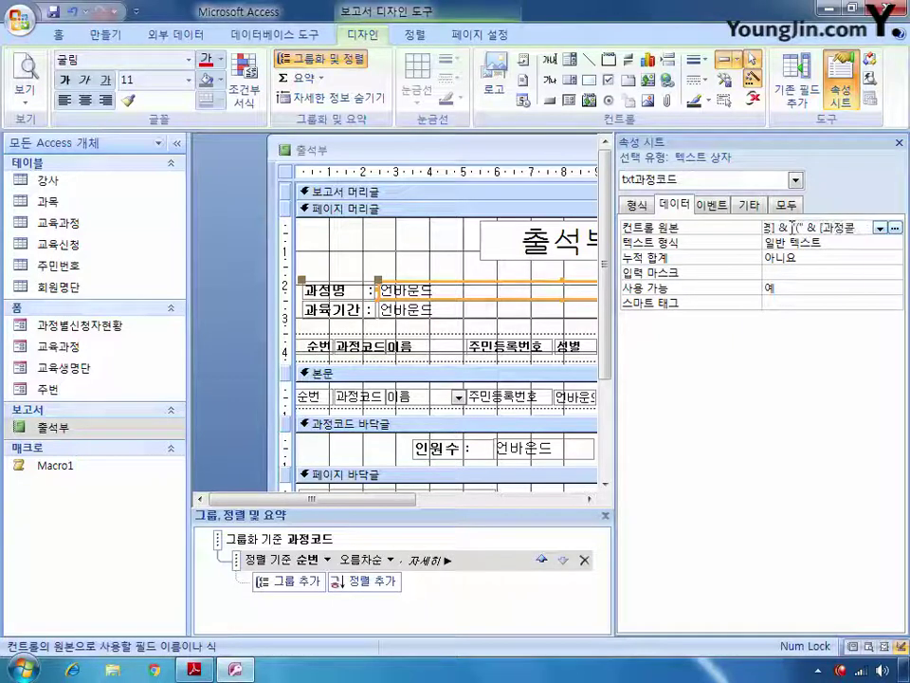
pyautogui.write('드]')
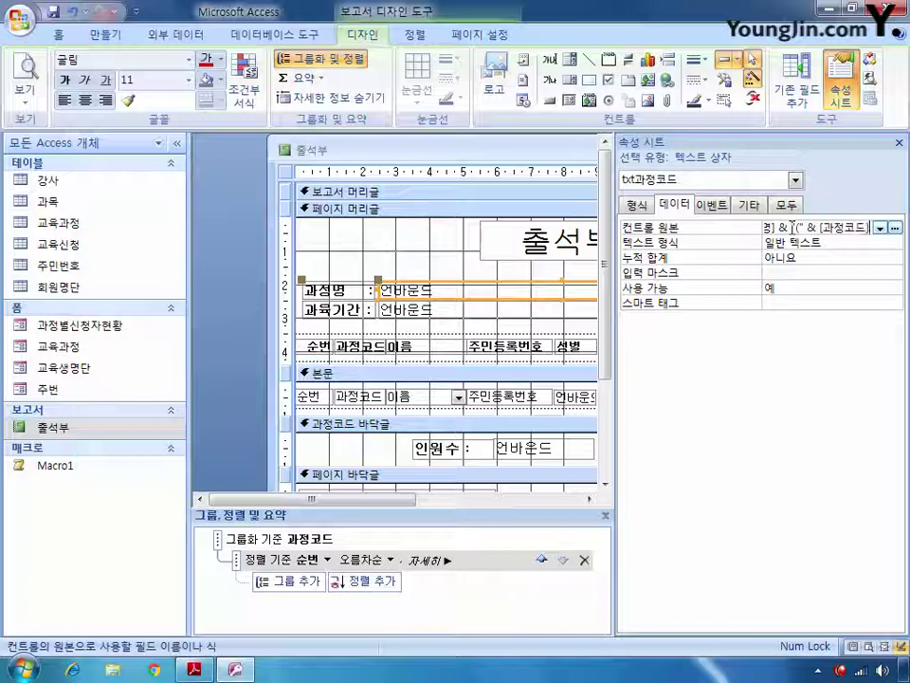
pyautogui.write(' &')
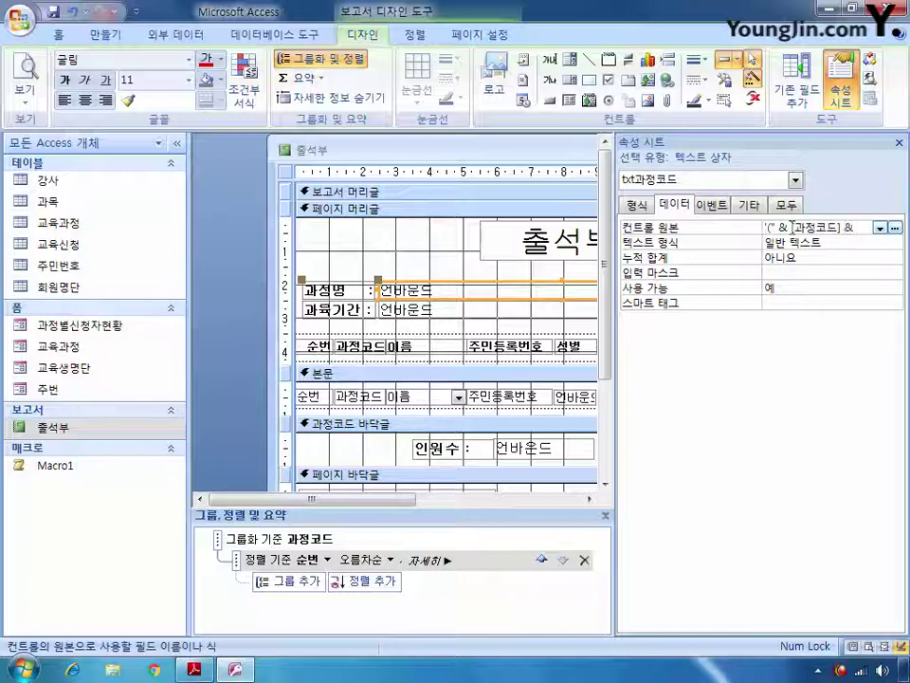
pyautogui.write(' "')
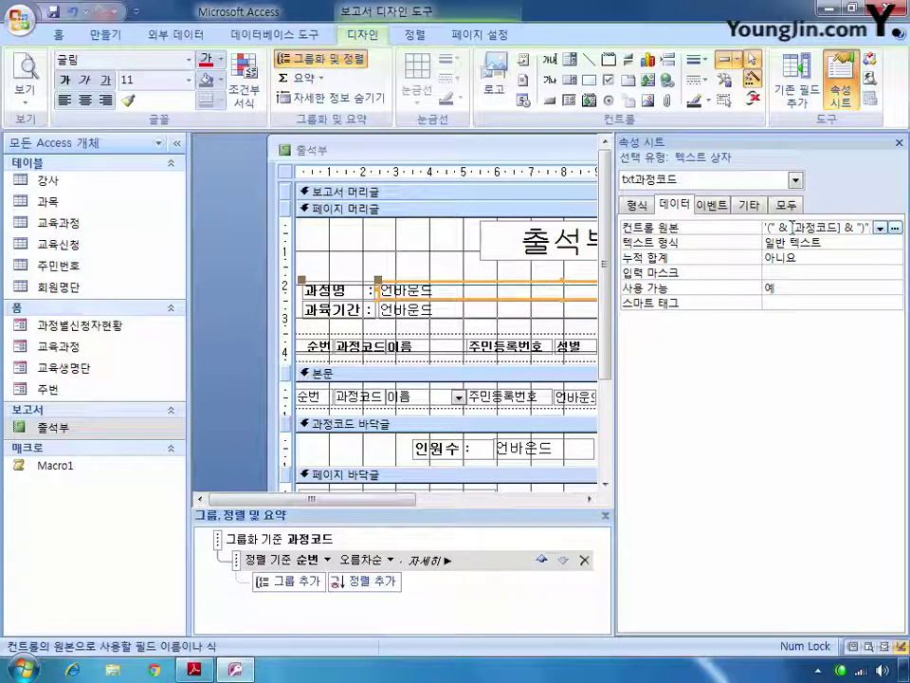
# Set the control source (컨트롤 원본) of txt교육기간 to =[시작일] & "~" & [종료일]
pyautogui.click(795, 180)
pyautogui.click(758, 216)
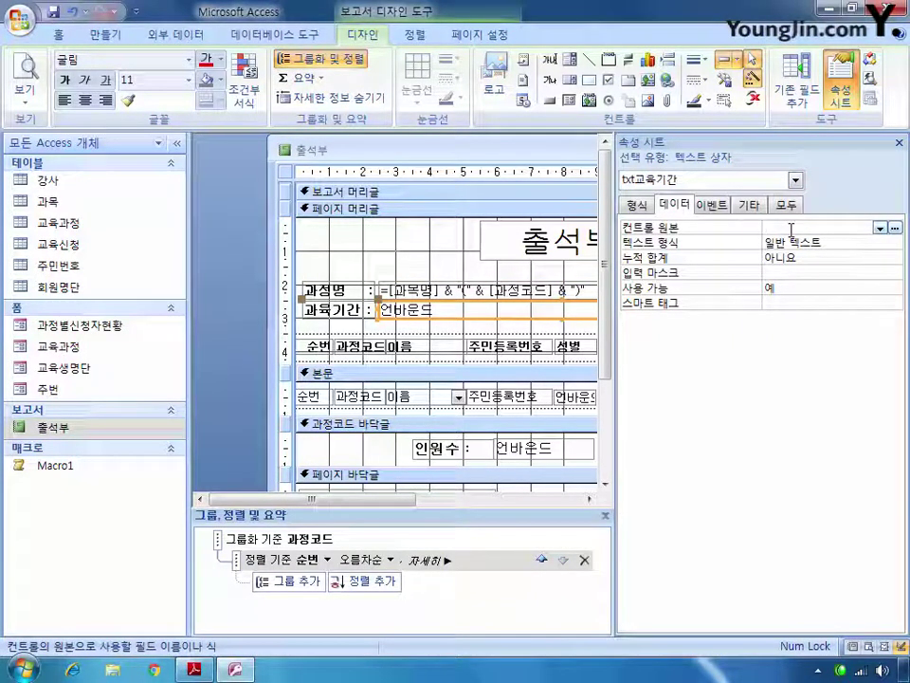
pyautogui.write('=[시가')
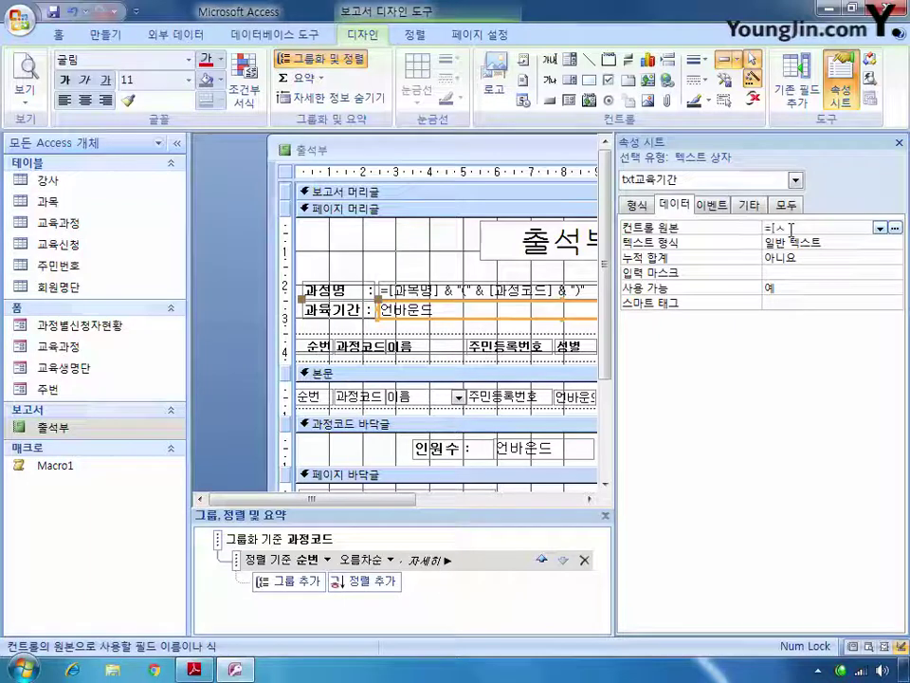
pyautogui.write('ㄱ일')
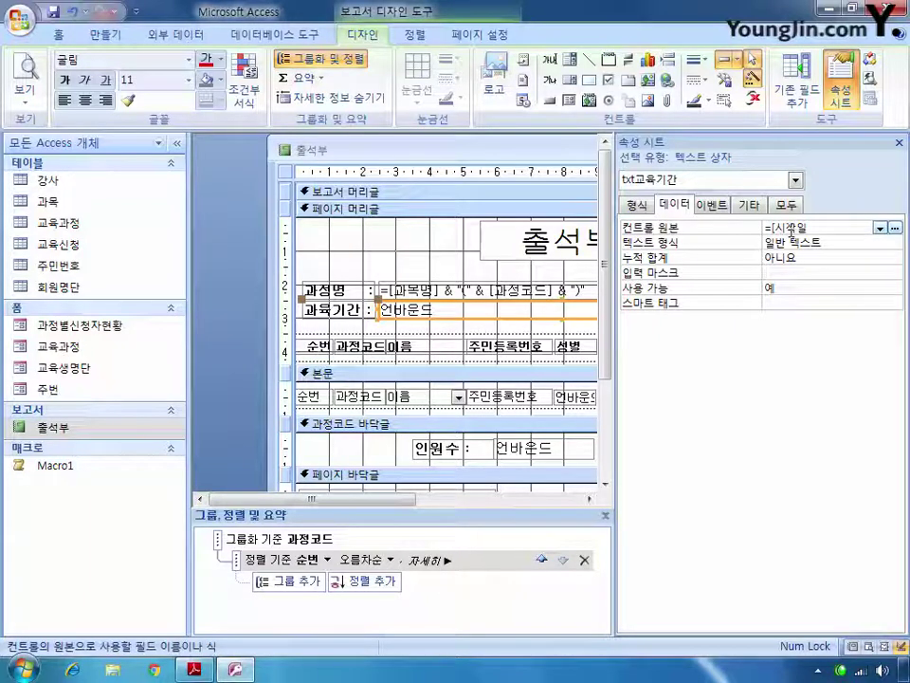
pyautogui.write(']')
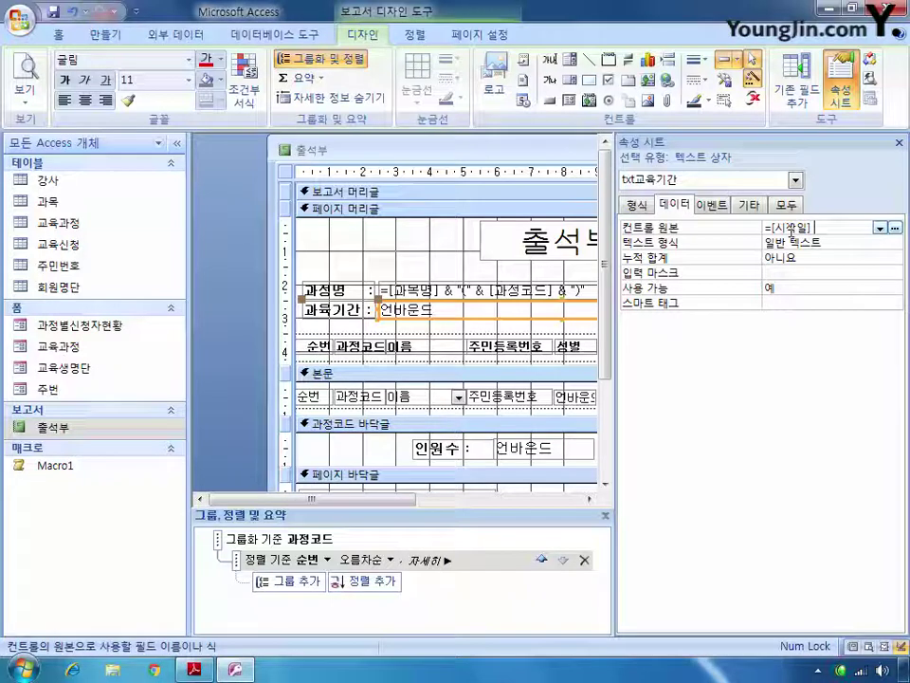
pyautogui.write(' & "~')
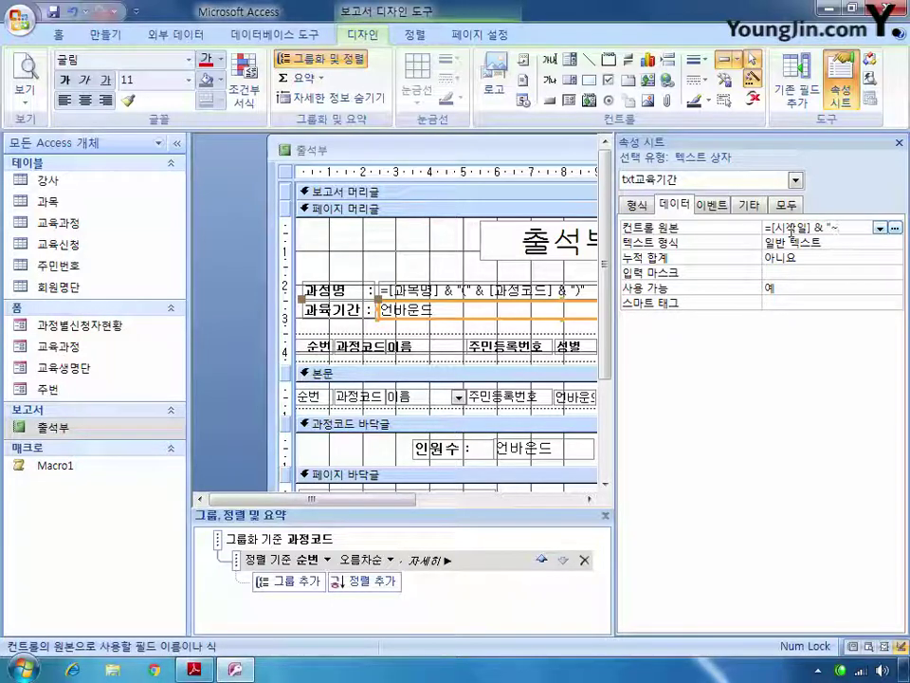
pyautogui.write('" ')
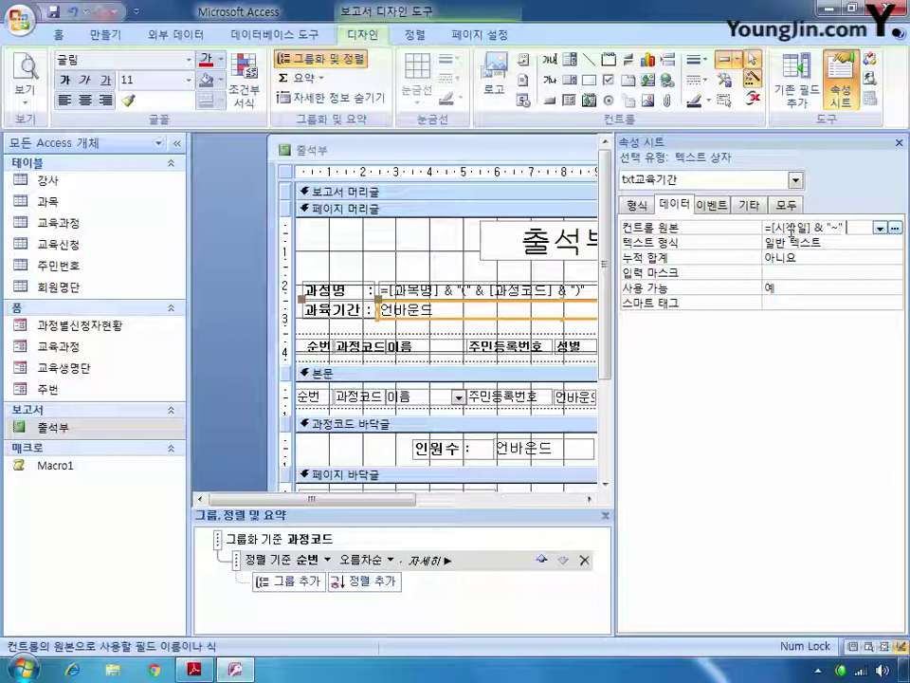
pyautogui.write('& [')
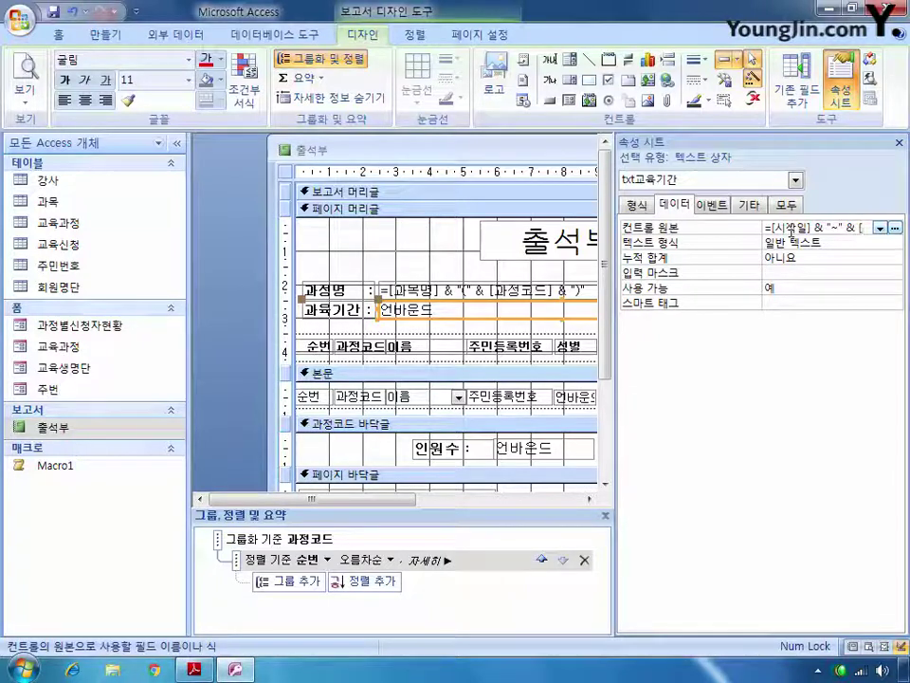
pyautogui.write('종료일')
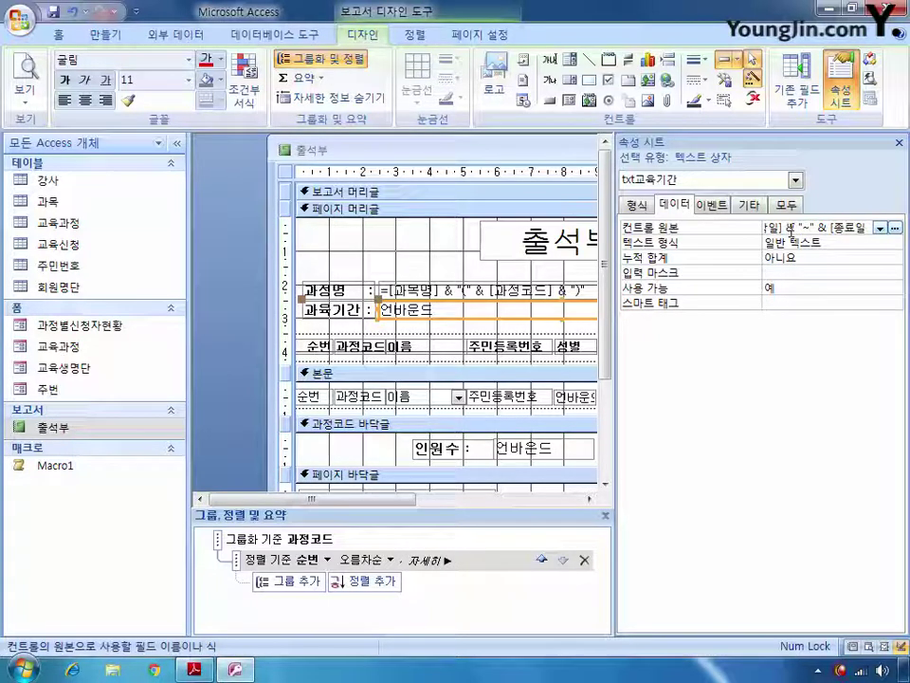
pyautogui.write(']')
# Set the page break (페이지 바꿈) of the 과정코드 group footer section to 구역 후
pyautogui.click(427, 427)
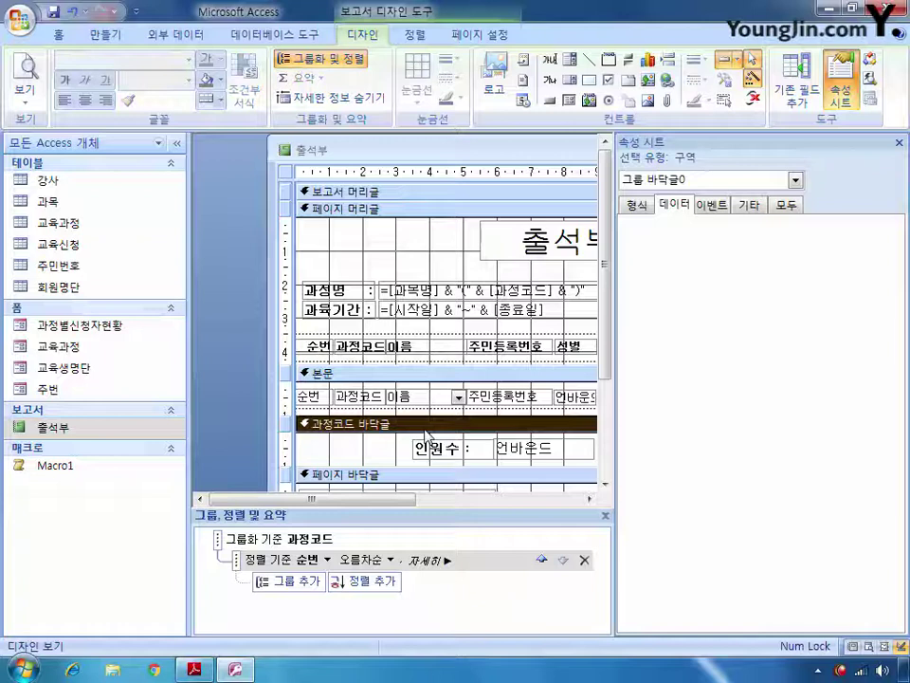
pyautogui.click(638, 205)
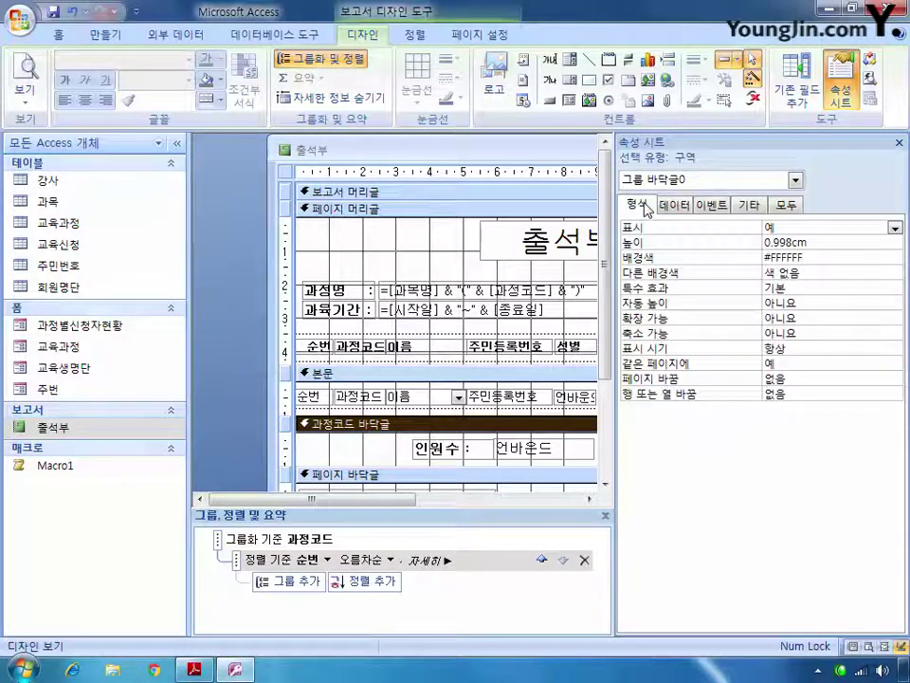
pyautogui.click(820, 376)
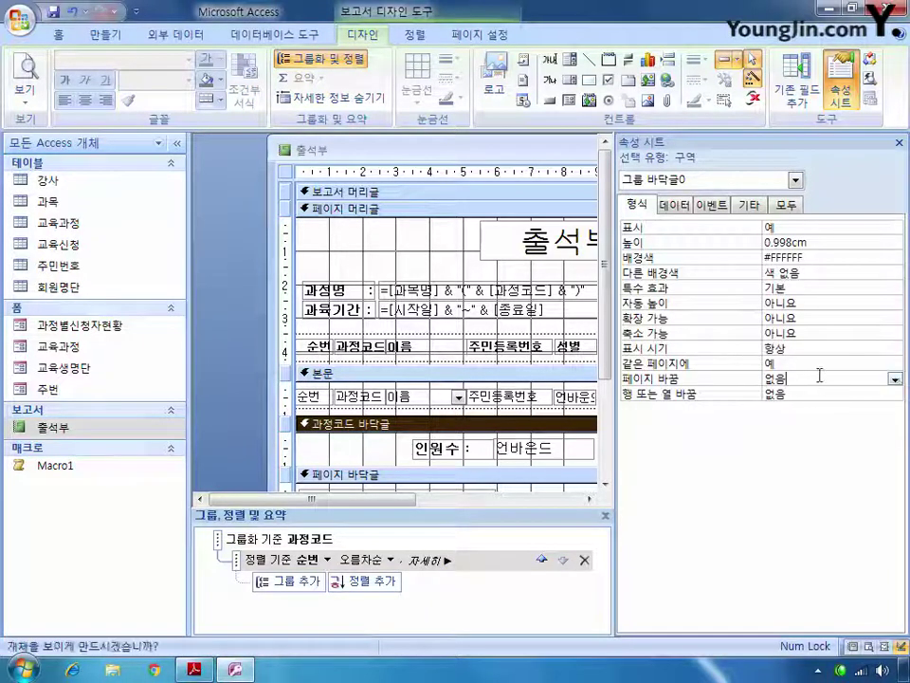
pyautogui.click(894, 378)
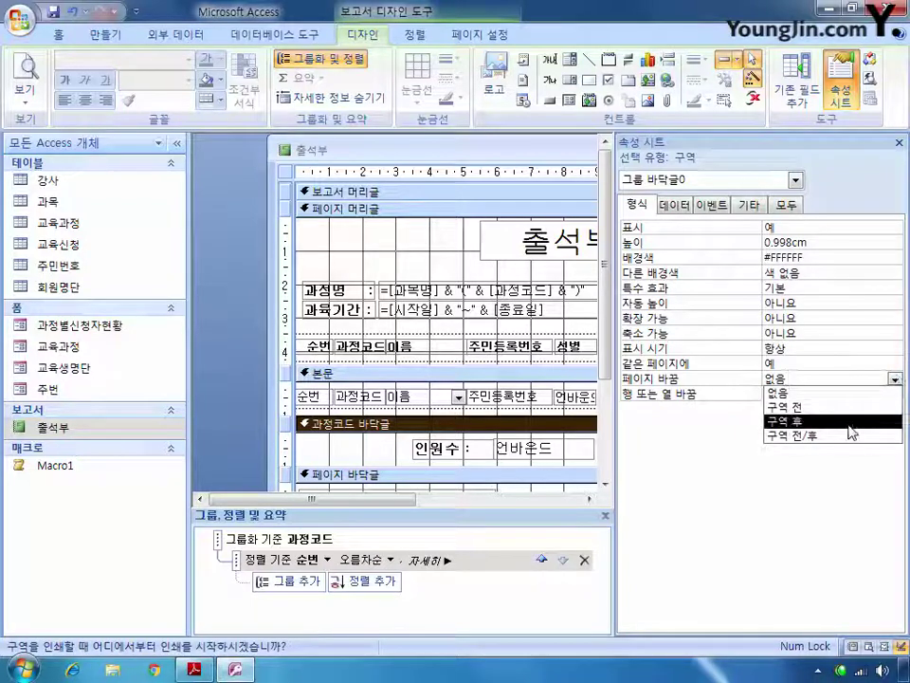
pyautogui.click(848, 421)
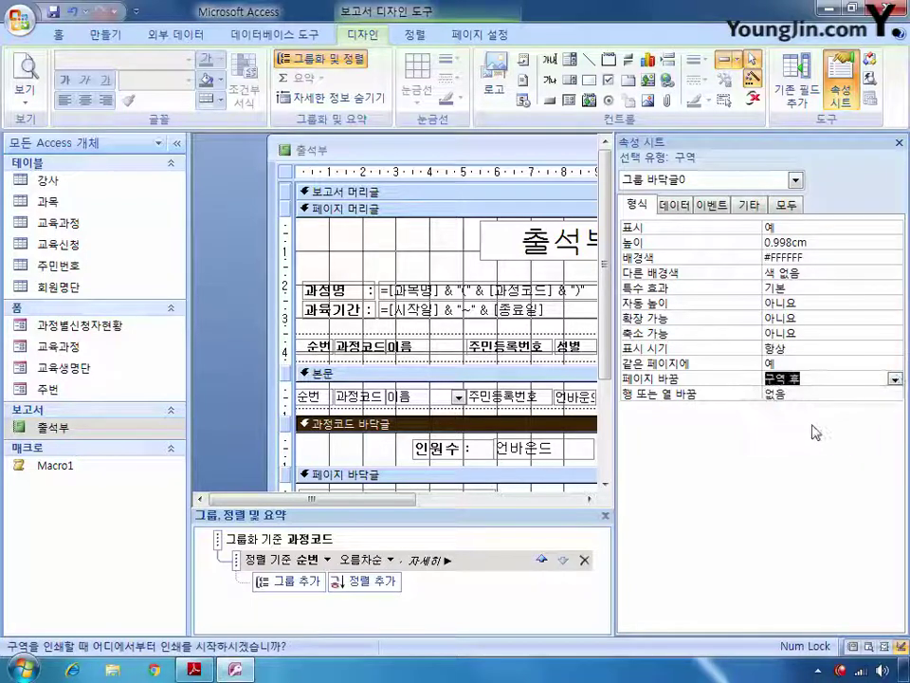
# Set the control source (컨트롤 원본) of txt인원수 to =Count(*) & " 명"
pyautogui.click(796, 180)
pyautogui.scroll(3, 803, 230)
pyautogui.scroll(-1, 802, 229)
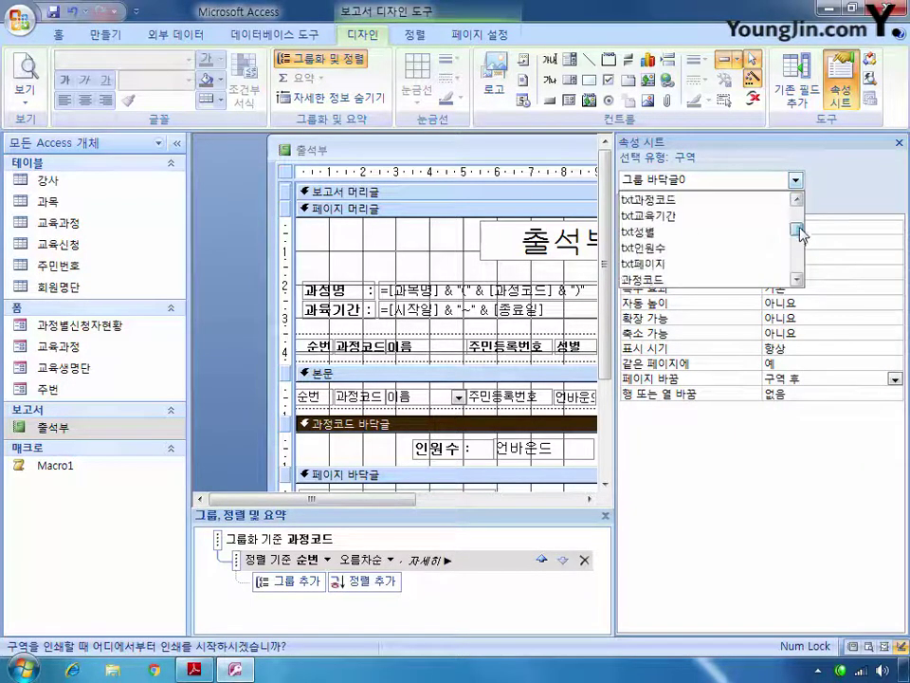
pyautogui.click(726, 247)
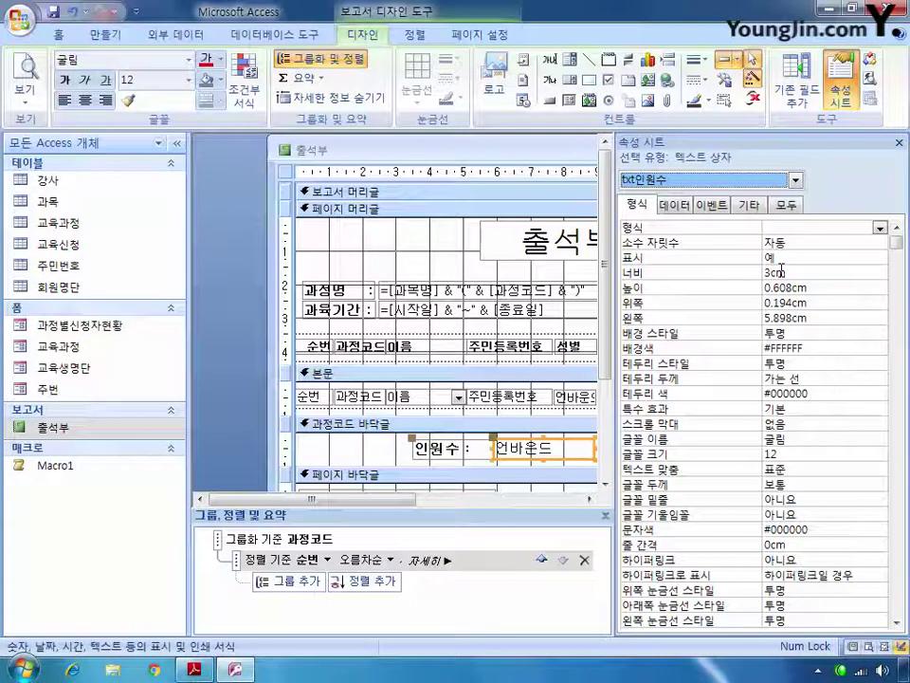
pyautogui.click(678, 205)
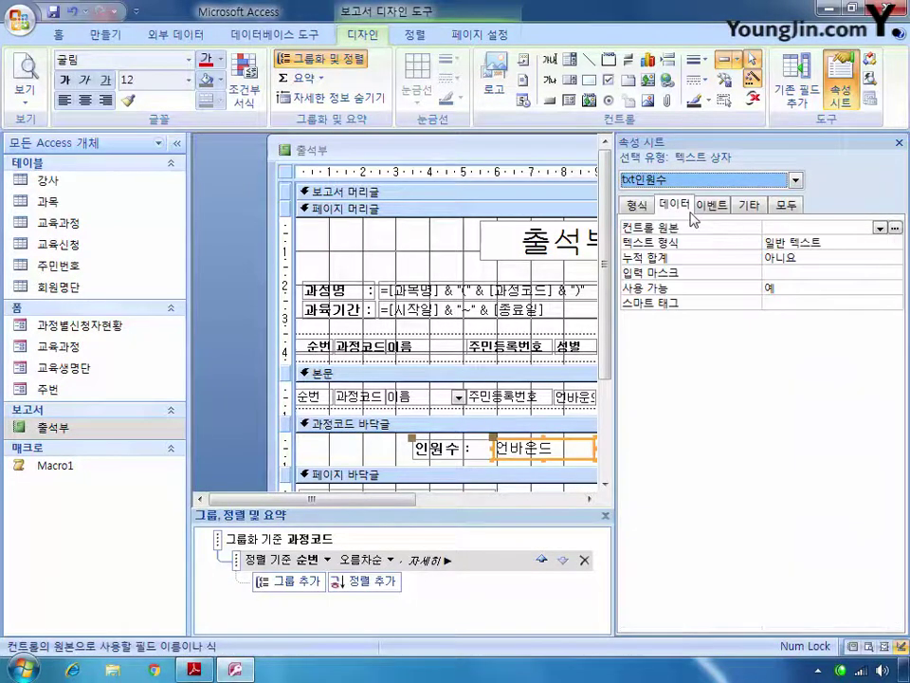
pyautogui.write('=')
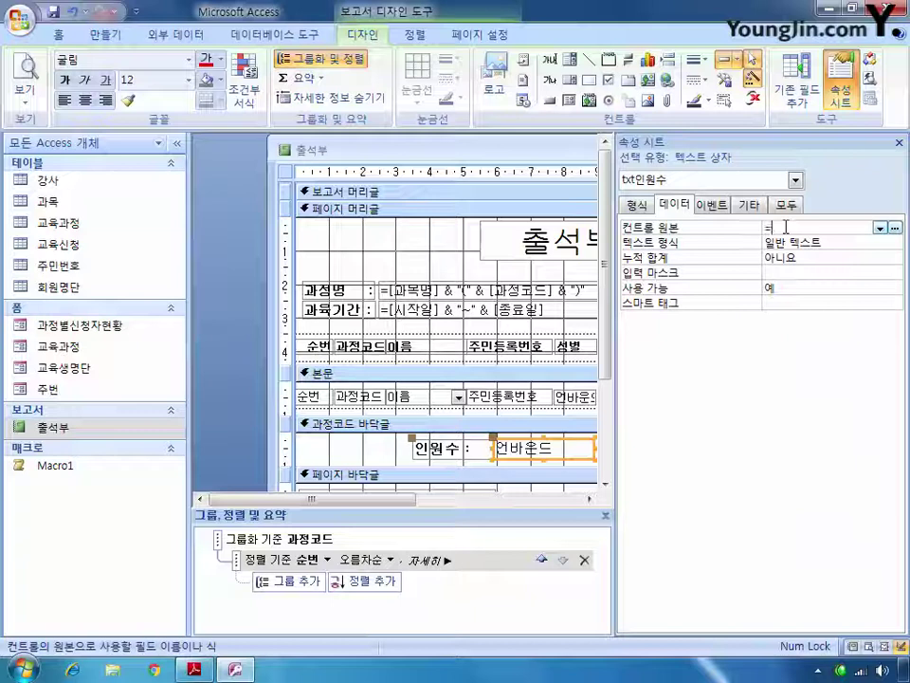
pyautogui.write('ㅊ')
pyautogui.press('BackSpace')
pyautogui.write('co')
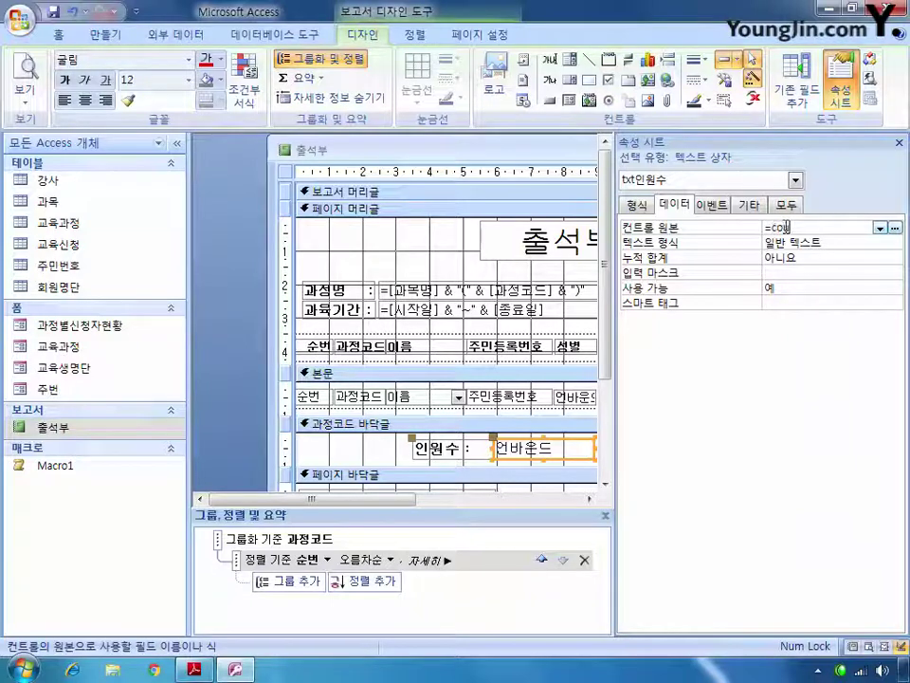
pyautogui.write('unt(*)')
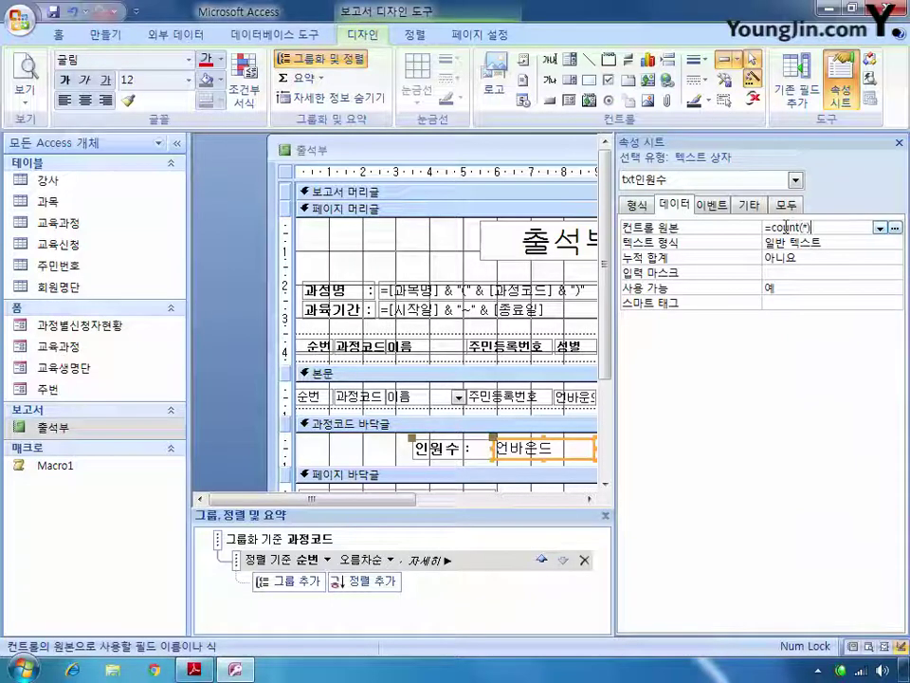
pyautogui.write('&')
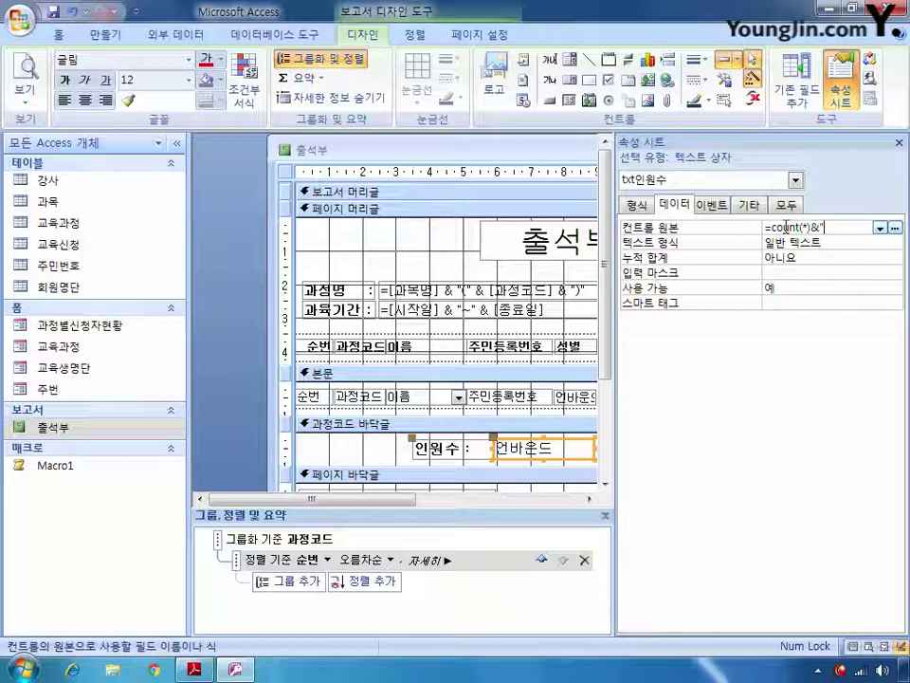
pyautogui.write('" 명')
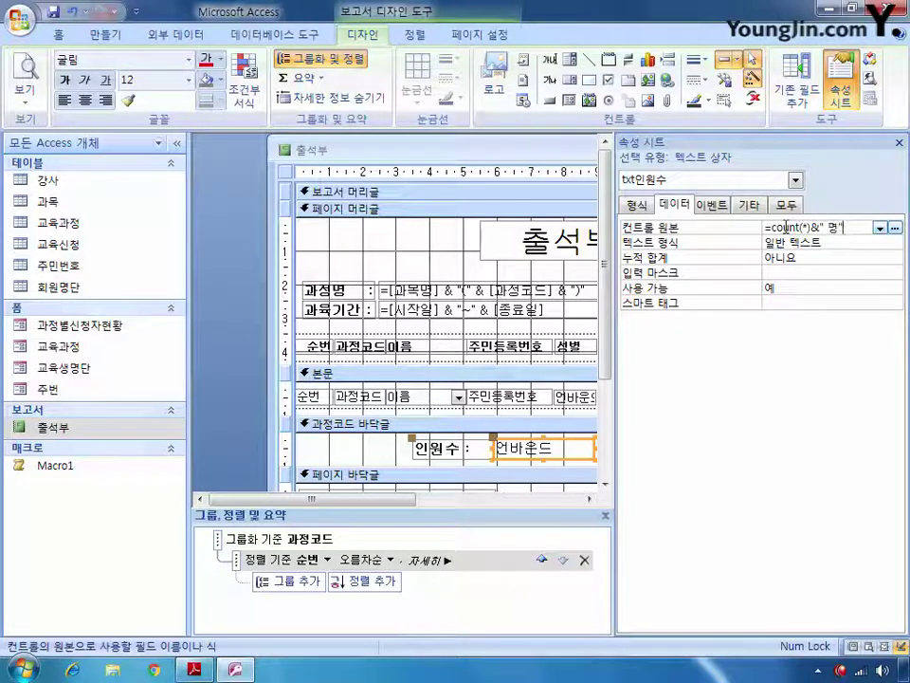
pyautogui.write('"')
pyautogui.press('Return')
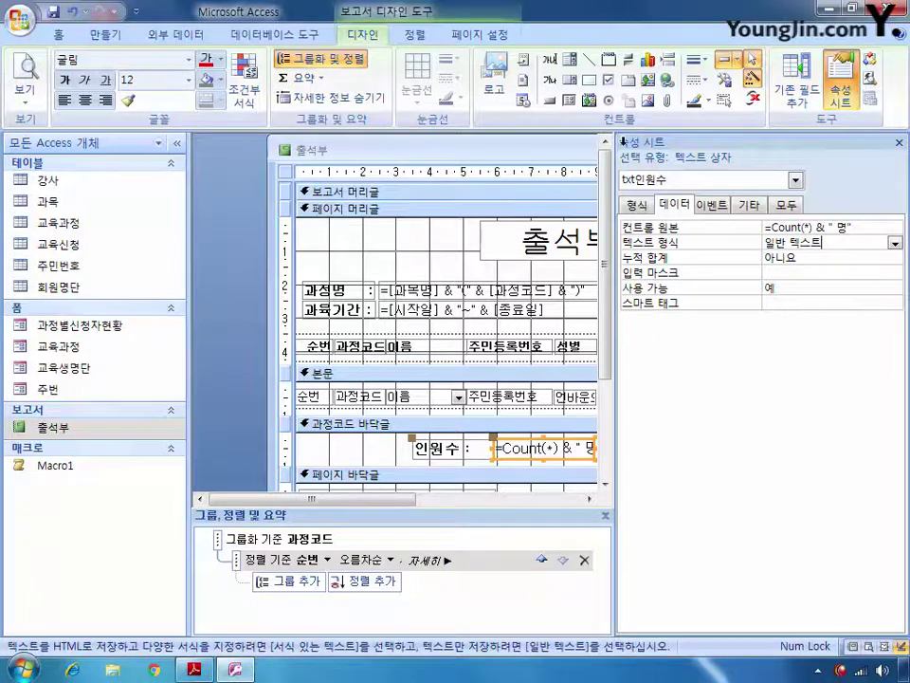
# Maximize the report design, hide the property sheet, and close the 출석부 report with its changes saved
pyautogui.doubleClick(480, 153)
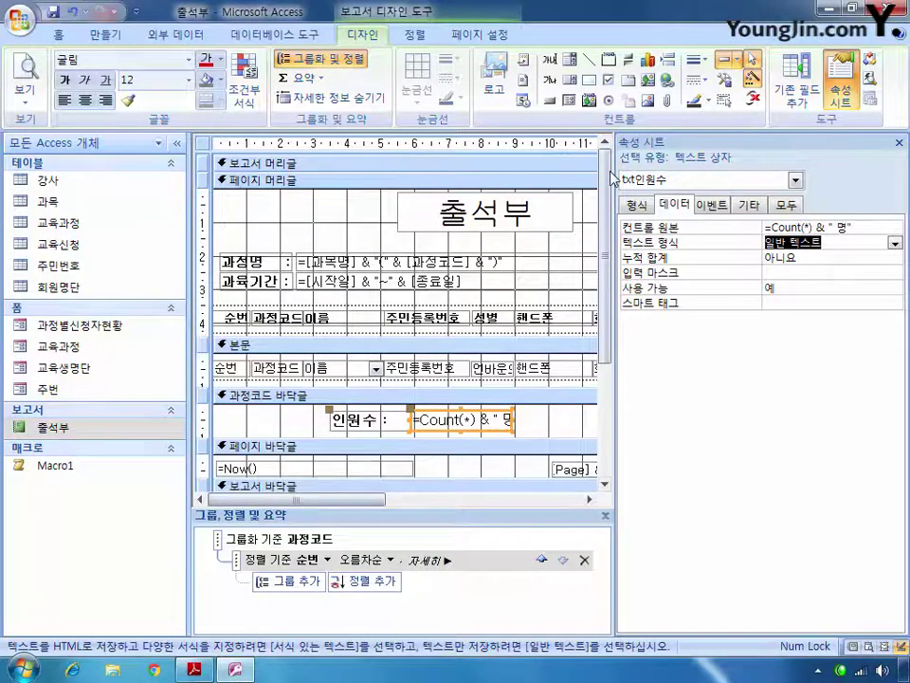
pyautogui.click(841, 83)
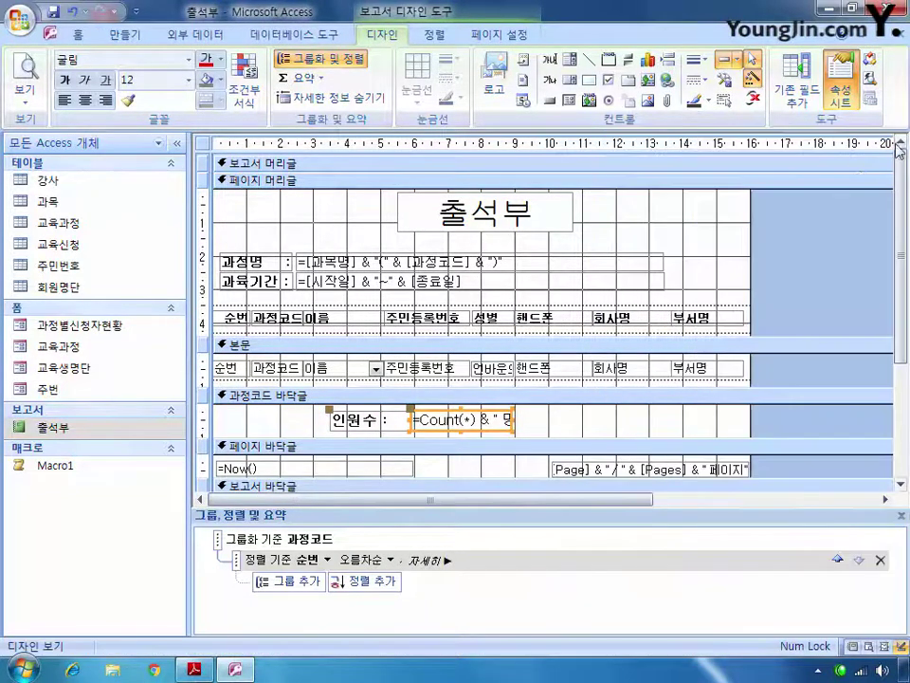
pyautogui.click(904, 37)
pyautogui.click(378, 381)
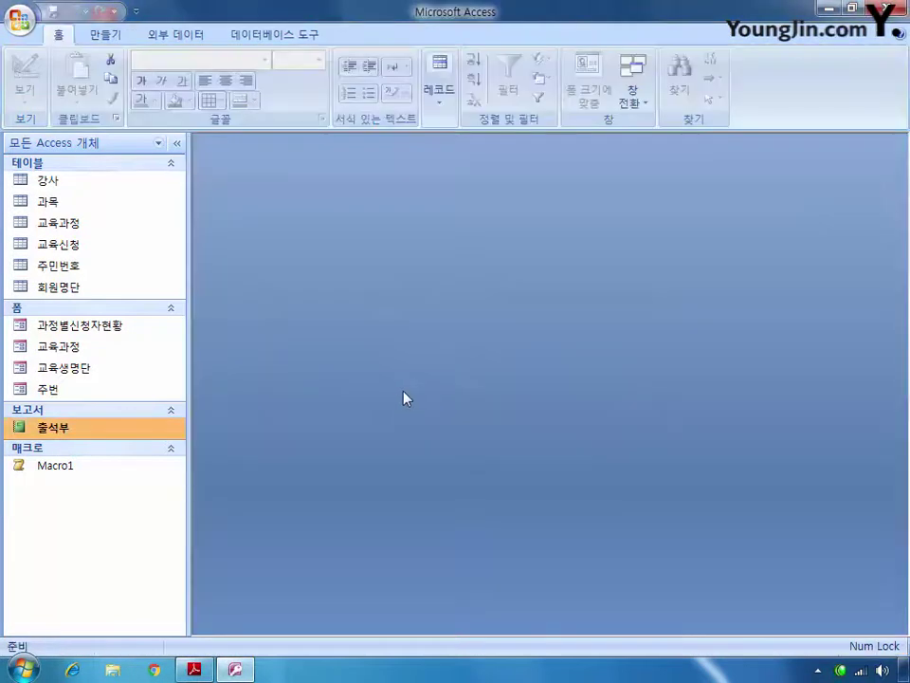
# Open the 교육과정 form in design view and show its property sheet
pyautogui.rightClick(65, 349)
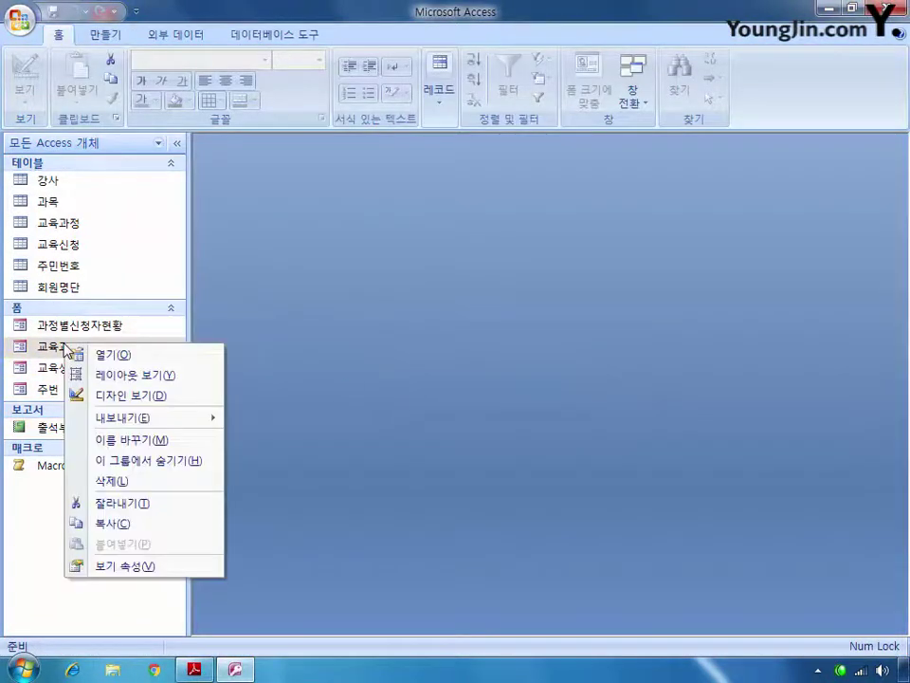
pyautogui.click(130, 396)
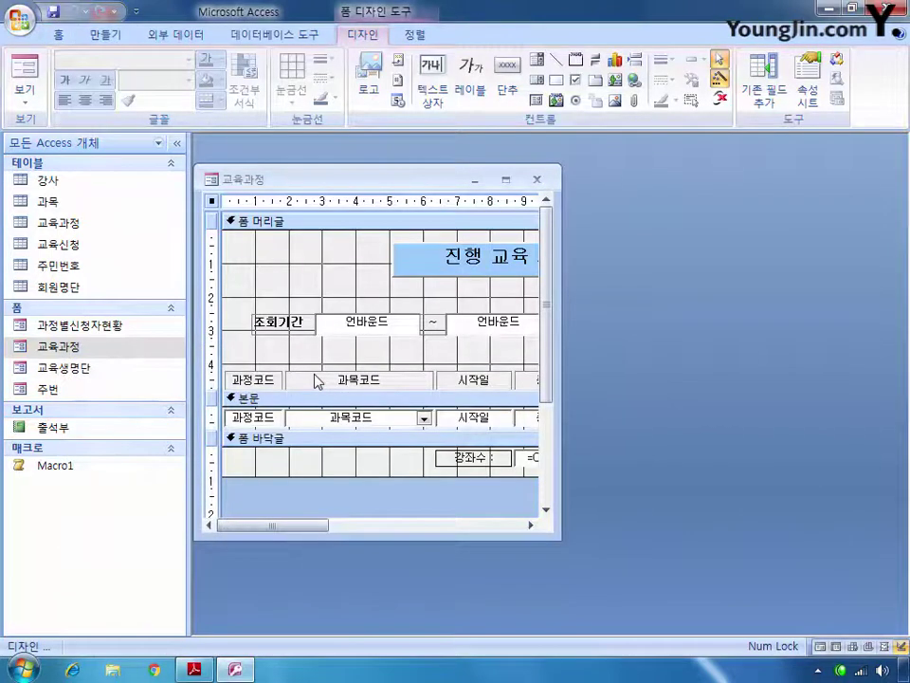
pyautogui.click(807, 83)
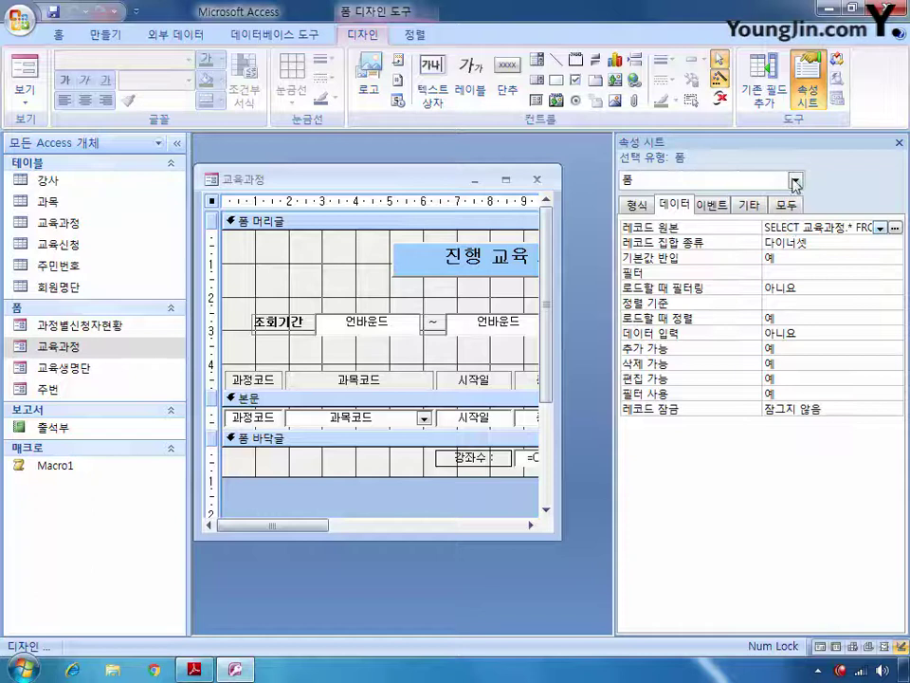
# Create an On Click event procedure for the cmd조회 button and open it in the code editor
pyautogui.click(796, 183)
pyautogui.moveTo(802, 264); pyautogui.dragTo(798, 217)
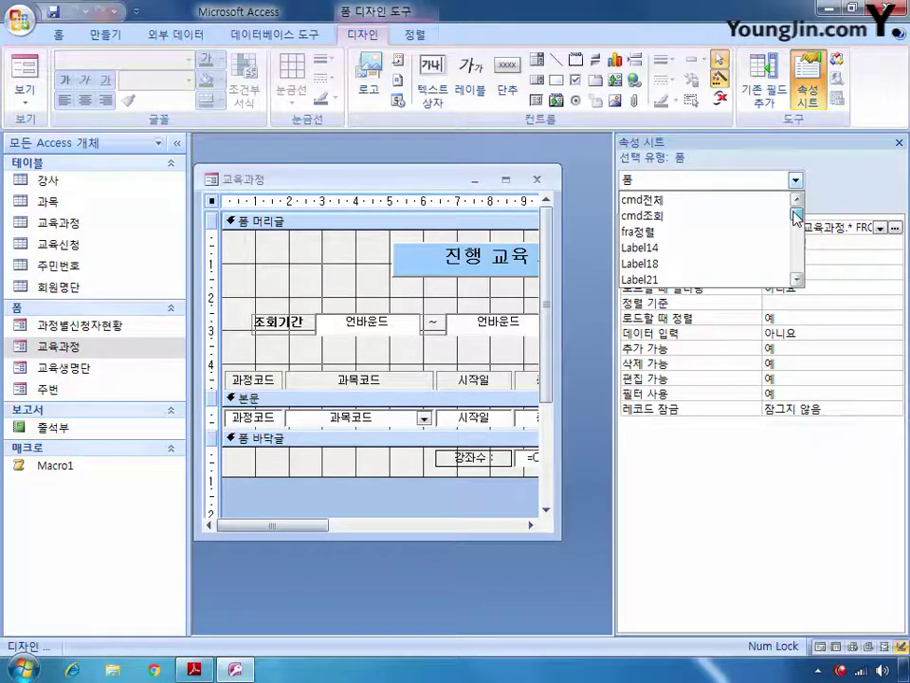
pyautogui.click(721, 215)
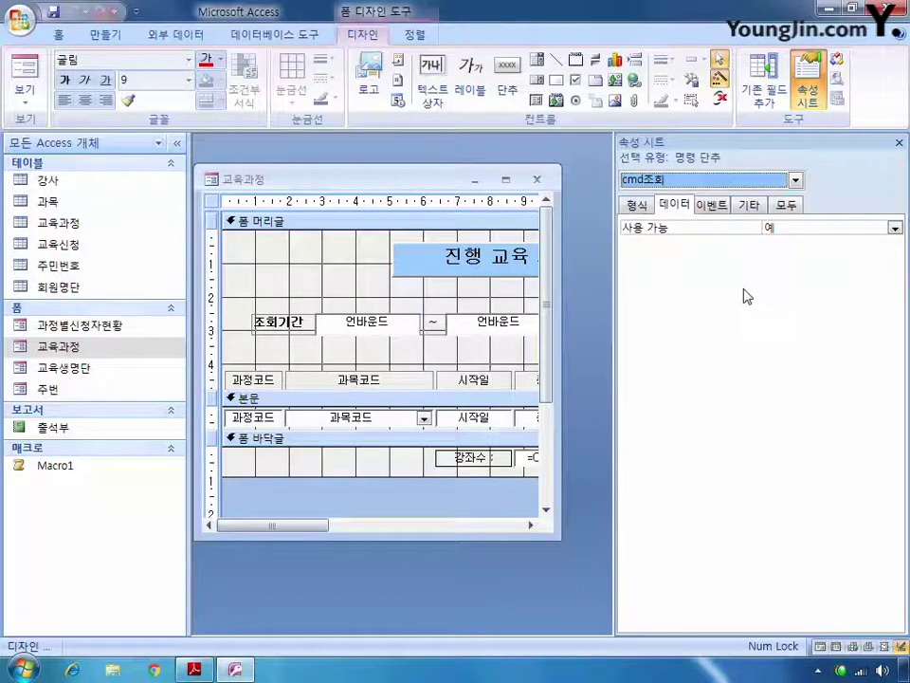
pyautogui.click(712, 205)
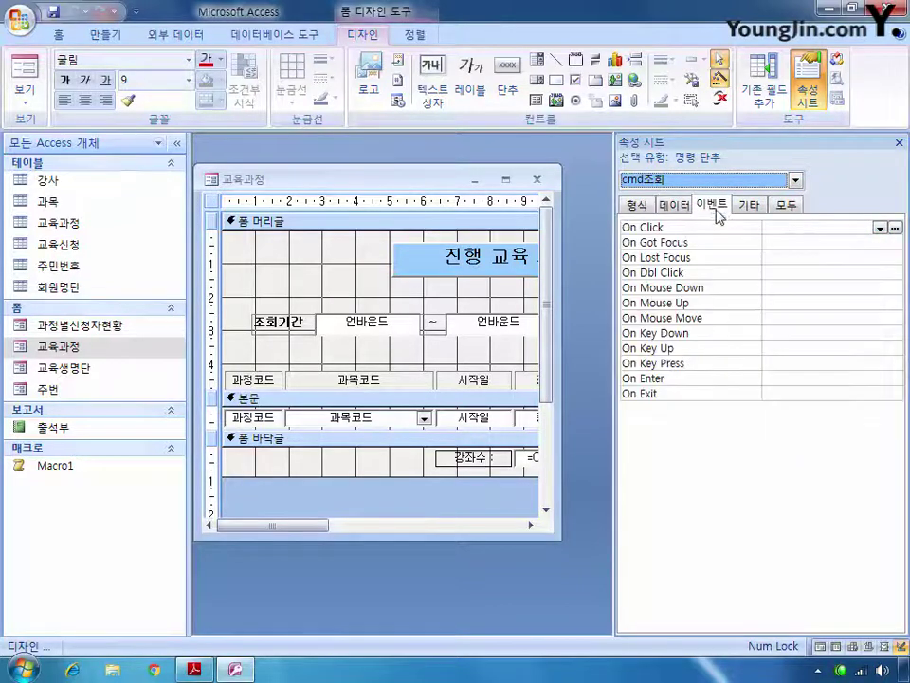
pyautogui.click(880, 228)
pyautogui.click(880, 242)
pyautogui.click(894, 228)
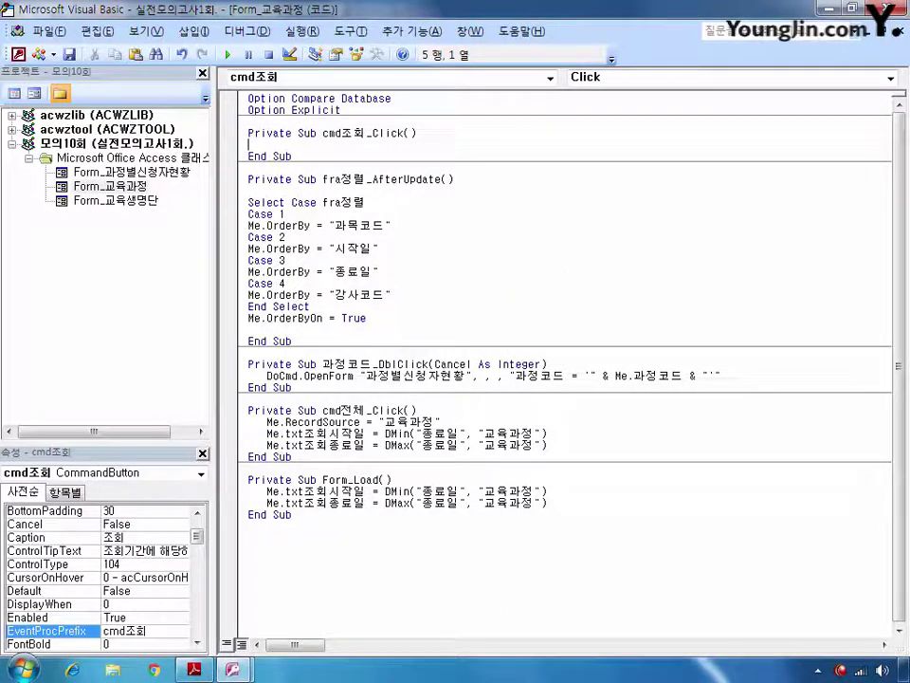
# In the cmd조회_Click procedure, begin the statement me.RecordSource = "select * from 교육과정 where
pyautogui.write('me.reco')
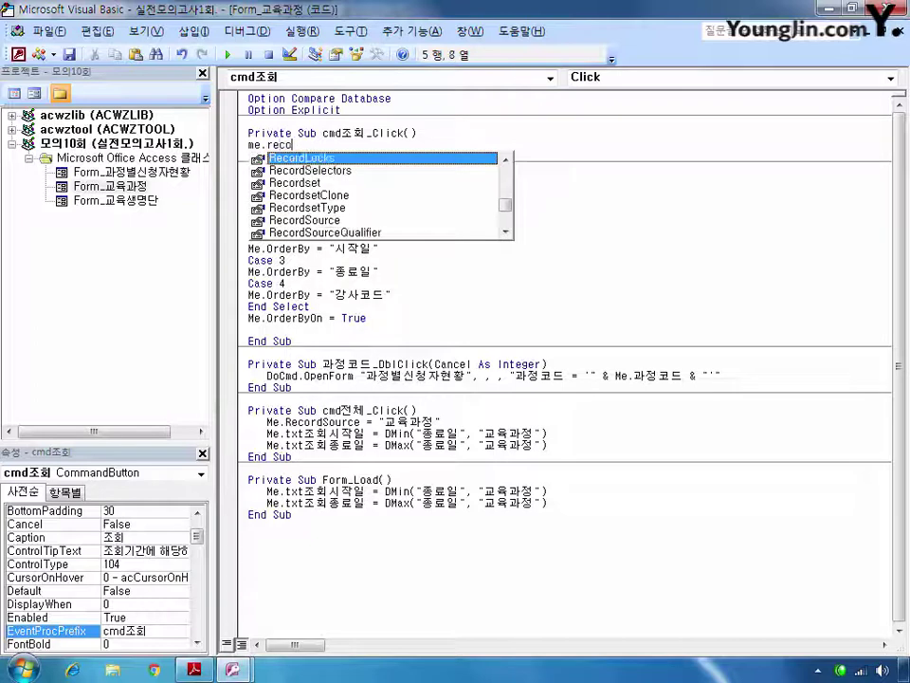
pyautogui.write('r')
pyautogui.press('Down')
pyautogui.press('Down')
pyautogui.press('Down')
pyautogui.press('Down')
pyautogui.press('Down')
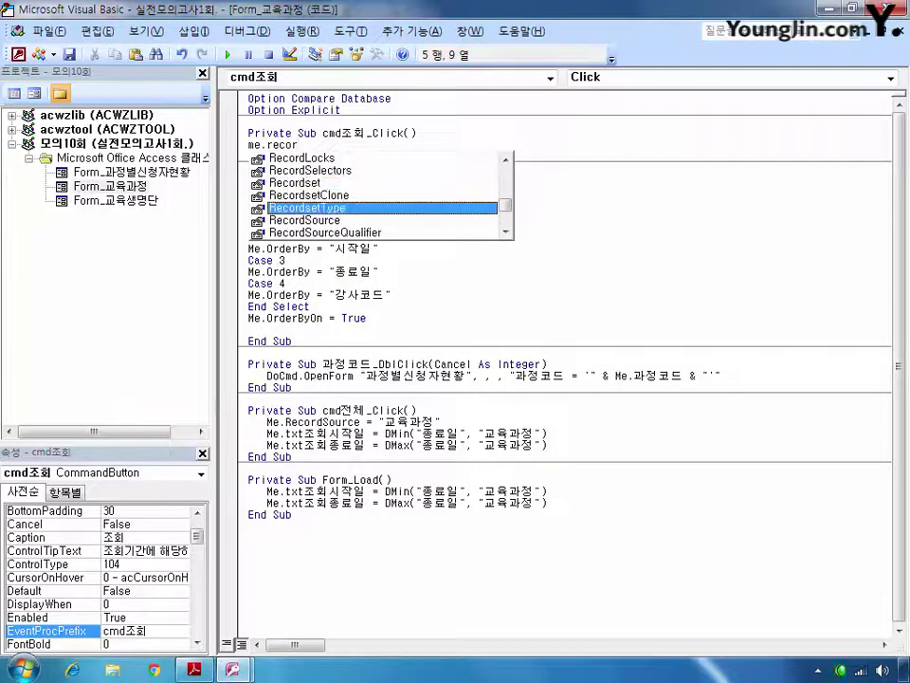
pyautogui.press('Tab')
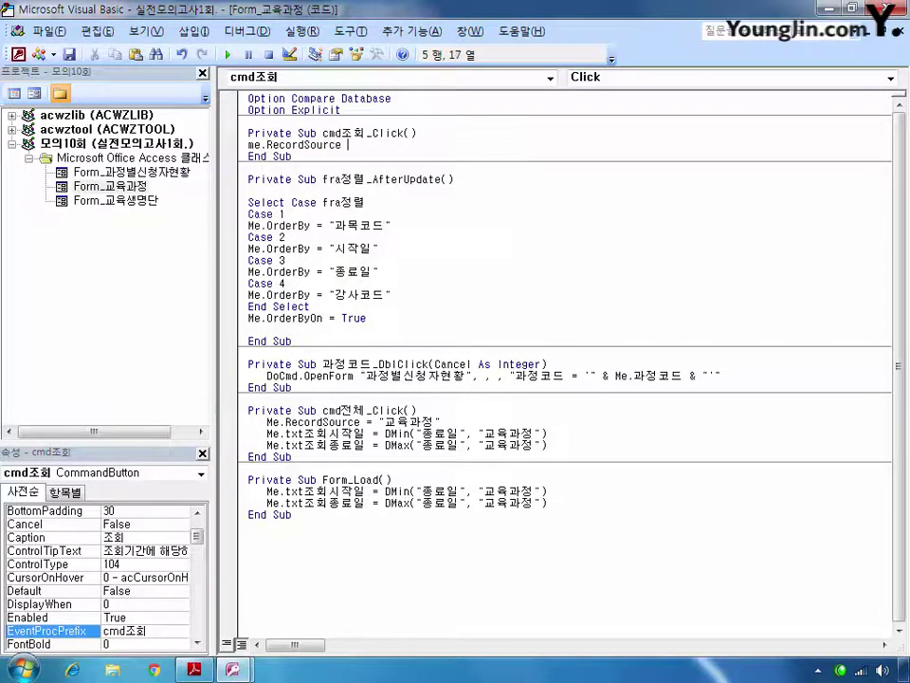
pyautogui.write('= "')
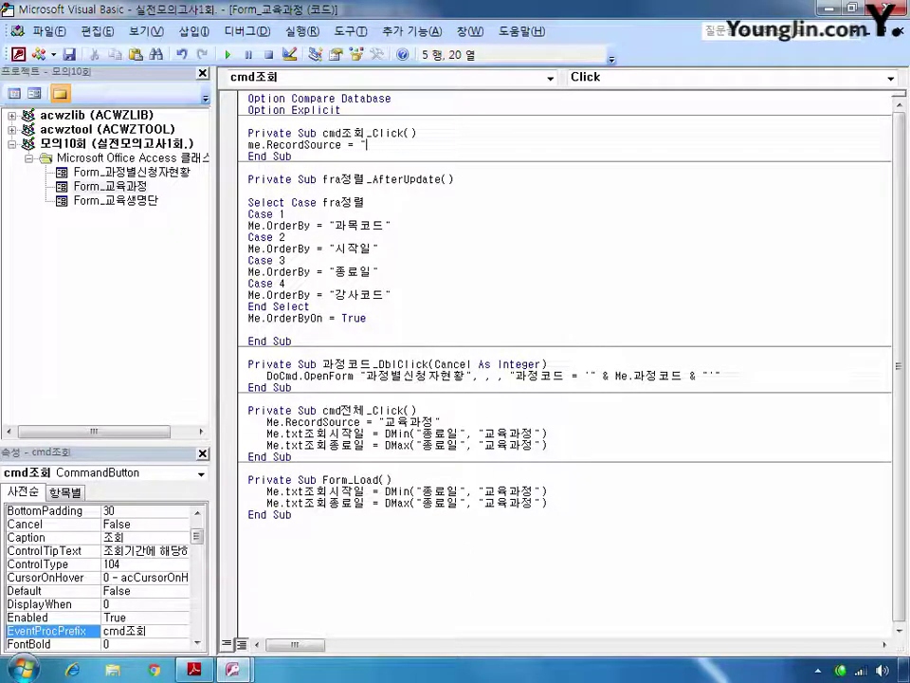
pyautogui.write('select * from')
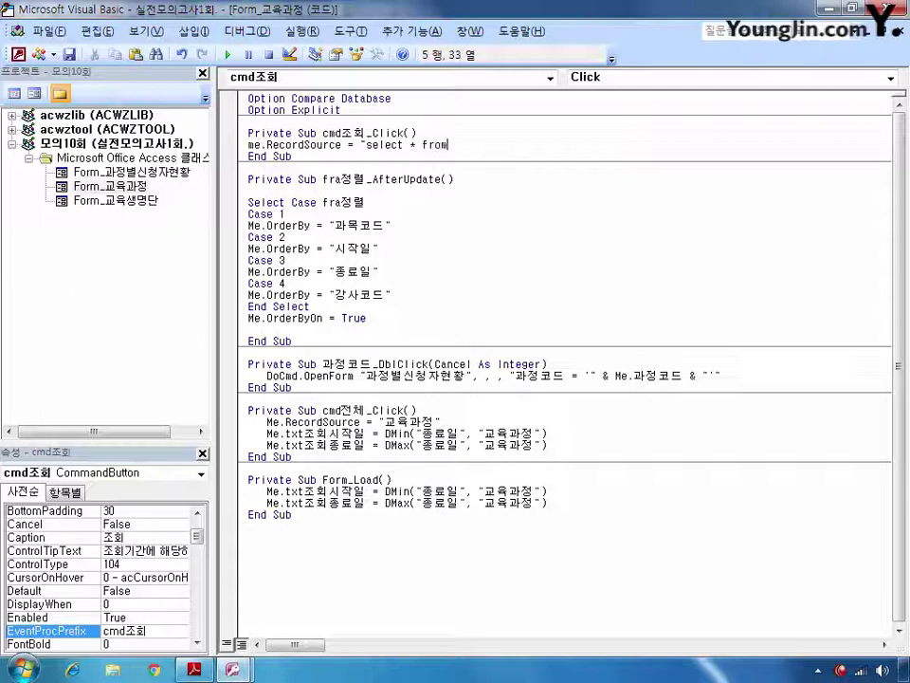
pyautogui.write(' 교육과정')
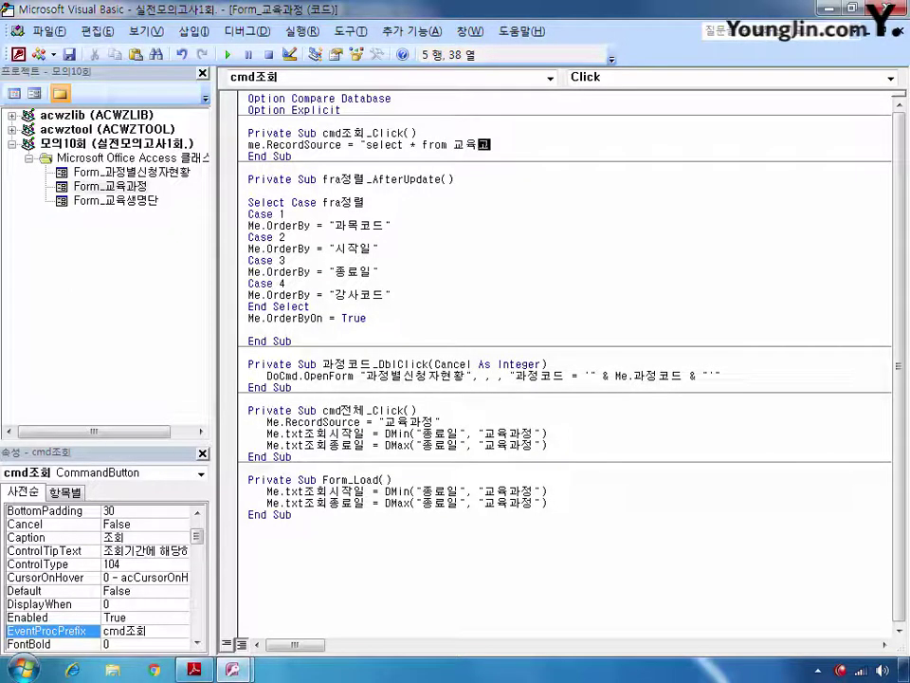
pyautogui.write(' wher')
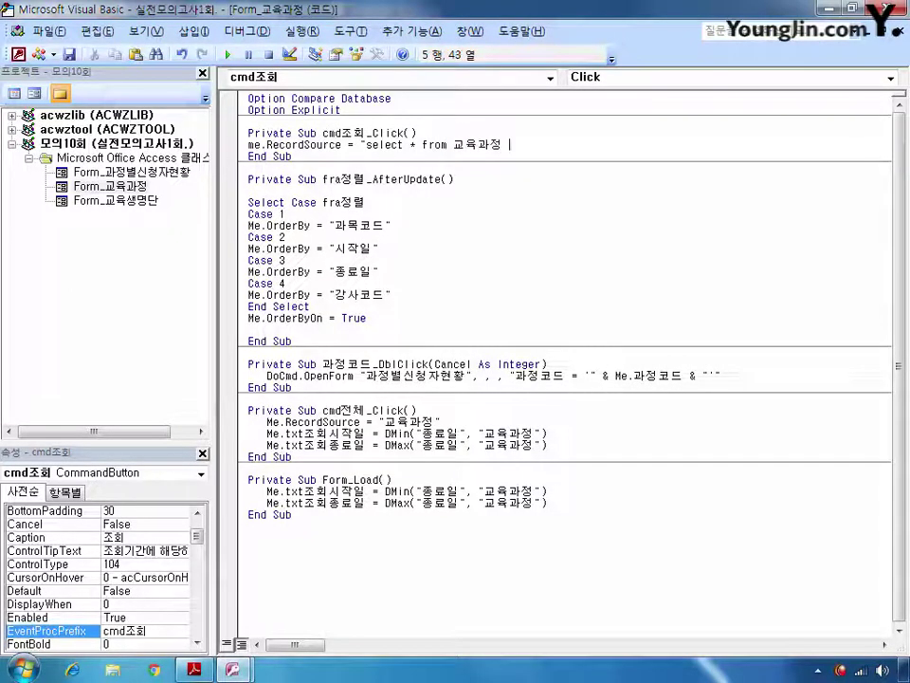
pyautogui.write('e')
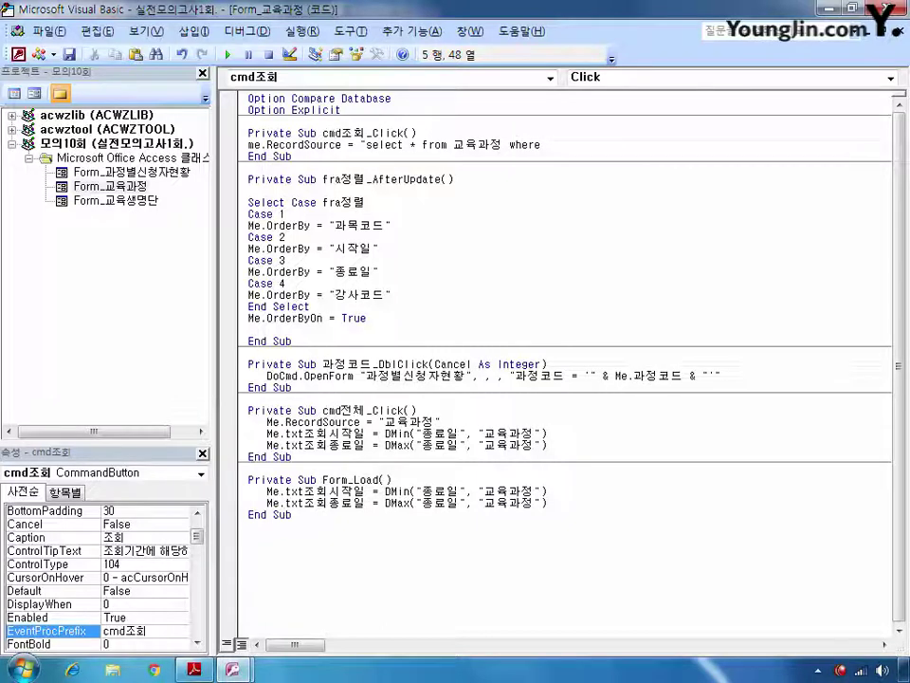
# Continue the query string with the start-date condition 시작일 >= #" & txt조회시작일 & "#
pyautogui.write(' 시작ㅇ')
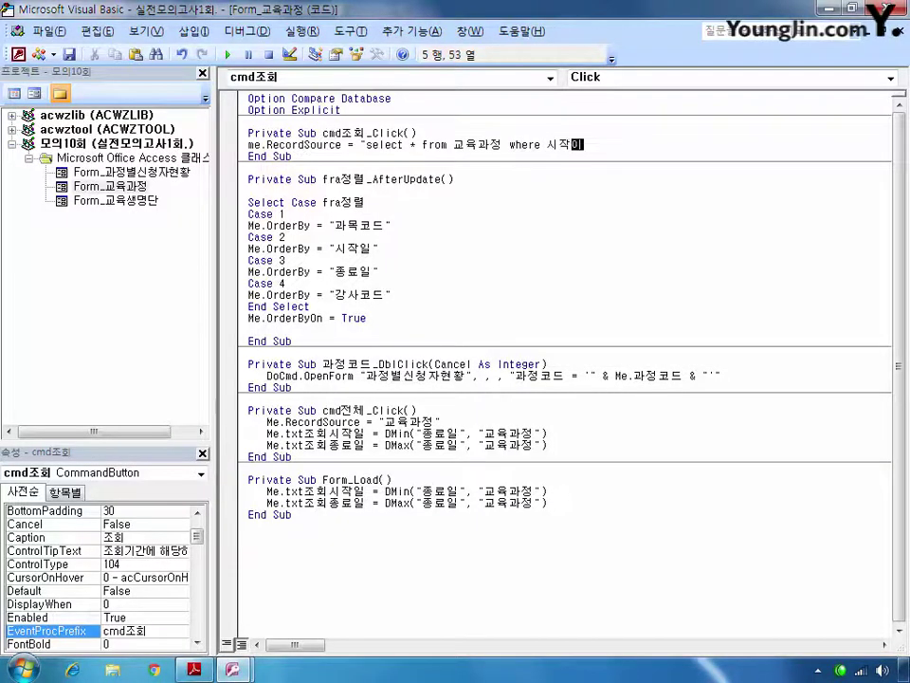
pyautogui.write(' >=')
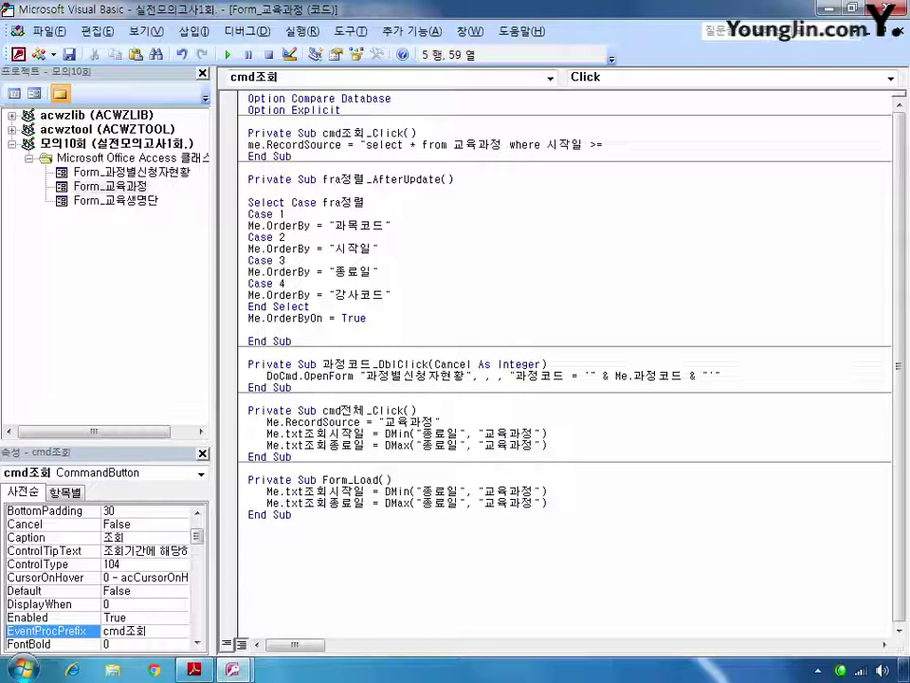
pyautogui.write('#" ')
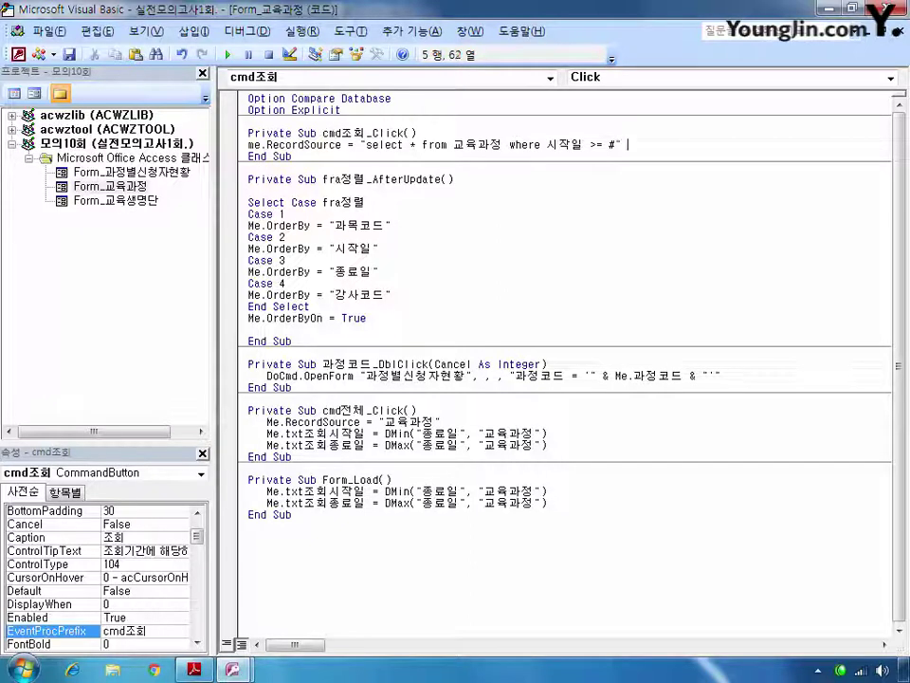
pyautogui.write('& txt')
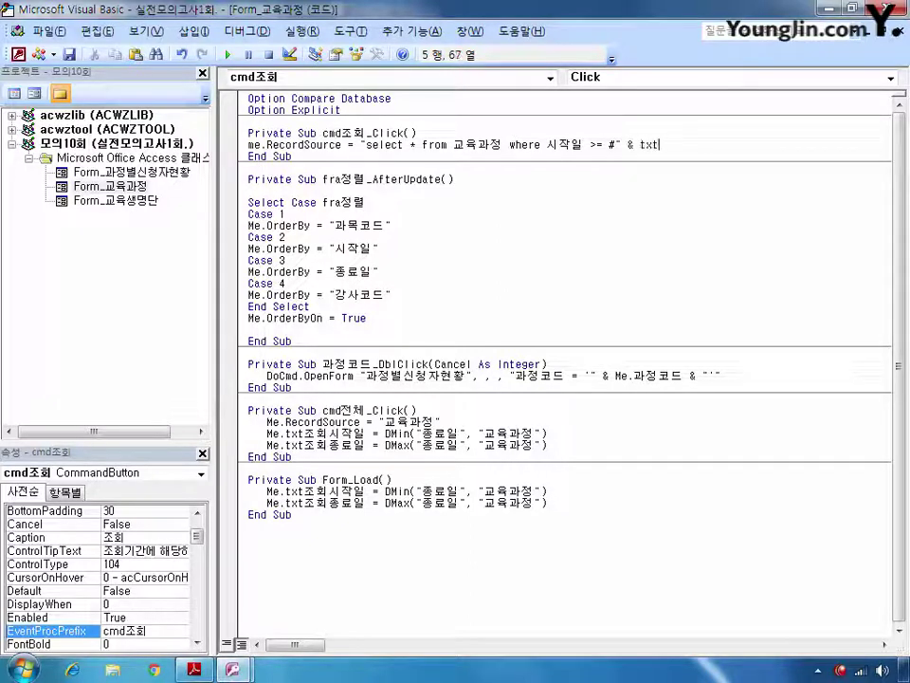
pyautogui.write('조회시')
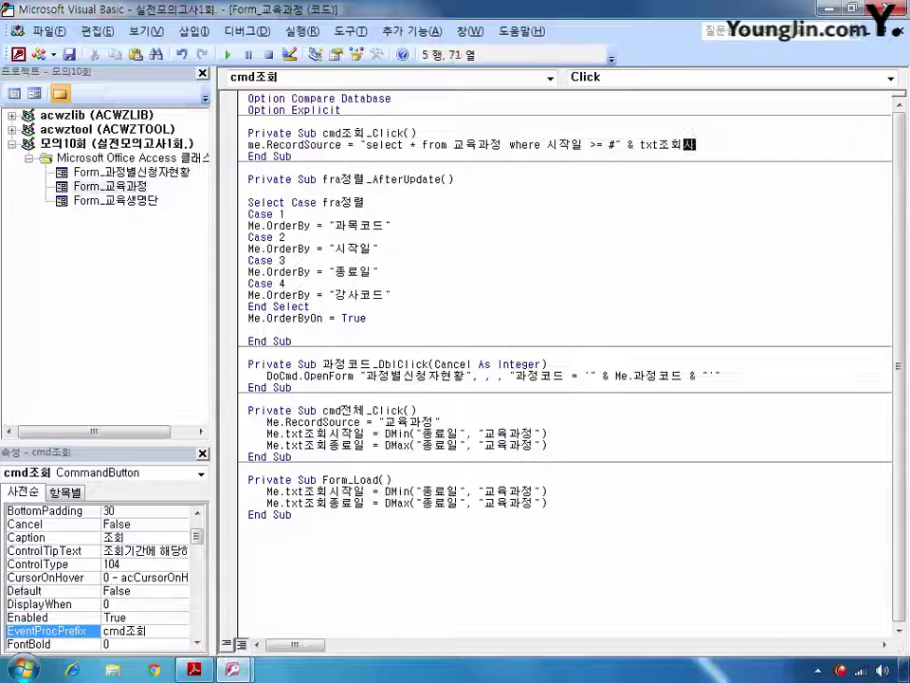
pyautogui.write('작일 ')
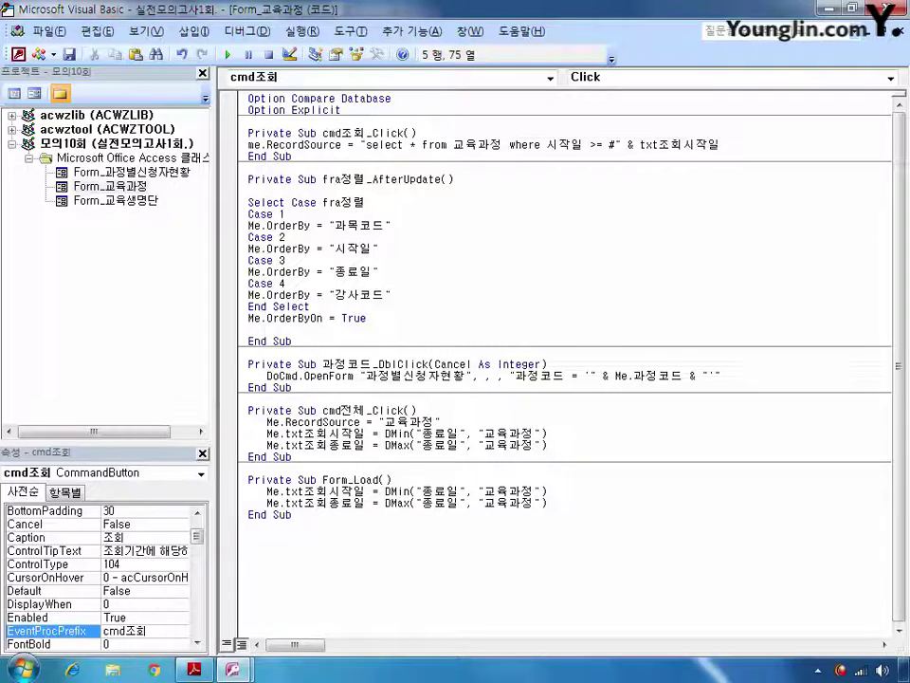
pyautogui.write('&')
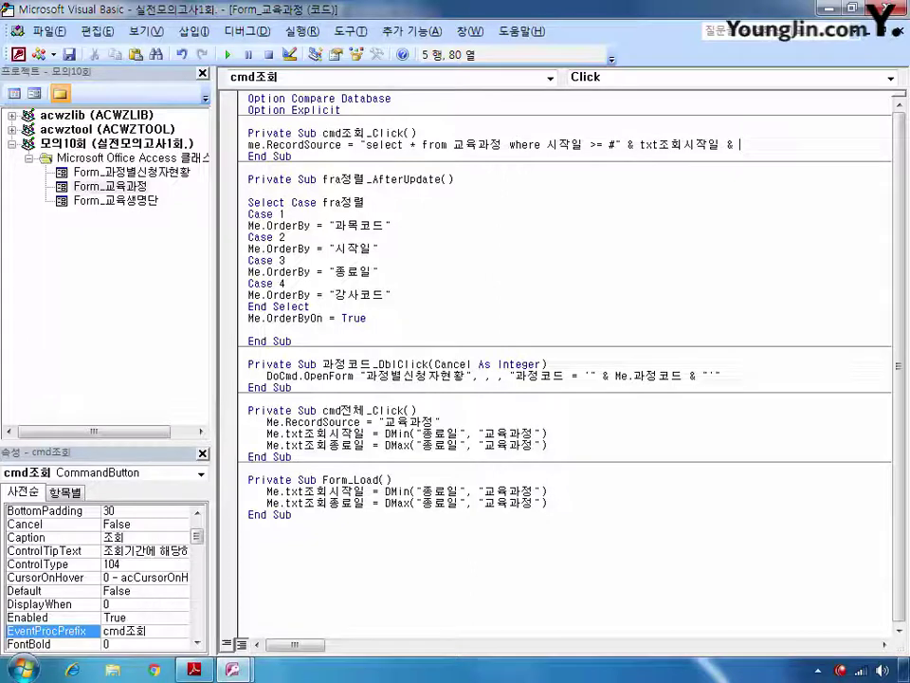
pyautogui.write(' "')
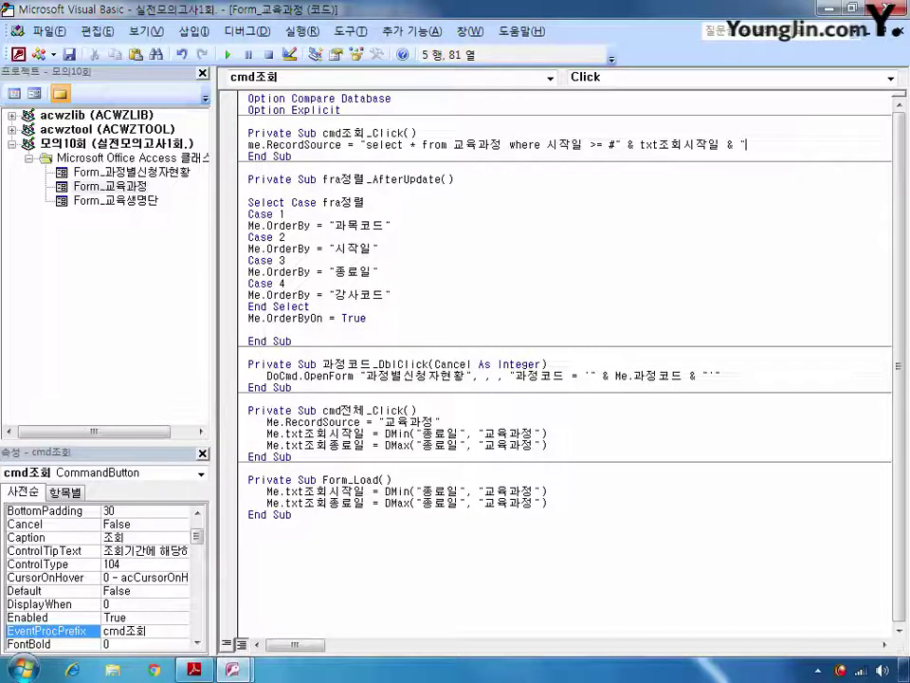
pyautogui.write('#')
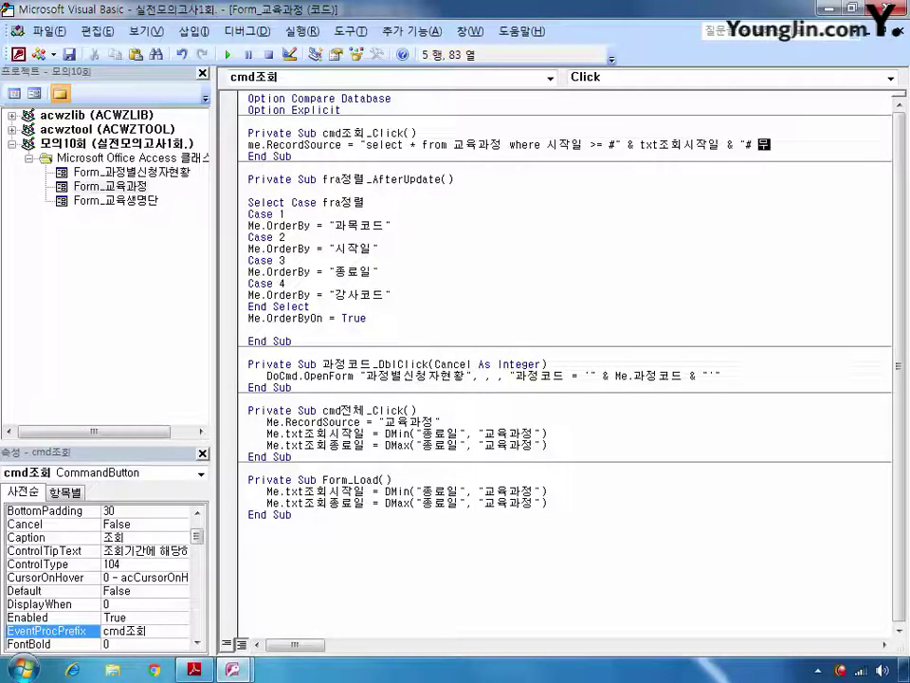
# Complete the query string with the end-date condition and 종료일 <= #" & txt조회종료일 & "#"
pyautogui.write(' and')
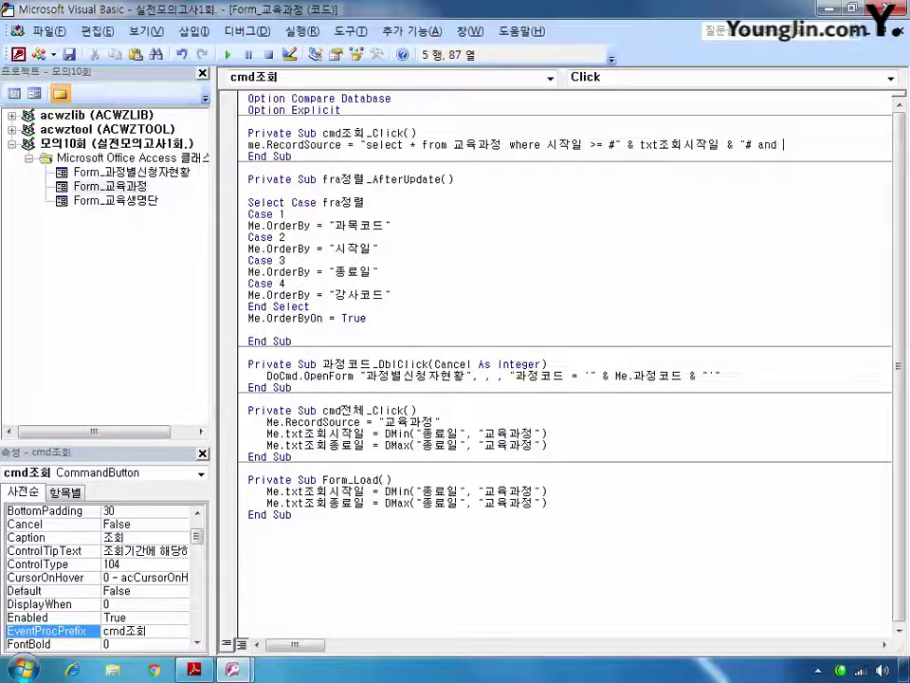
pyautogui.write(' 종')
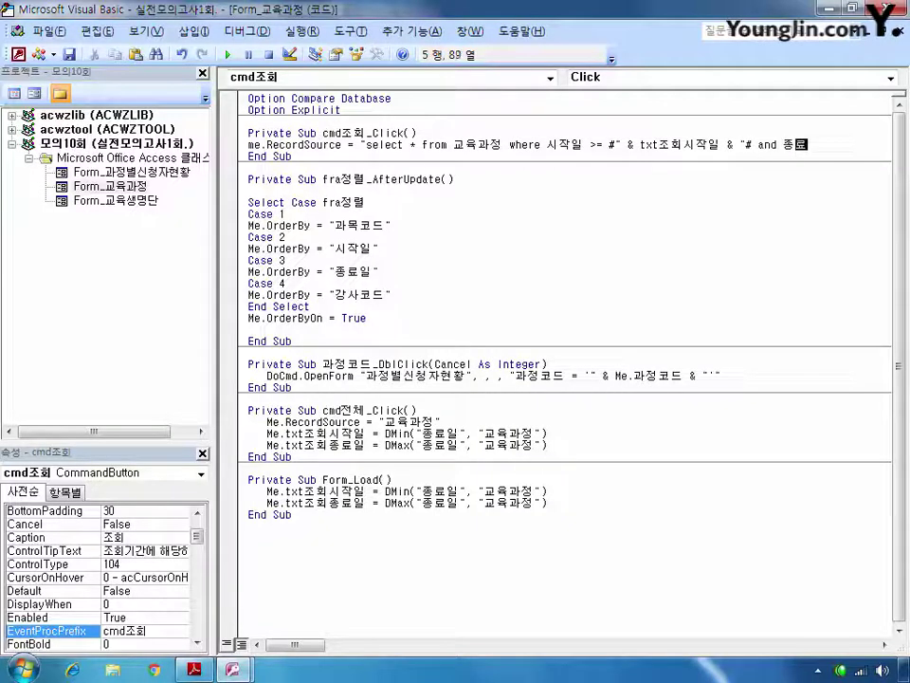
pyautogui.write('료일 ')
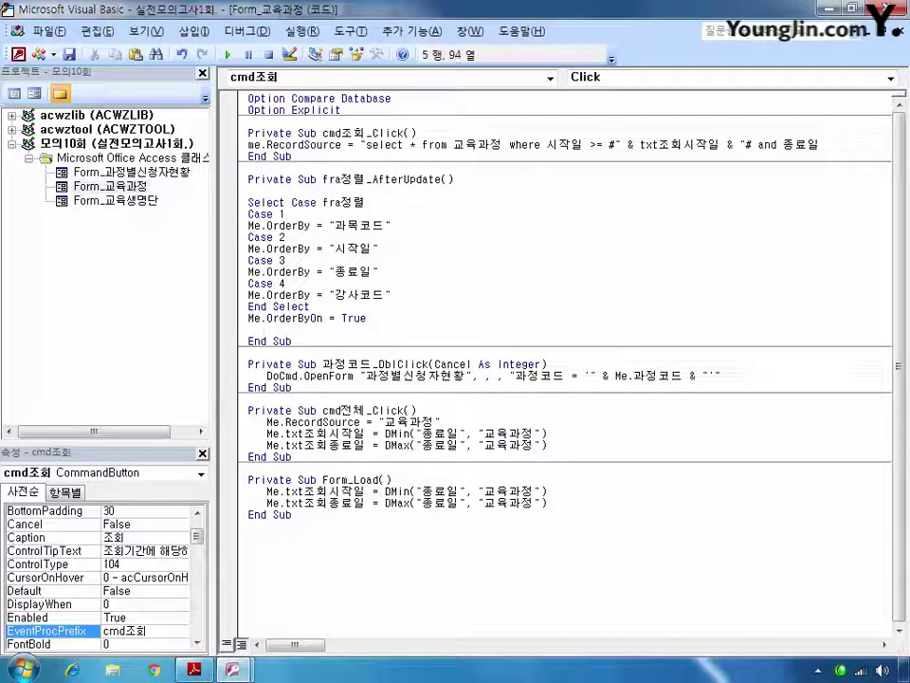
pyautogui.write('<=')
pyautogui.write('#" &')
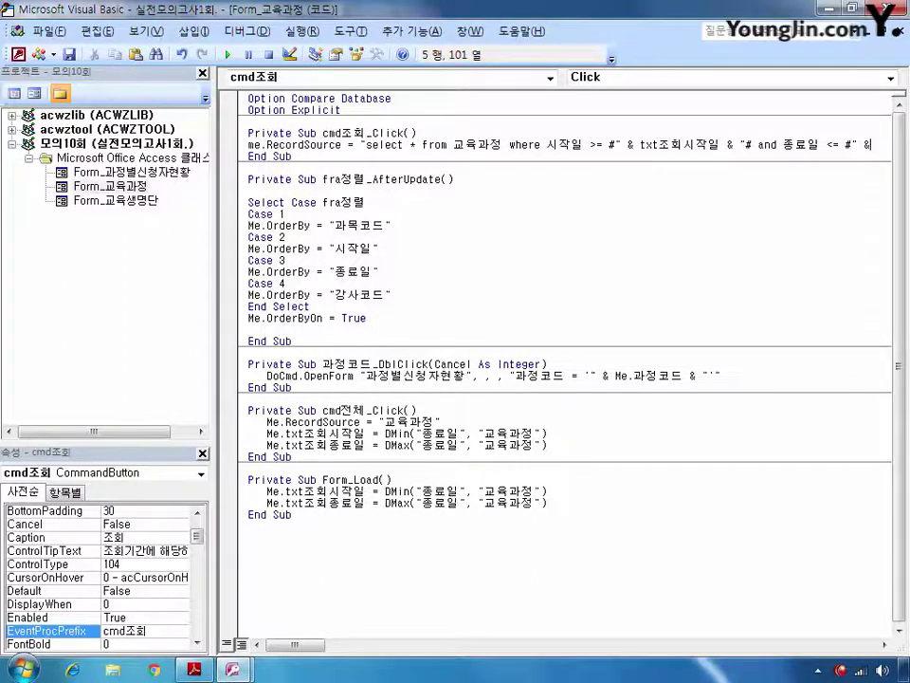
pyautogui.write(' txt조회')
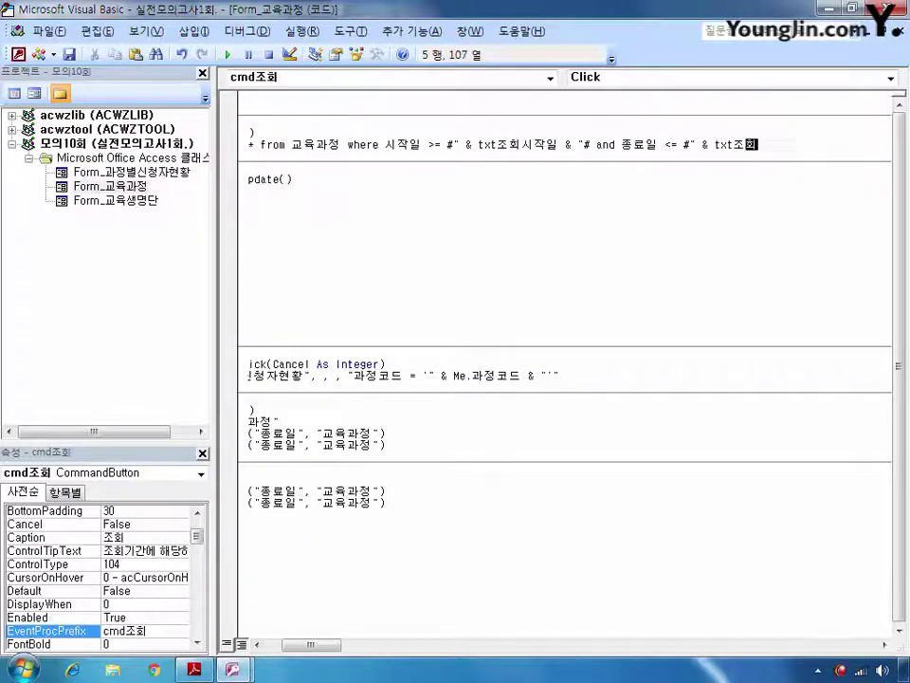
pyautogui.write('종료')
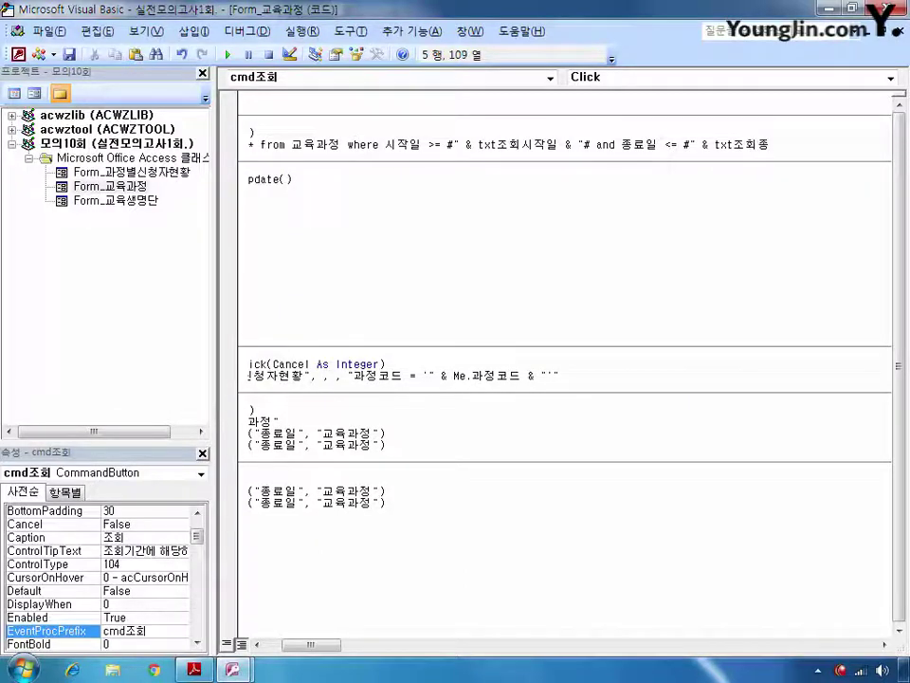
pyautogui.write('일 ')
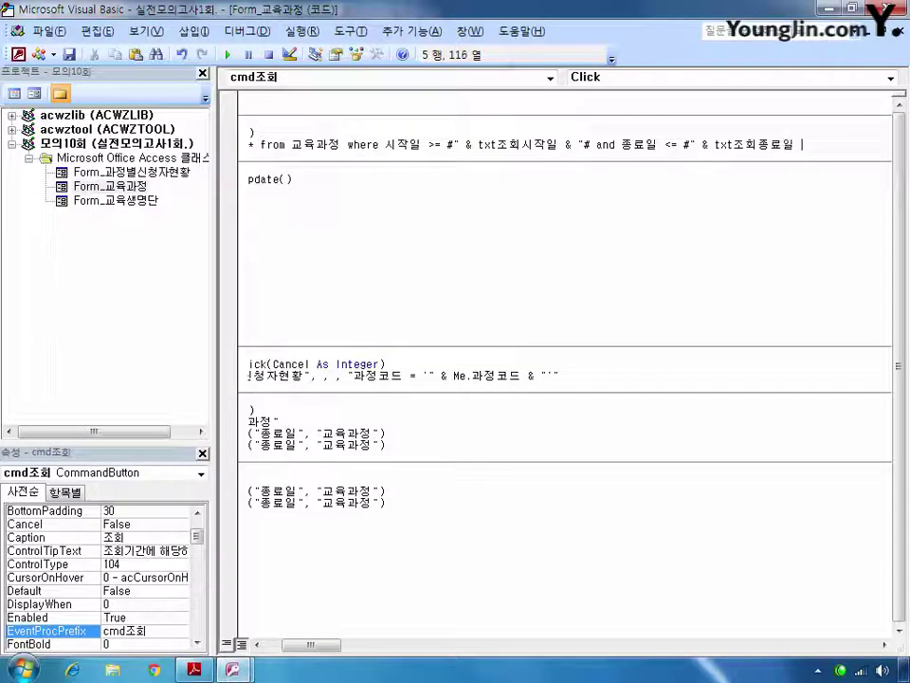
pyautogui.write('& "#"')
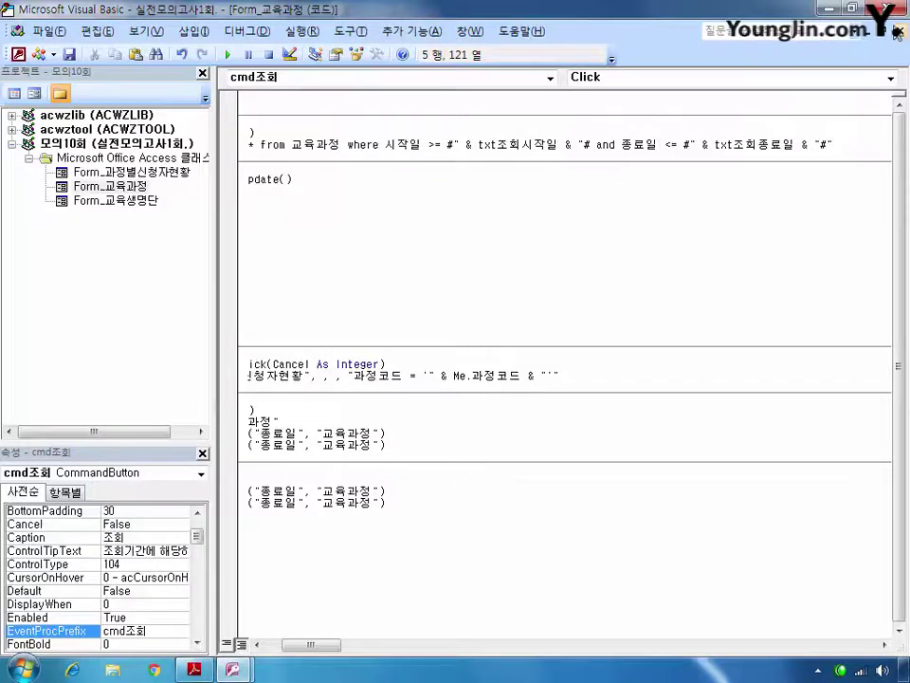
# Return from the code editor to Access and close the 교육과정 form, saving its changes
pyautogui.hotkey('alt', 'F11')
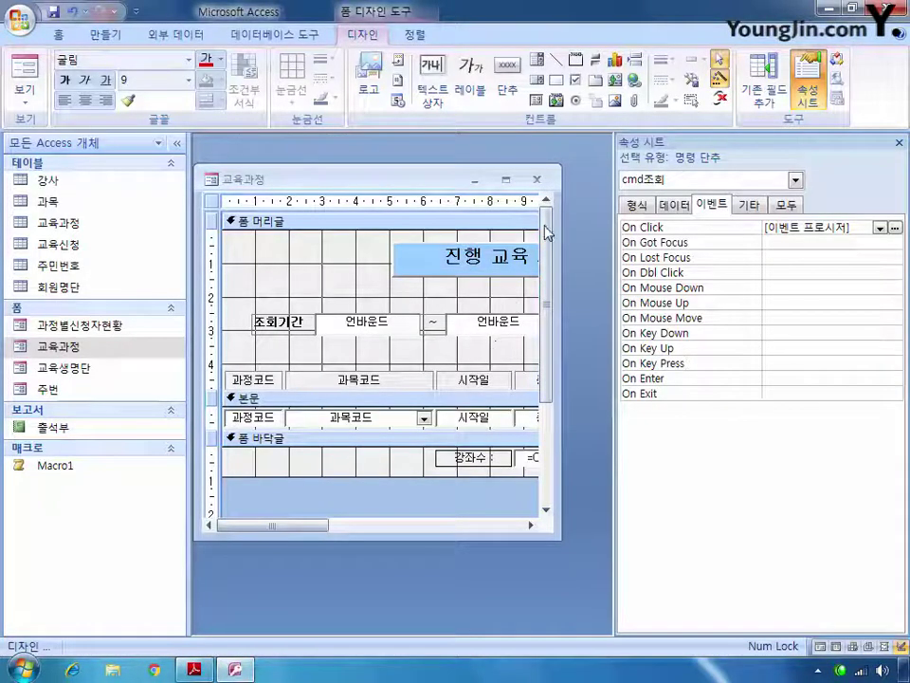
pyautogui.click(537, 179)
pyautogui.click(372, 378)
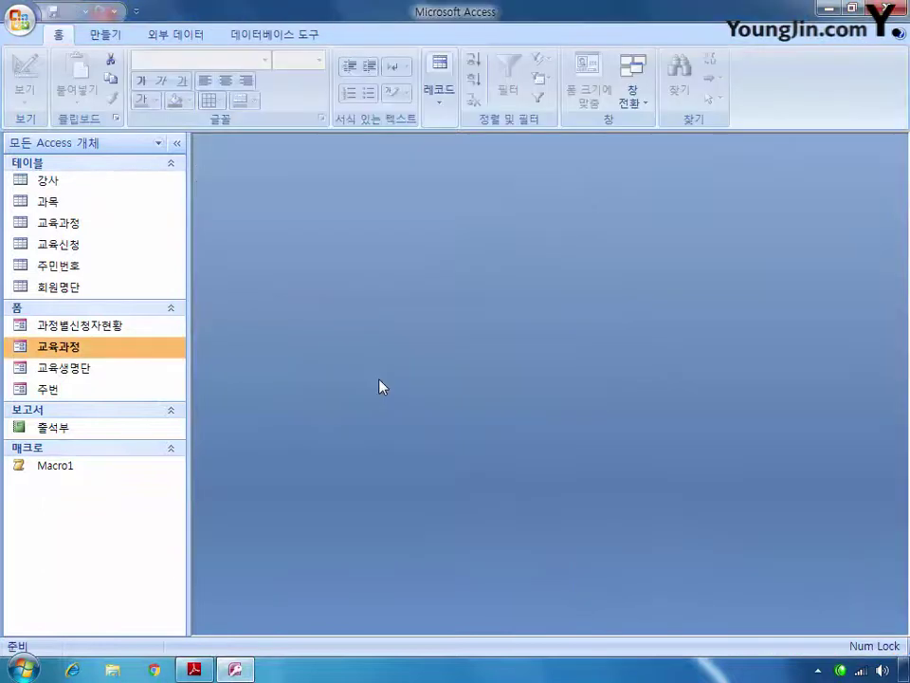
# Open the 과정별신청자현황 form in design view and create an On Click event procedure for its cmd출석부 button
pyautogui.rightClick(98, 325)
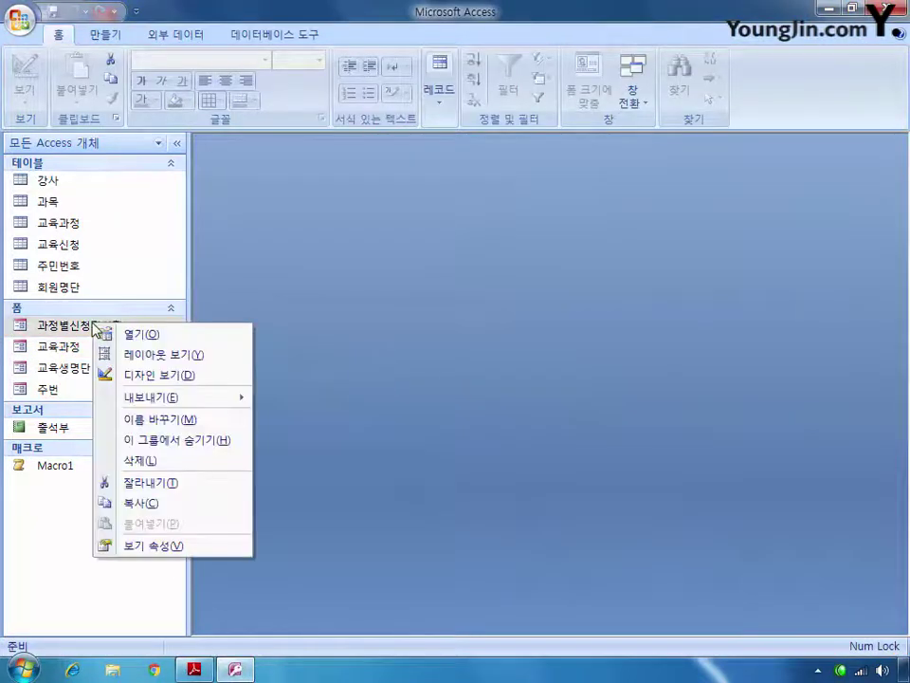
pyautogui.click(142, 374)
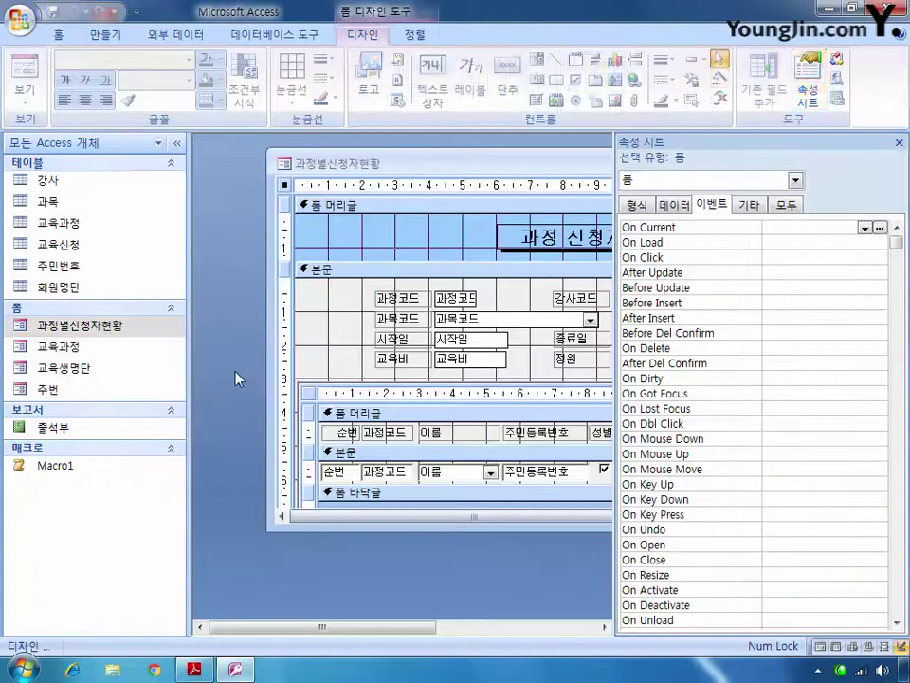
pyautogui.click(795, 180)
pyautogui.moveTo(797, 262); pyautogui.dragTo(797, 218)
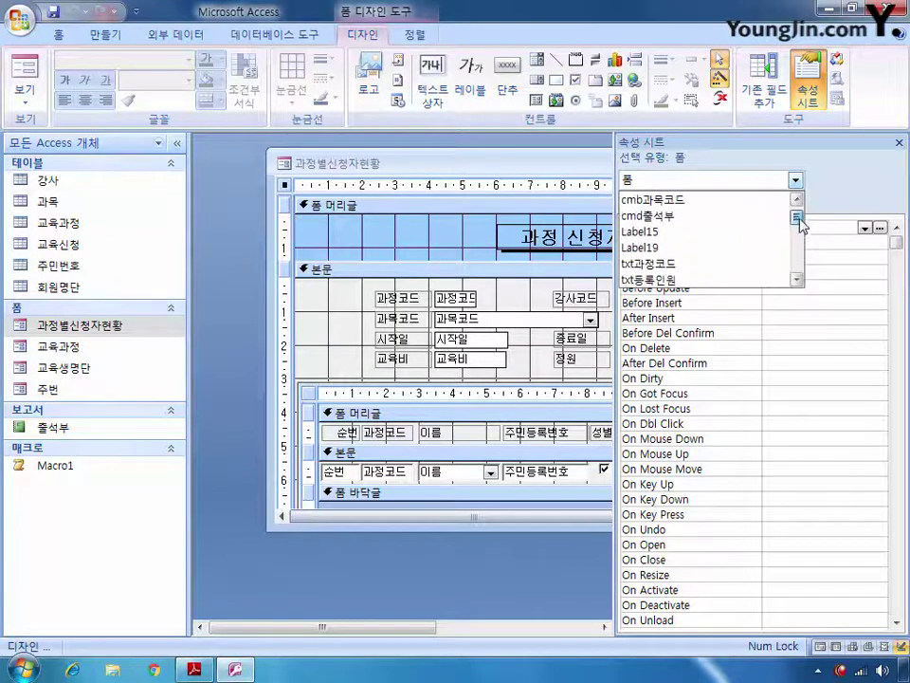
pyautogui.click(747, 217)
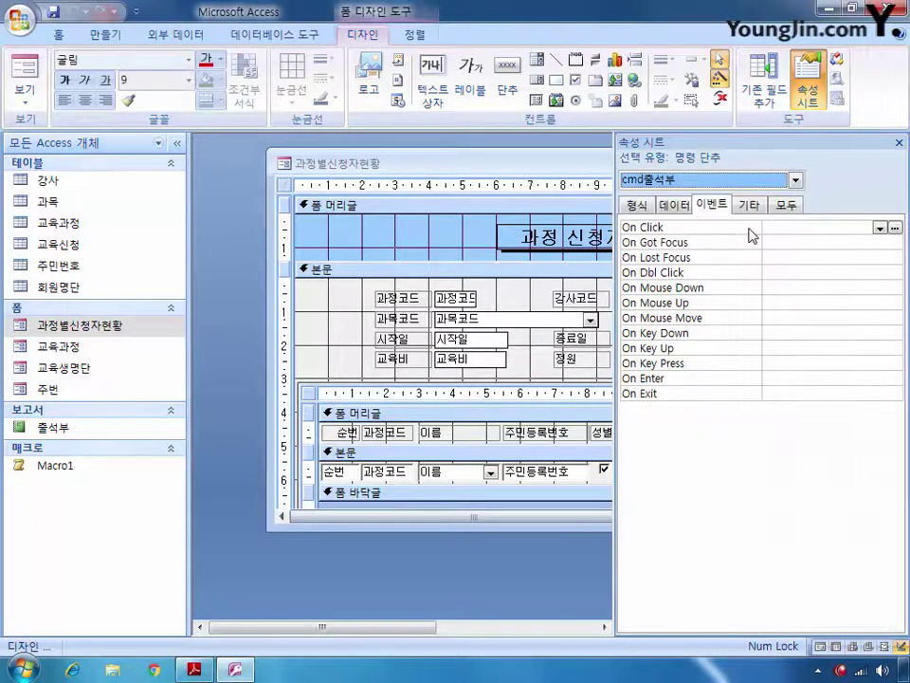
pyautogui.click(880, 229)
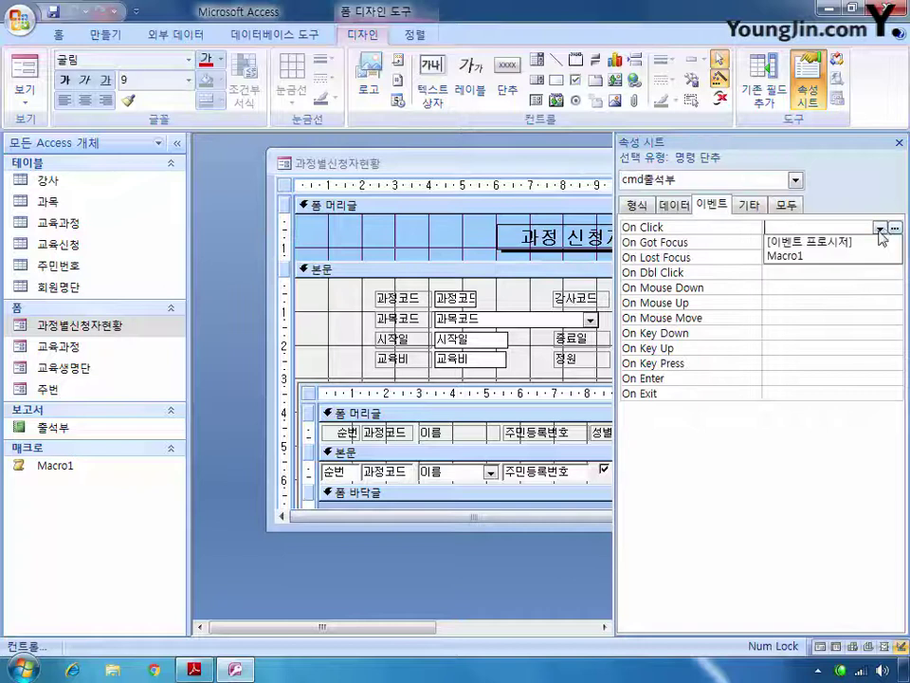
pyautogui.click(881, 241)
pyautogui.click(894, 228)
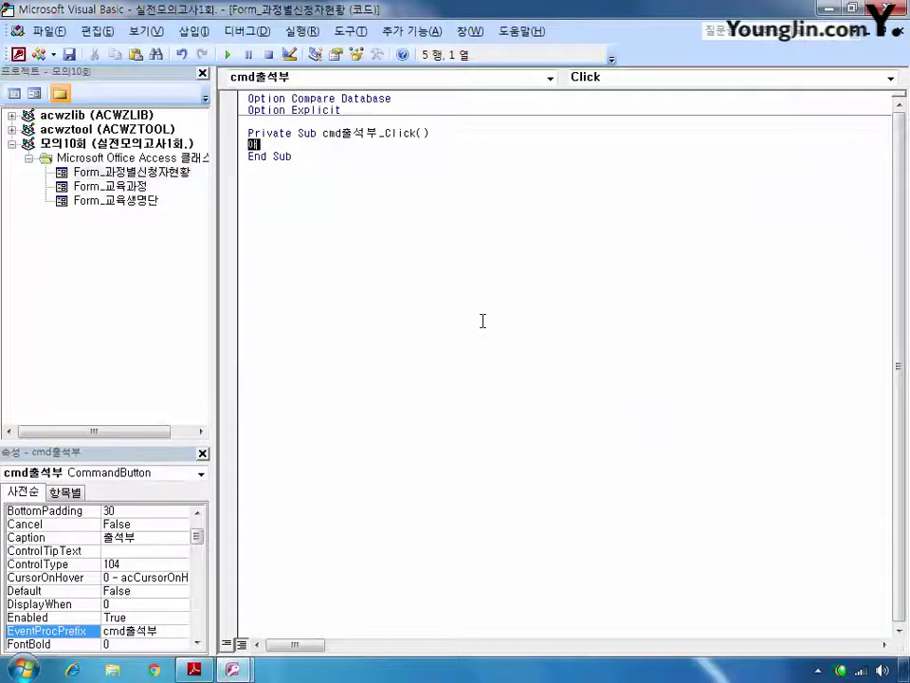
# Begin a DoCmd.OpenReport statement in the cmd출석부 click procedure with "출석부" as the report name
pyautogui.write('docmd.')
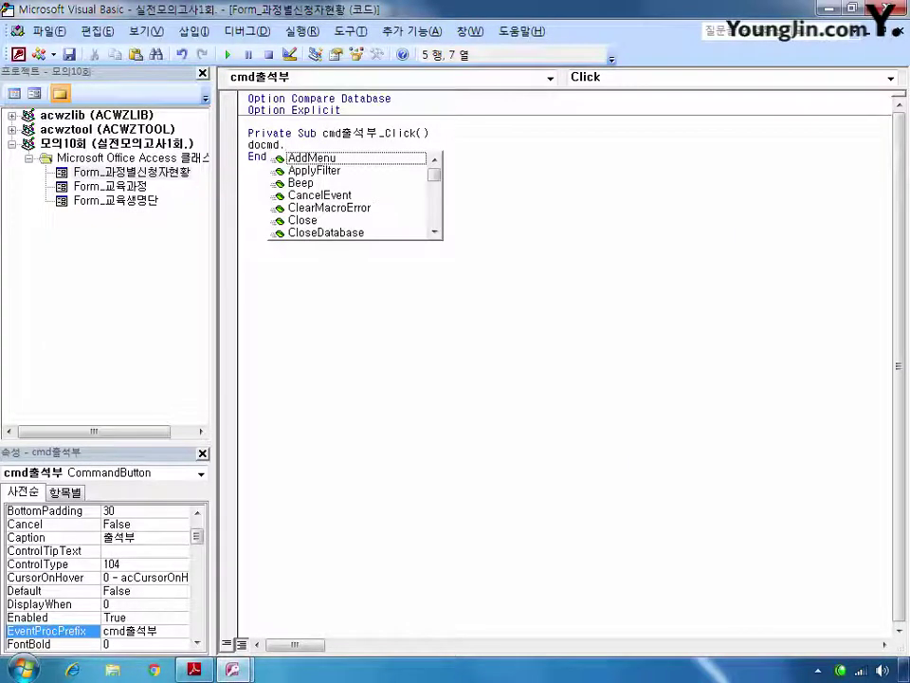
pyautogui.write('openr')
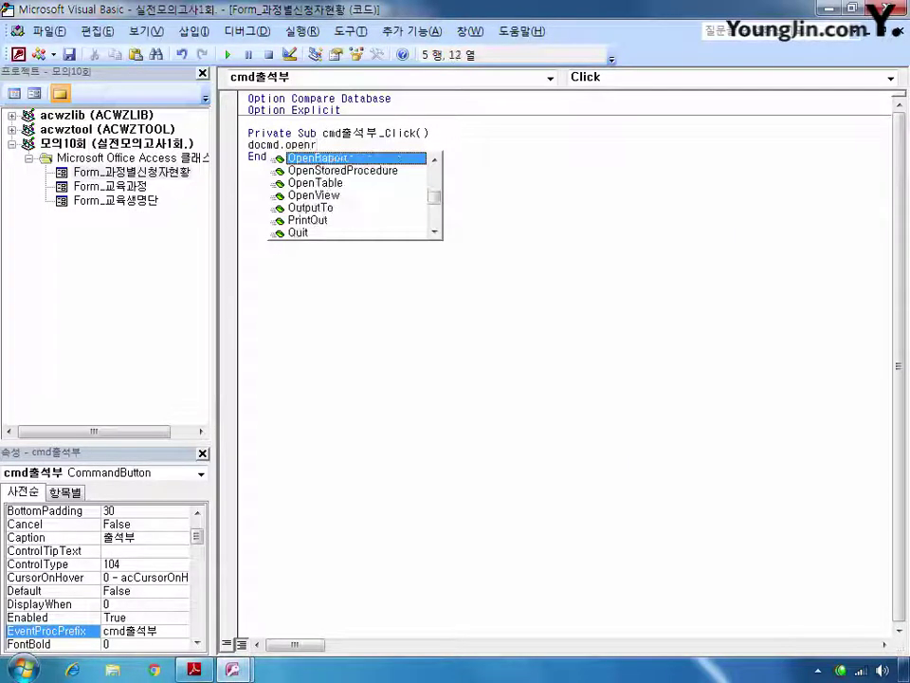
pyautogui.press('Tab')
pyautogui.write('"')
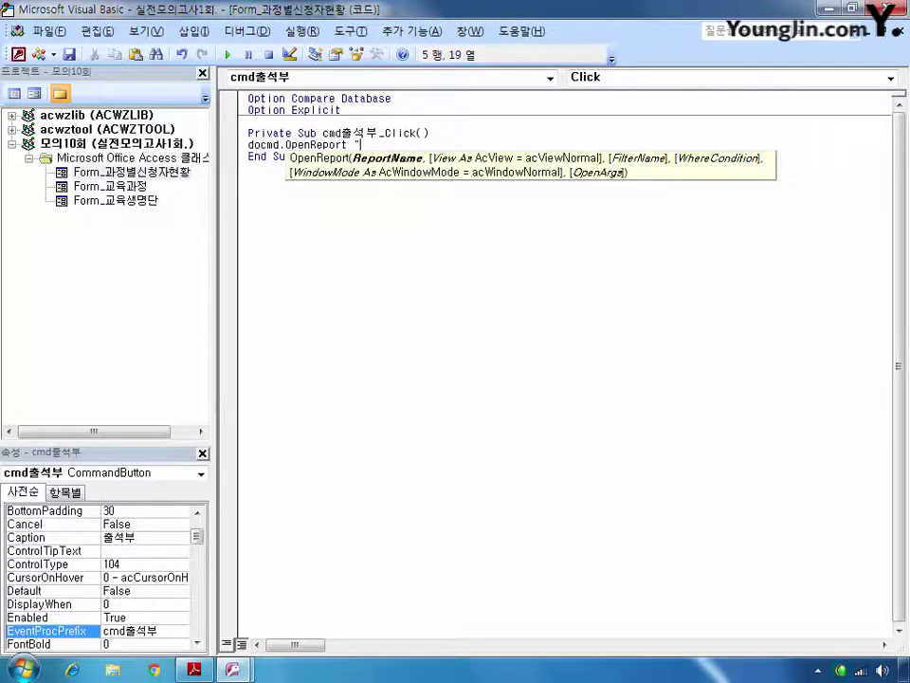
pyautogui.write('출석부"')
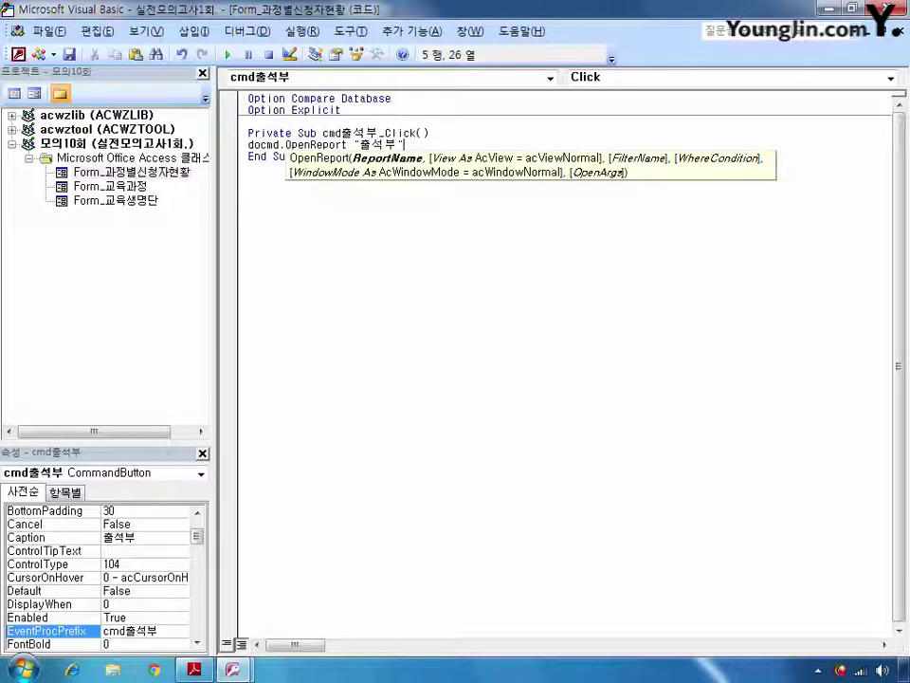
# Set the OpenReport statement's view argument to acViewPreview
pyautogui.write(', ac')
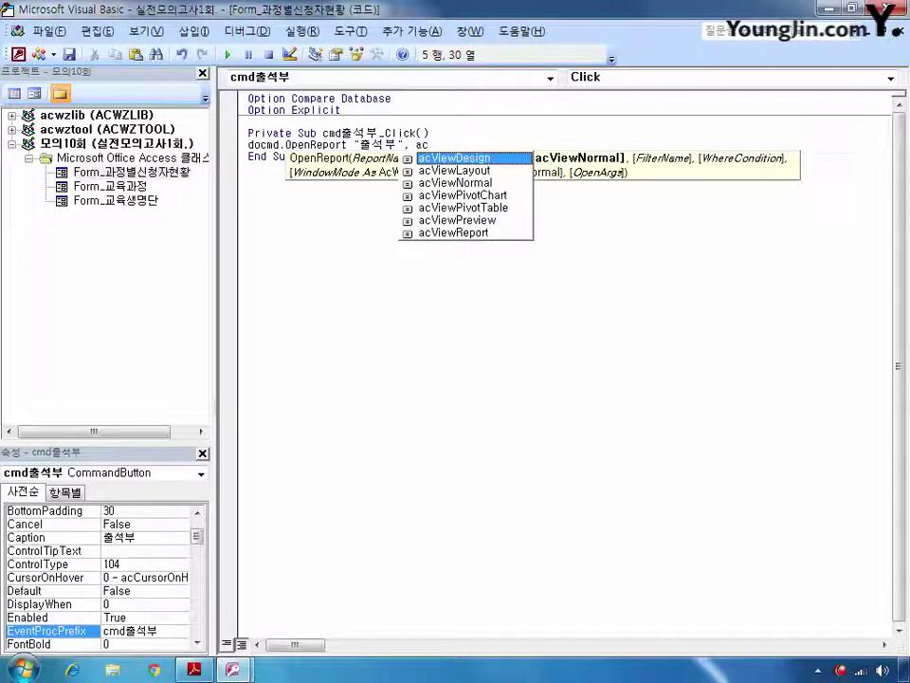
pyautogui.press('Down')
pyautogui.press('Down')
pyautogui.press('Down')
pyautogui.press('Down')
pyautogui.press('Down')
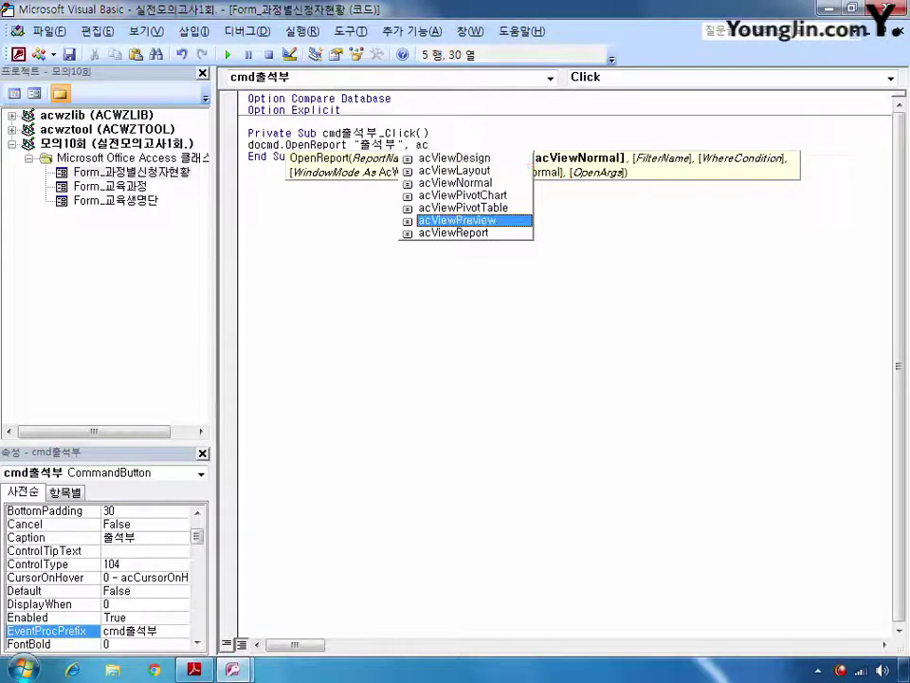
pyautogui.press('Tab')
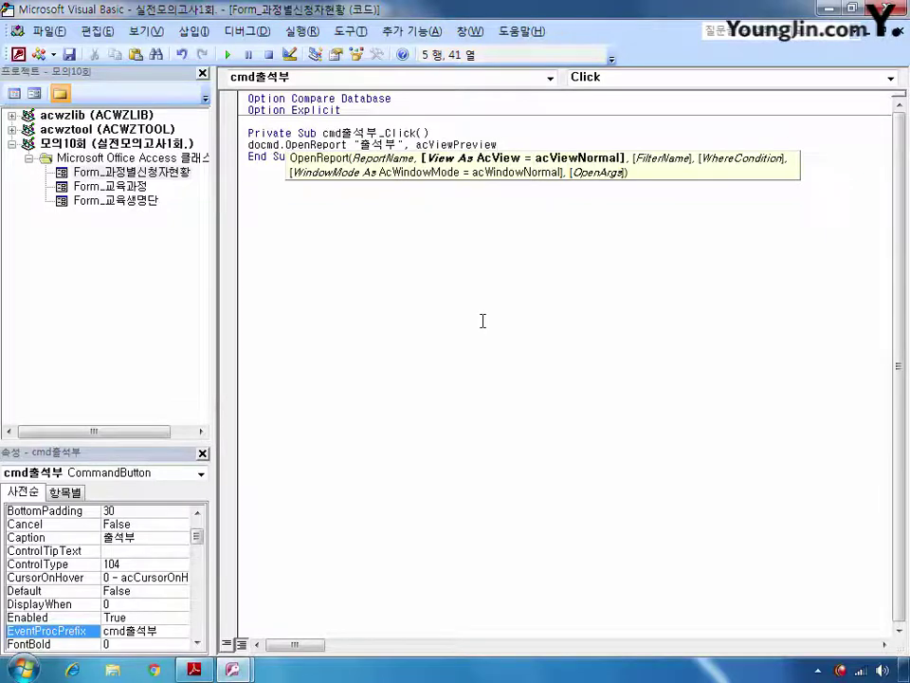
# Skip the filter name and complete the statement with the where condition "과정코드 = '" & txt과정코드 & "'"
pyautogui.write(', , ')
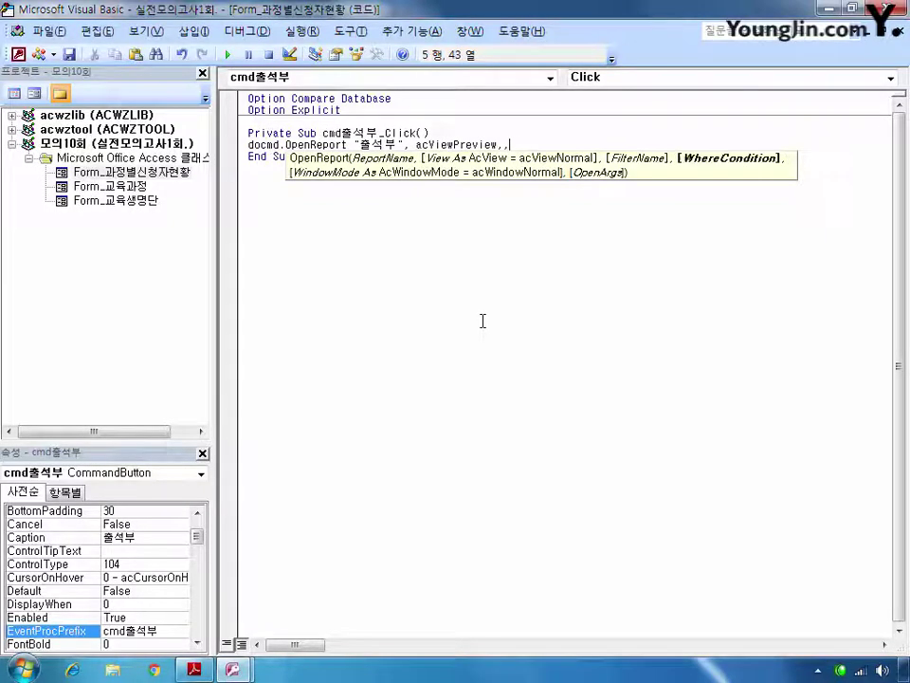
pyautogui.write('"과정코드 =')
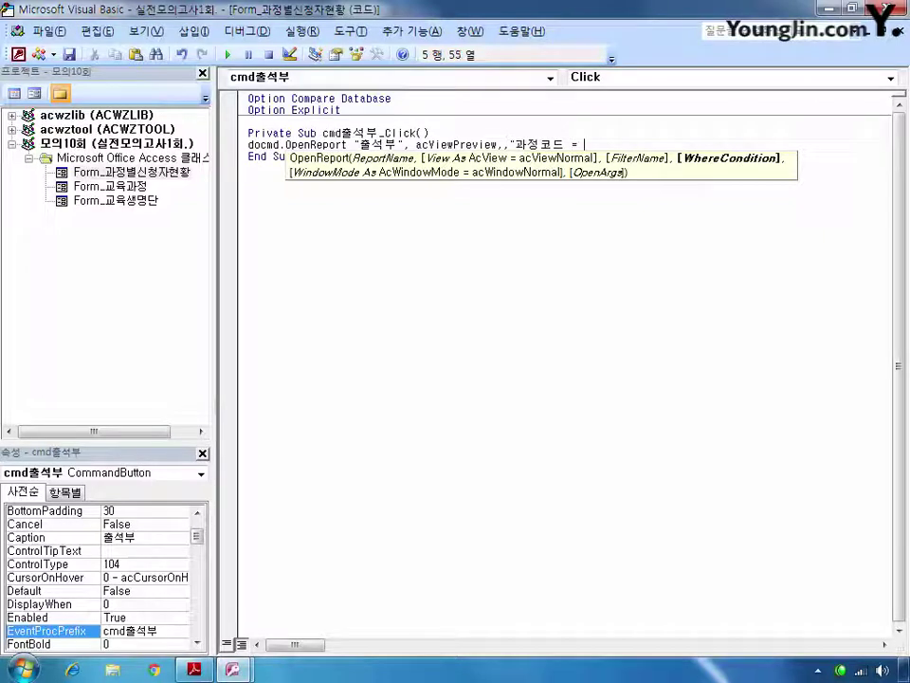
pyautogui.write(' \'"')
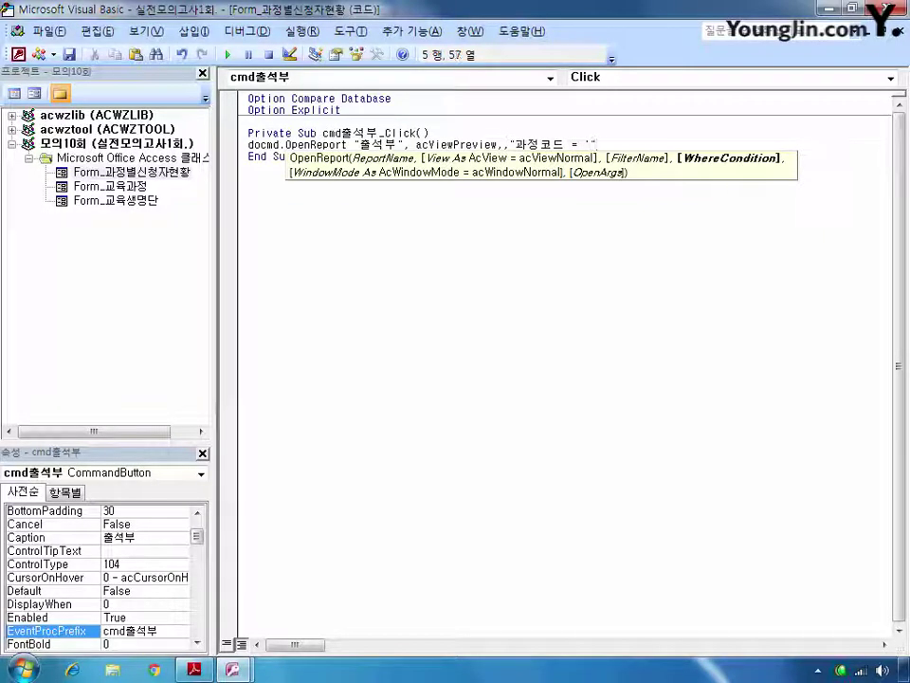
pyautogui.write(' & tx')
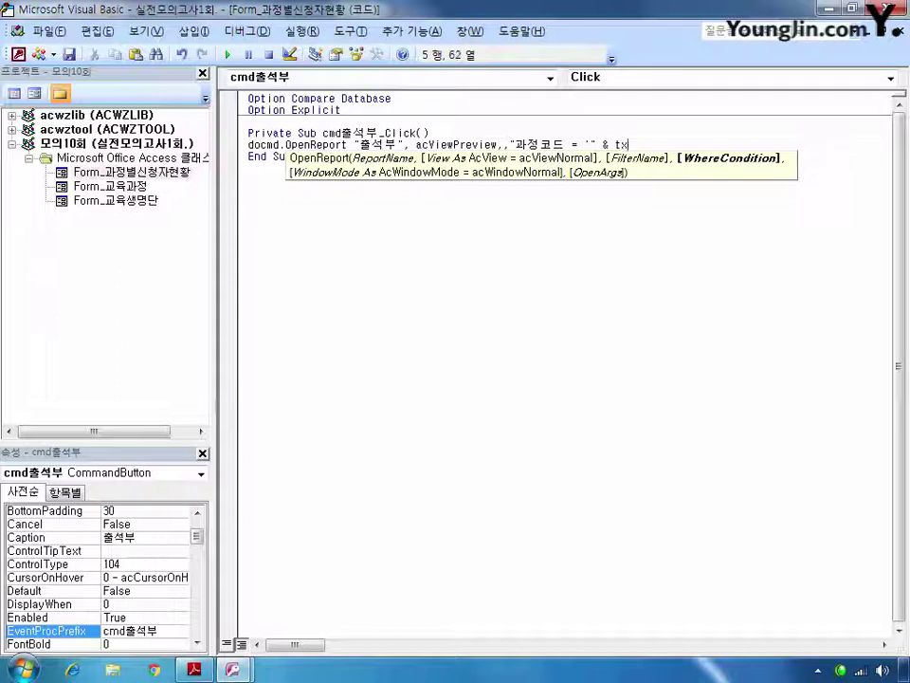
pyautogui.write('t과정코드')
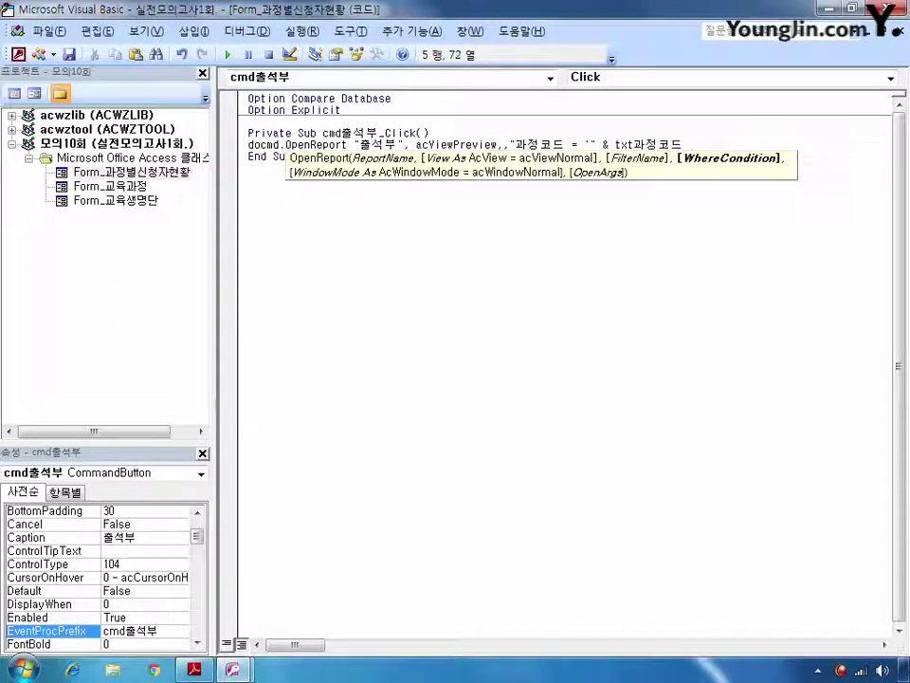
pyautogui.write(' & "\'')
pyautogui.write('"')
pyautogui.press('Return')
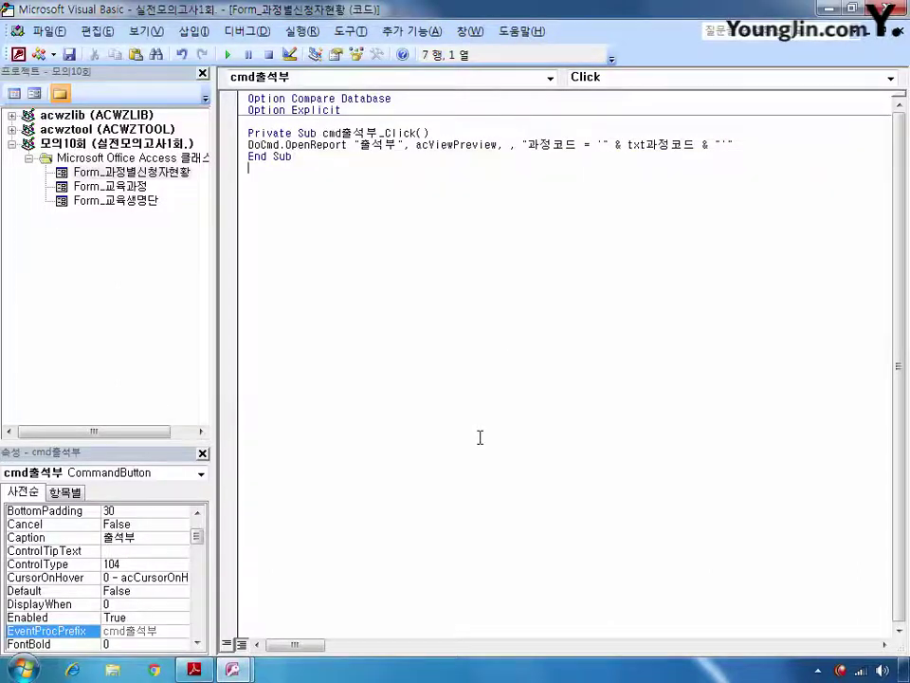
# Return from the code editor to Access and close the 과정별신청자현황 form, saving its design changes
pyautogui.hotkey('alt', 'F11')
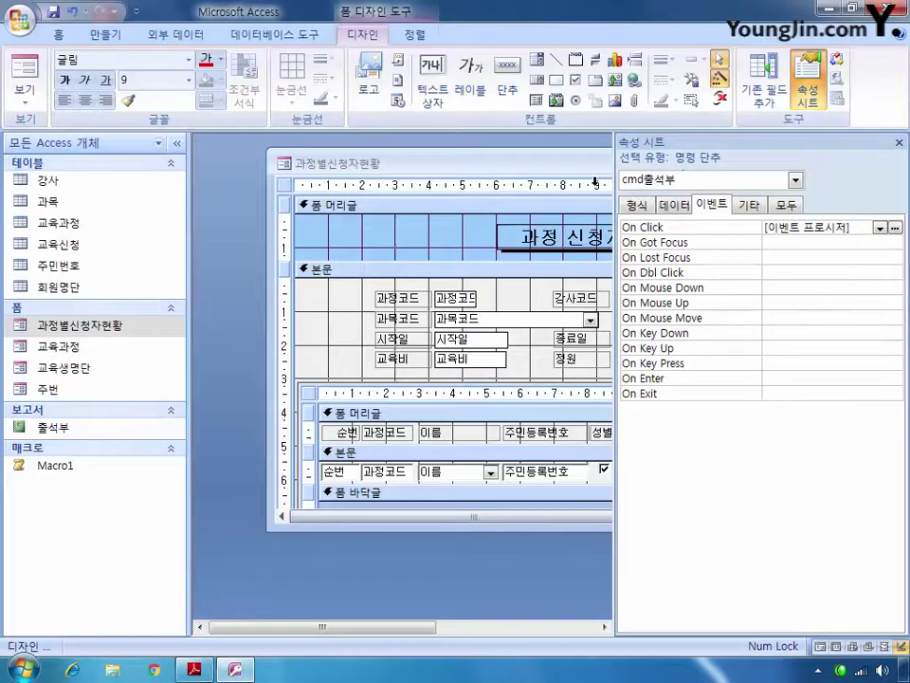
pyautogui.moveTo(558, 167); pyautogui.dragTo(261, 205)
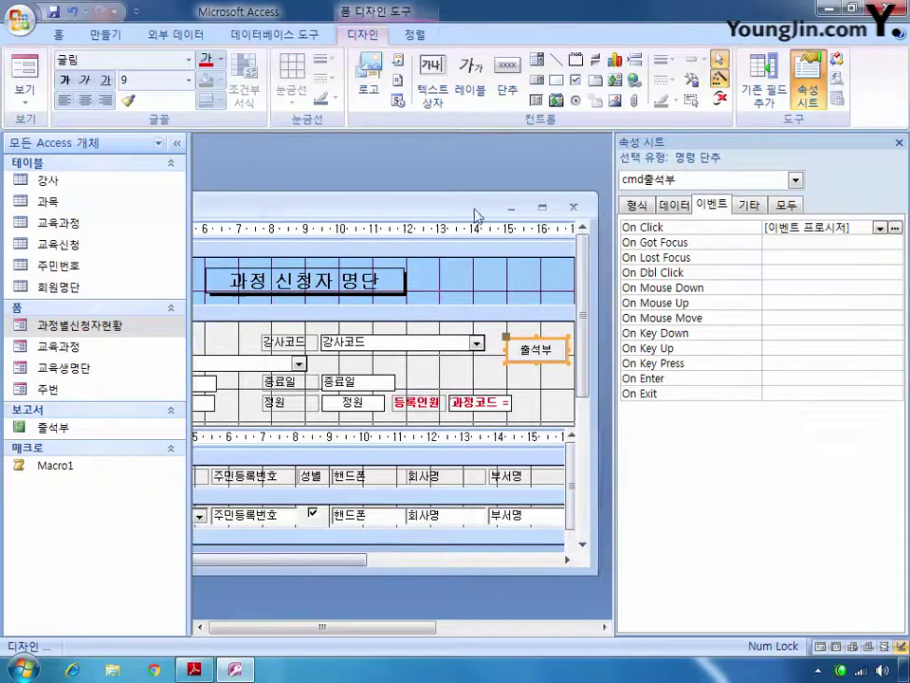
pyautogui.click(573, 206)
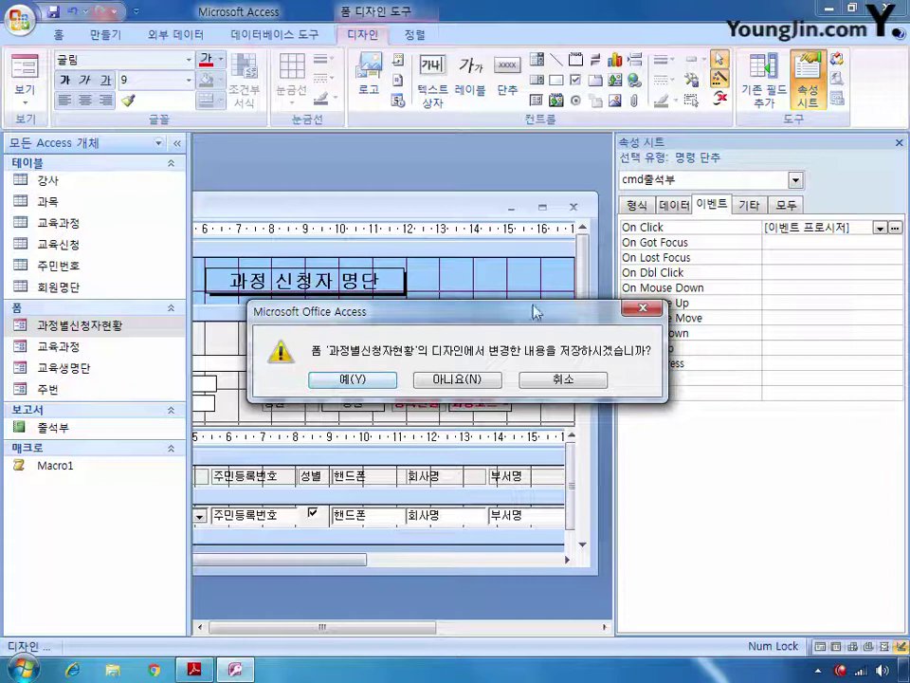
pyautogui.click(366, 383)
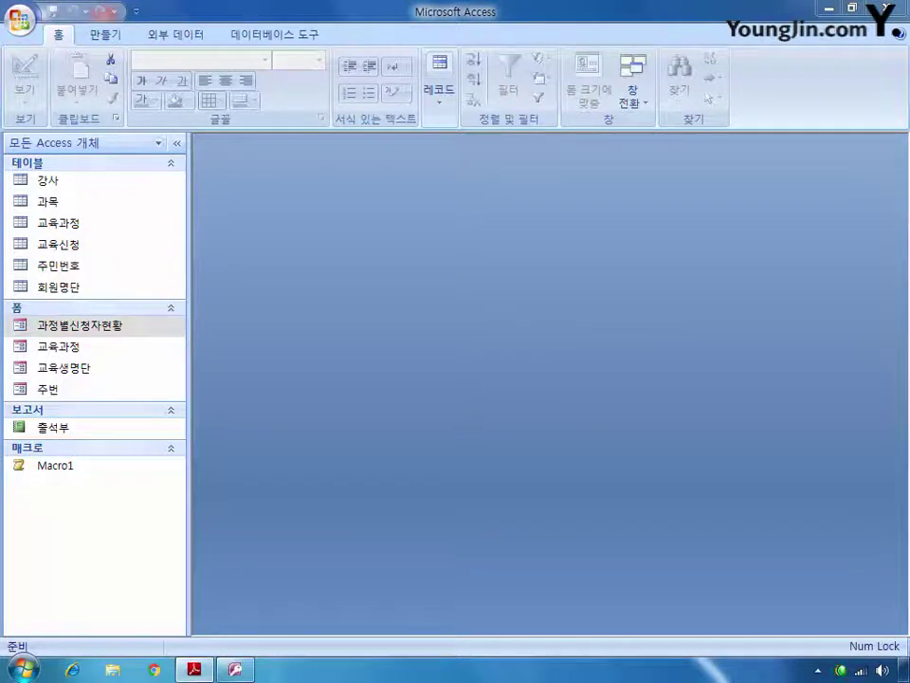
pyautogui.click(459, 433)
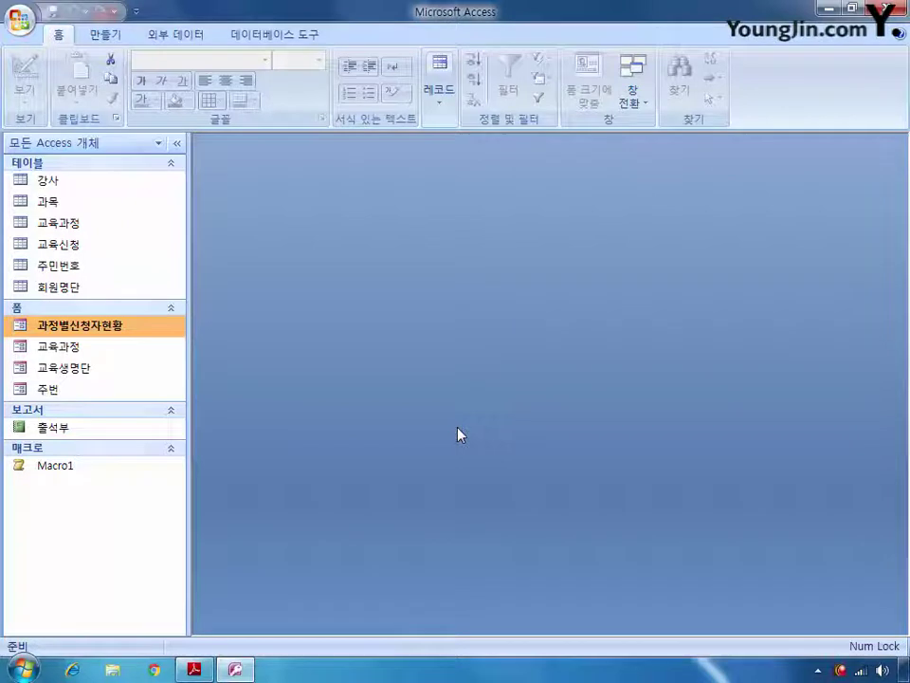
# Create a new query in design view based on the 교육신청 and 회원명단 tables
pyautogui.click(110, 34)
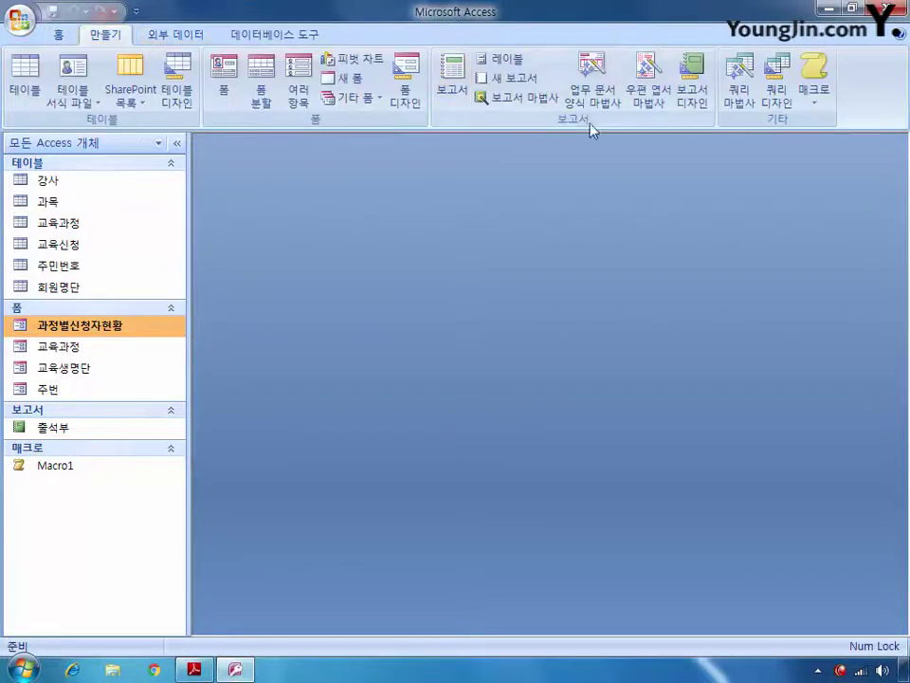
pyautogui.click(776, 95)
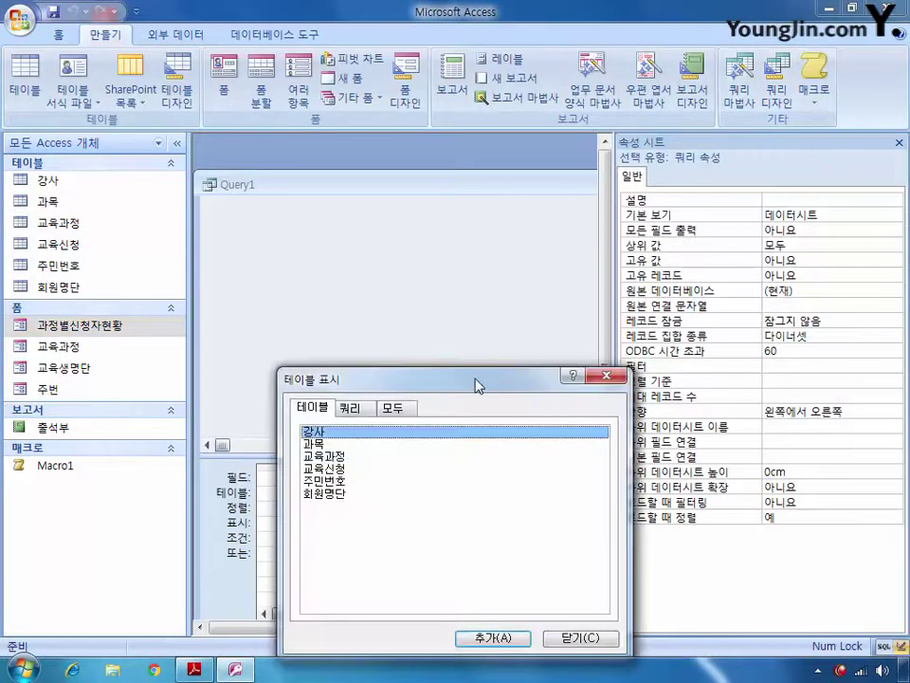
pyautogui.moveTo(482, 380); pyautogui.dragTo(477, 330)
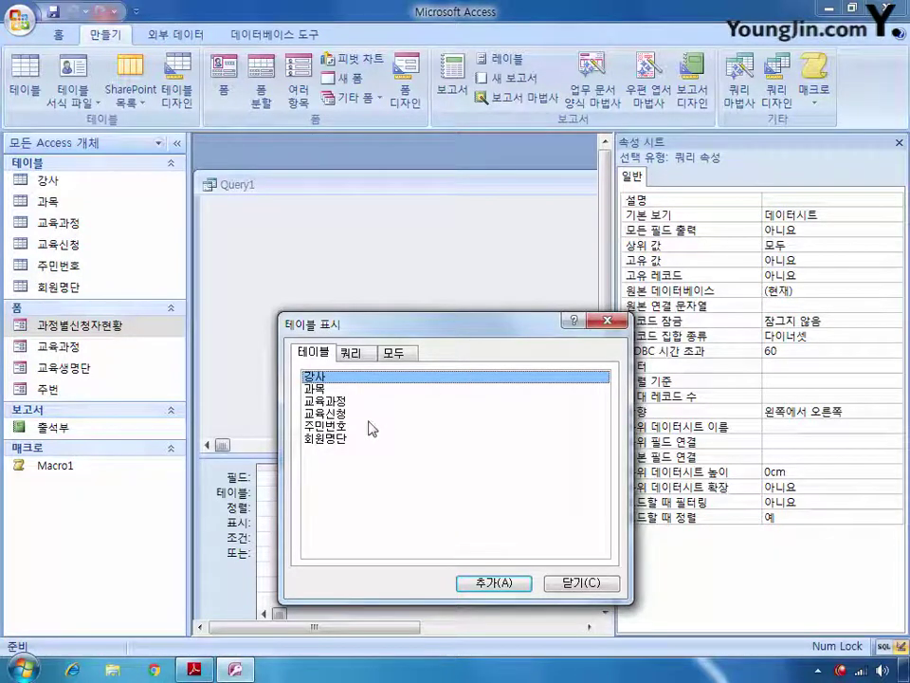
pyautogui.click(330, 440)
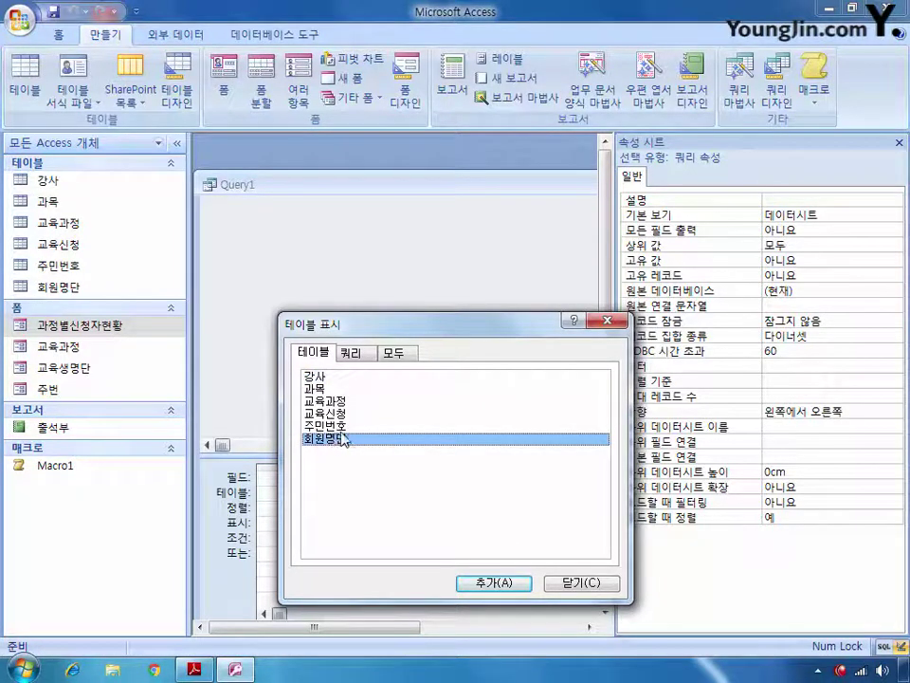
pyautogui.keyDown('ctrl'); pyautogui.click(339, 418); pyautogui.keyUp('ctrl')
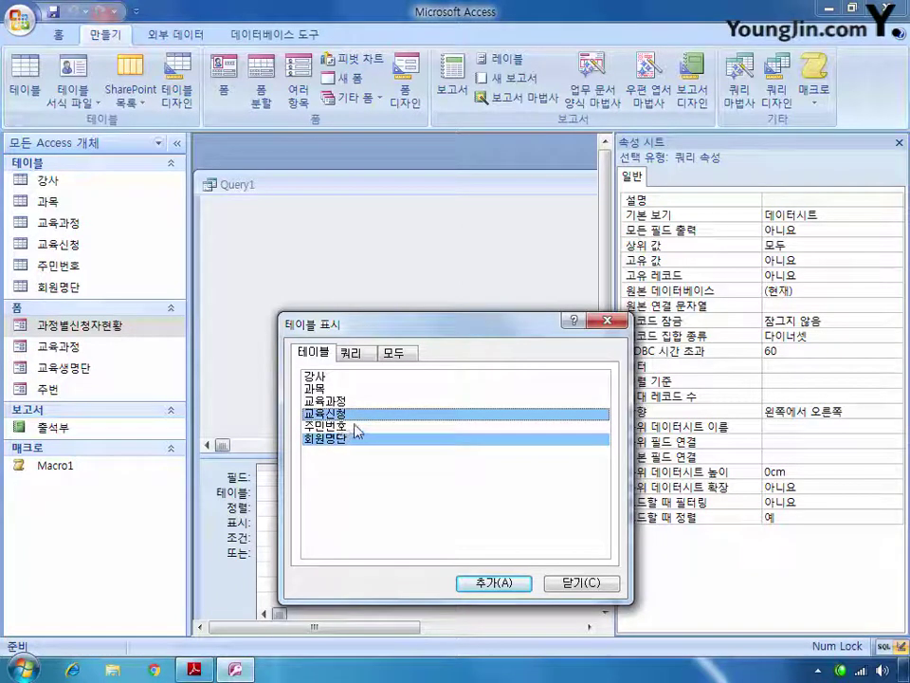
pyautogui.click(494, 582)
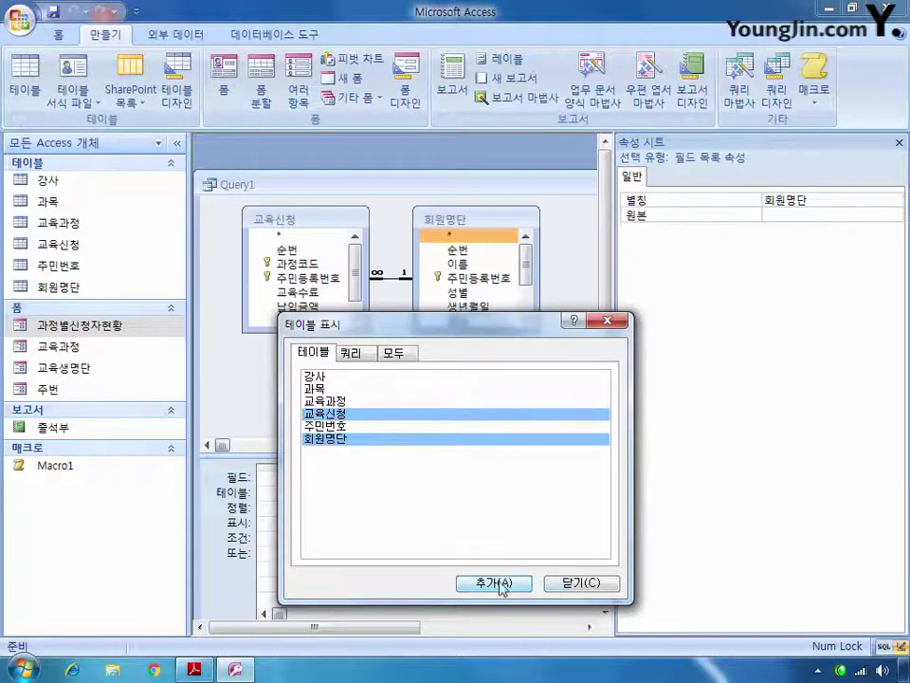
pyautogui.click(582, 582)
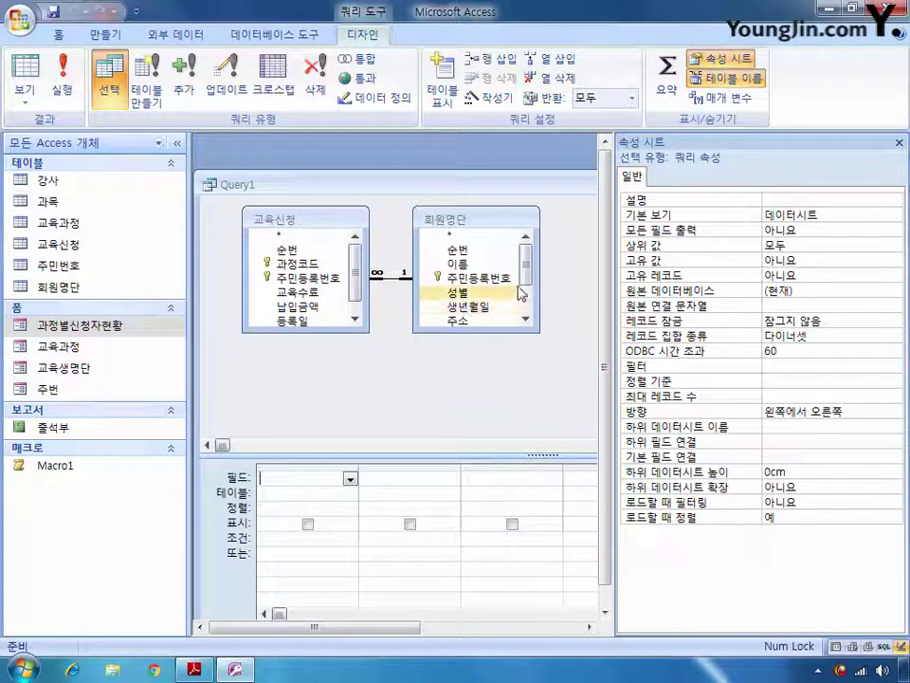
# Add 회사명 from 회원명단 and 과정코드 from 교육신청 to the query's design grid
pyautogui.moveTo(524, 286); pyautogui.dragTo(531, 313)
pyautogui.doubleClick(489, 307)
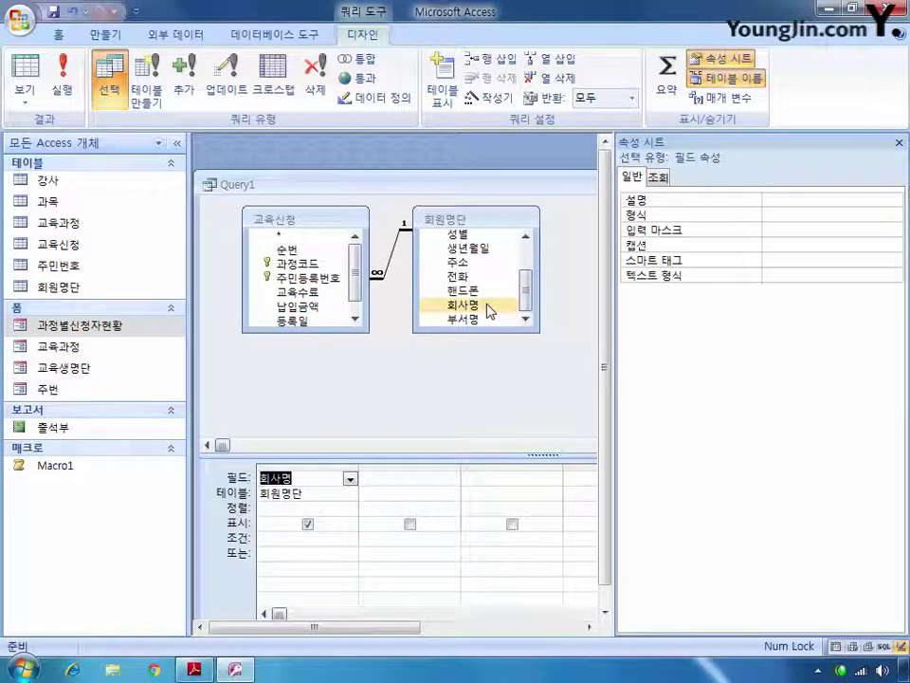
pyautogui.click(318, 277)
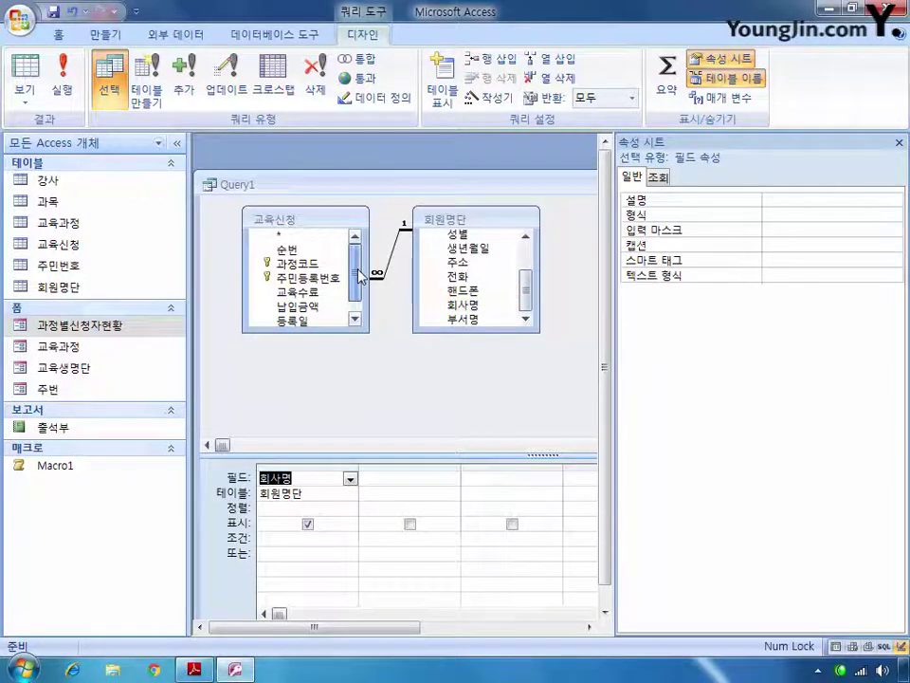
pyautogui.scroll(-1, 361, 276)
pyautogui.scroll(1, 362, 276)
pyautogui.click(301, 262)
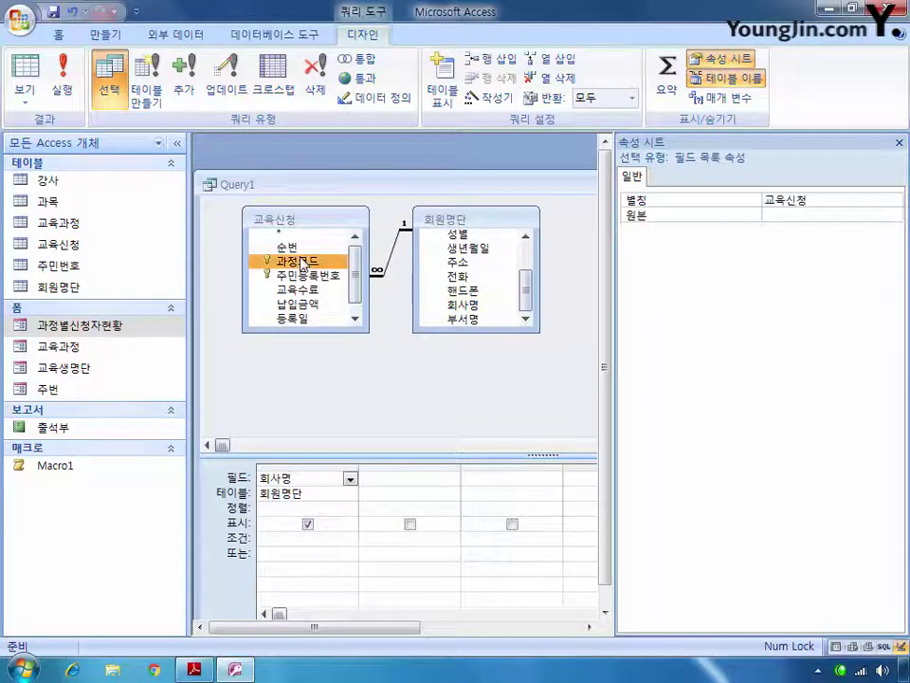
pyautogui.moveTo(301, 262); pyautogui.dragTo(408, 478)
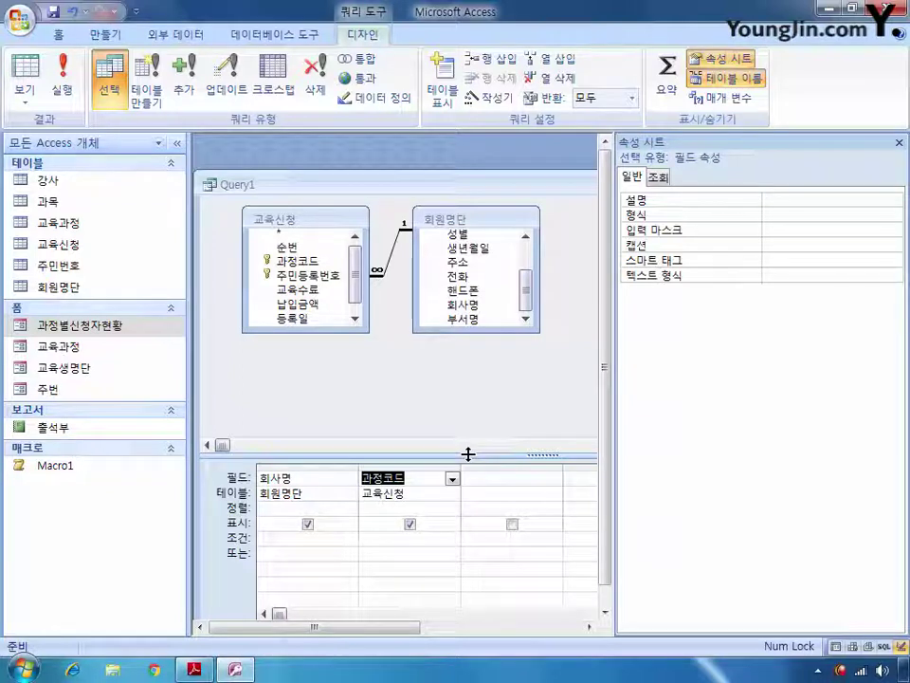
# Turn on summary totals for the query and sort the 회사명 field in ascending order (오름차순)
pyautogui.click(668, 75)
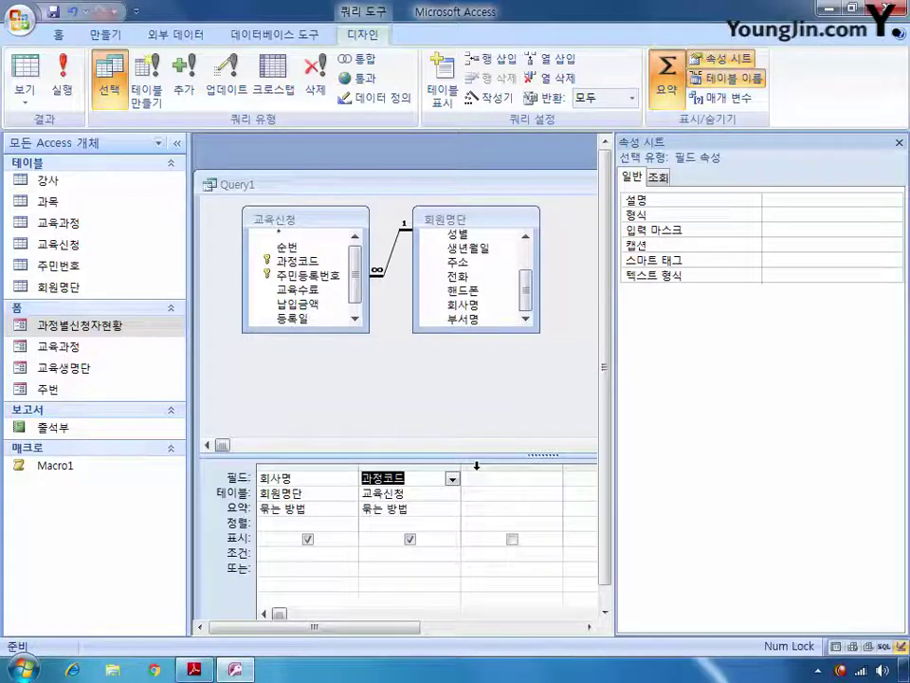
pyautogui.click(296, 524)
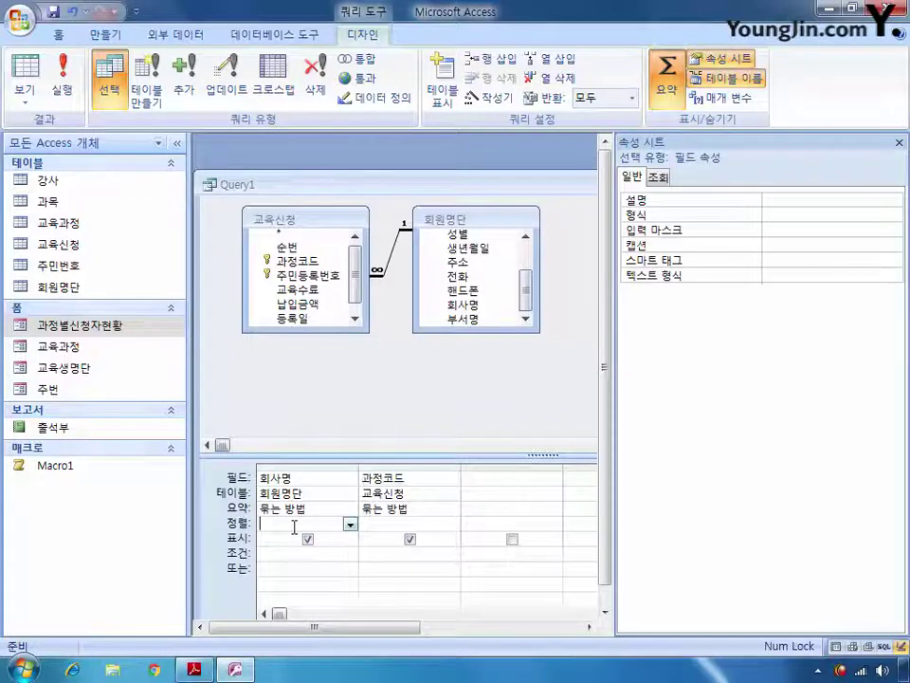
pyautogui.click(350, 524)
pyautogui.click(350, 539)
# Set the summary function of the 과정코드 field to count (개수)
pyautogui.click(396, 523)
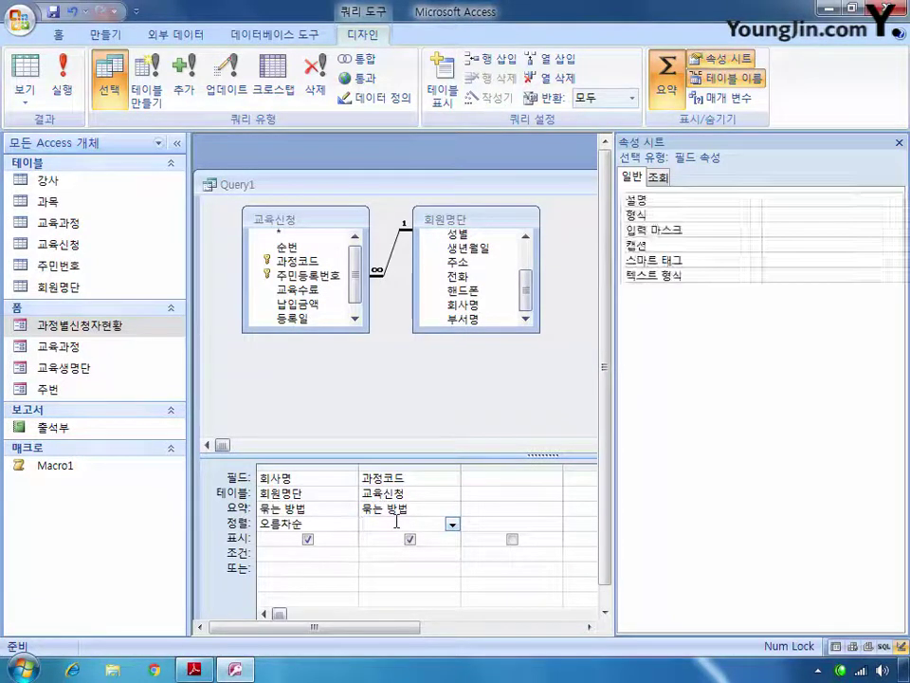
pyautogui.click(453, 524)
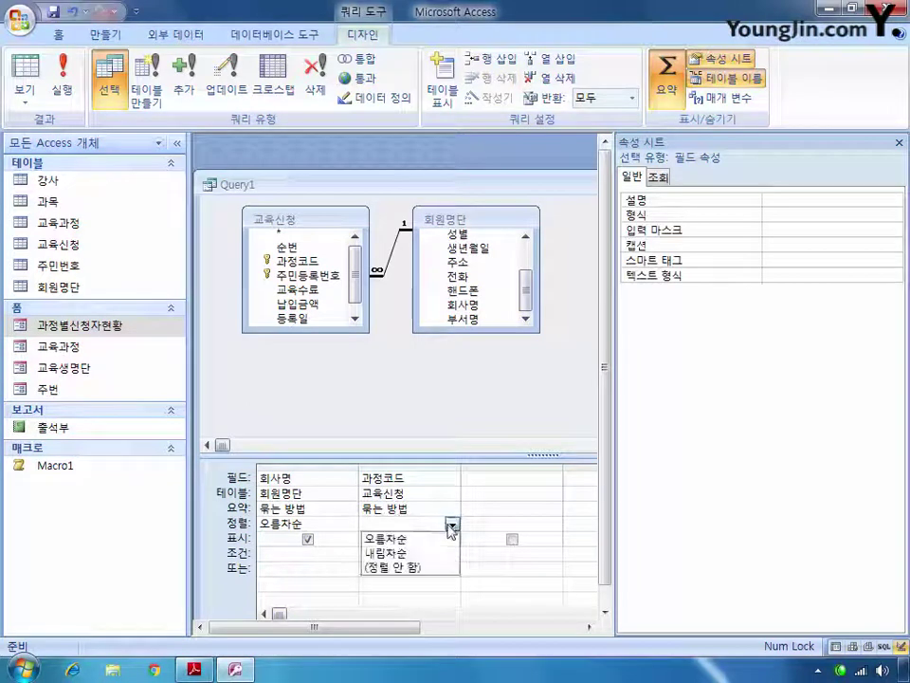
pyautogui.click(444, 509)
pyautogui.click(452, 509)
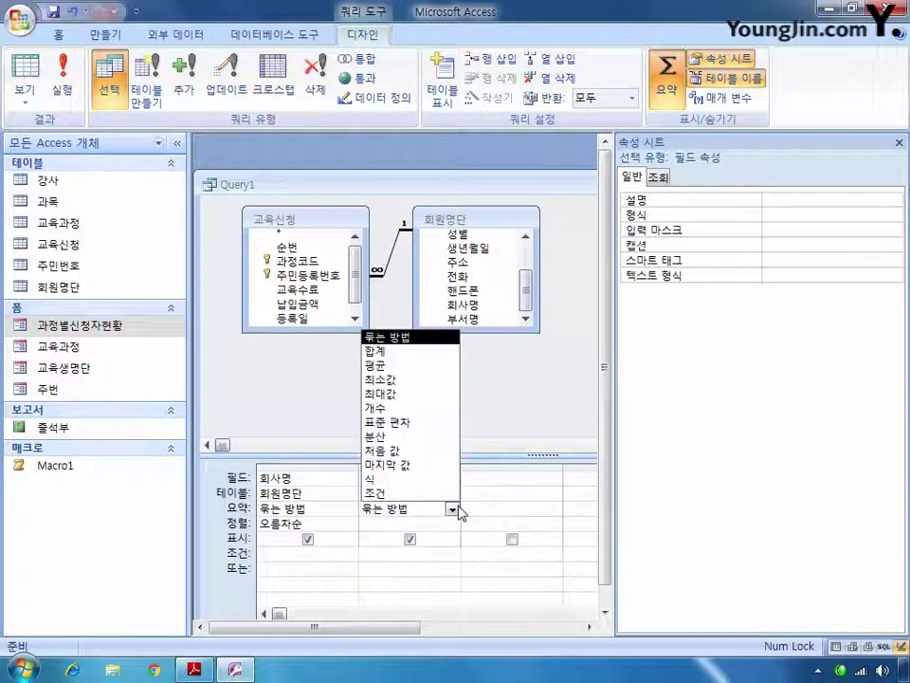
pyautogui.click(417, 408)
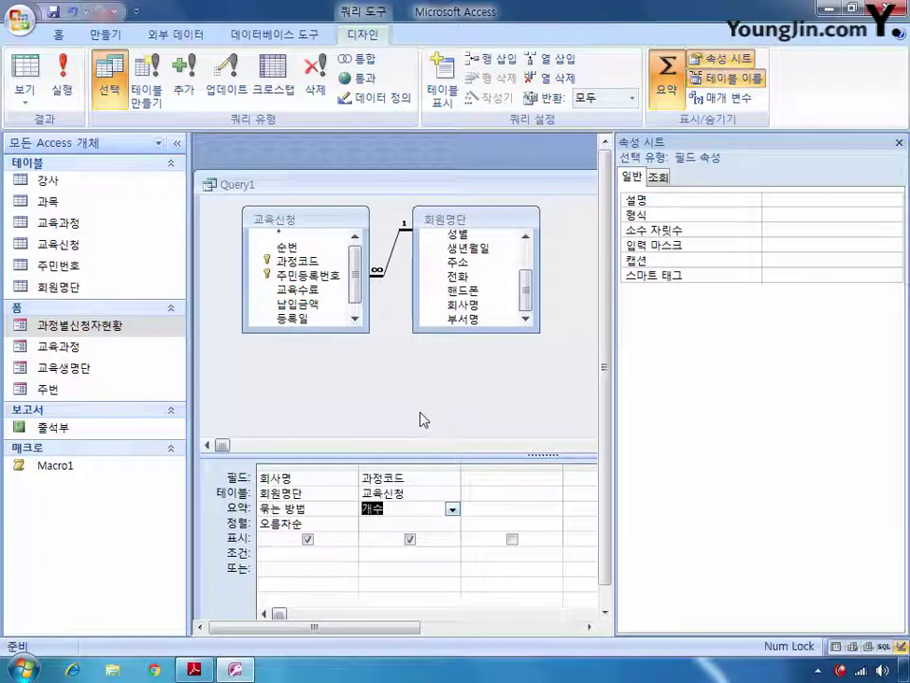
# Give the counted 과정코드 field the alias 수강인원수 and widen the 회사명 column in the design grid
pyautogui.click(365, 479)
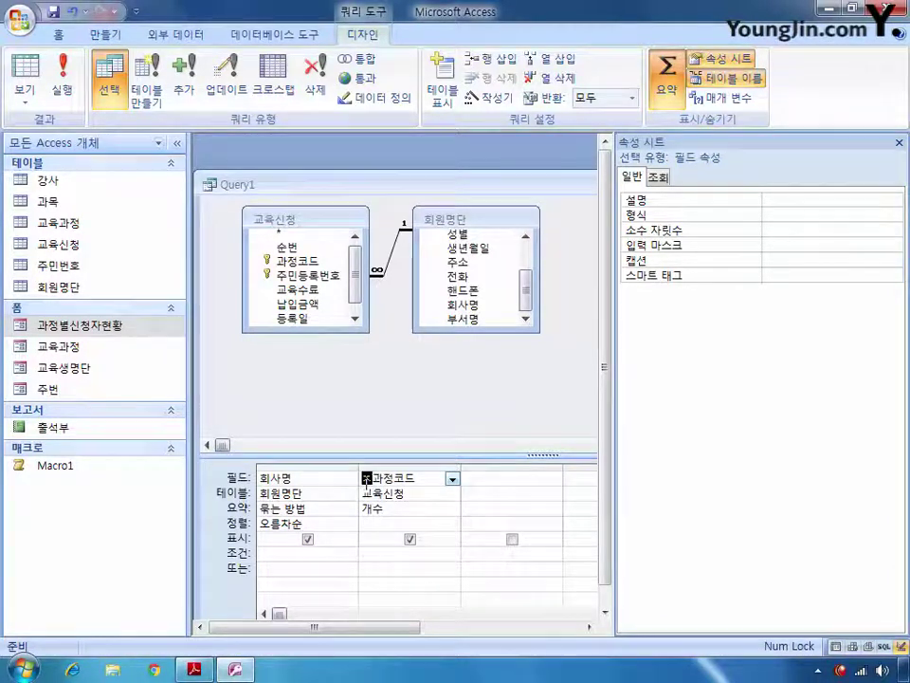
pyautogui.write('수강인원수:')
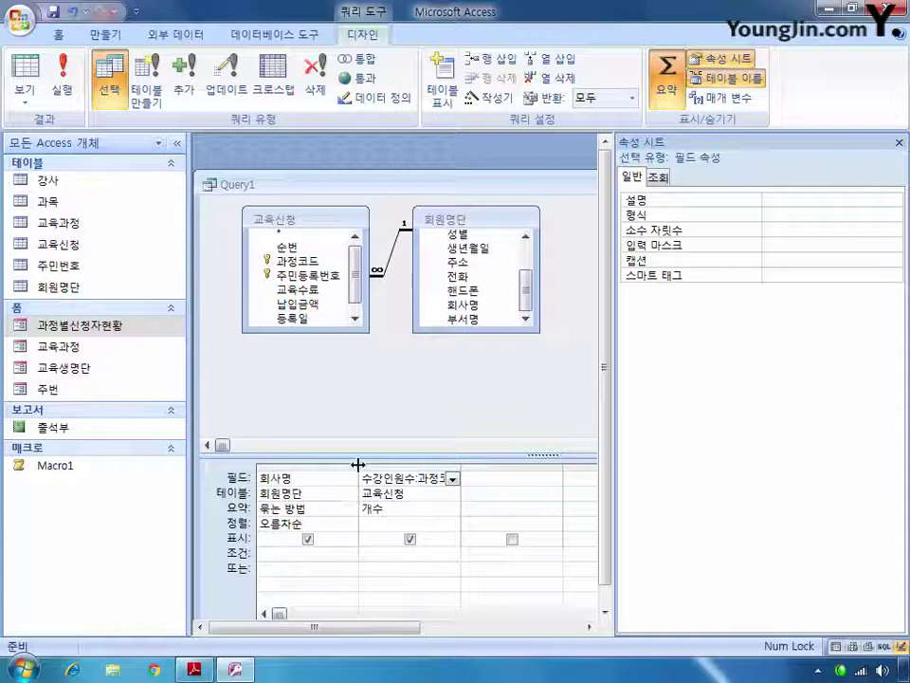
pyautogui.moveTo(358, 466); pyautogui.dragTo(529, 468)
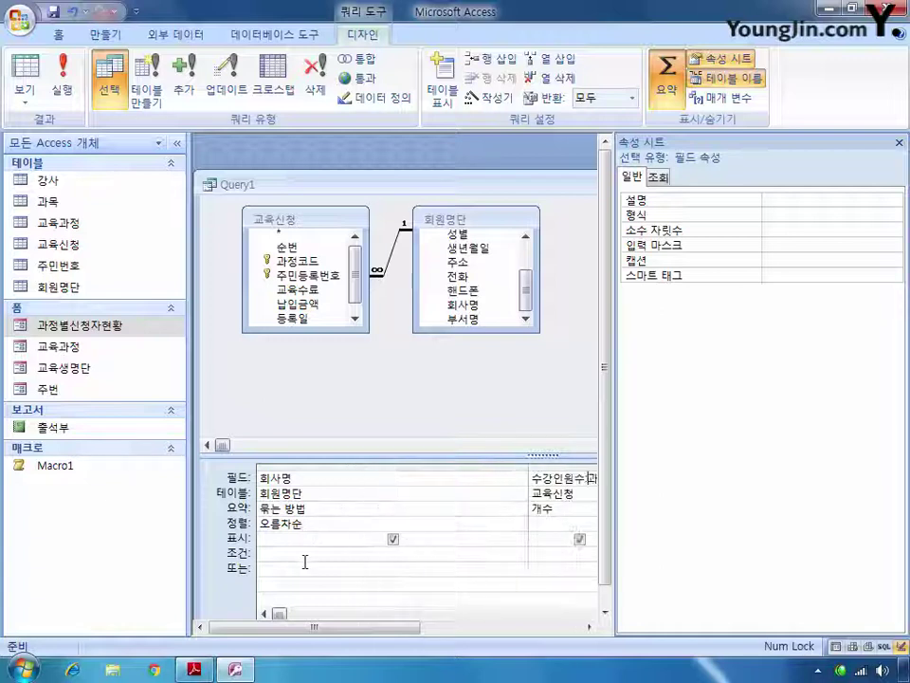
# Set the 회사명 criterion to like "*" & [조회할 회사명의 일부를 입력하세요] & "*"
pyautogui.click(279, 556)
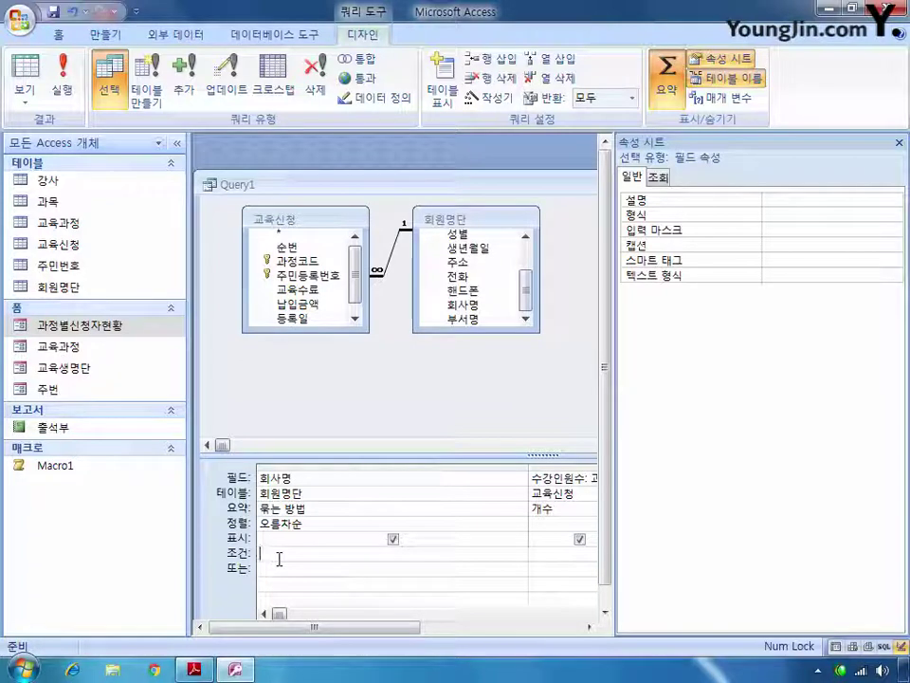
pyautogui.write('ㅆ')
pyautogui.press('BackSpace')
pyautogui.write('"*" & [')
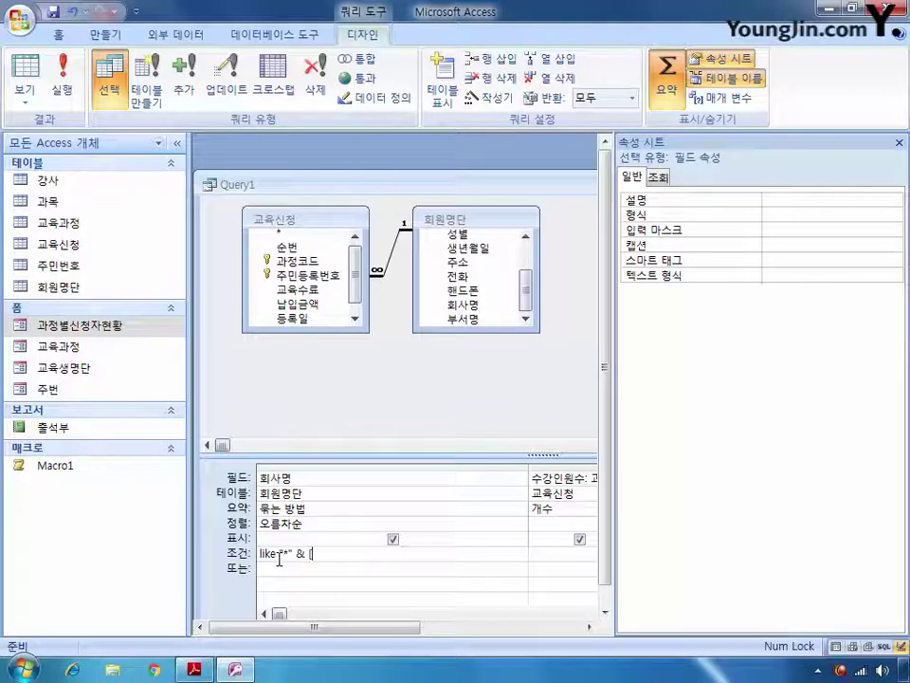
pyautogui.write('ㅈ')
pyautogui.write('회')
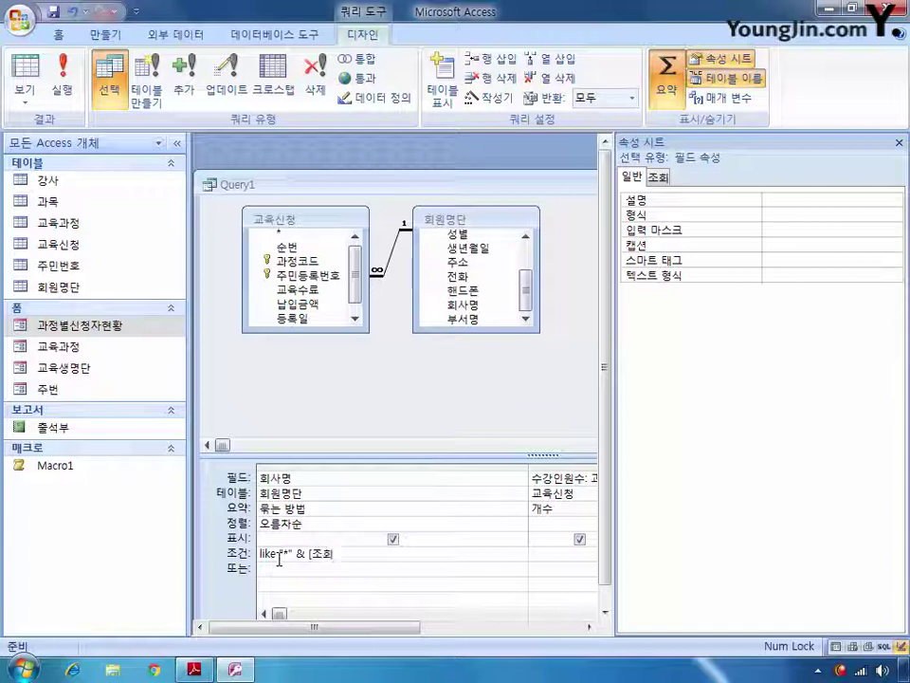
pyautogui.write('할')
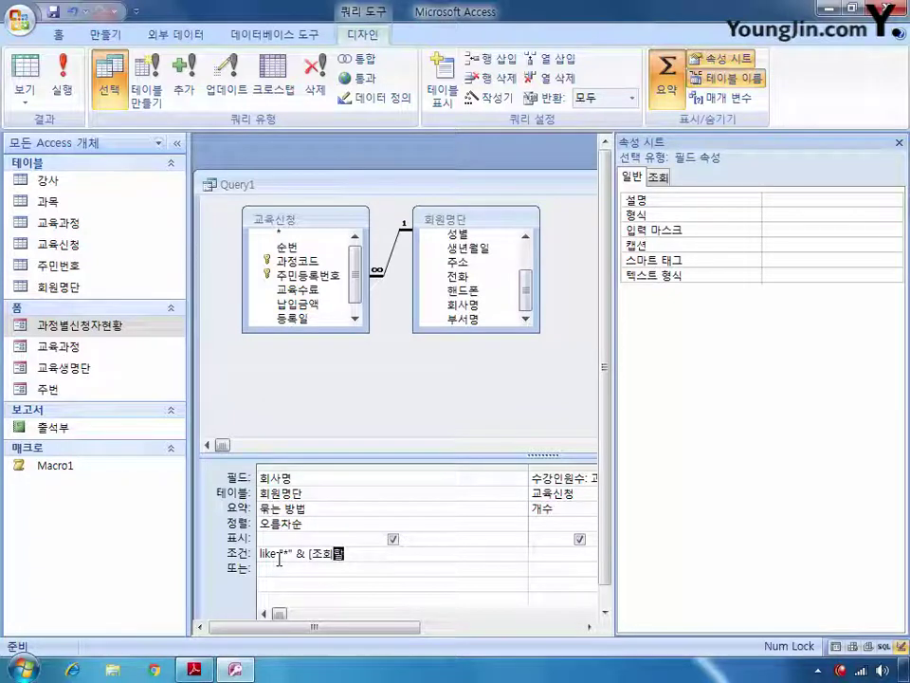
pyautogui.write(' 회사명의 일')
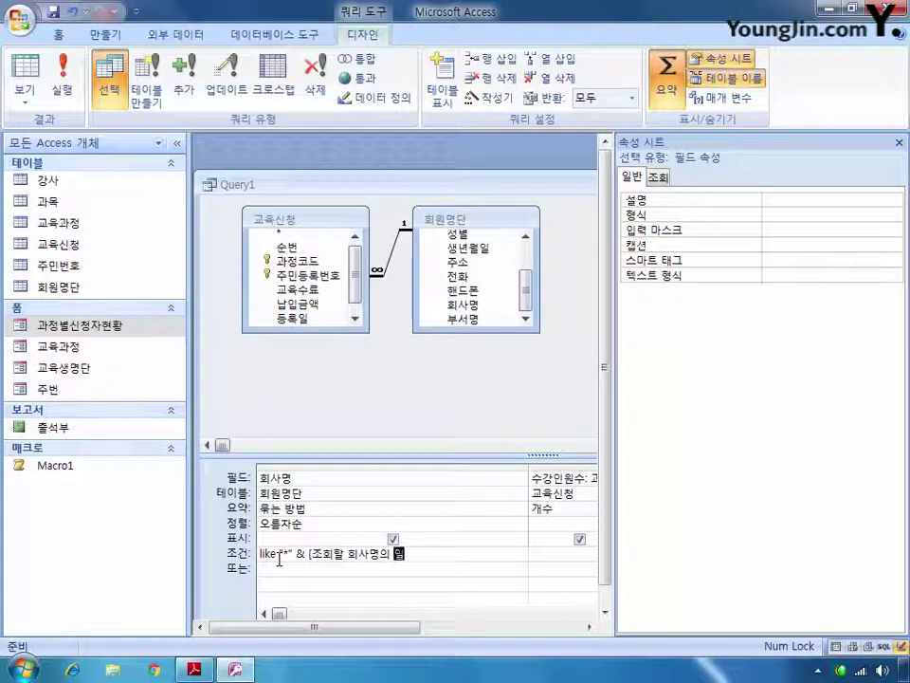
pyautogui.write('부를 입력하세요')
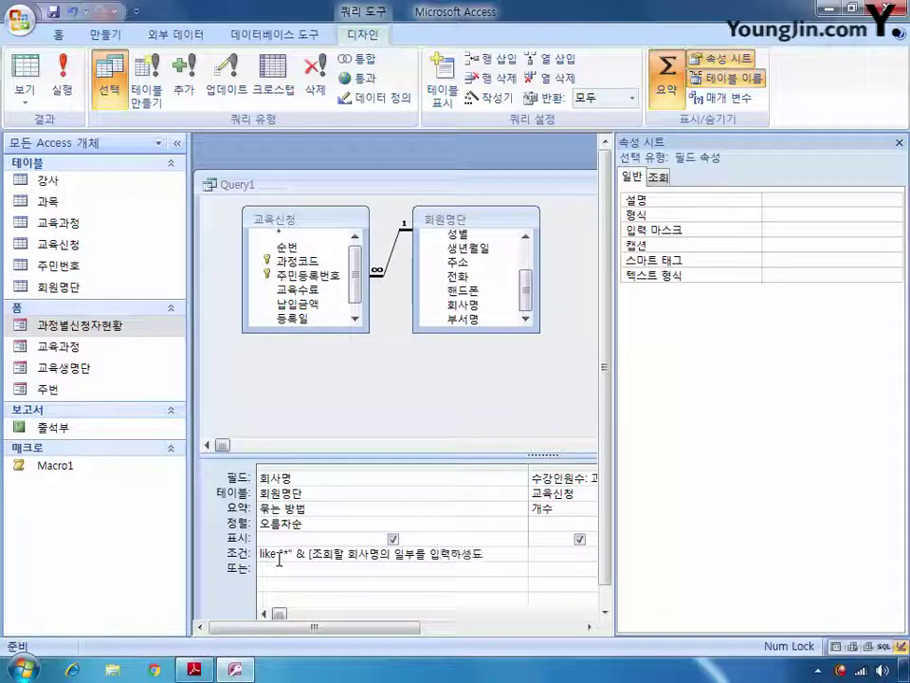
pyautogui.press('BackSpace')
pyautogui.write('세')
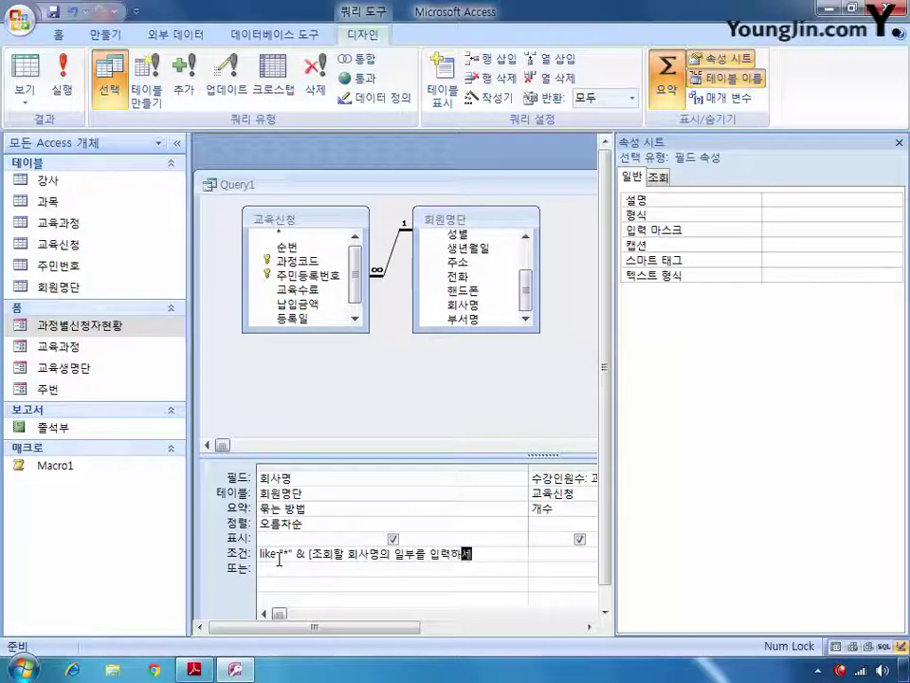
pyautogui.write('요] & "*')
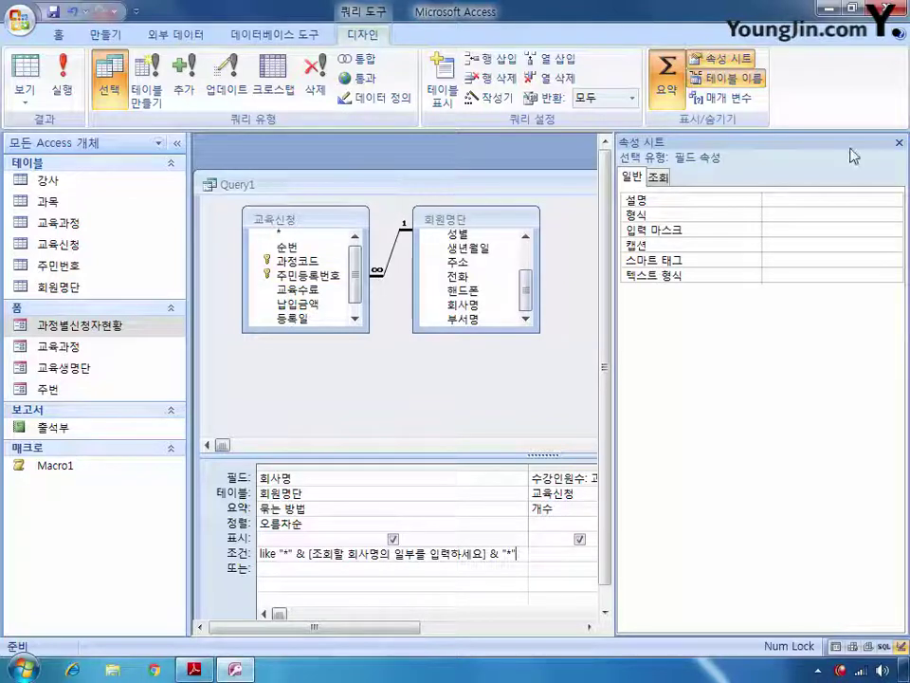
# Close the property sheet and the query, saving the query as 회사별수강인원
pyautogui.click(900, 143)
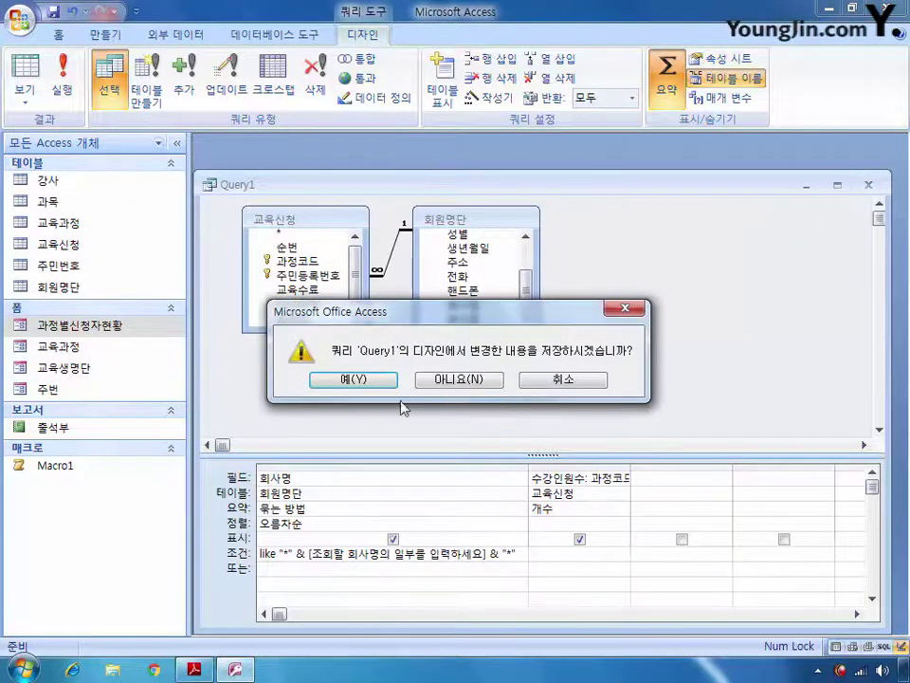
pyautogui.press('Return')
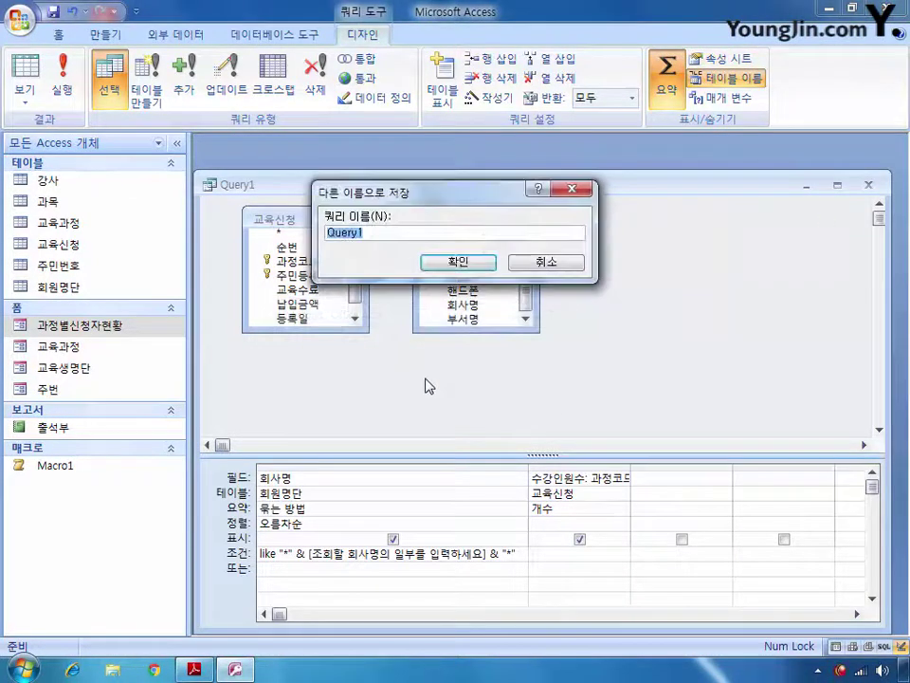
pyautogui.write('회사별')
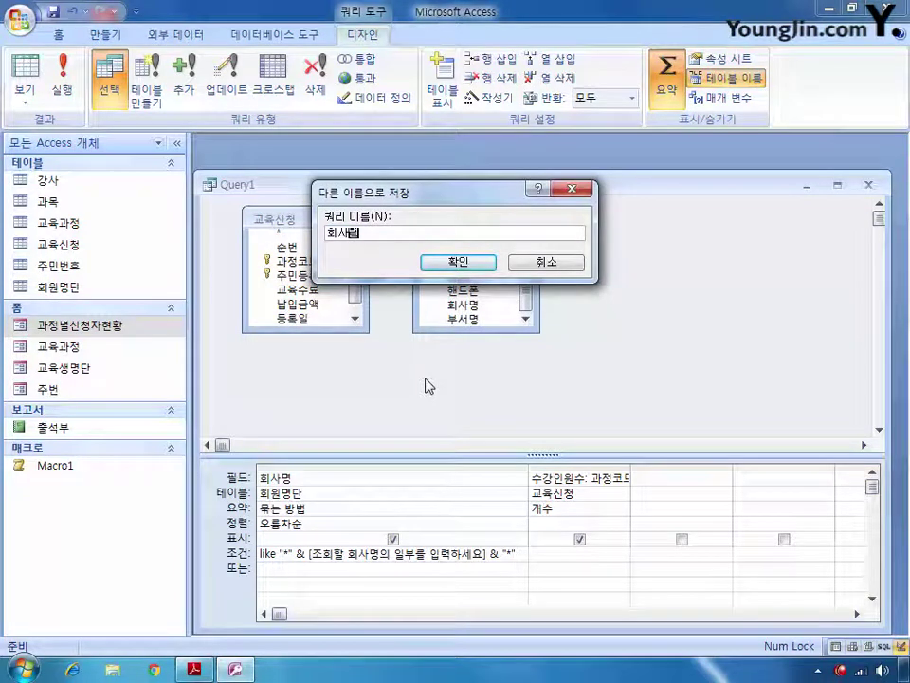
pyautogui.write('수강인원')
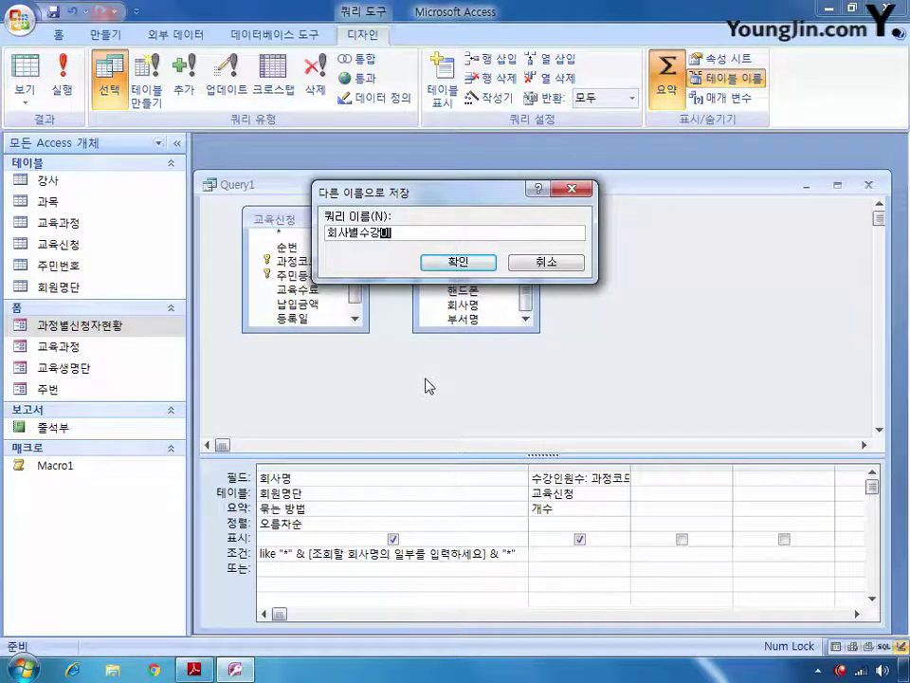
pyautogui.press('Return')
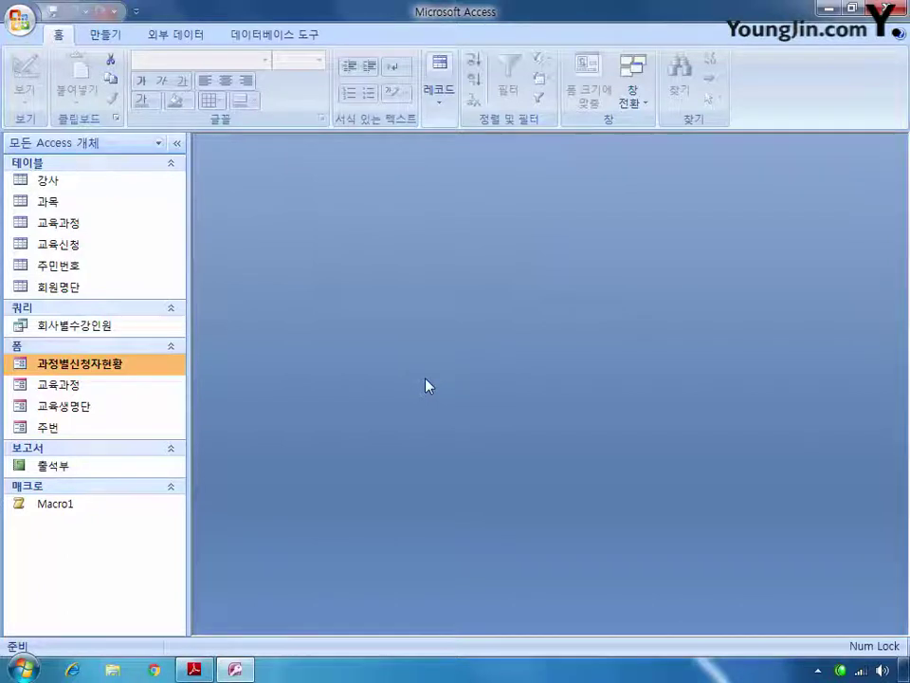
# Create another query in design view based on the 교육신청 and 회원명단 tables
pyautogui.click(104, 35)
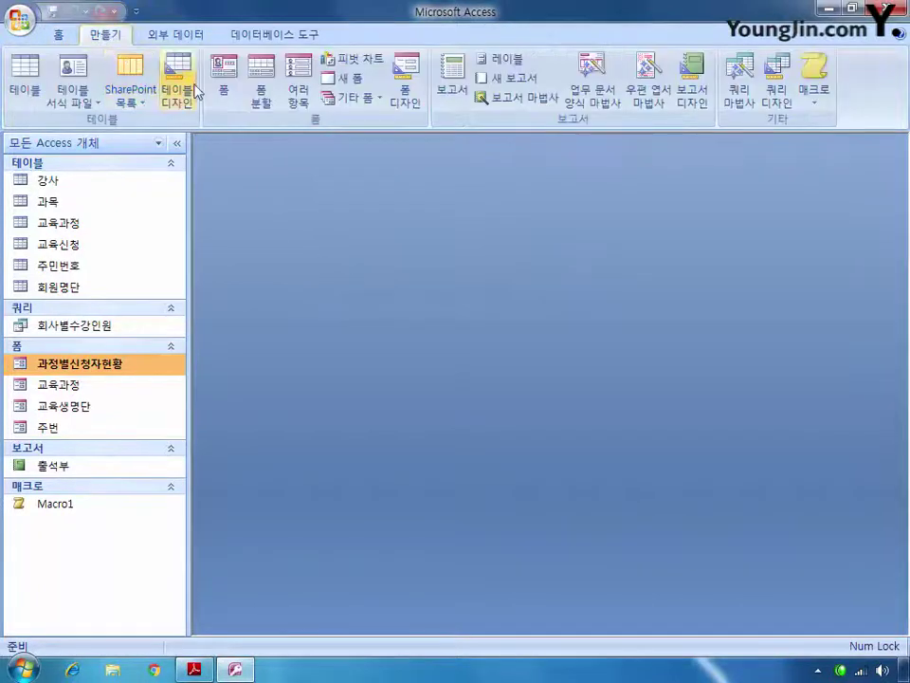
pyautogui.click(777, 81)
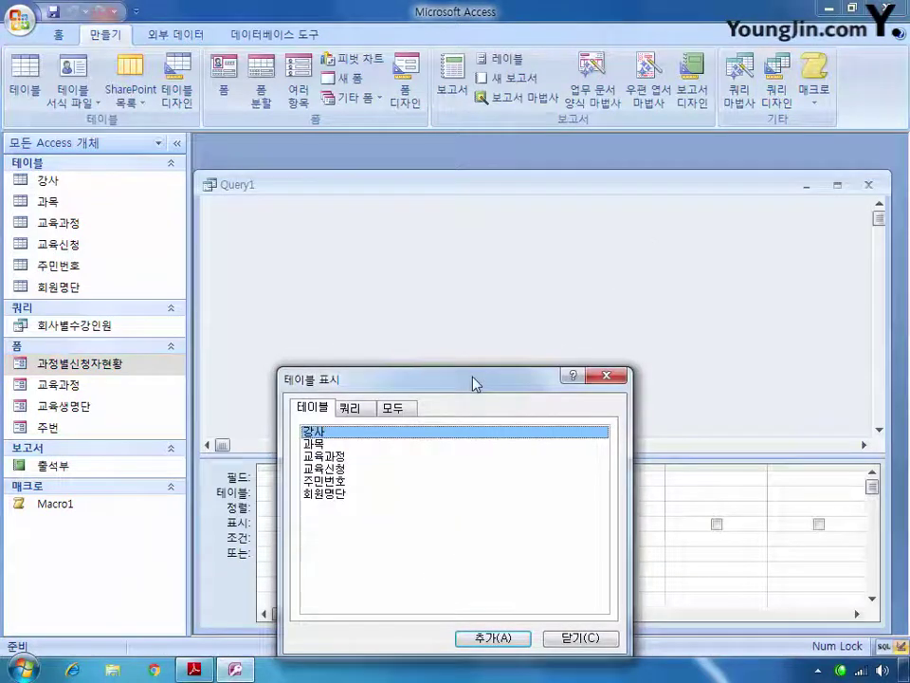
pyautogui.moveTo(473, 382); pyautogui.dragTo(482, 352)
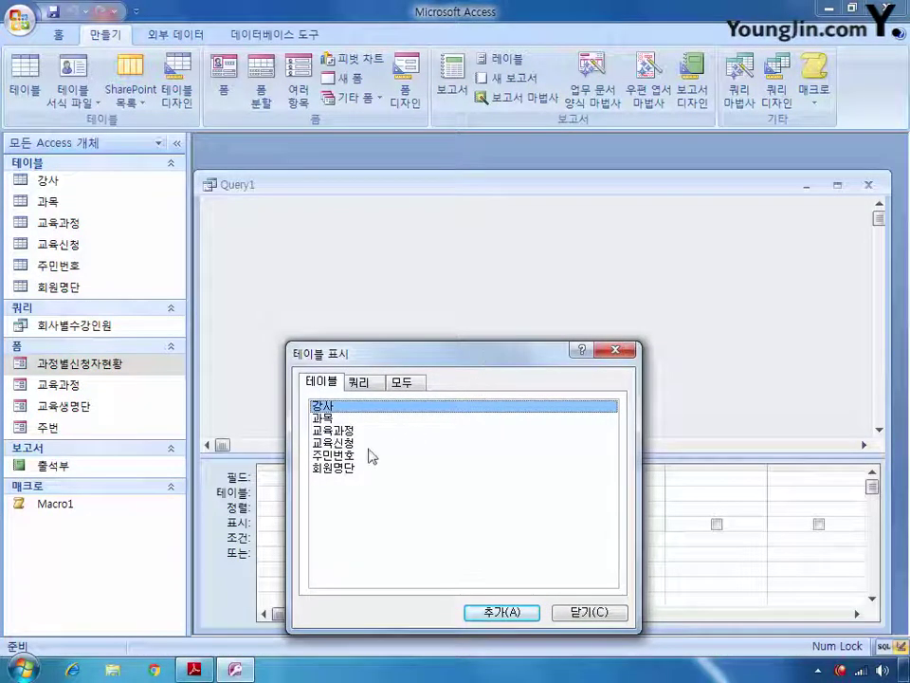
pyautogui.click(350, 469)
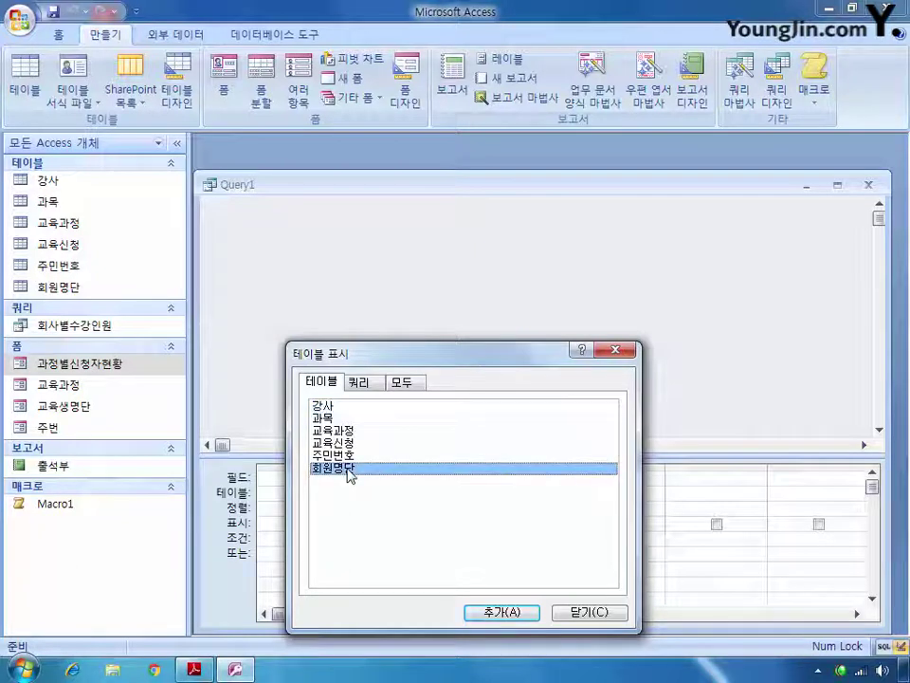
pyautogui.keyDown('ctrl'); pyautogui.click(347, 443); pyautogui.keyUp('ctrl')
pyautogui.click(484, 612)
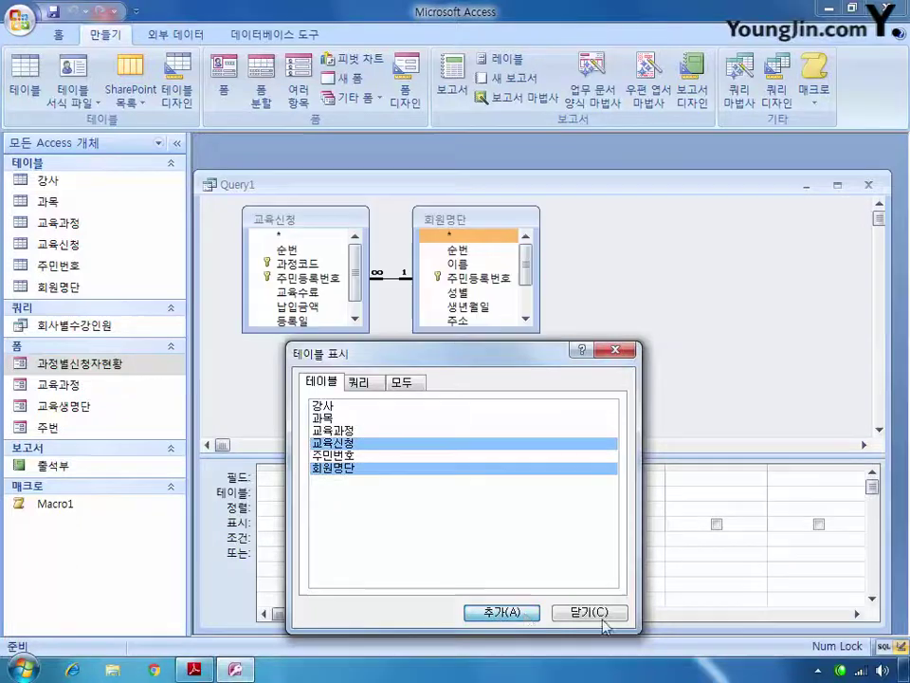
pyautogui.click(604, 619)
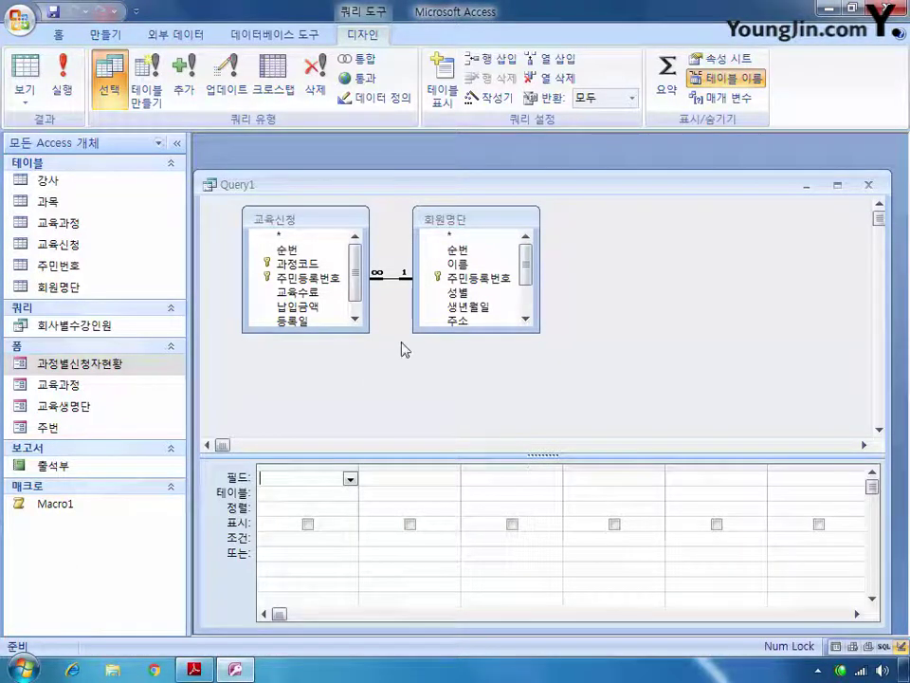
# Add the 이름, 주민등록번호 and 회사명 fields from 회원명단 to the query's design grid
pyautogui.click(459, 263)
pyautogui.doubleClick(459, 264)
pyautogui.doubleClick(475, 279)
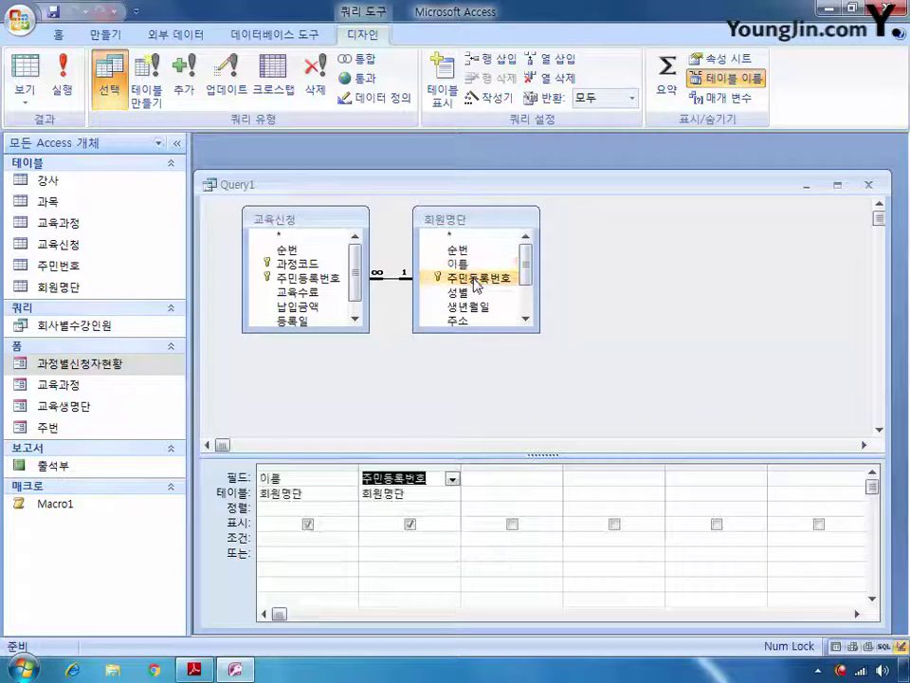
pyautogui.click(457, 293)
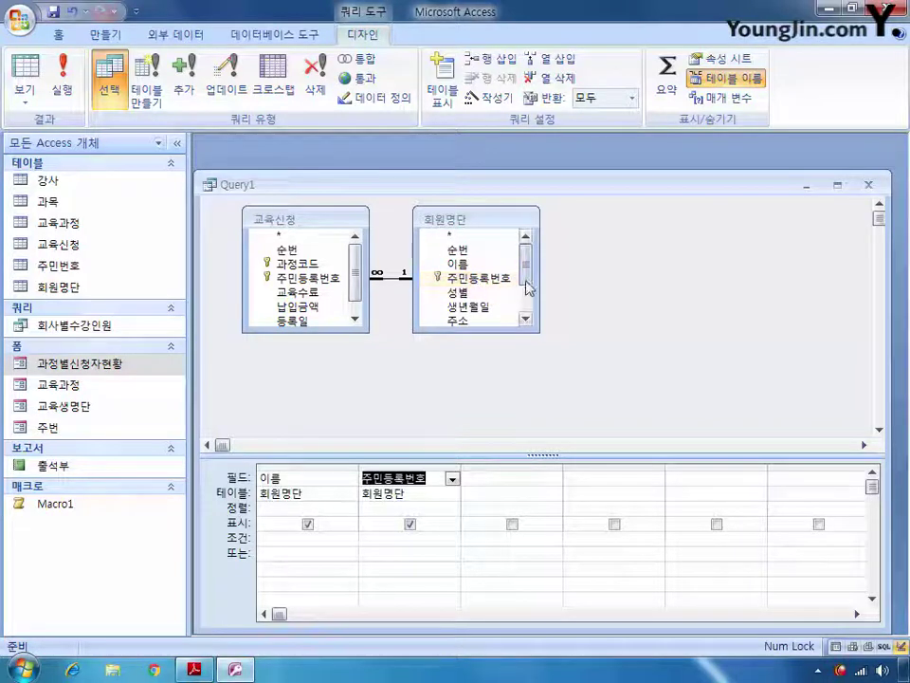
pyautogui.click(527, 289)
pyautogui.click(511, 310)
pyautogui.doubleClick(477, 308)
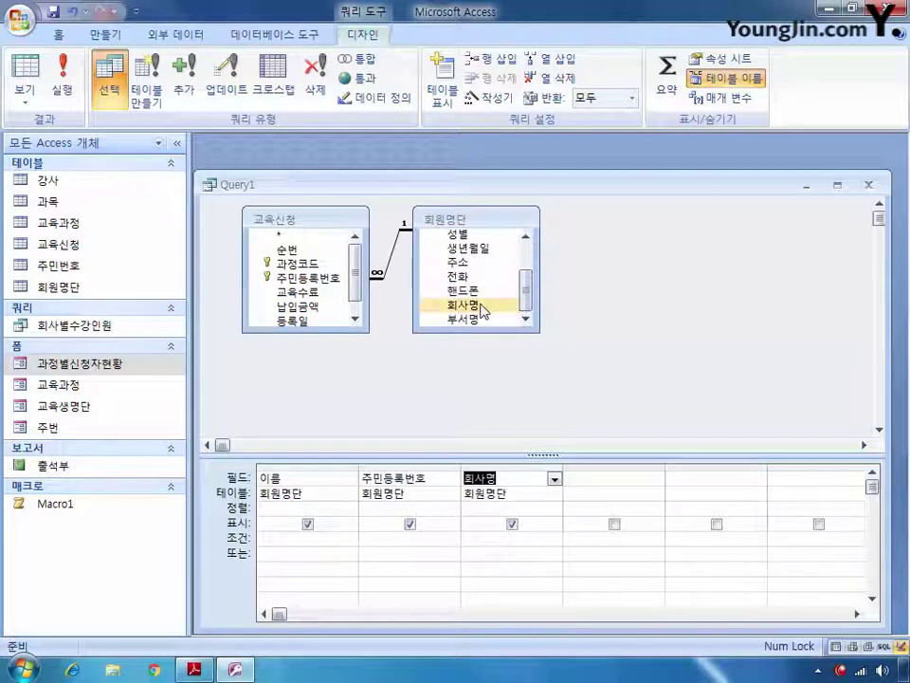
# Add 주민등록번호 from 교육신청 to the query and set its criterion to is null
pyautogui.doubleClick(337, 278)
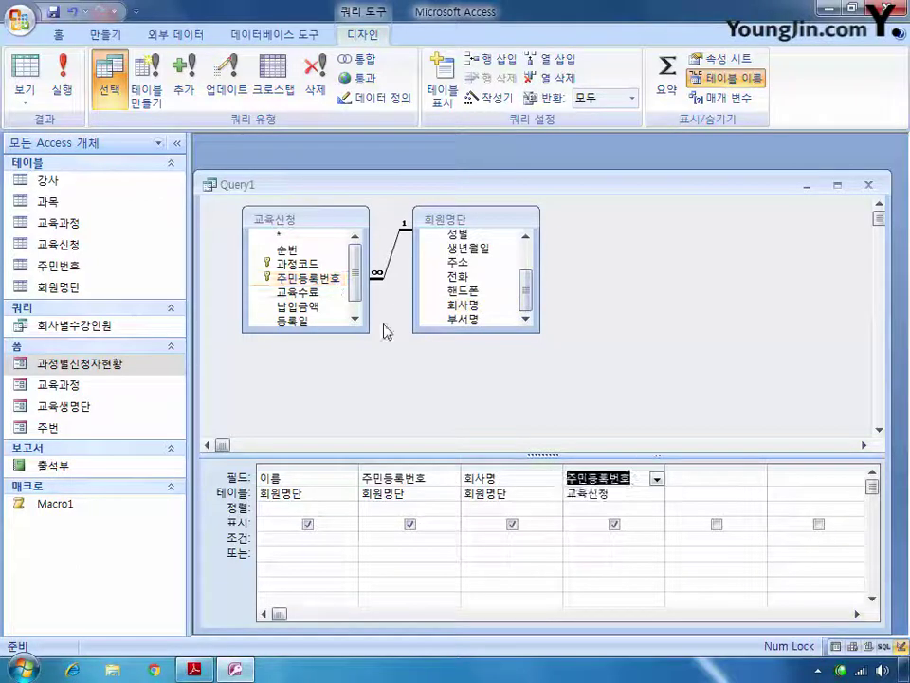
pyautogui.click(590, 538)
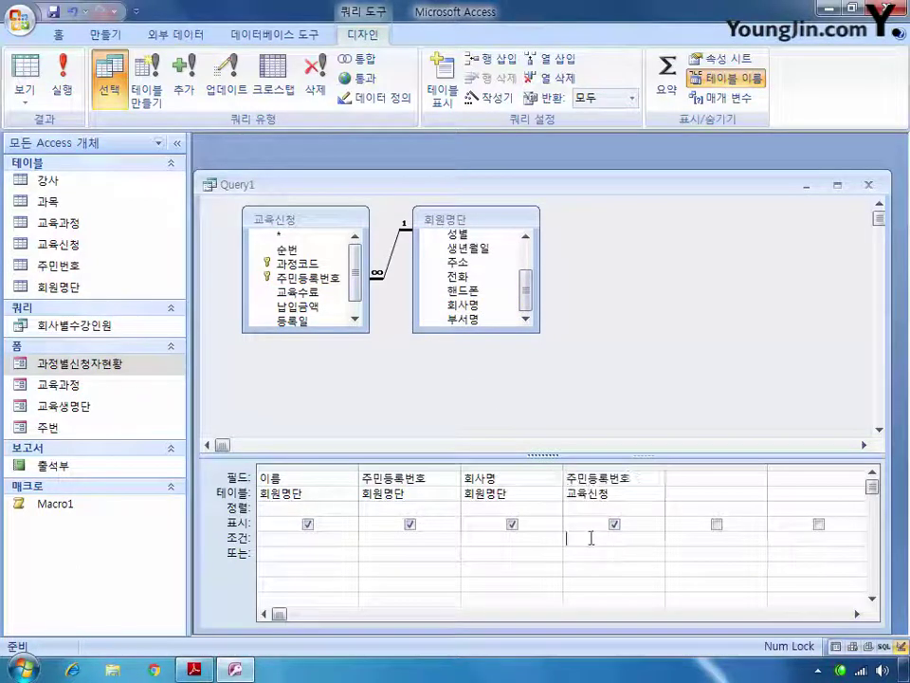
pyautogui.write('[')
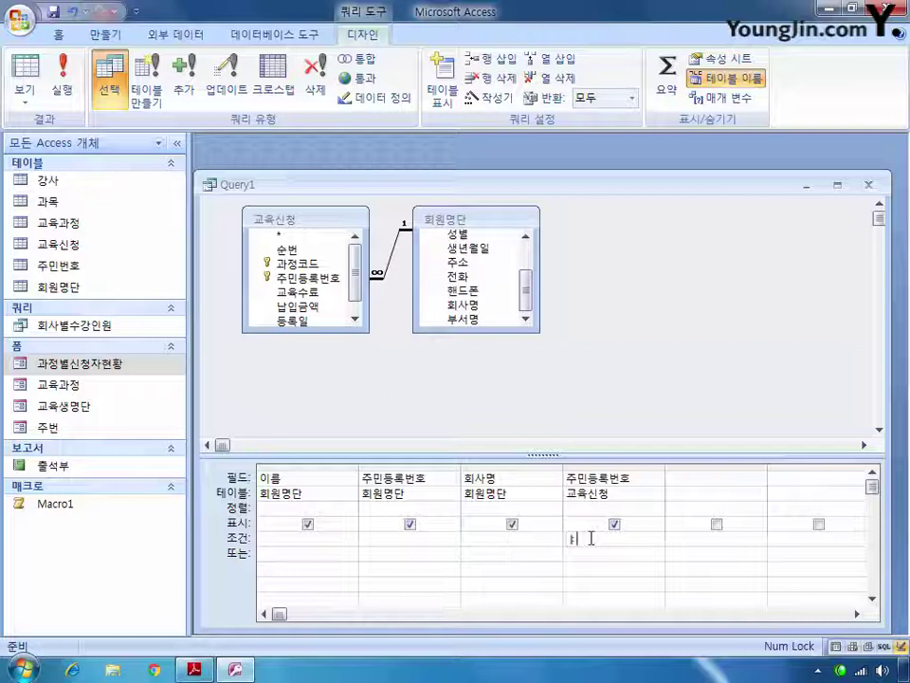
pyautogui.write('is nul')
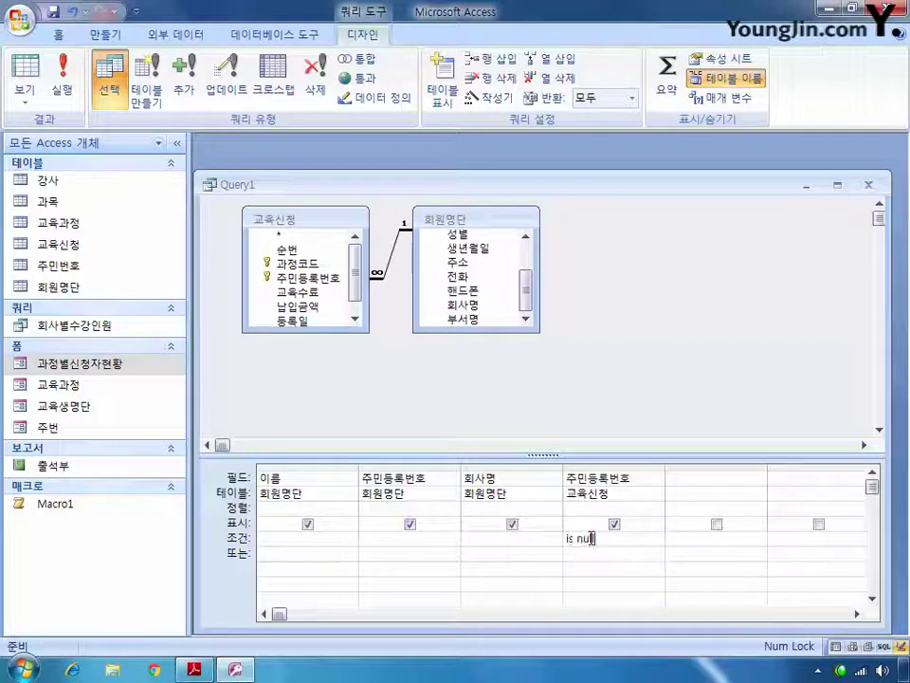
pyautogui.write('l')
# Close the query and save it as 수강이력이없는회원
pyautogui.click(869, 185)
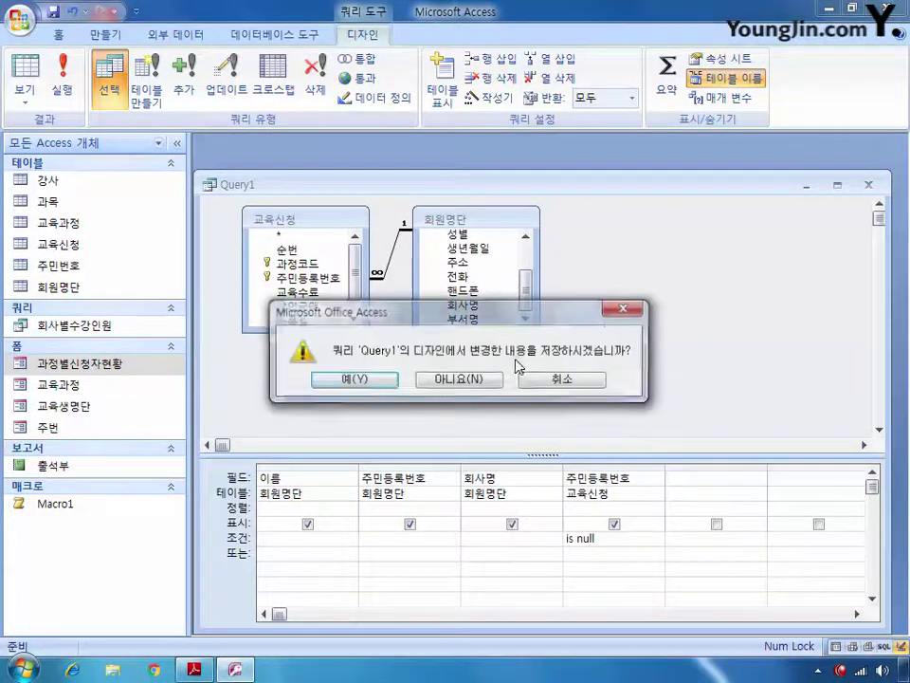
pyautogui.click(354, 378)
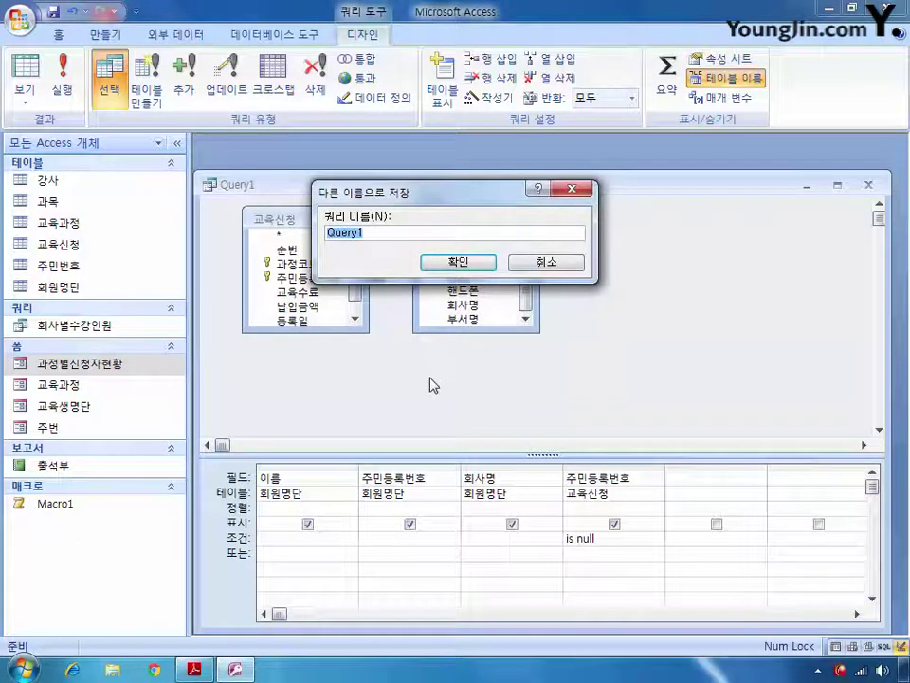
pyautogui.write('tn')
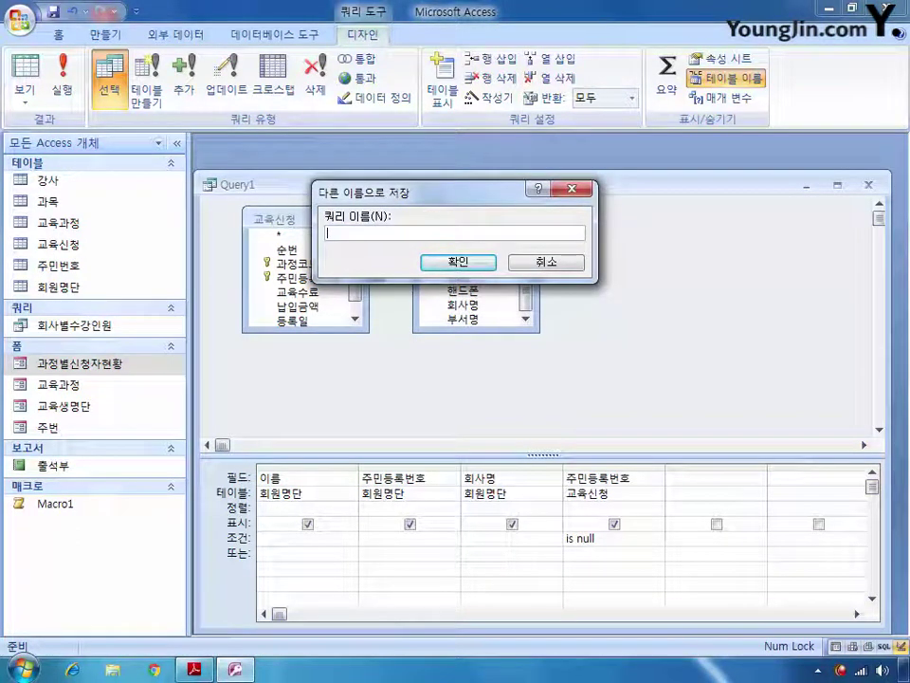
pyautogui.write('수강이력이없는')
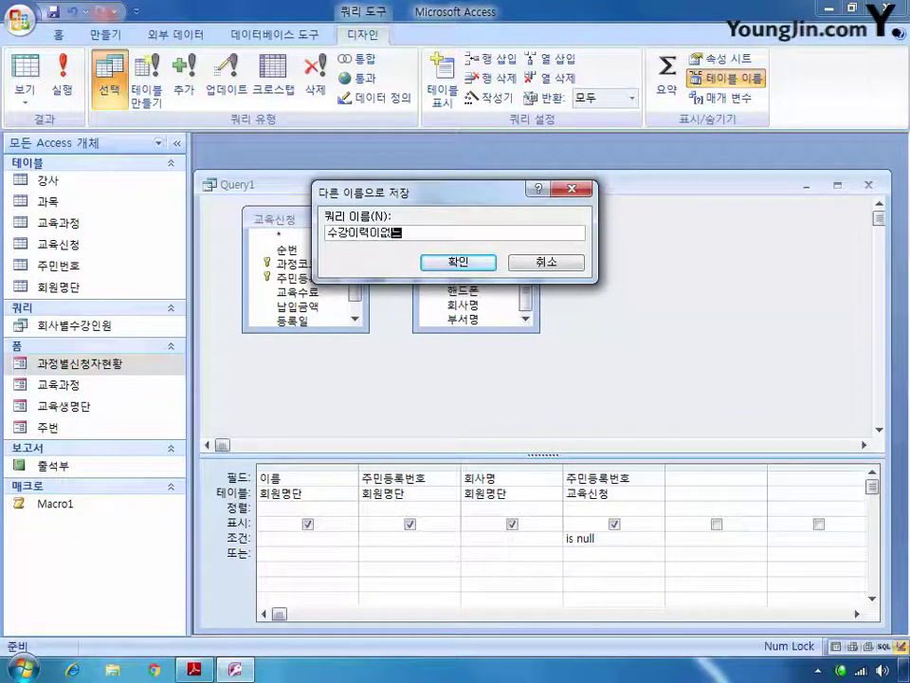
pyautogui.write('회원')
pyautogui.press('Return')
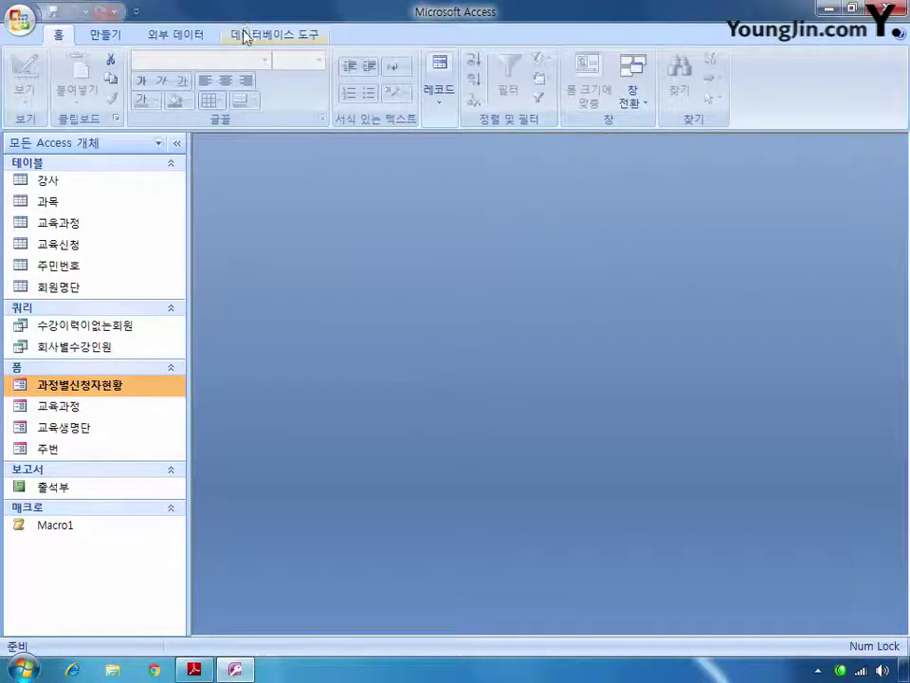
# Create a new query in design view based on the 교육과정 and 교육신청 tables
pyautogui.click(118, 36)
pyautogui.click(776, 91)
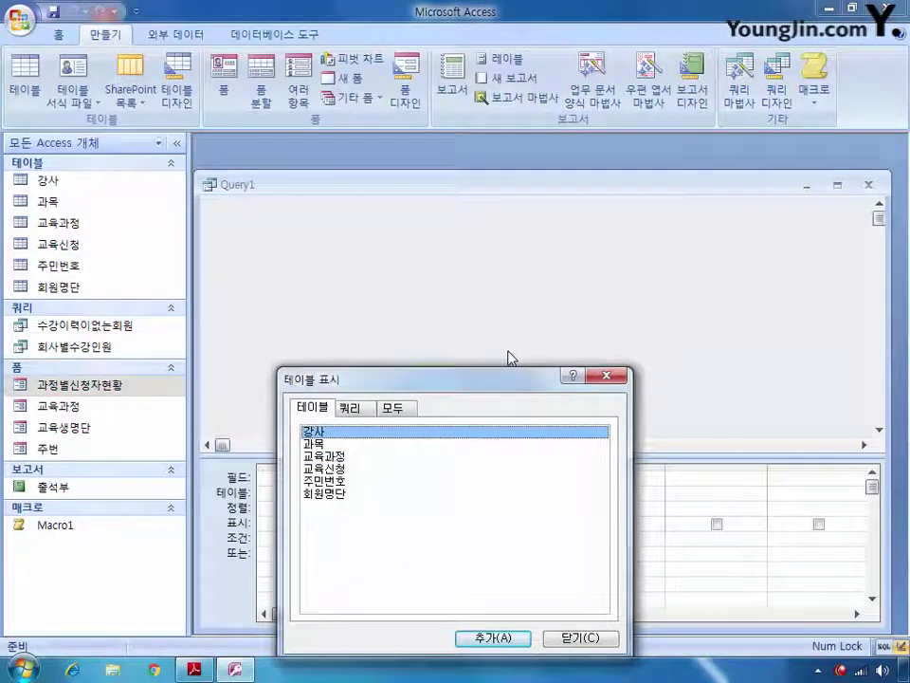
pyautogui.click(327, 456)
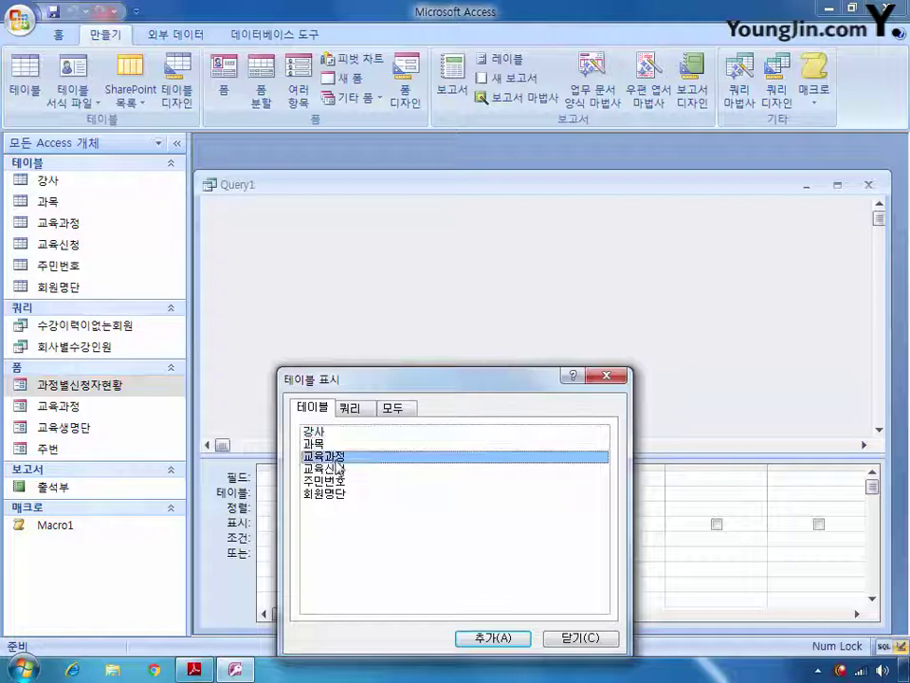
pyautogui.keyDown('shift'); pyautogui.click(339, 470); pyautogui.keyUp('shift')
pyautogui.click(493, 638)
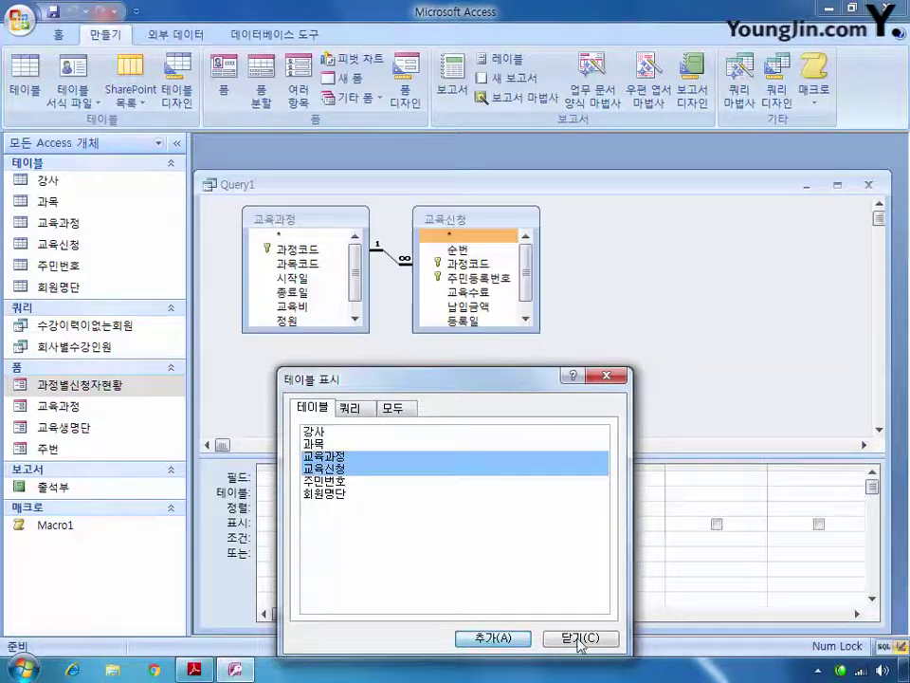
pyautogui.click(579, 637)
# Change the new query's type to a crosstab query (크로스탭 쿼리)
pyautogui.rightClick(607, 307)
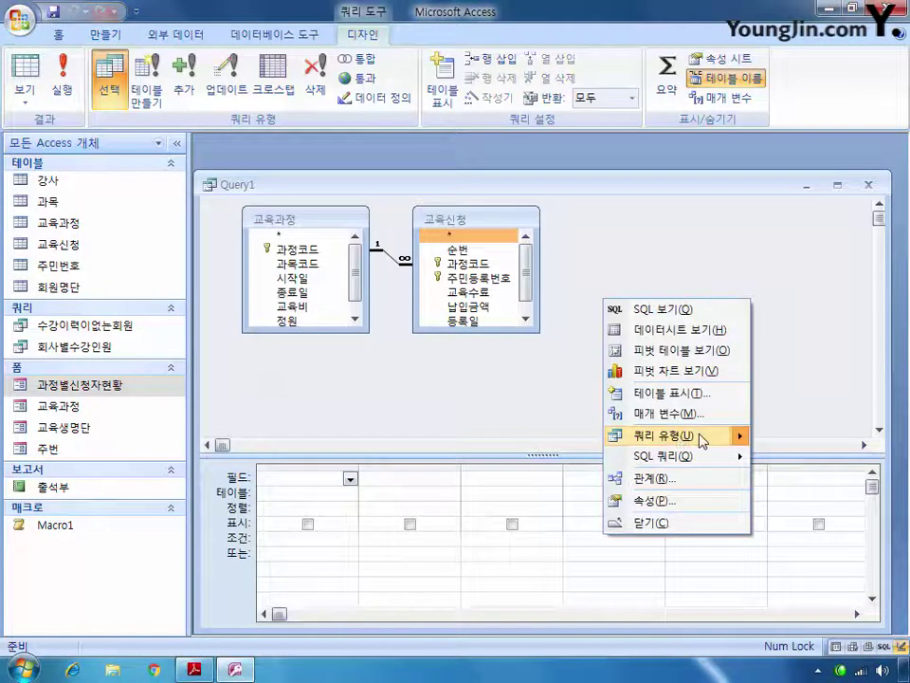
pyautogui.moveTo(688, 439)
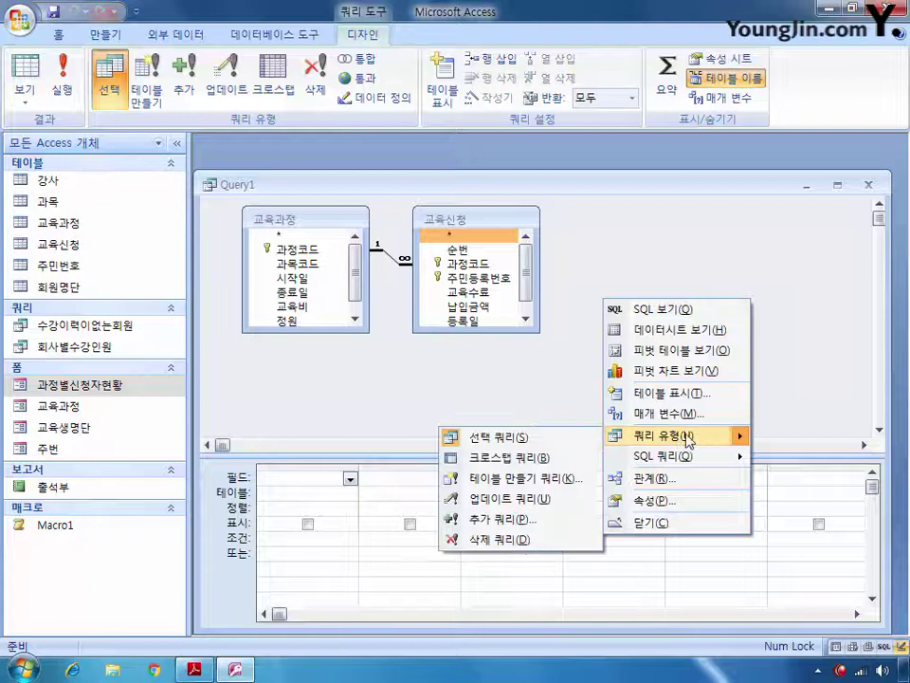
pyautogui.click(512, 457)
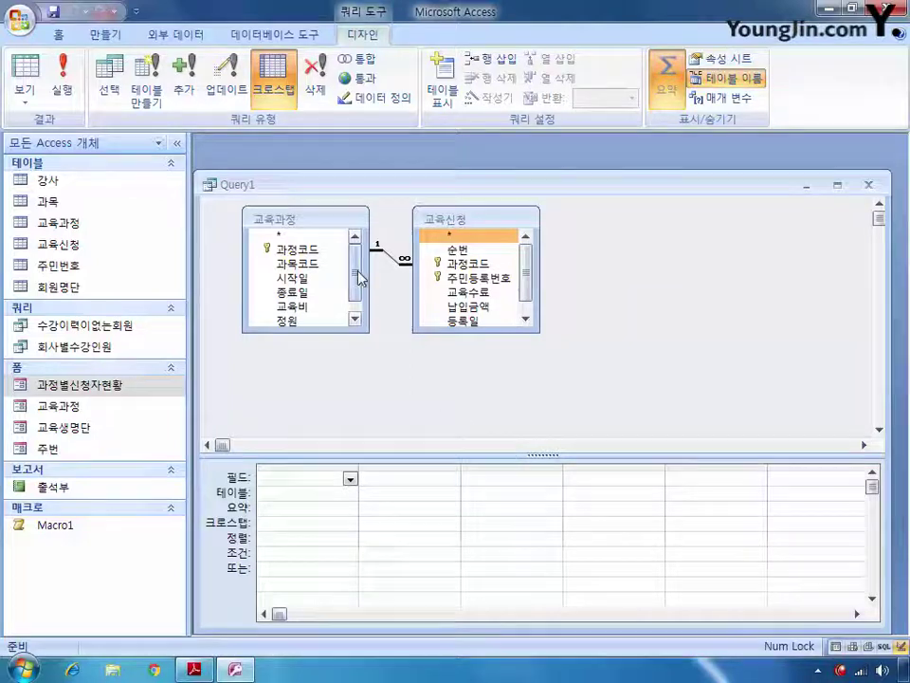
# Add 강사코드 from 교육과정, then 교육수료 and two copies of 과정코드 from 교육신청 to the design grid
pyautogui.moveTo(354, 284); pyautogui.dragTo(354, 311)
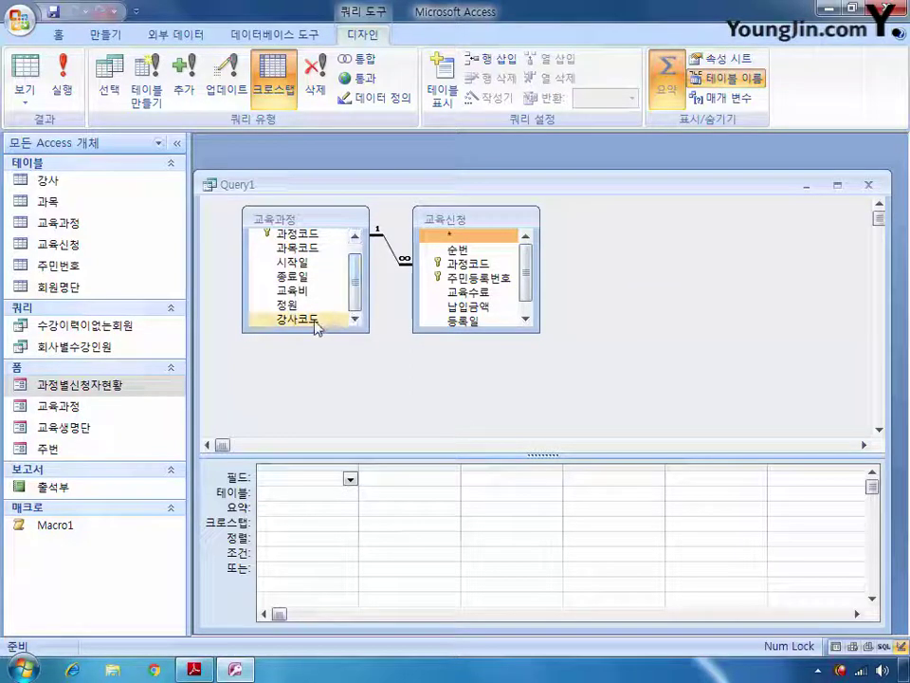
pyautogui.doubleClick(315, 322)
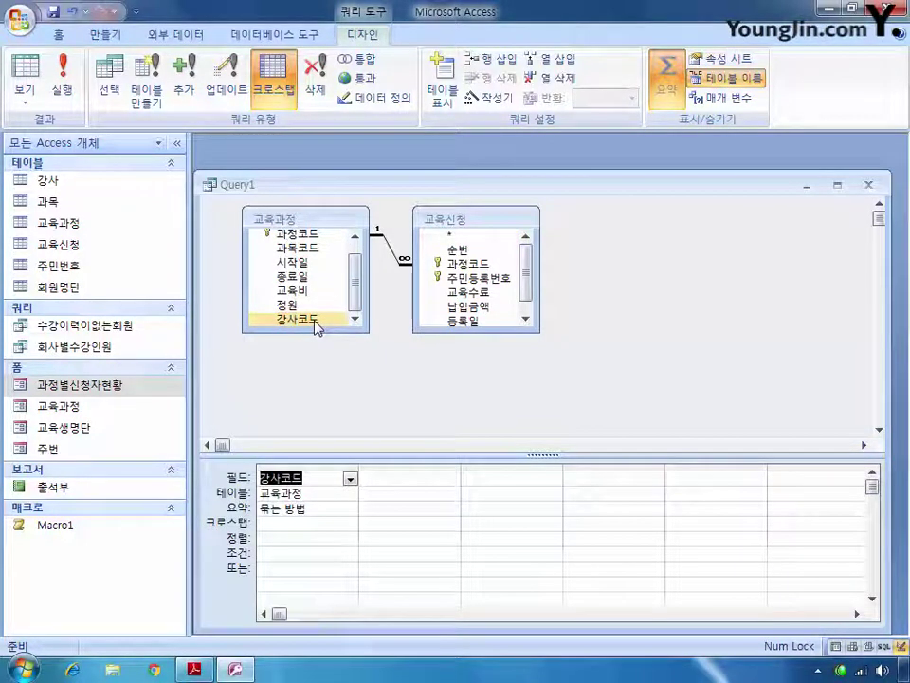
pyautogui.doubleClick(474, 293)
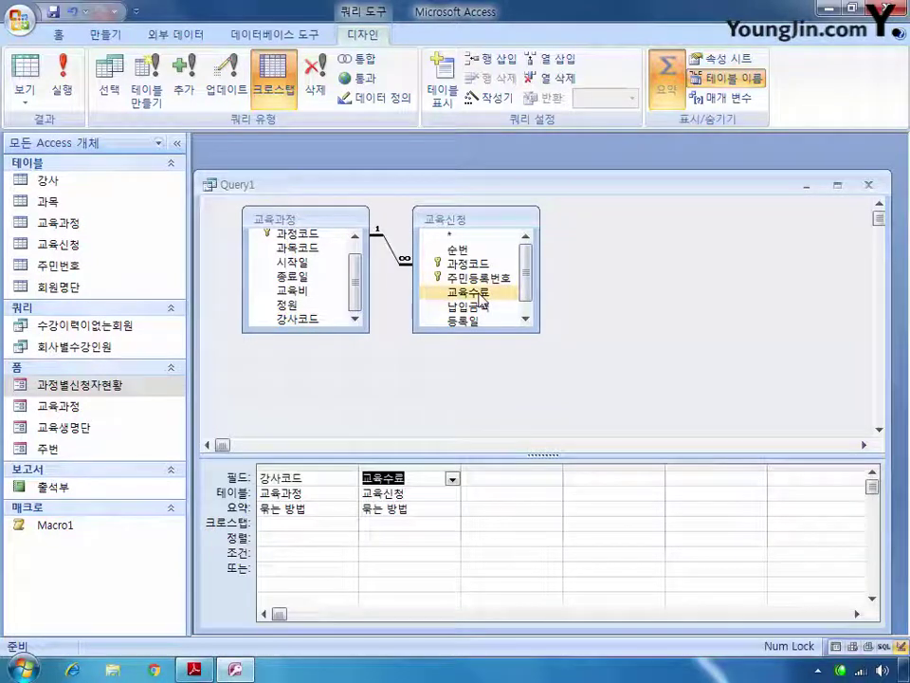
pyautogui.click(483, 278)
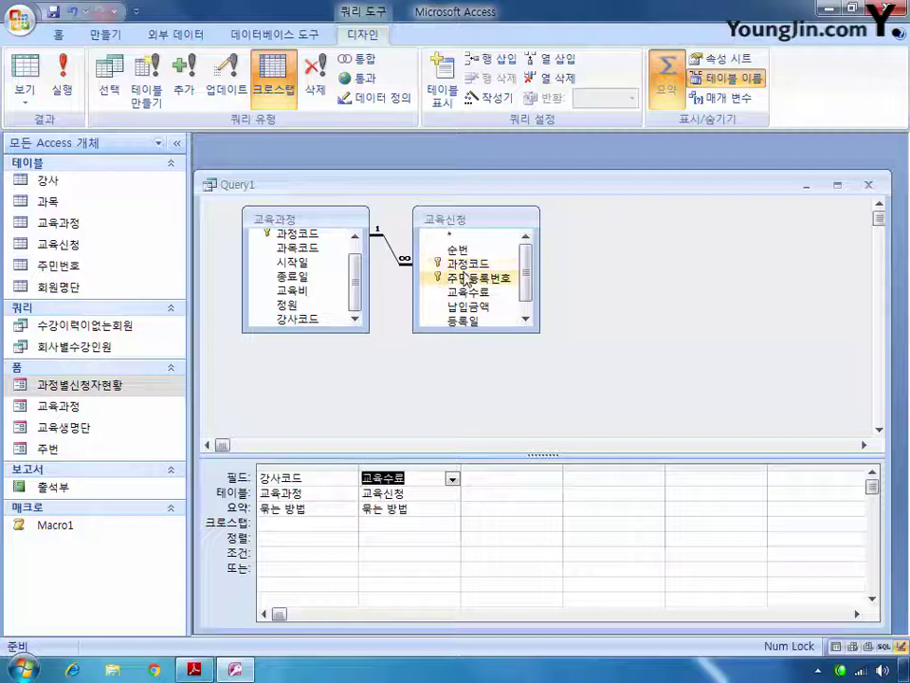
pyautogui.doubleClick(479, 265)
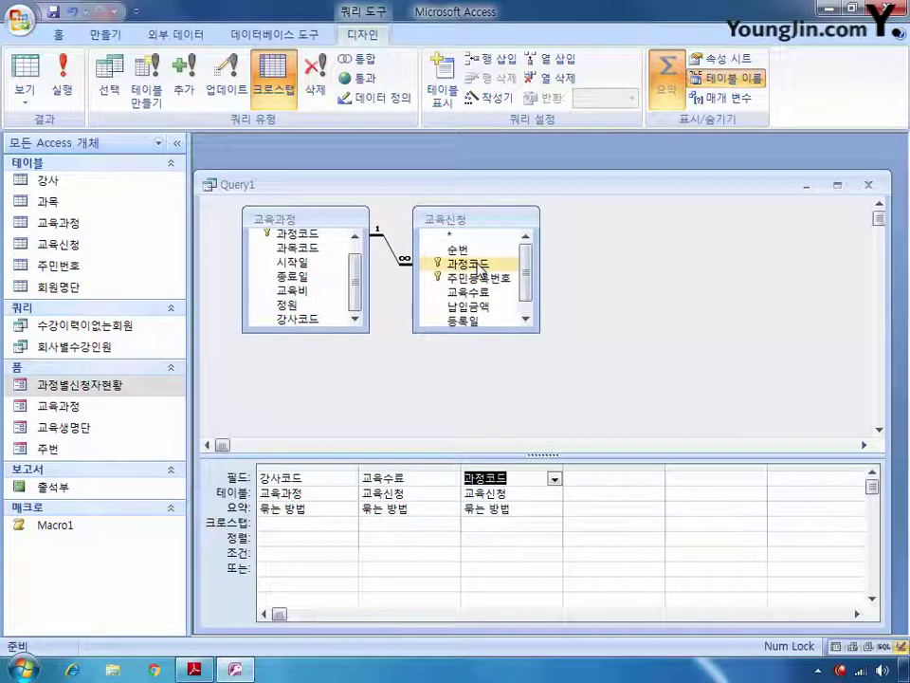
pyautogui.doubleClick(479, 264)
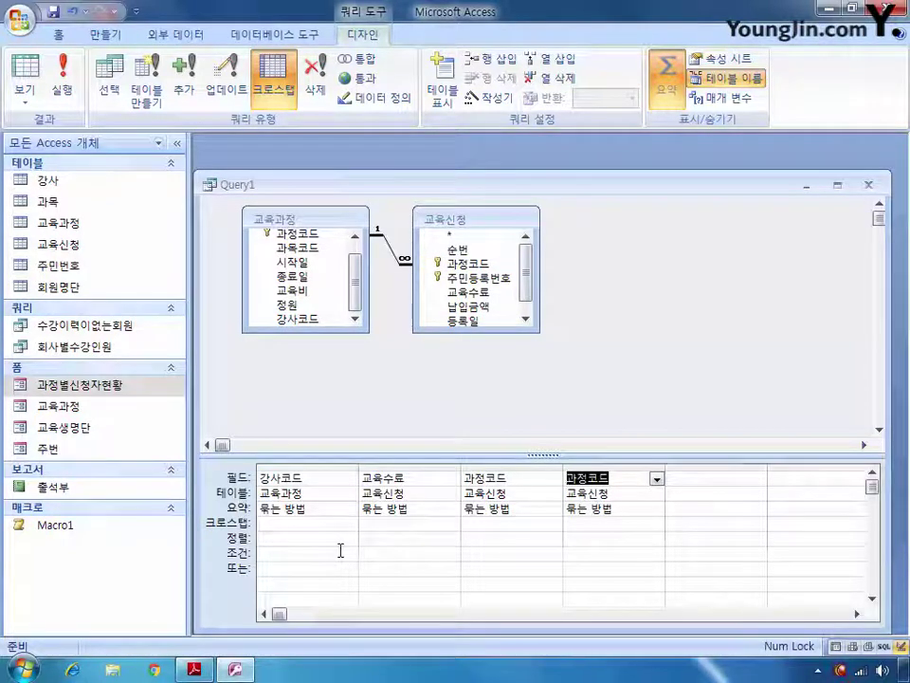
# Set the crosstab role of 강사코드 to 행 머리글 and that of 교육수료 to 열 머리글
pyautogui.click(283, 524)
pyautogui.click(350, 524)
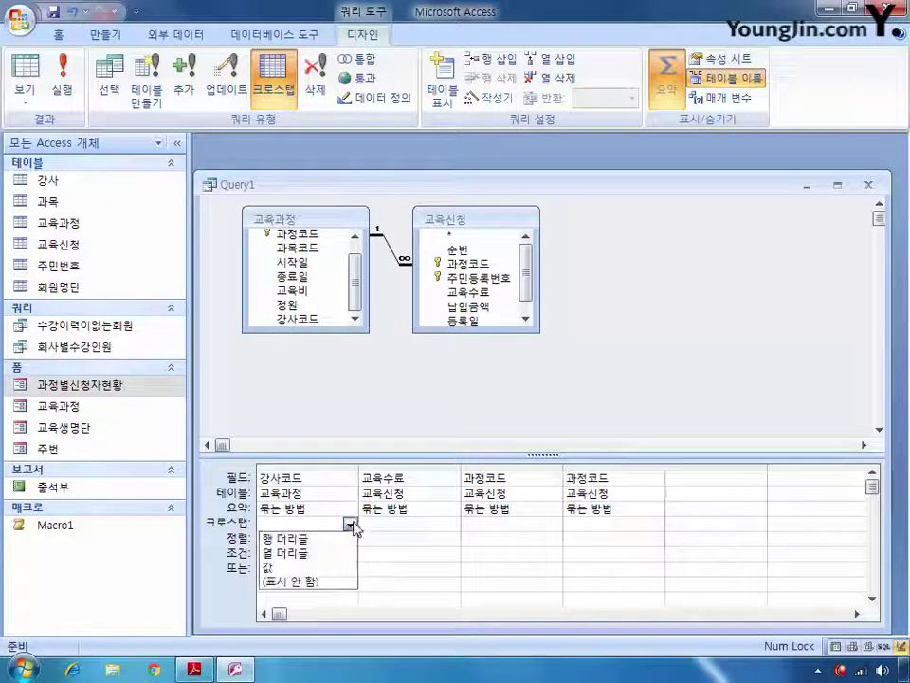
pyautogui.click(344, 537)
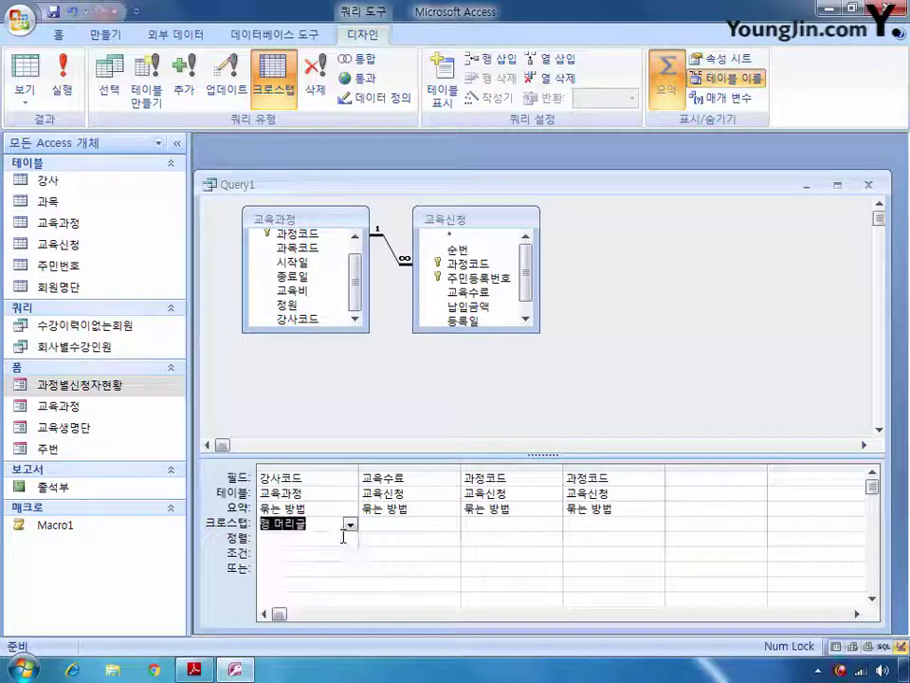
pyautogui.click(431, 523)
pyautogui.click(453, 524)
pyautogui.click(436, 553)
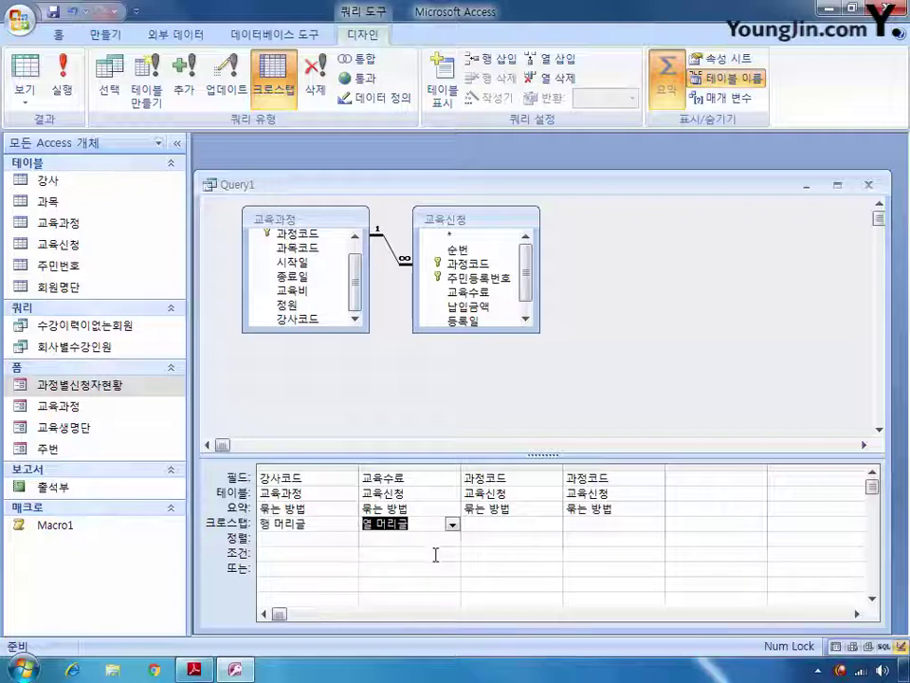
# Summarize the first 과정코드 column by 개수 and set its crosstab role to 값
pyautogui.click(513, 510)
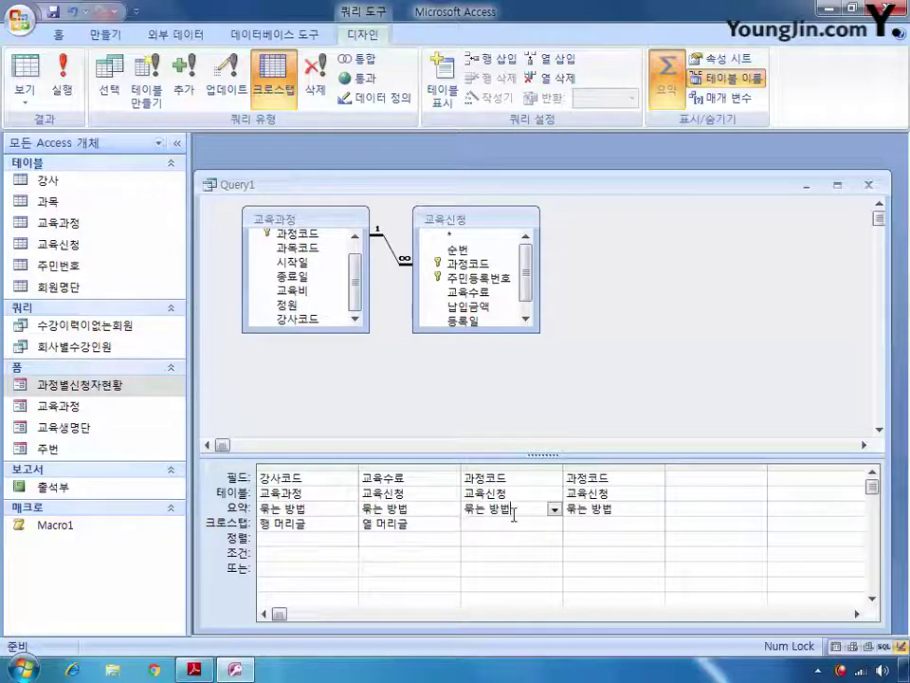
pyautogui.click(553, 509)
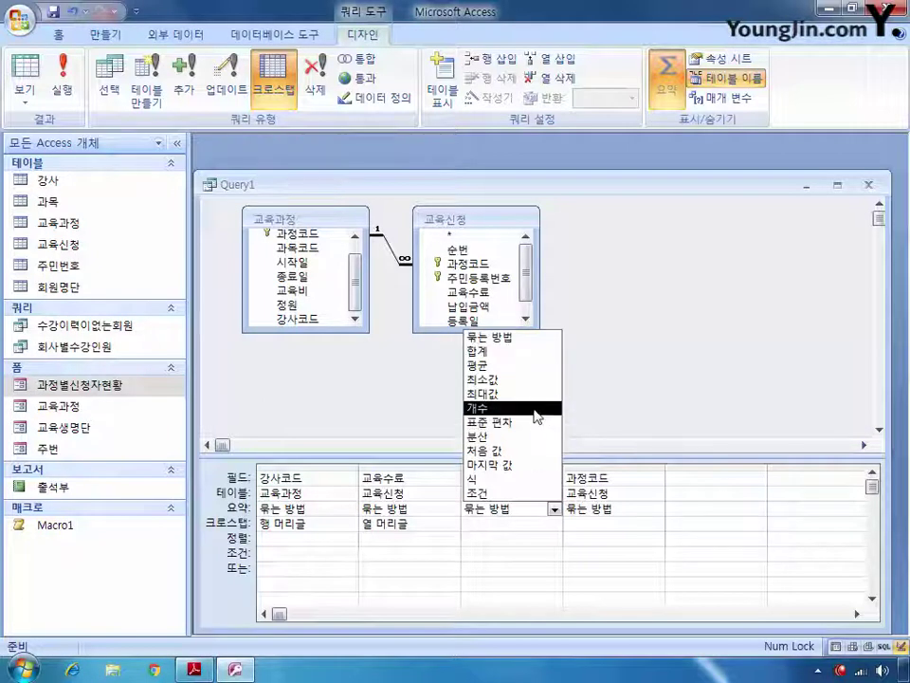
pyautogui.click(500, 406)
pyautogui.click(500, 525)
pyautogui.click(553, 524)
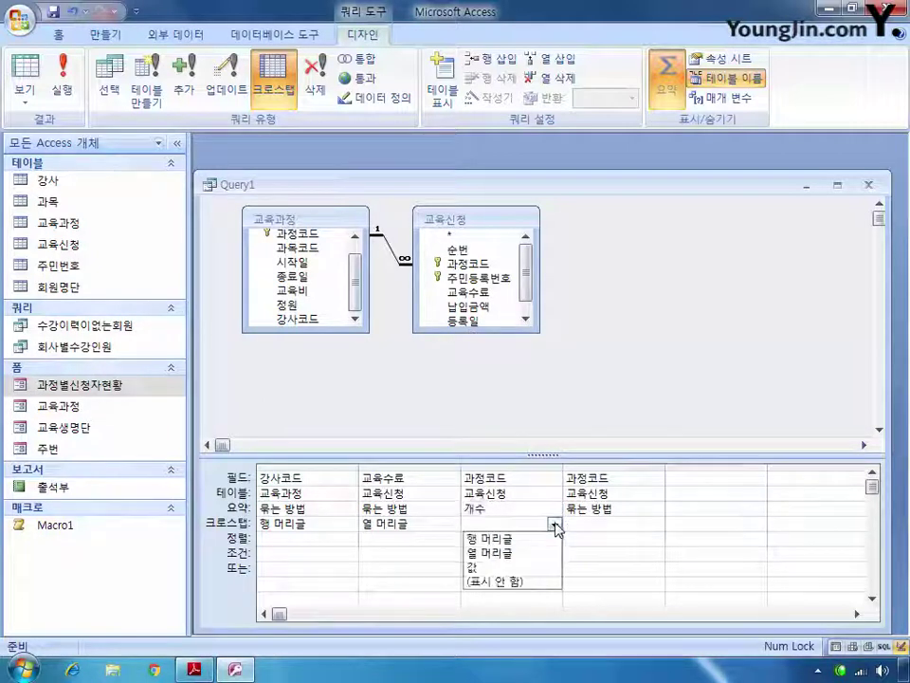
pyautogui.click(519, 565)
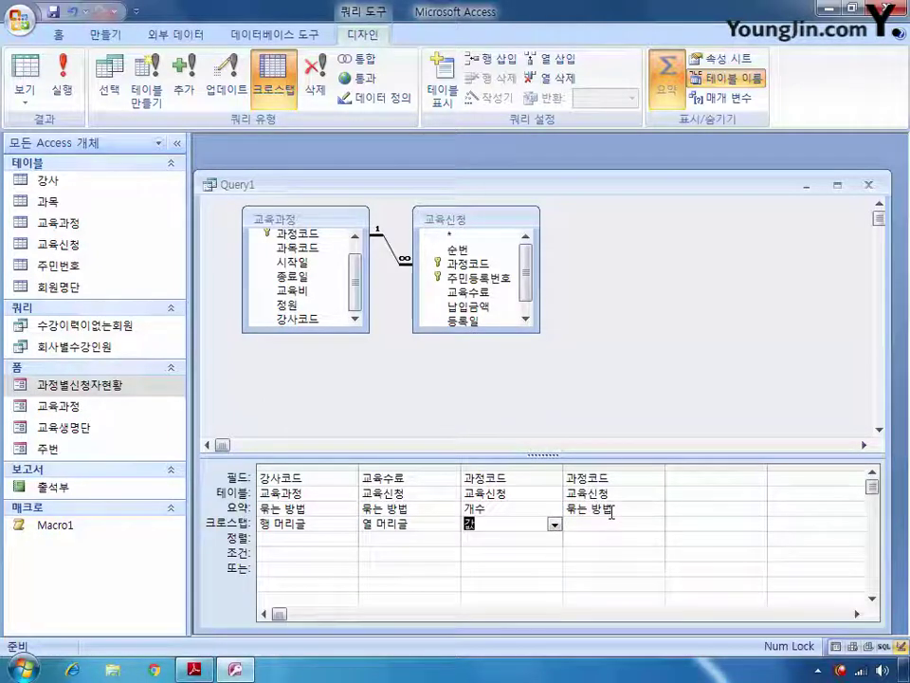
# Summarize the second 과정코드 column by 개수 and set its crosstab role to 행 머리글
pyautogui.click(655, 510)
pyautogui.click(657, 512)
pyautogui.click(580, 408)
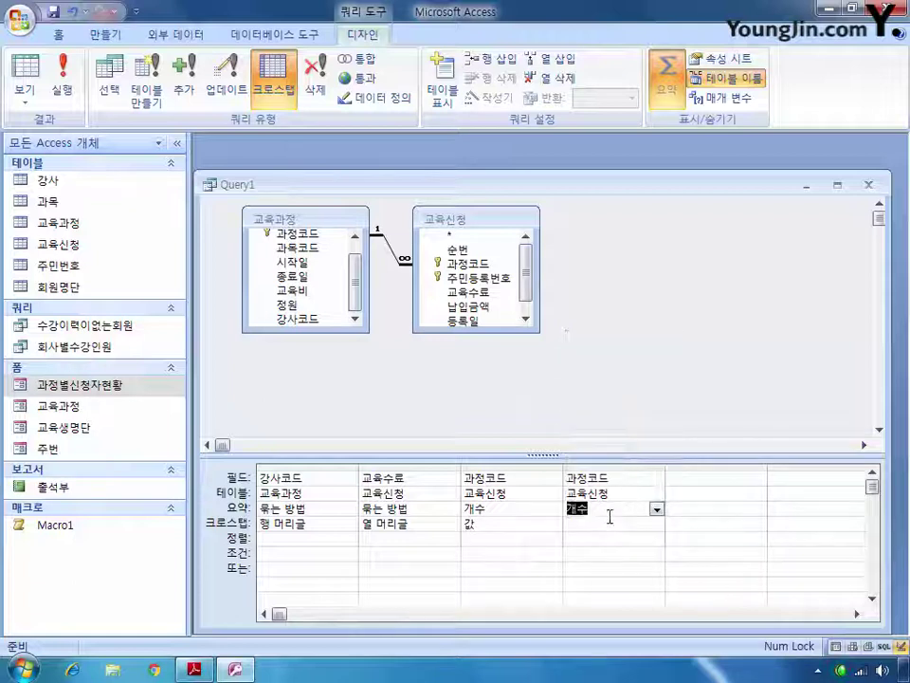
pyautogui.click(654, 525)
pyautogui.click(657, 524)
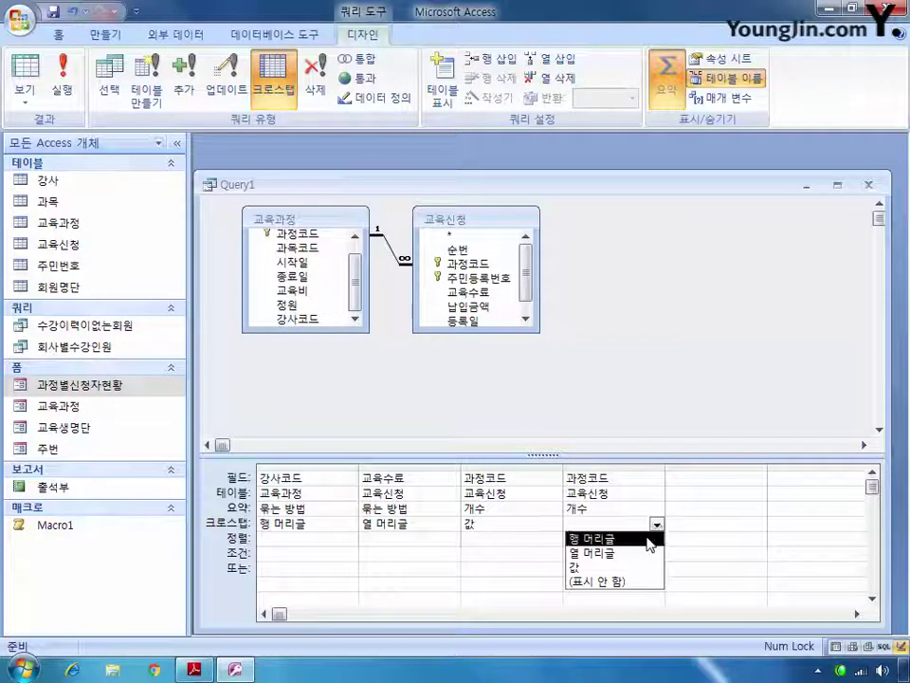
pyautogui.click(649, 540)
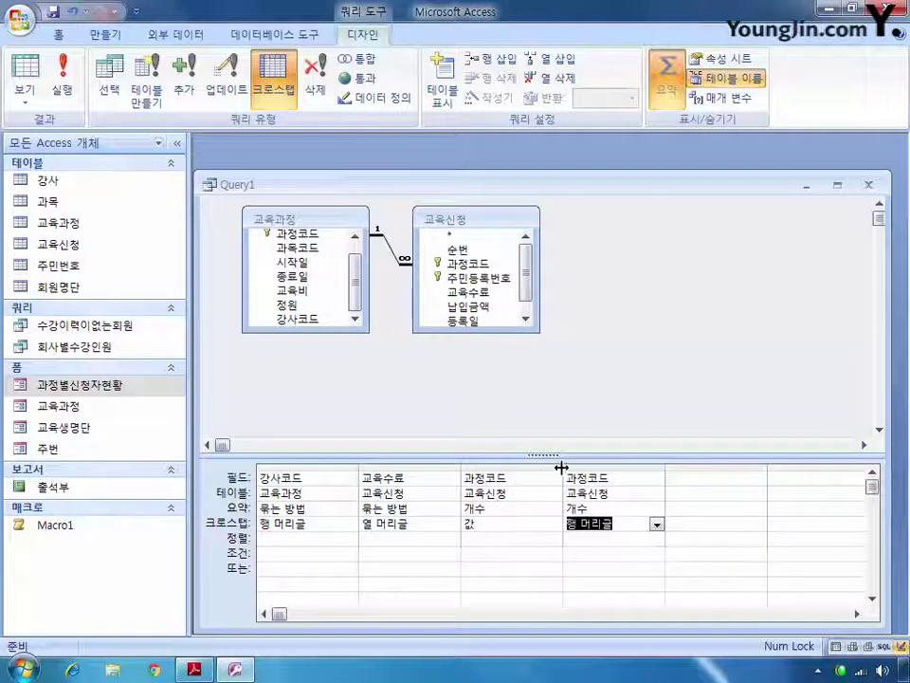
# Widen the two 과정코드 columns and give the first one the alias 과정코드의개수
pyautogui.moveTo(561, 467); pyautogui.dragTo(603, 468)
pyautogui.moveTo(707, 466); pyautogui.dragTo(797, 466)
pyautogui.click(528, 479)
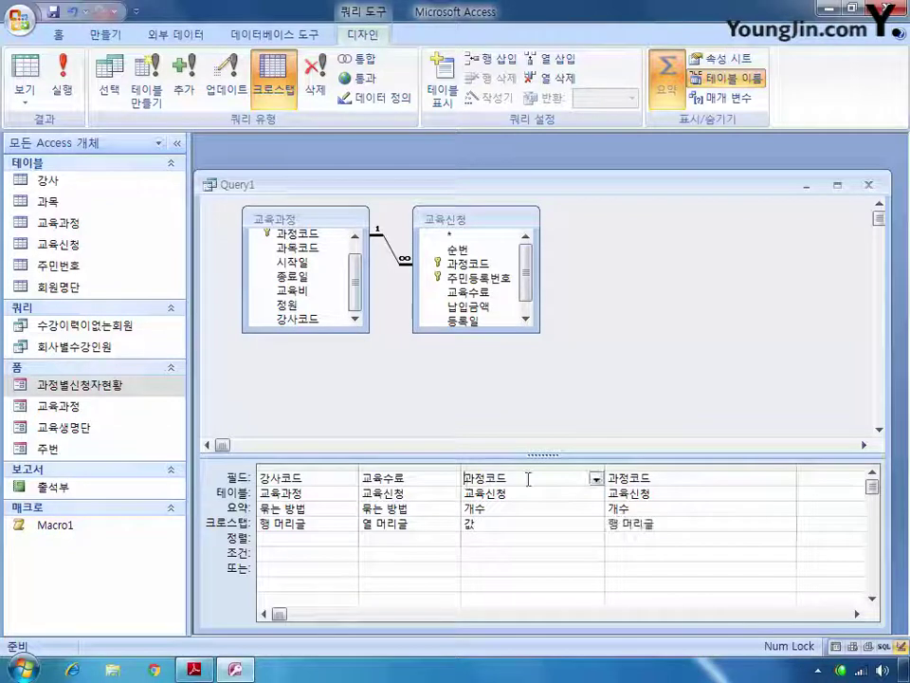
pyautogui.write('과정코드')
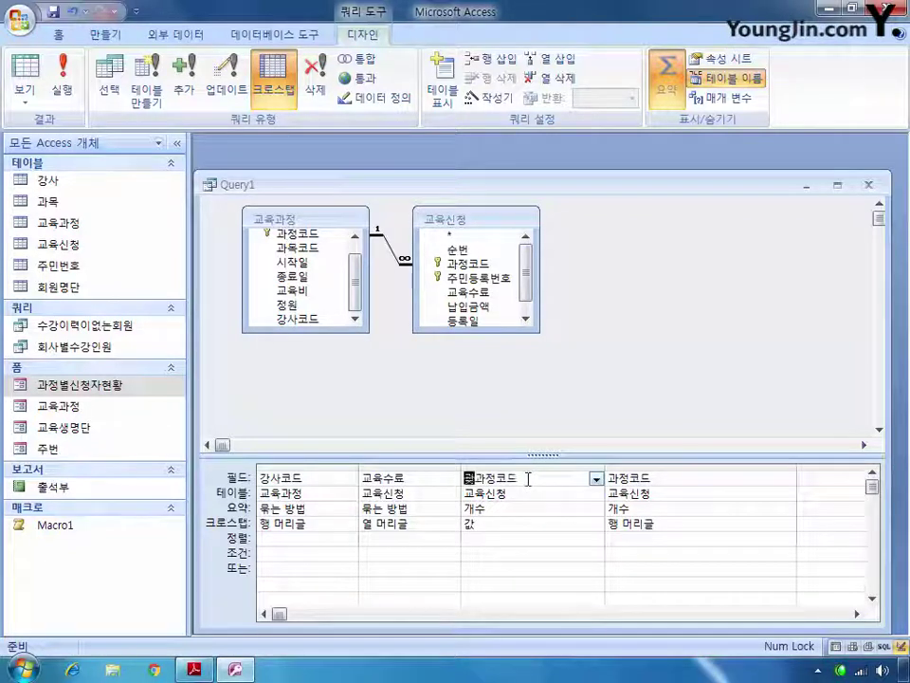
pyautogui.write('의개수:과정코드')
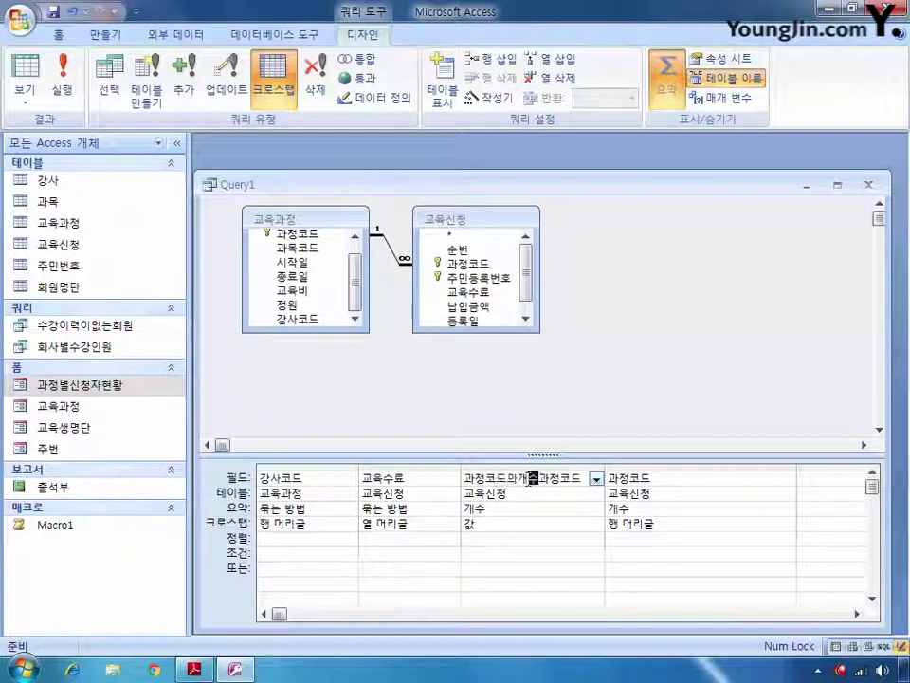
# Give the second 과정코드 column the alias 전체신청자수
pyautogui.click(610, 479)
pyautogui.write('전체')
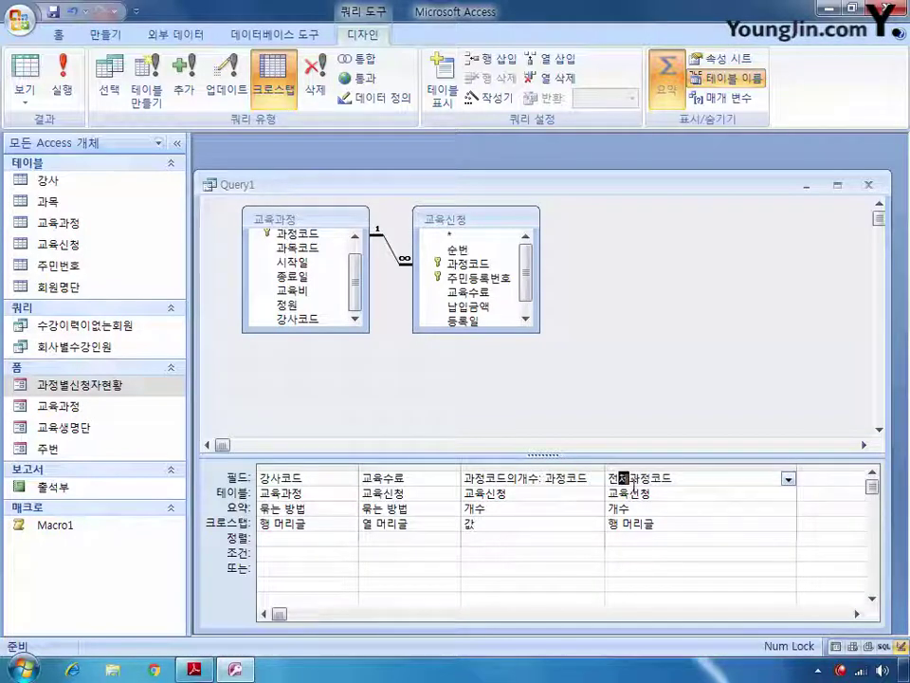
pyautogui.write('신청자수:')
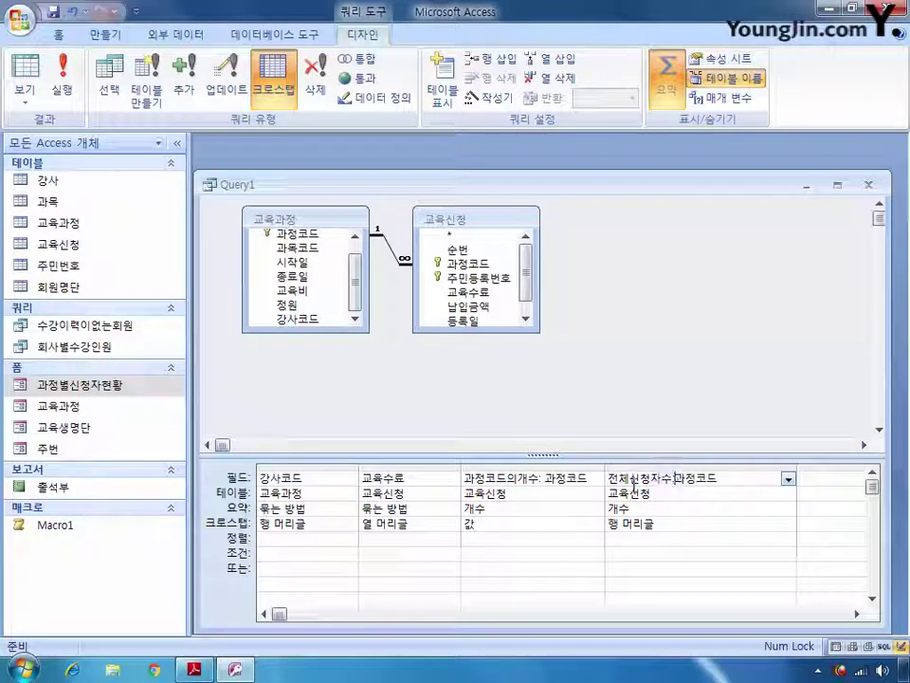
# Close the crosstab query and save it as 강사별이수현황
pyautogui.click(868, 185)
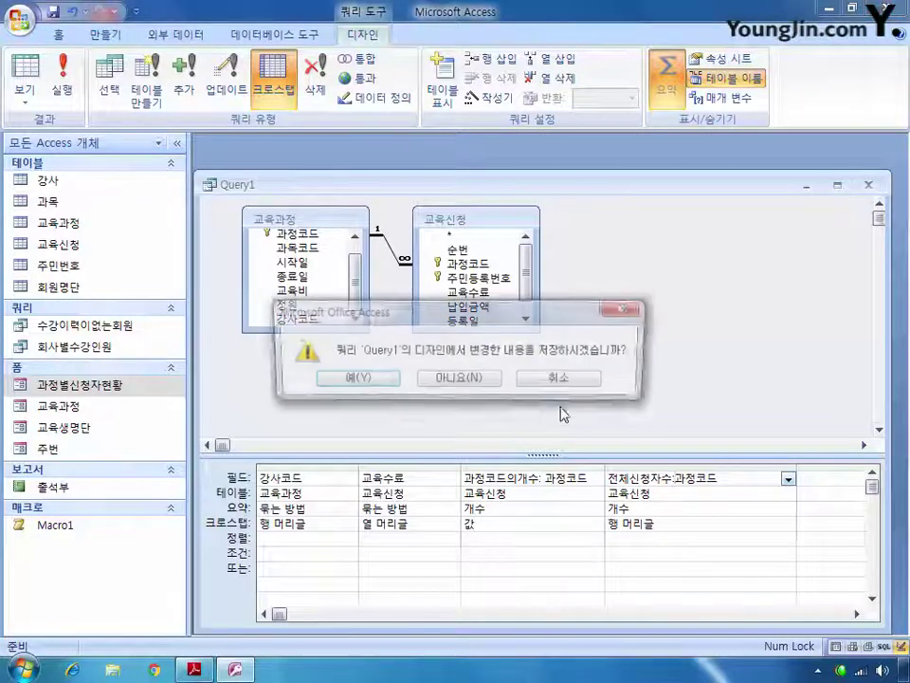
pyautogui.click(368, 379)
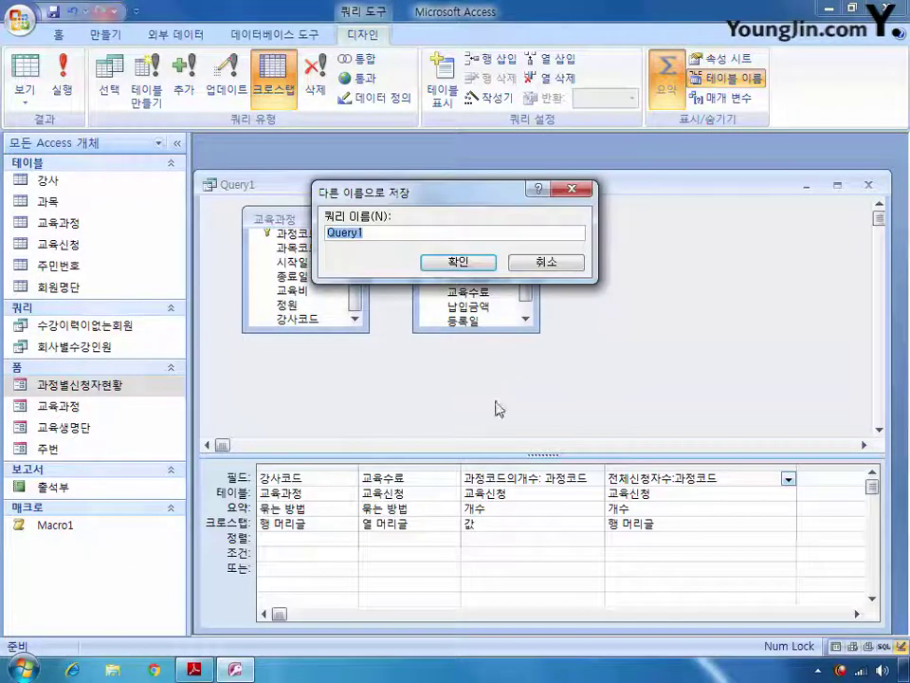
pyautogui.write('강사별')
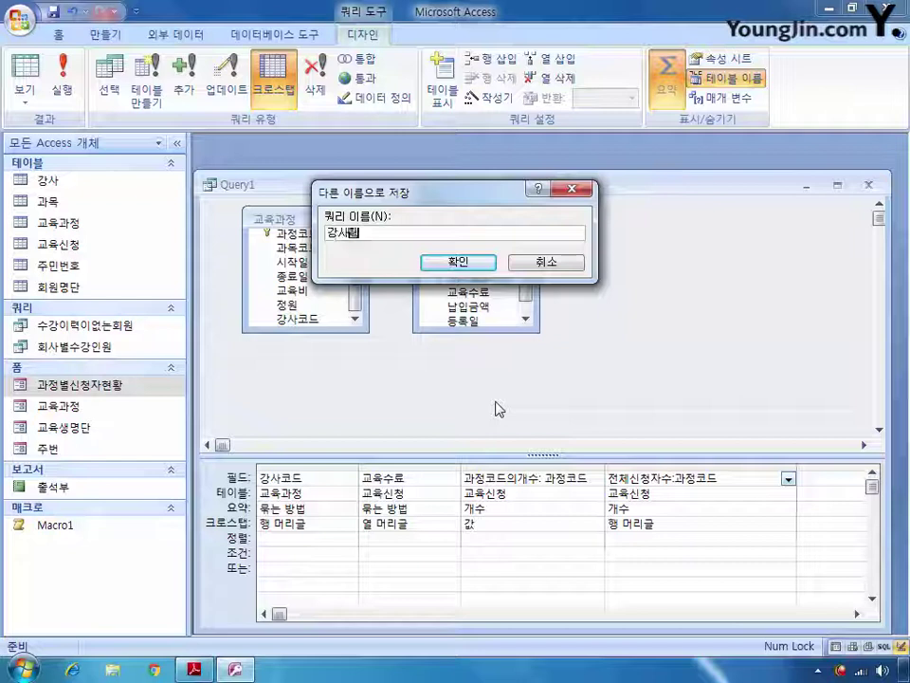
pyautogui.write('이수현황')
pyautogui.press('Return')
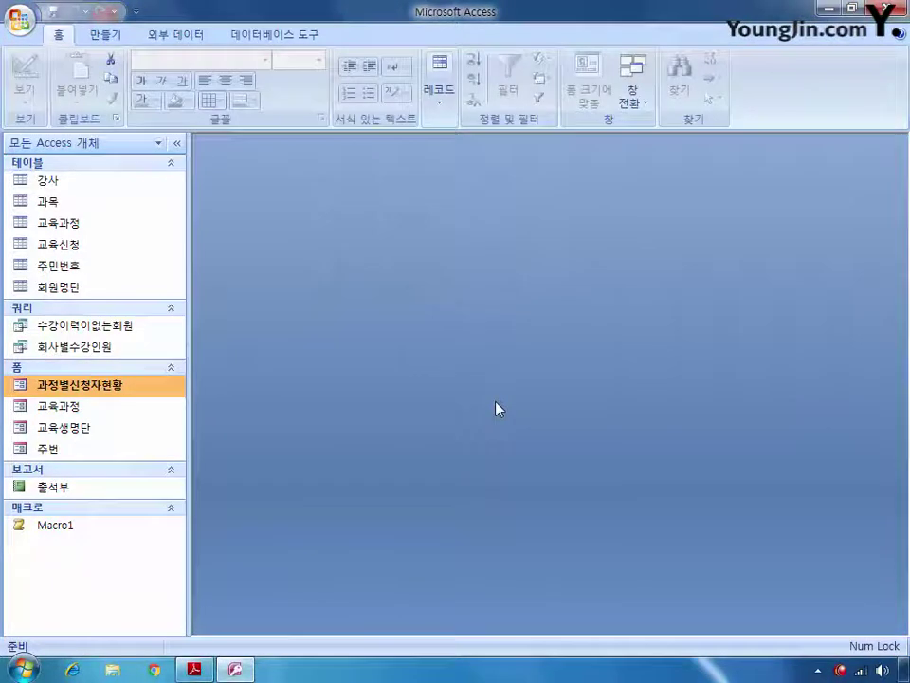